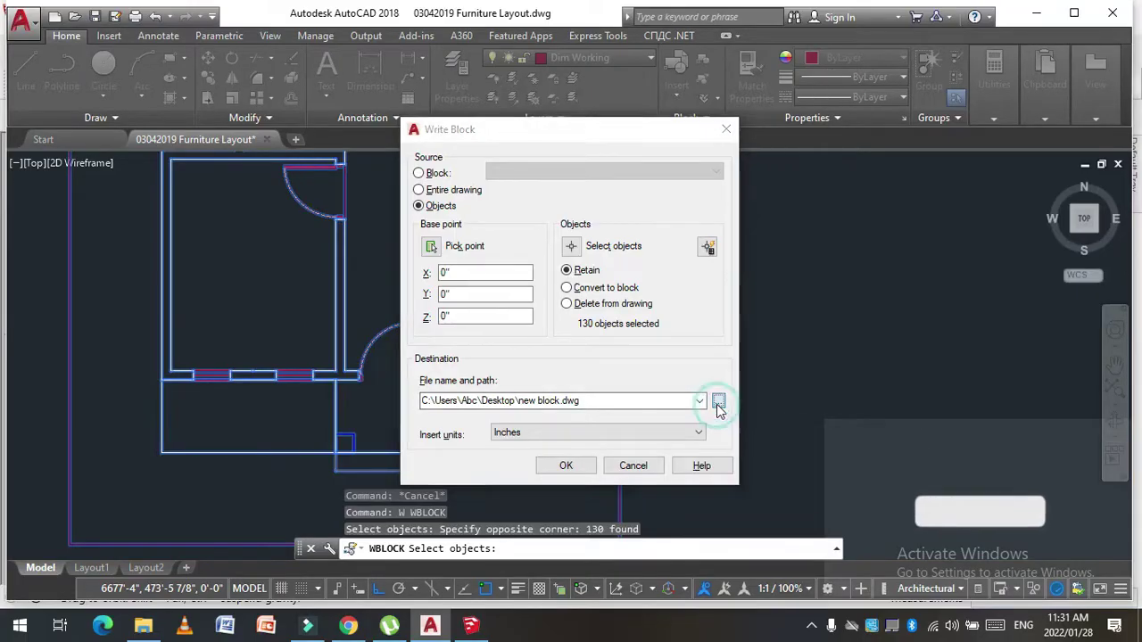
# Step: Write the 130 selected floor-plan objects out as PLAN.dwg on the Desktop with WBLOCK
pyautogui.click(716, 399)
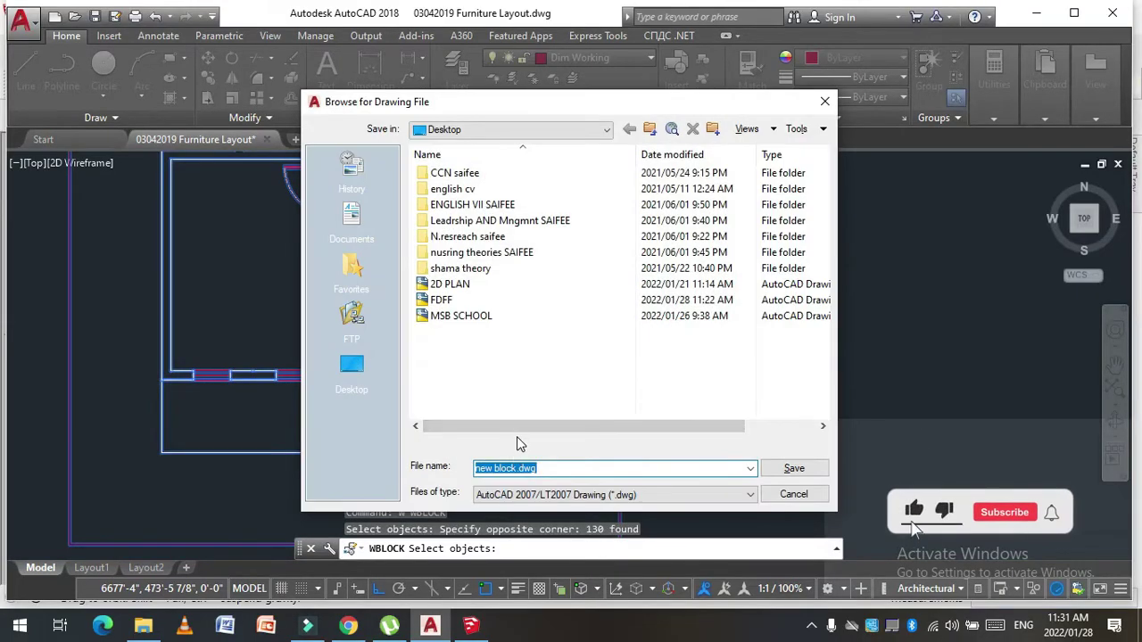
pyautogui.write('PLAN')
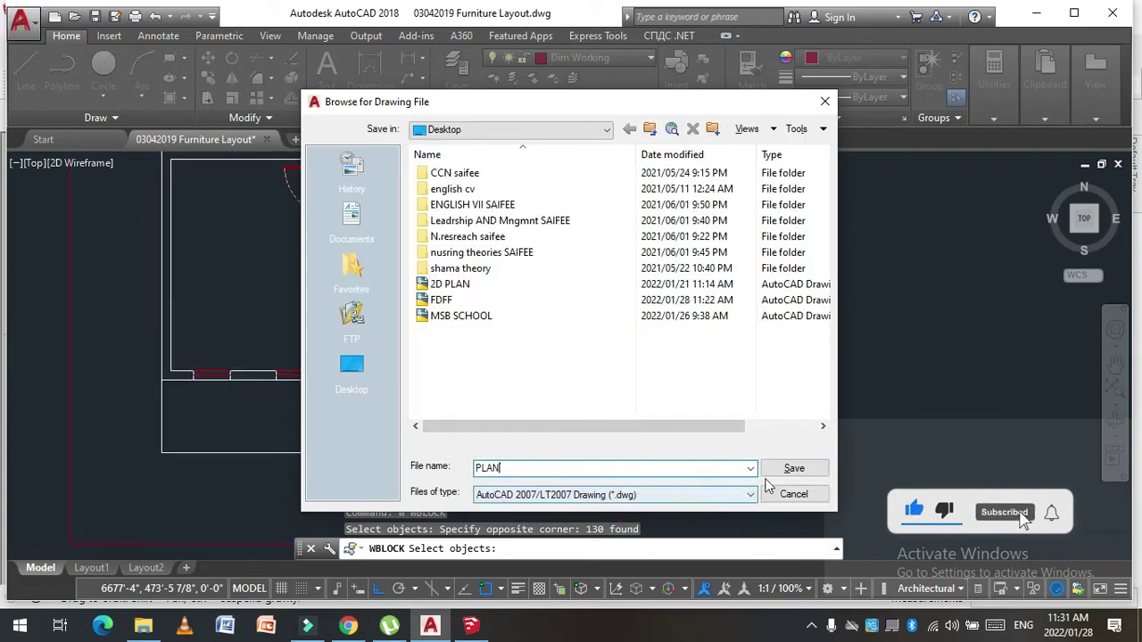
pyautogui.click(794, 468)
pyautogui.click(556, 466)
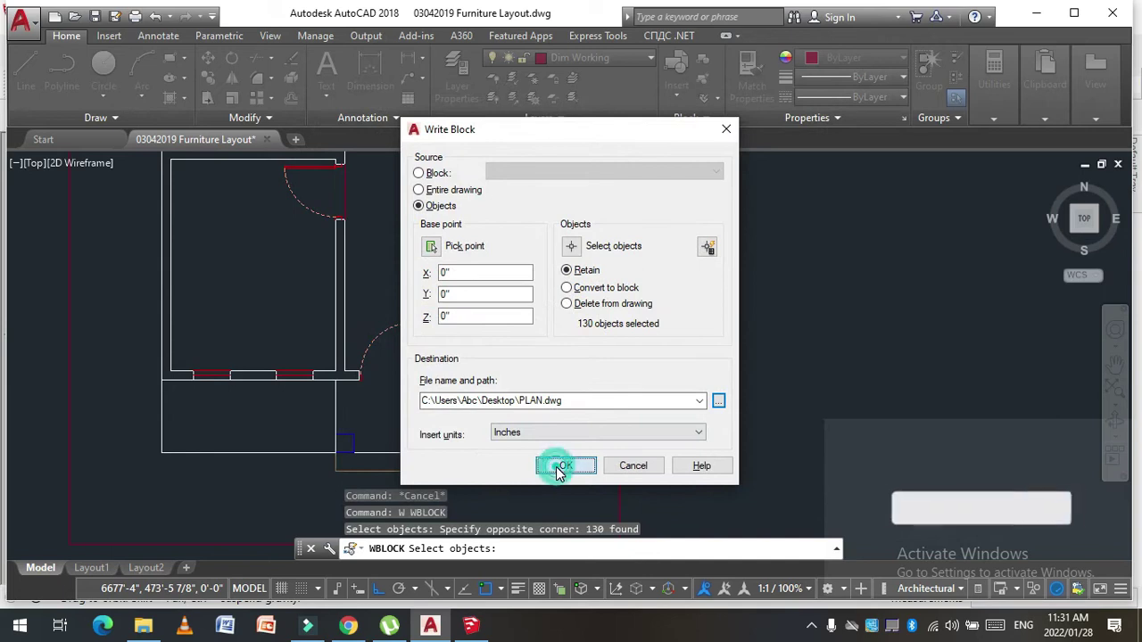
pyautogui.scroll(-3, 543, 460)
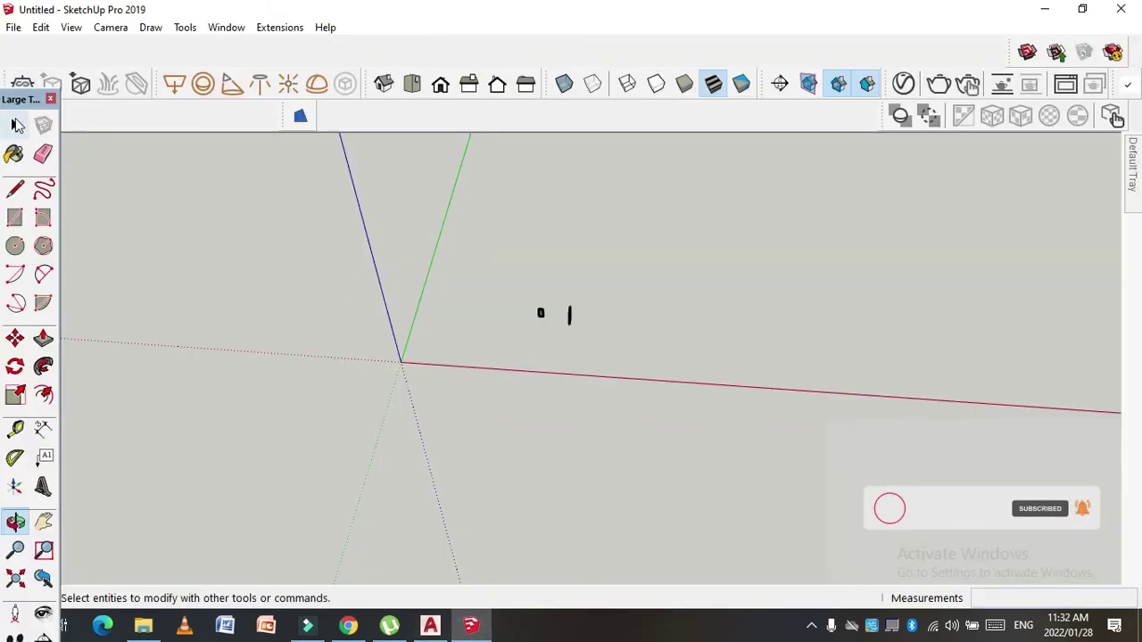
# Step: Import PLAN.dwg from the Desktop into the SketchUp model and dismiss the import summary
pyautogui.click(13, 27)
pyautogui.moveTo(44, 303)
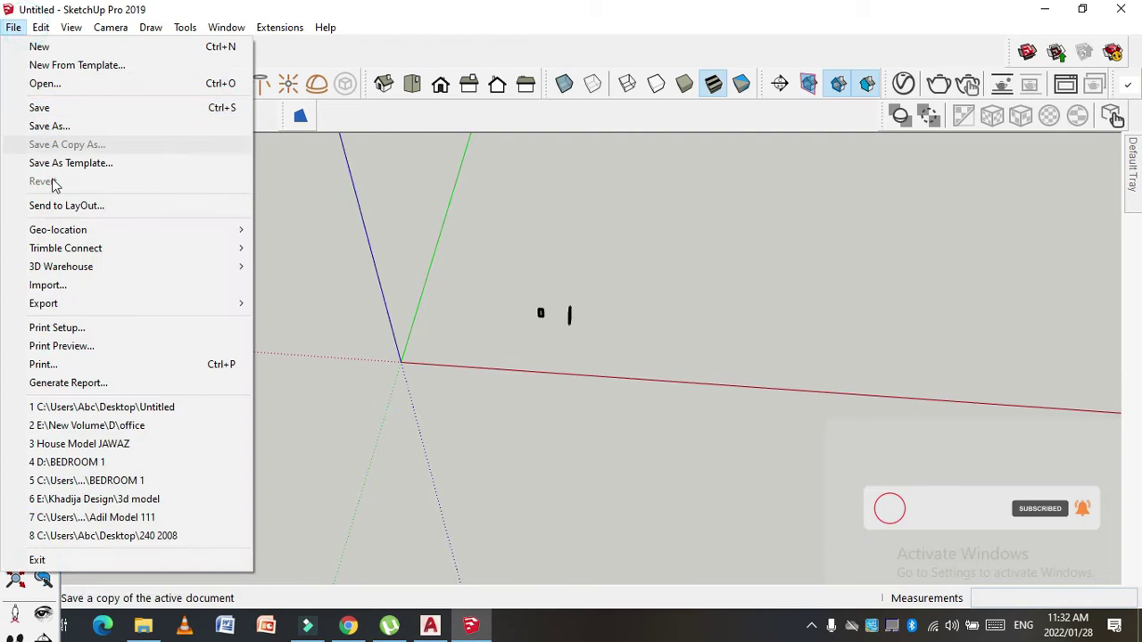
pyautogui.click(74, 286)
pyautogui.click(379, 264)
pyautogui.moveTo(635, 239); pyautogui.dragTo(616, 406)
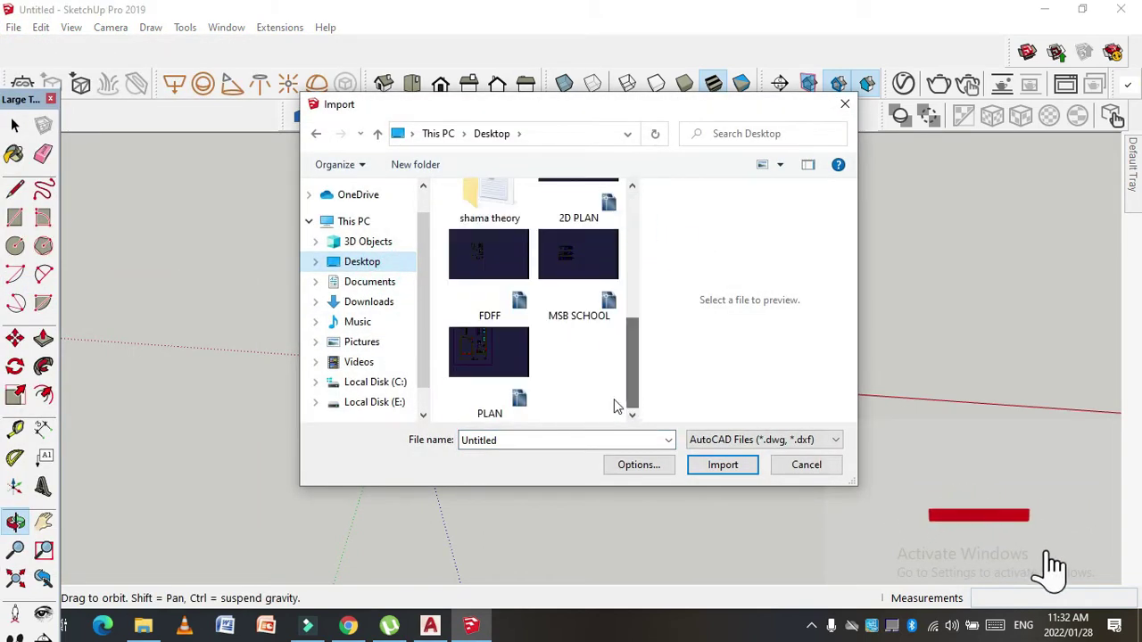
pyautogui.click(489, 353)
pyautogui.click(723, 465)
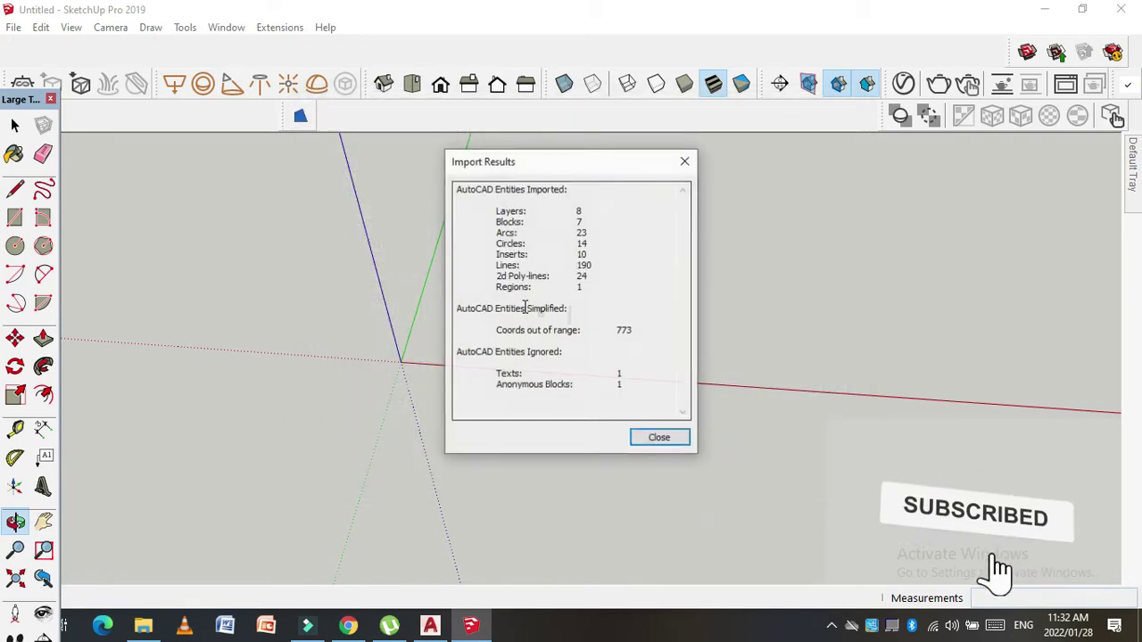
pyautogui.click(655, 438)
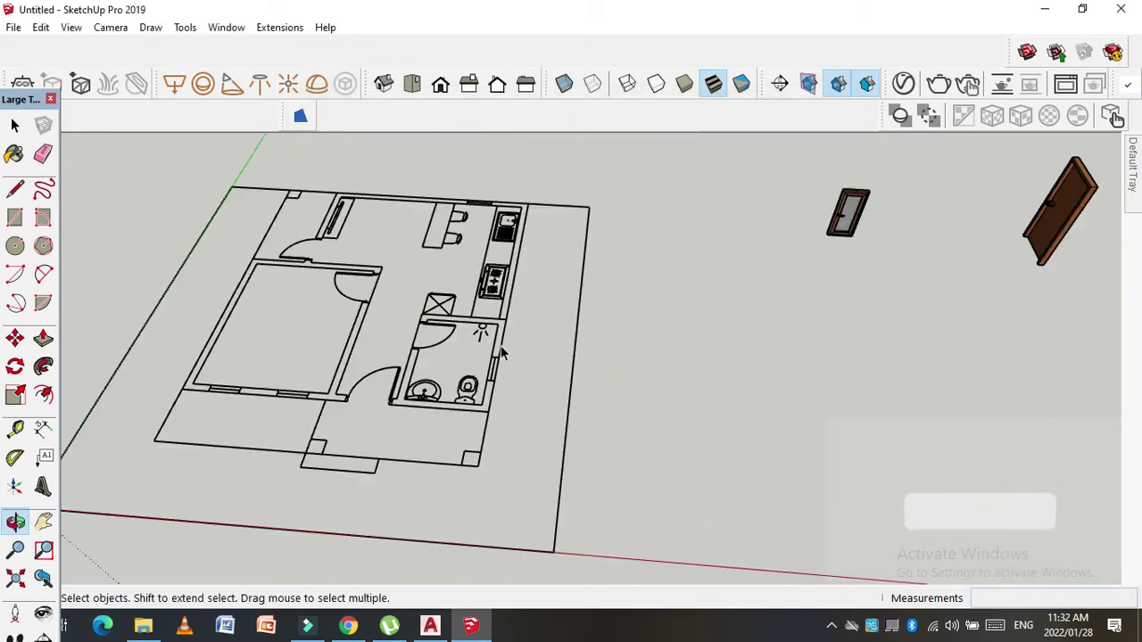
# Step: Select the imported floor plan and switch to Top view
pyautogui.scroll(-3, 472, 321)
pyautogui.scroll(-2, 473, 321)
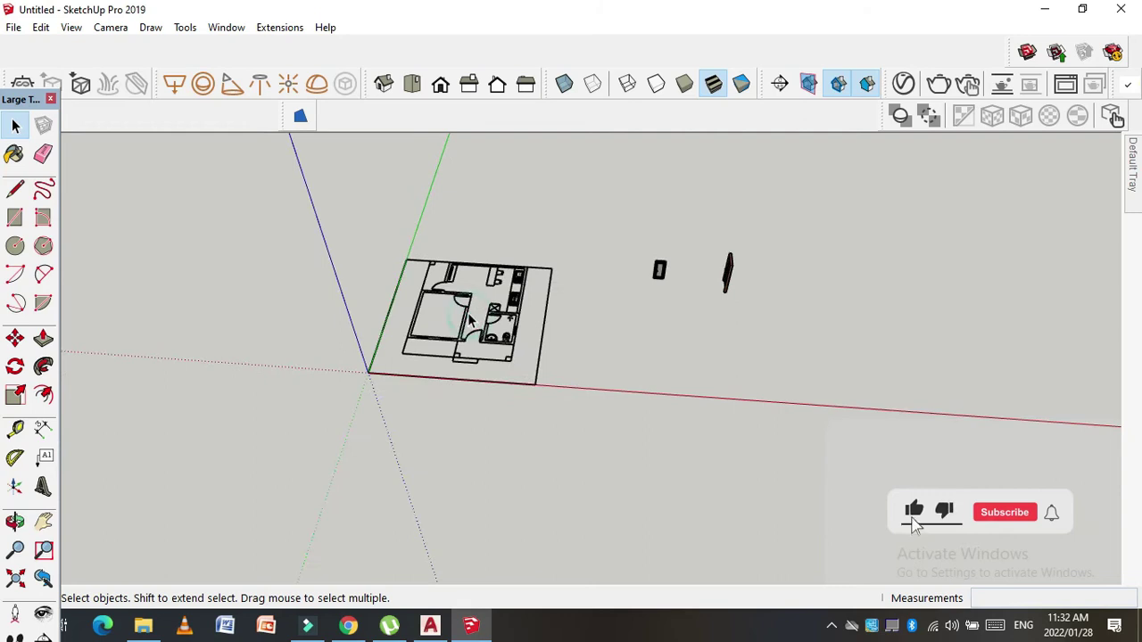
pyautogui.moveTo(470, 321); pyautogui.dragTo(408, 344, button='middle')
pyautogui.moveTo(408, 343); pyautogui.dragTo(104, 181)
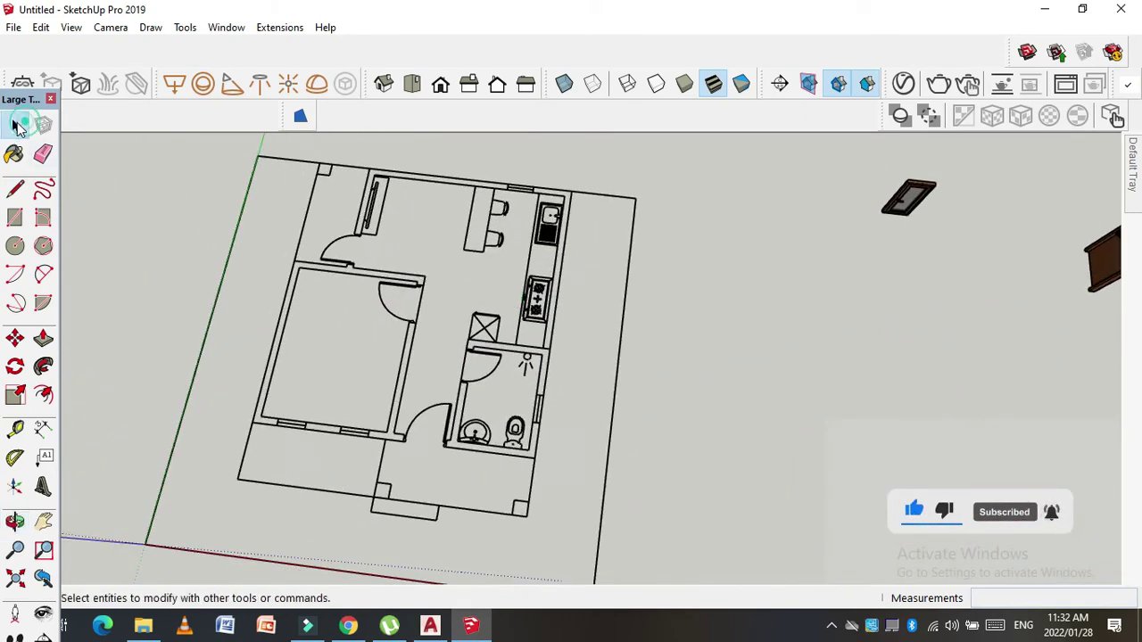
pyautogui.click(18, 125)
pyautogui.click(441, 316)
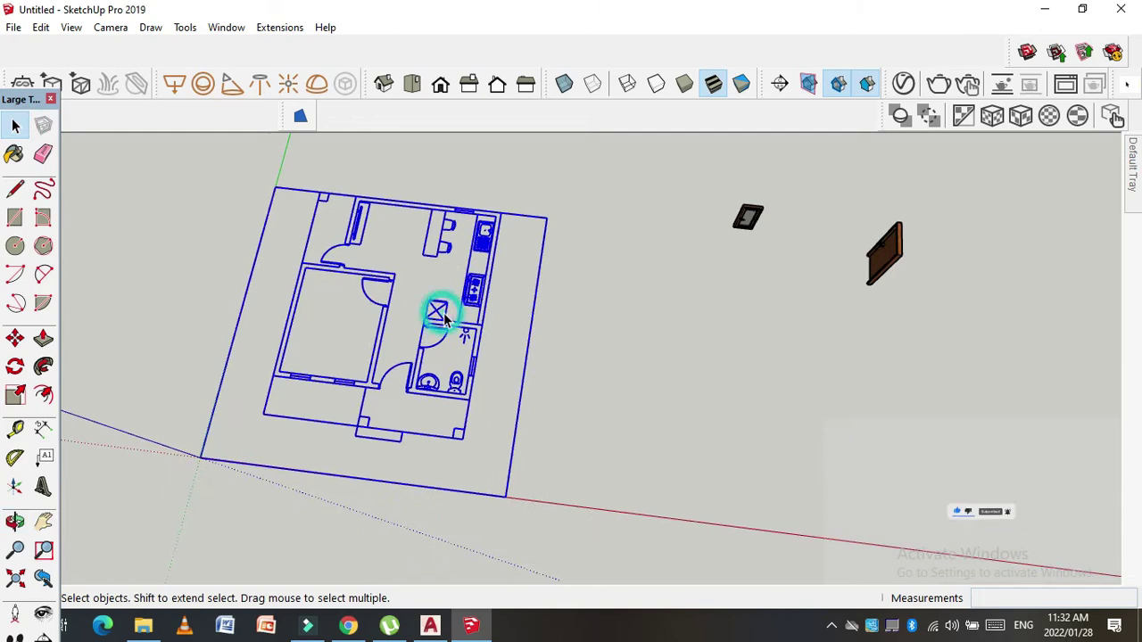
pyautogui.click(412, 85)
pyautogui.scroll(2, 428, 419)
# Step: Draw a small rectangle over the left end of the large room's lower wall
pyautogui.press('r')
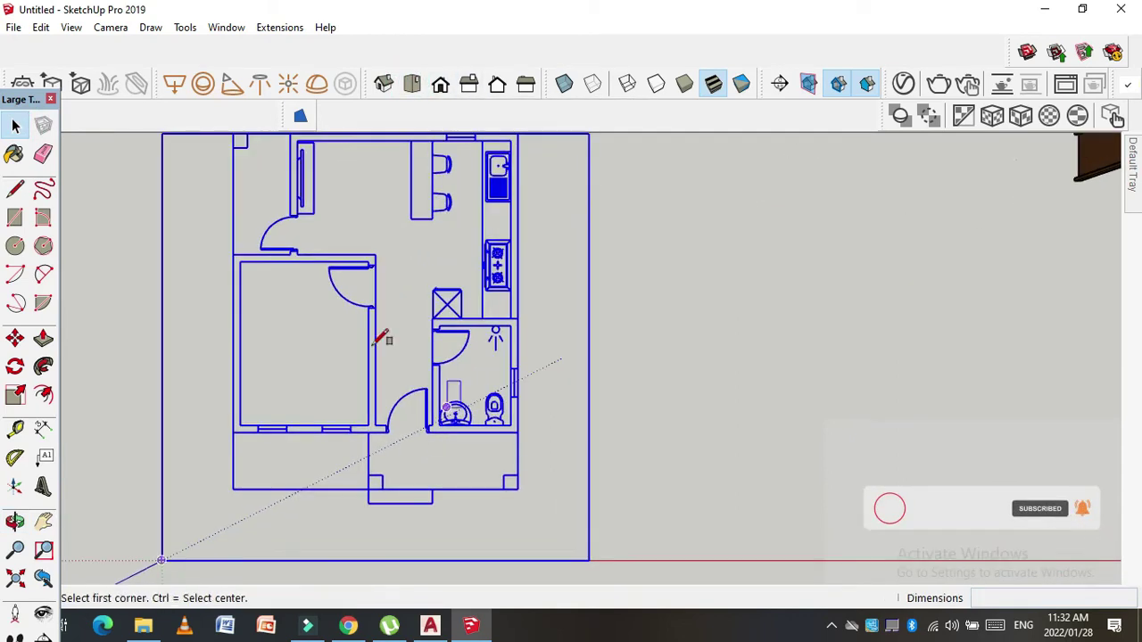
pyautogui.scroll(2, 282, 479)
pyautogui.scroll(2, 273, 443)
pyautogui.scroll(1, 258, 450)
pyautogui.click(258, 451)
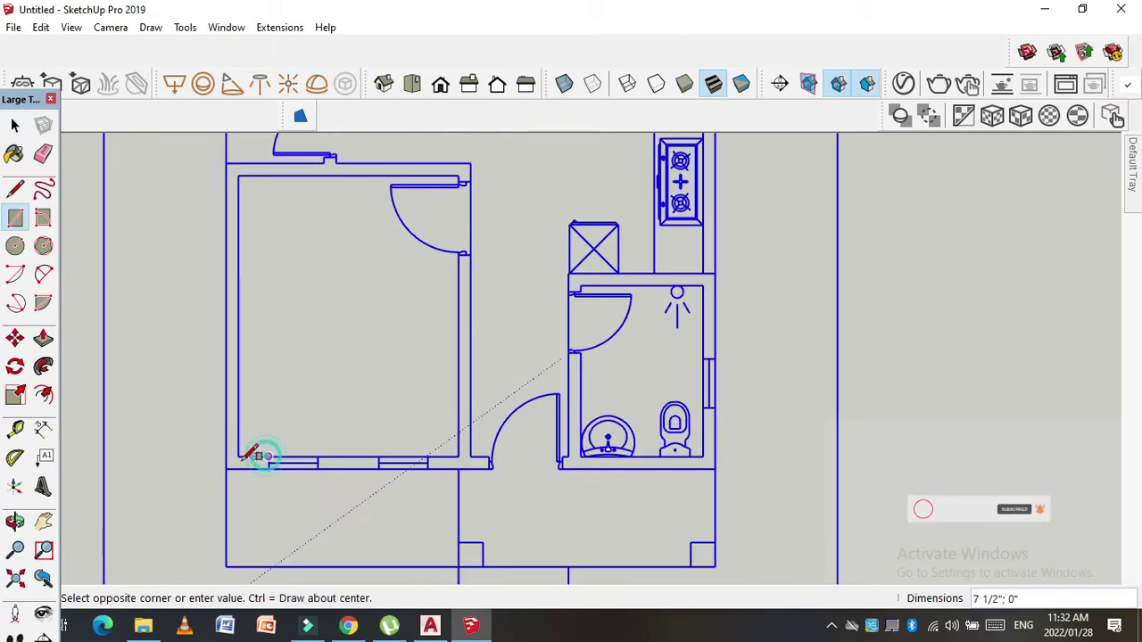
pyautogui.scroll(2, 228, 467)
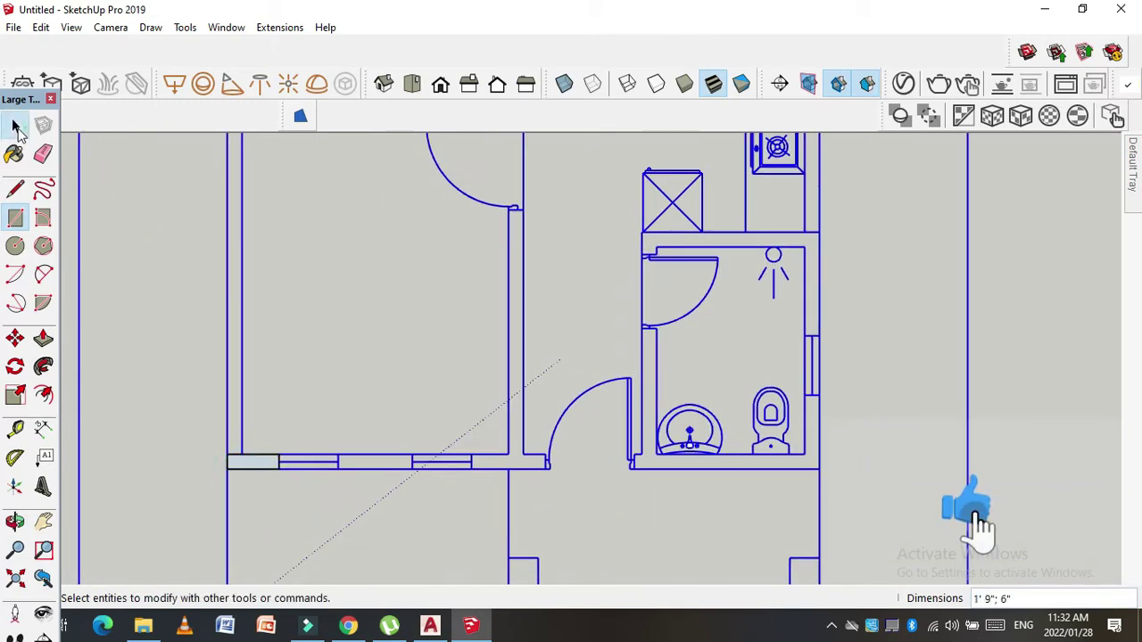
# Step: Select the rectangle with its edges and make it a group
pyautogui.click(15, 125)
pyautogui.scroll(1, 254, 461)
pyautogui.click(250, 461)
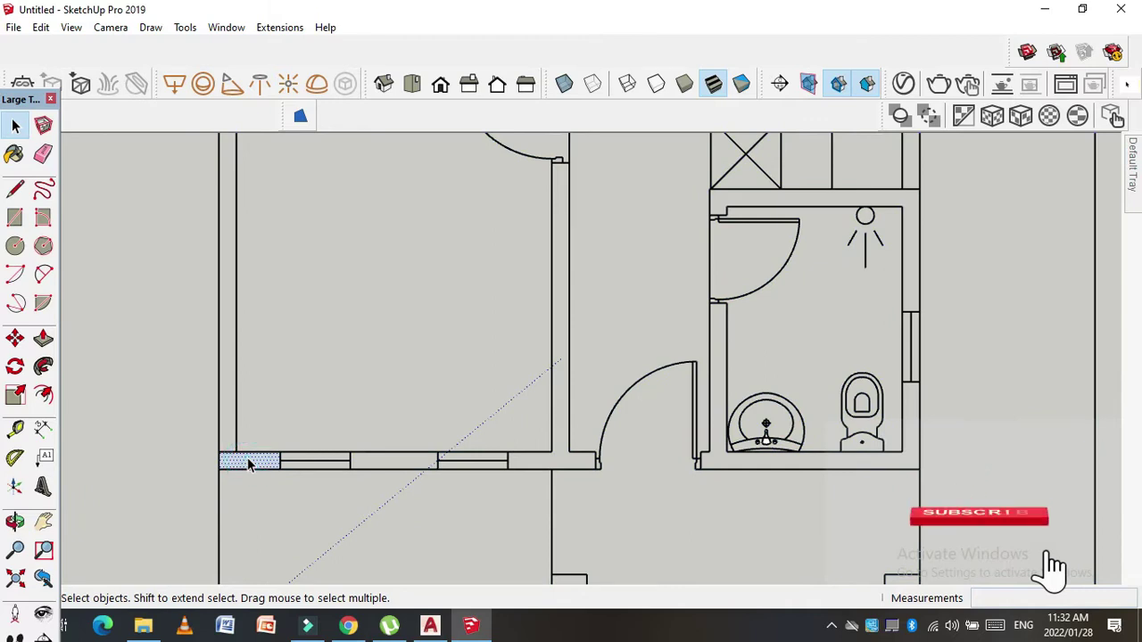
pyautogui.rightClick(249, 461)
pyautogui.doubleClick(251, 461)
pyautogui.rightClick(250, 461)
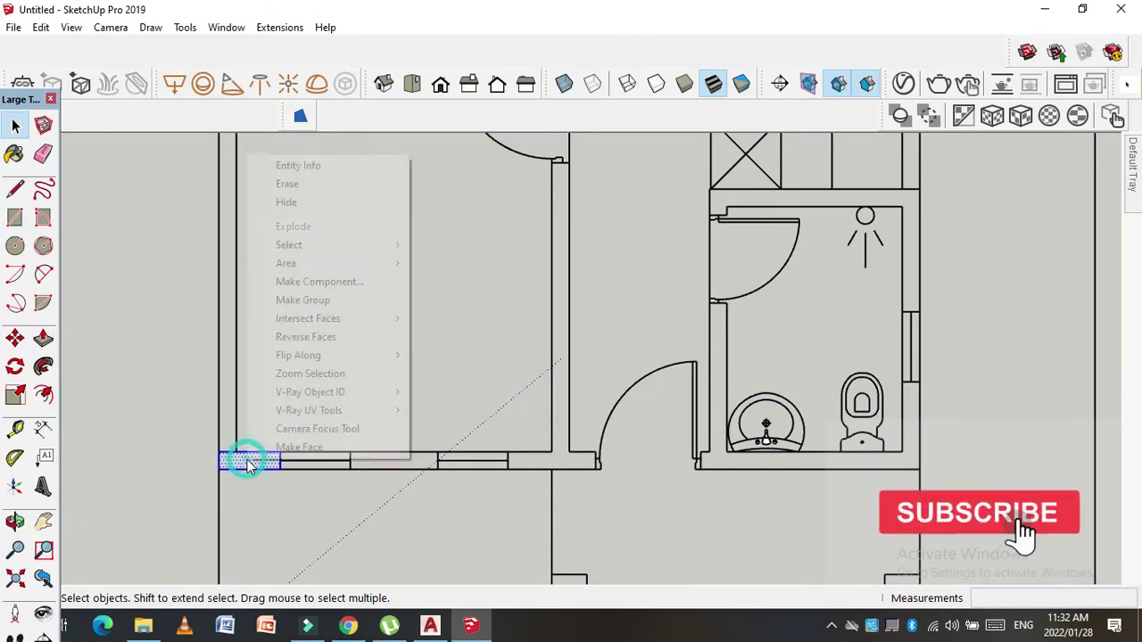
pyautogui.click(306, 299)
pyautogui.scroll(-2, 428, 516)
pyautogui.scroll(-1, 434, 411)
pyautogui.moveTo(433, 411)
pyautogui.mouseDown(button='middle')
pyautogui.moveTo(330, 197)
pyautogui.moveTo(395, 255)
pyautogui.moveTo(390, 329)
pyautogui.moveTo(592, 334)
pyautogui.moveTo(741, 315)
pyautogui.moveTo(285, 309)
pyautogui.moveTo(251, 408)
pyautogui.mouseUp(button='middle')
# Step: Inside the rectangle group, push the rectangle up 10' into a wall post
pyautogui.scroll(2, 250, 407)
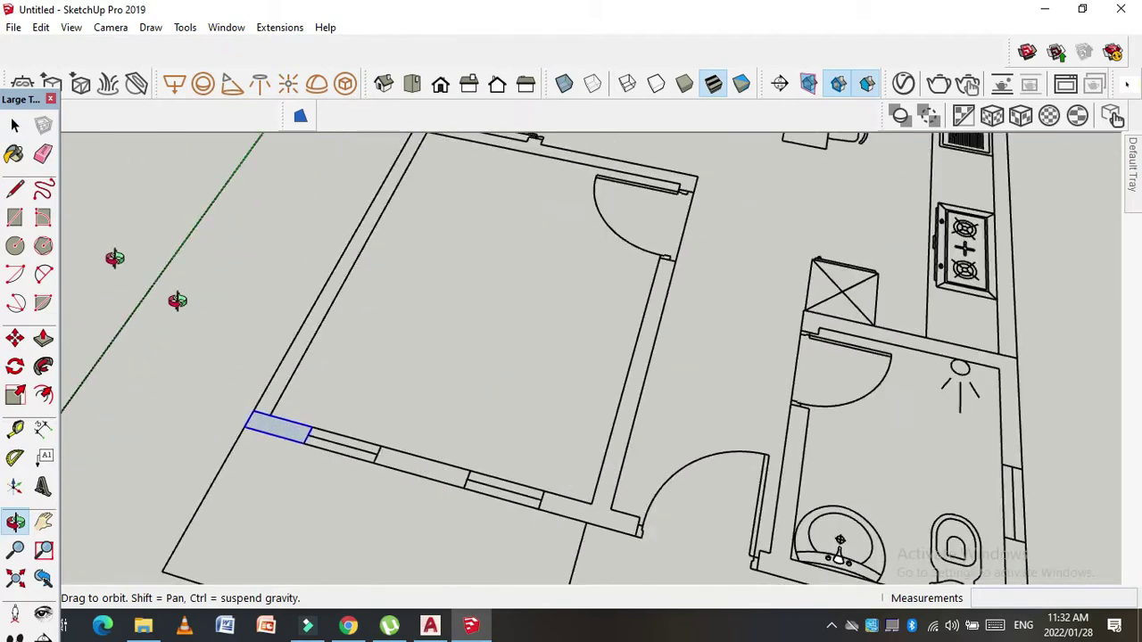
pyautogui.doubleClick(283, 433)
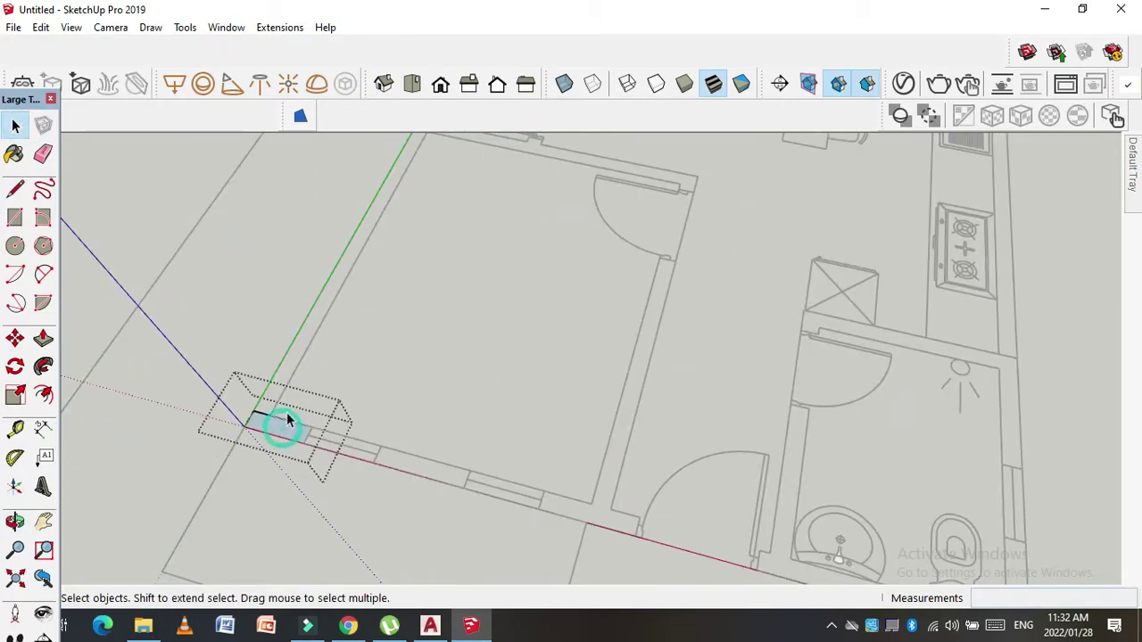
pyautogui.press('p')
pyautogui.moveTo(286, 434)
pyautogui.mouseDown()
pyautogui.moveTo(238, 292)
pyautogui.moveTo(247, 256)
pyautogui.mouseUp()
pyautogui.scroll(-2, 238, 292)
pyautogui.write("10'")
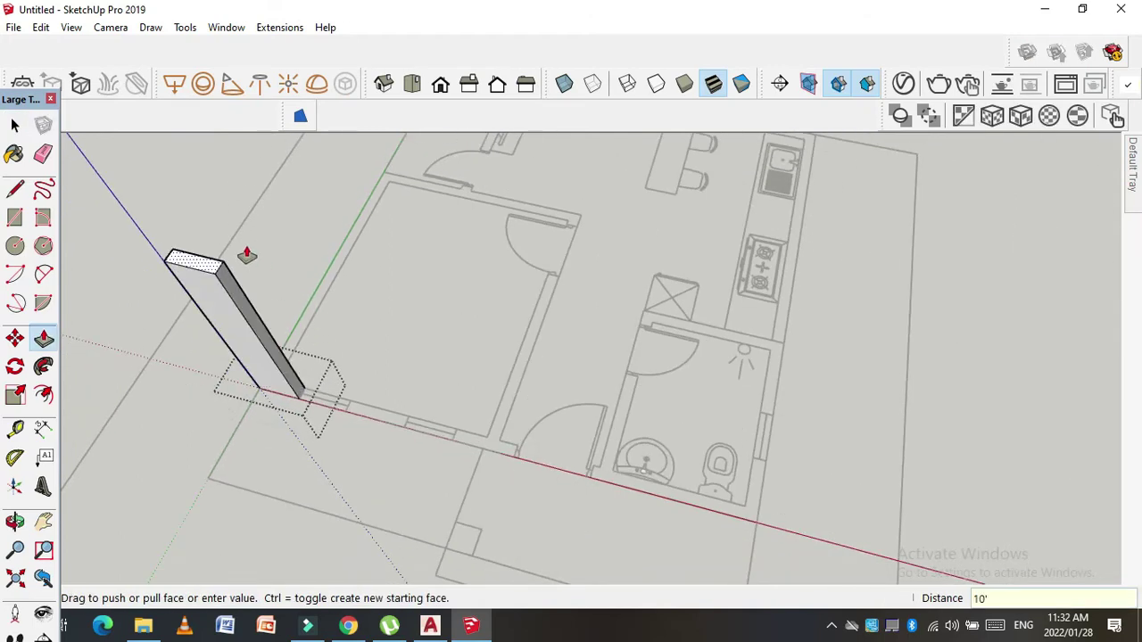
pyautogui.press('Return')
# Step: Extend the wall sideways with successive pulls of 2', 2' 6", 2' and 2' 6"
pyautogui.moveTo(395, 349)
pyautogui.mouseDown(button='middle')
pyautogui.moveTo(278, 187)
pyautogui.moveTo(315, 204)
pyautogui.moveTo(357, 265)
pyautogui.moveTo(359, 249)
pyautogui.mouseUp(button='middle')
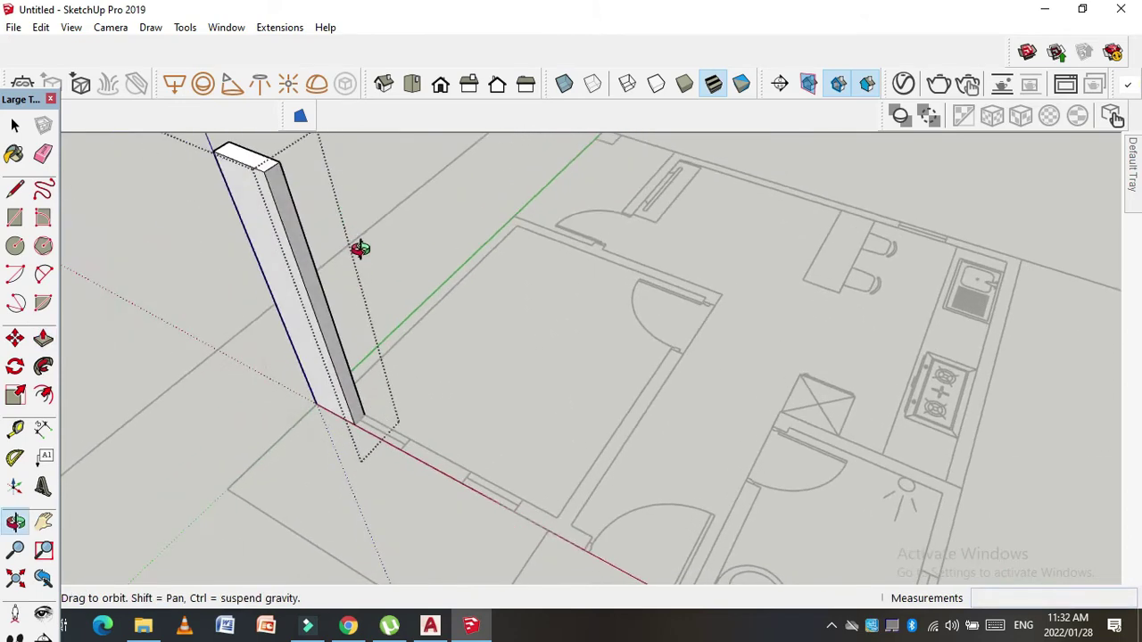
pyautogui.moveTo(339, 357); pyautogui.dragTo(397, 456)
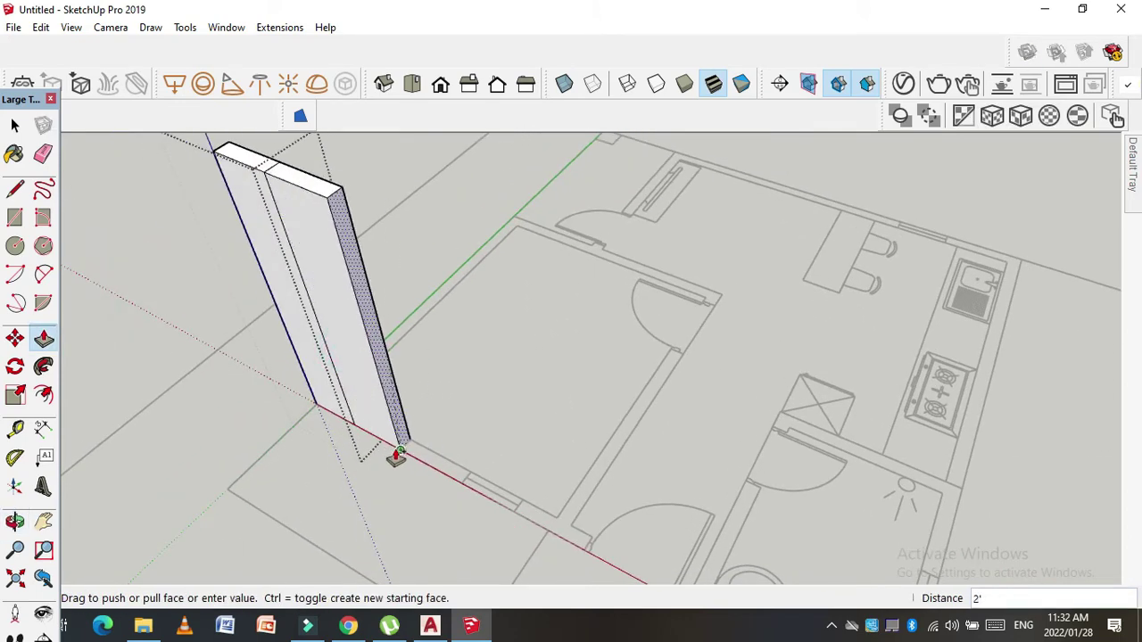
pyautogui.moveTo(399, 411); pyautogui.dragTo(461, 485)
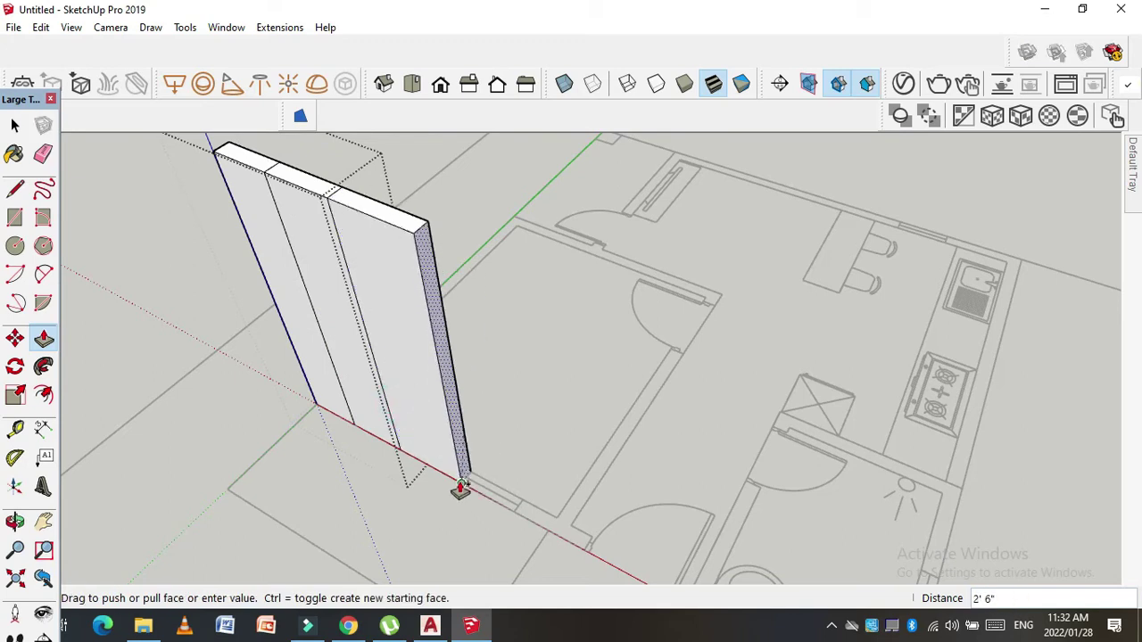
pyautogui.scroll(3, 423, 430)
pyautogui.moveTo(425, 429); pyautogui.dragTo(484, 476)
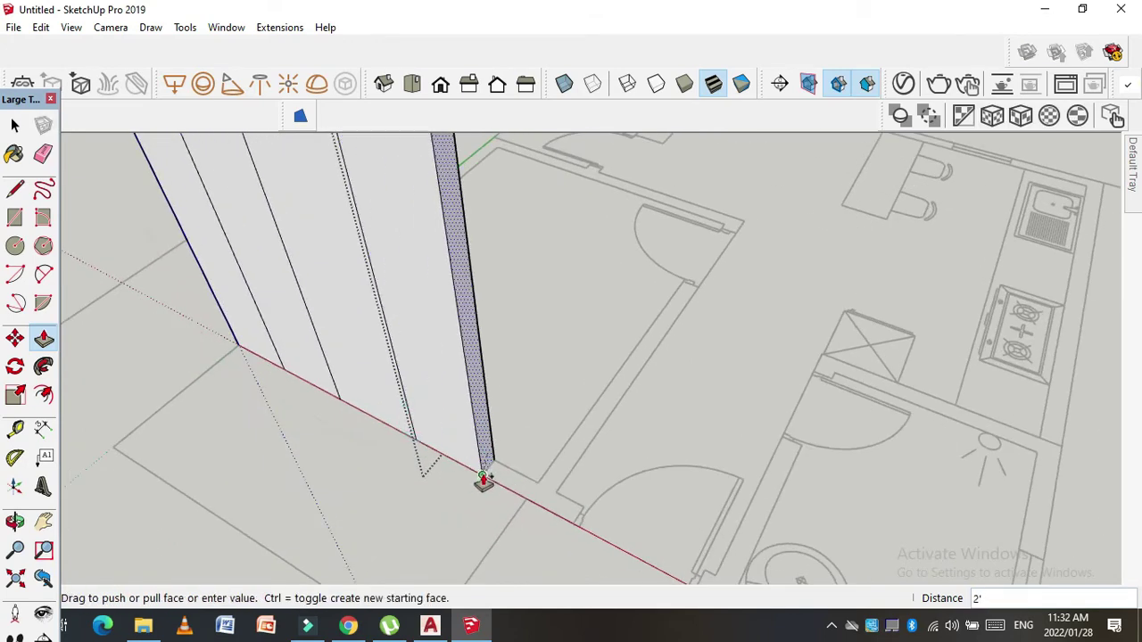
pyautogui.scroll(-3, 262, 349)
pyautogui.scroll(-2, 436, 418)
pyautogui.scroll(1, 455, 390)
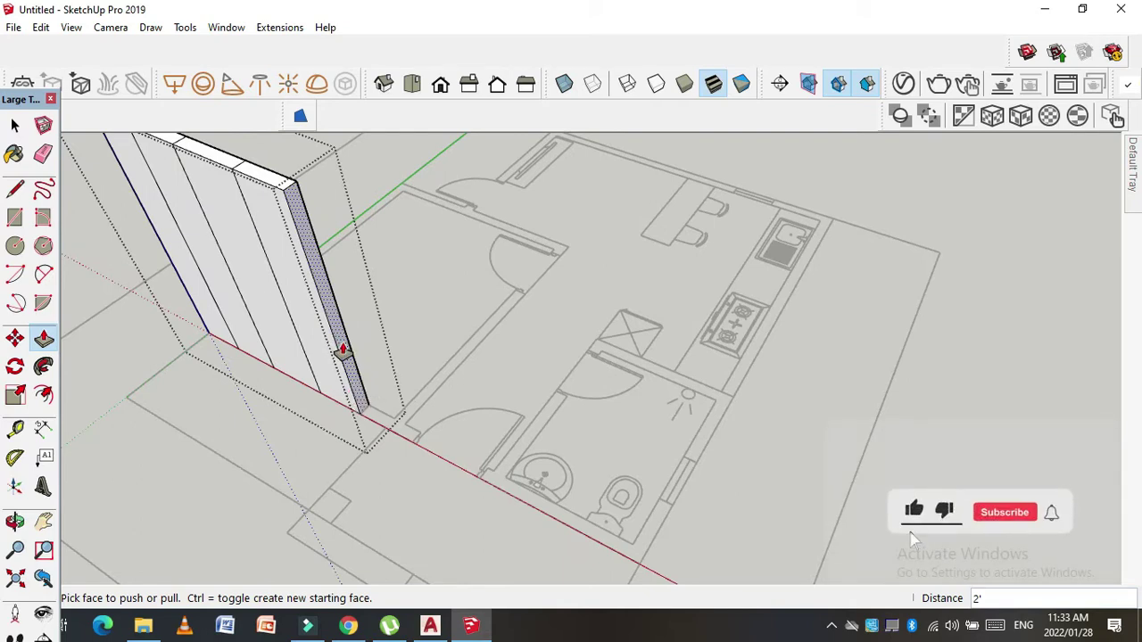
pyautogui.moveTo(343, 352); pyautogui.dragTo(406, 452)
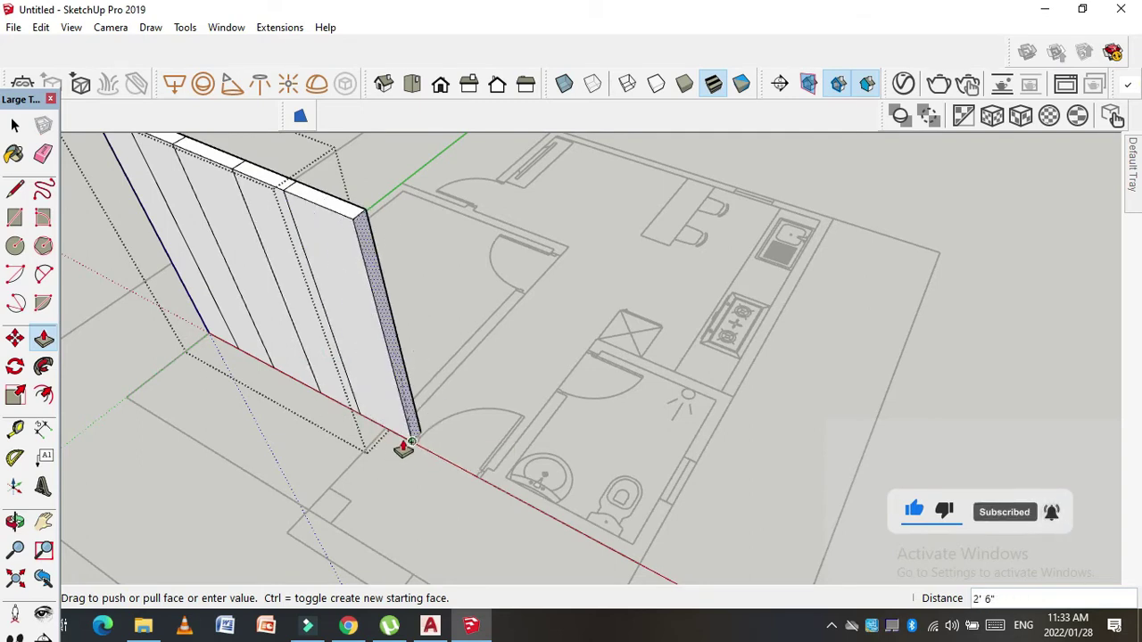
pyautogui.moveTo(400, 452); pyautogui.dragTo(402, 446)
# Step: Push/pull strips along the wall top to shape its upper panels
pyautogui.moveTo(402, 446)
pyautogui.mouseDown(button='middle')
pyautogui.moveTo(315, 356)
pyautogui.moveTo(263, 243)
pyautogui.mouseUp(button='middle')
pyautogui.moveTo(268, 223); pyautogui.dragTo(273, 238)
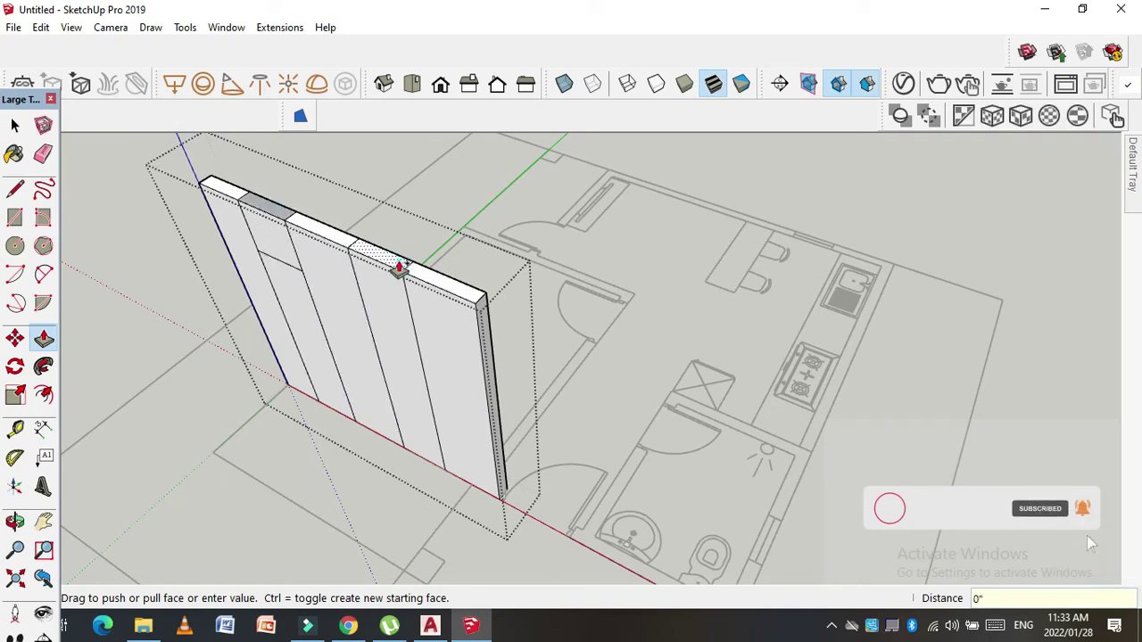
pyautogui.write("2'")
pyautogui.press('Return')
pyautogui.scroll(2, 316, 395)
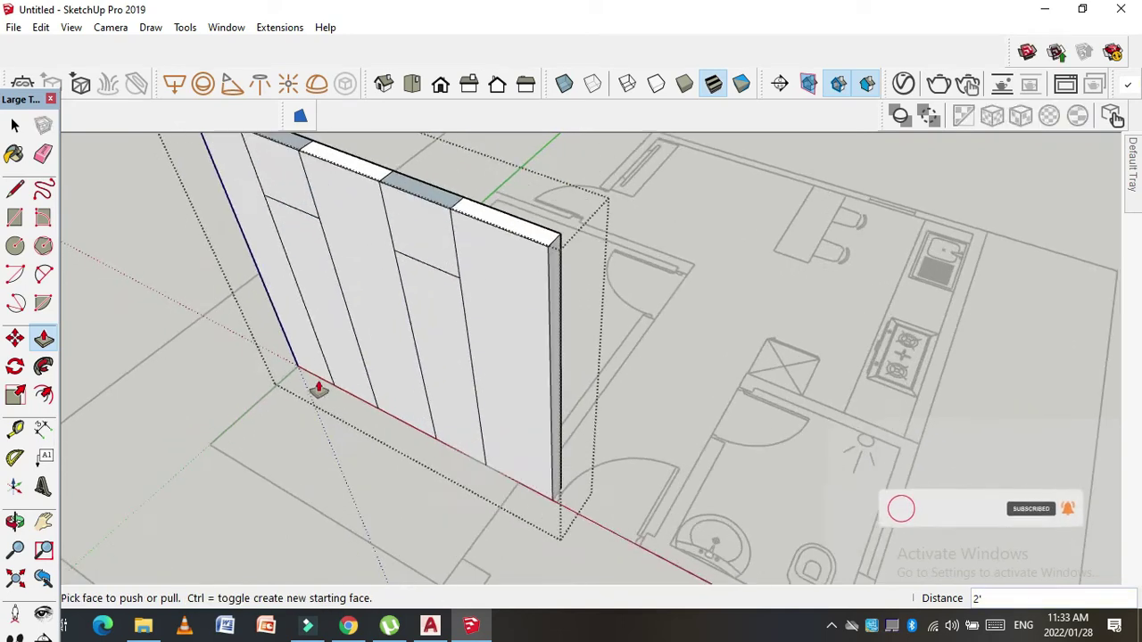
pyautogui.scroll(1, 522, 451)
pyautogui.scroll(-2, 345, 351)
pyautogui.scroll(1, 344, 294)
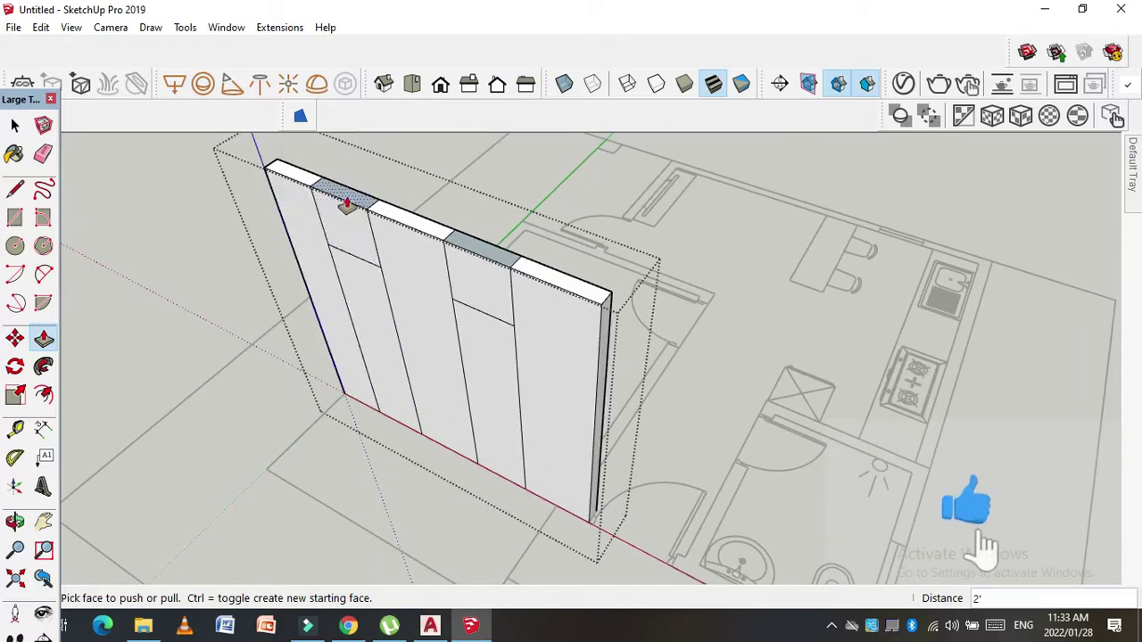
pyautogui.click(347, 203)
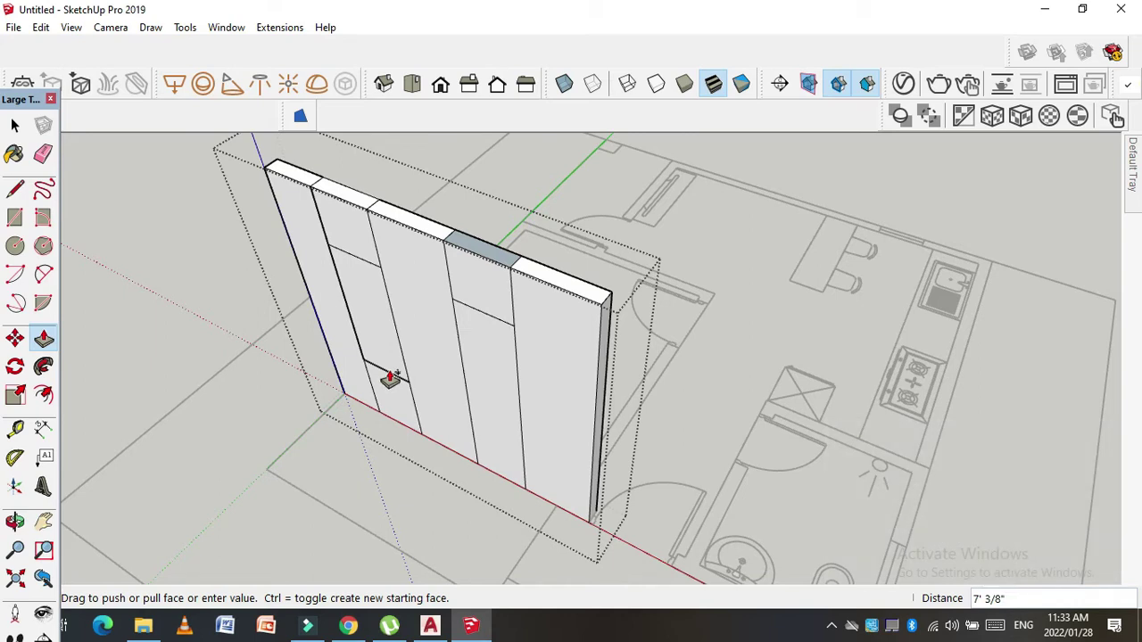
pyautogui.press('Escape')
# Step: Place a 2' guide up from the wall's bottom edge and draw the sill line
pyautogui.click(15, 429)
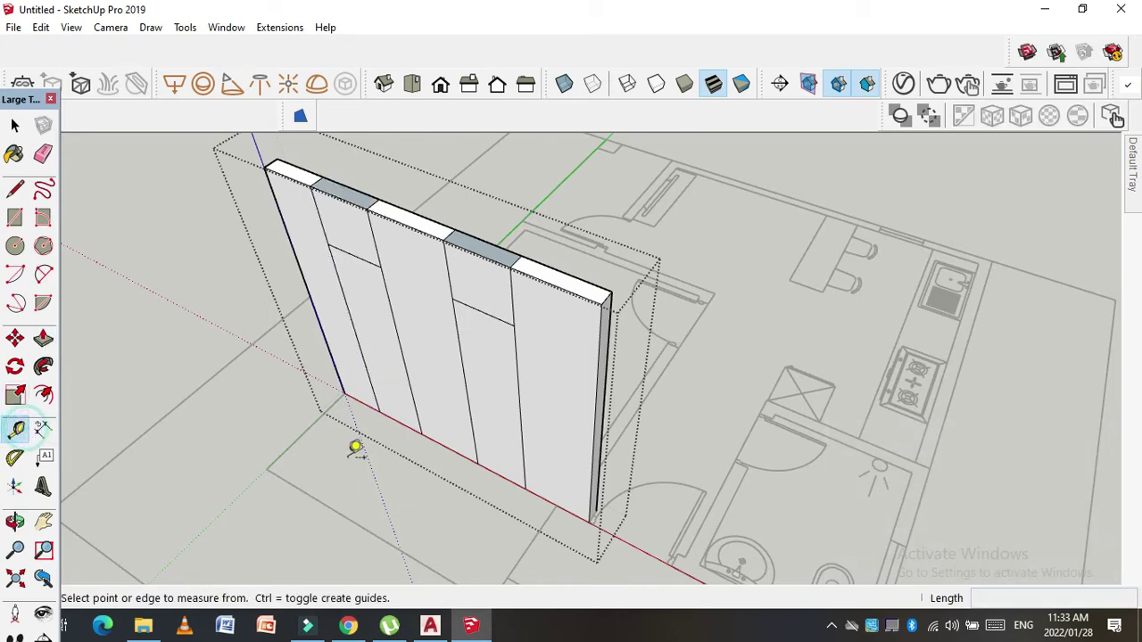
pyautogui.scroll(2, 413, 410)
pyautogui.click(411, 414)
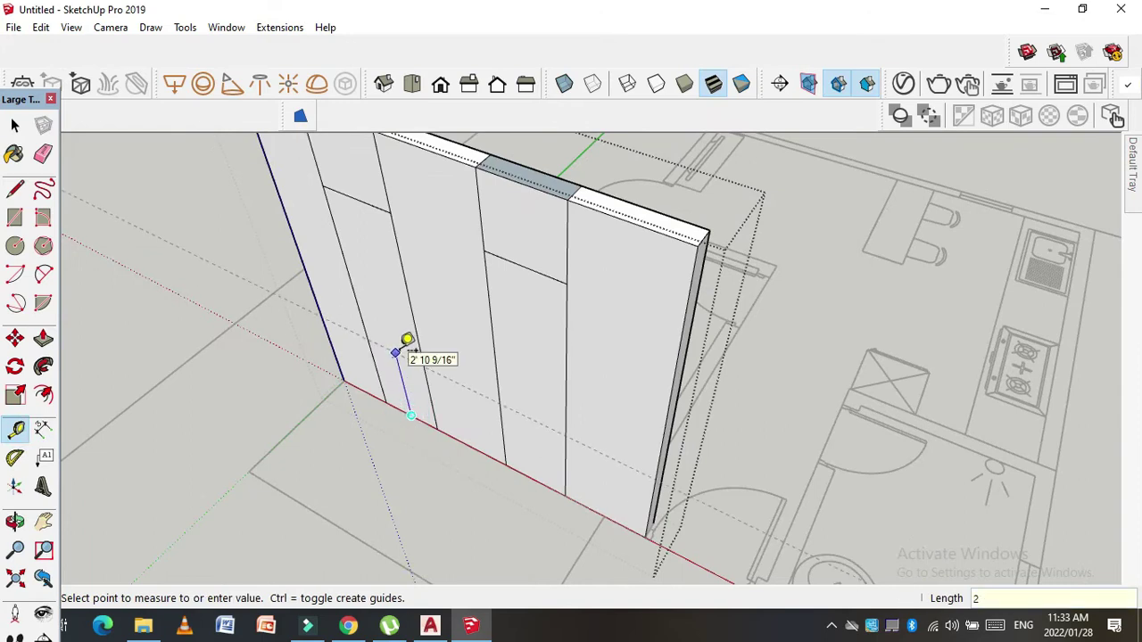
pyautogui.scroll(-2, 403, 337)
pyautogui.scroll(1, 407, 342)
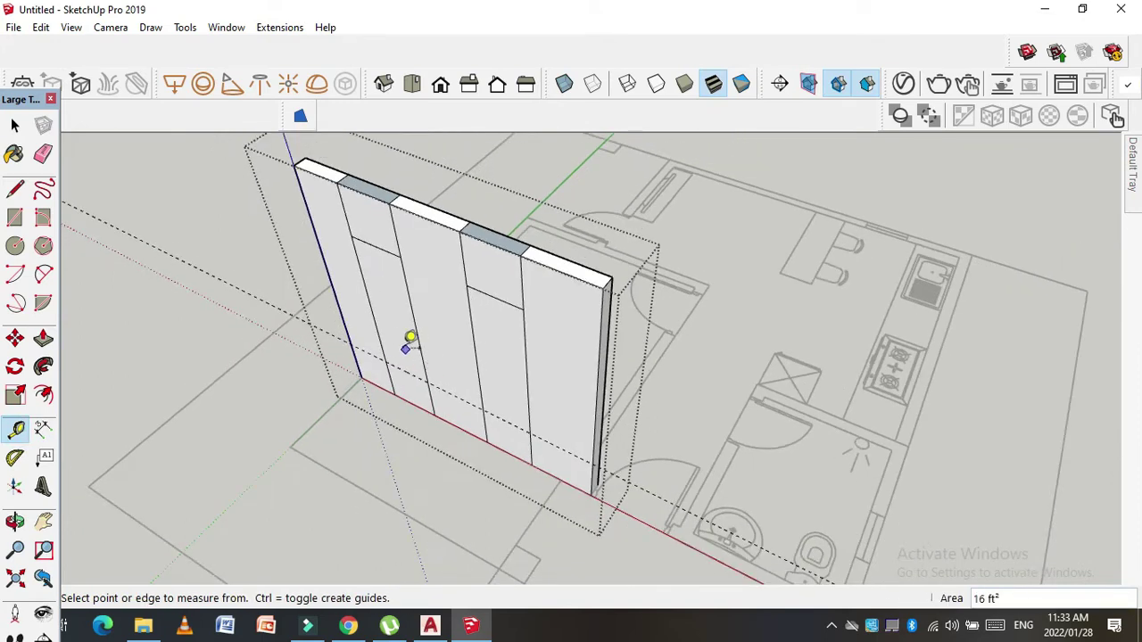
pyautogui.press('l')
pyautogui.scroll(1, 381, 357)
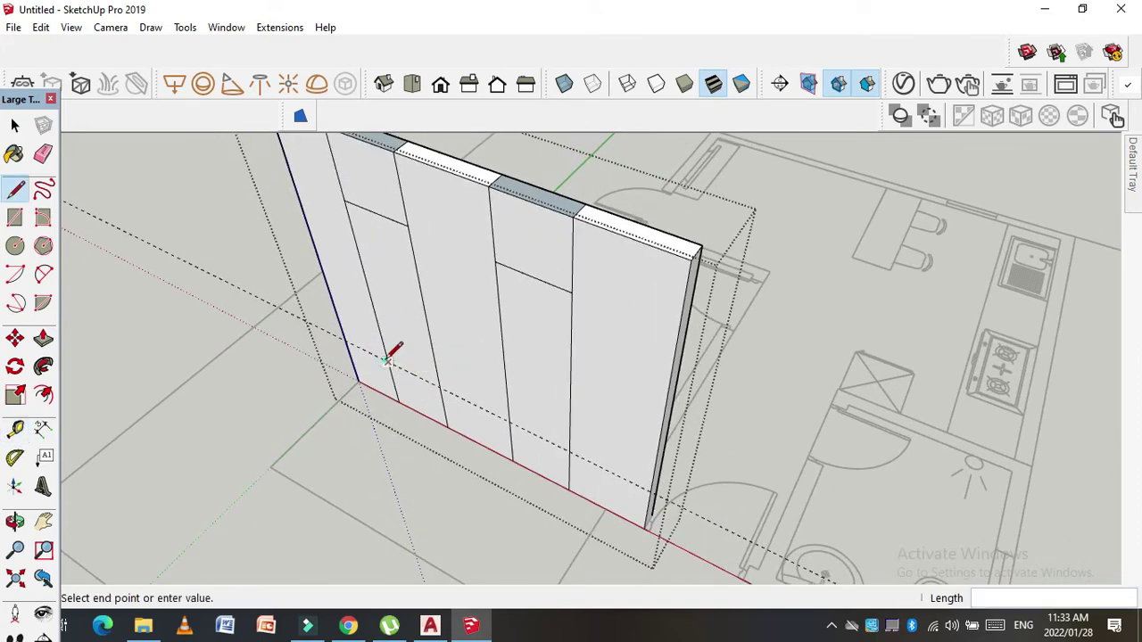
pyautogui.scroll(-2, 506, 418)
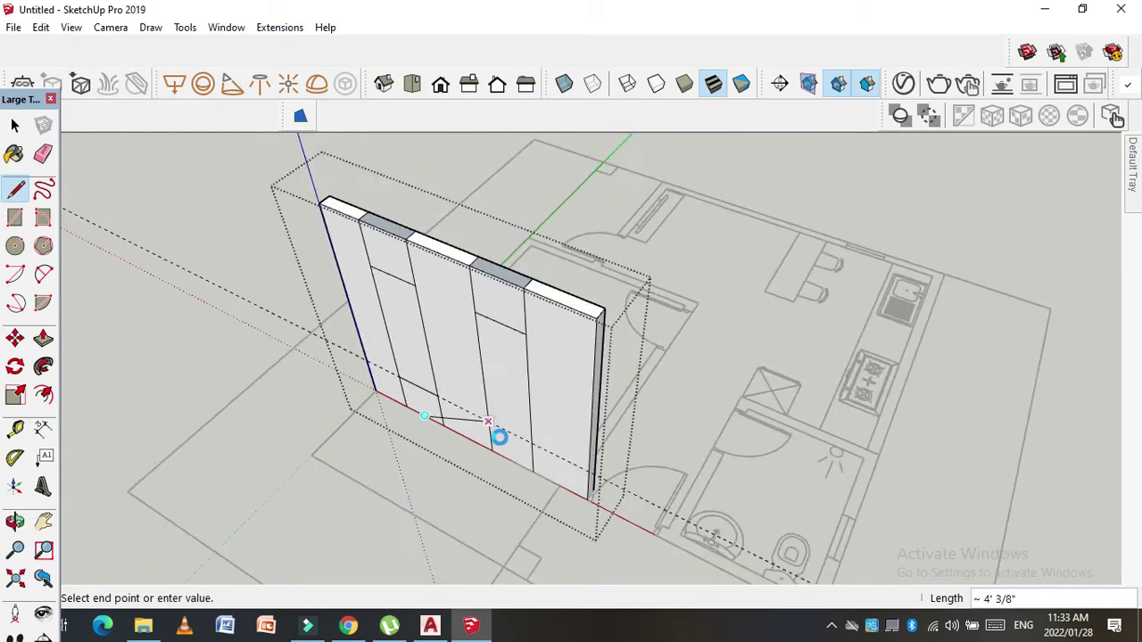
pyautogui.scroll(1, 533, 440)
# Step: Push both window panels -6" through the wall to open two windows
pyautogui.press('p')
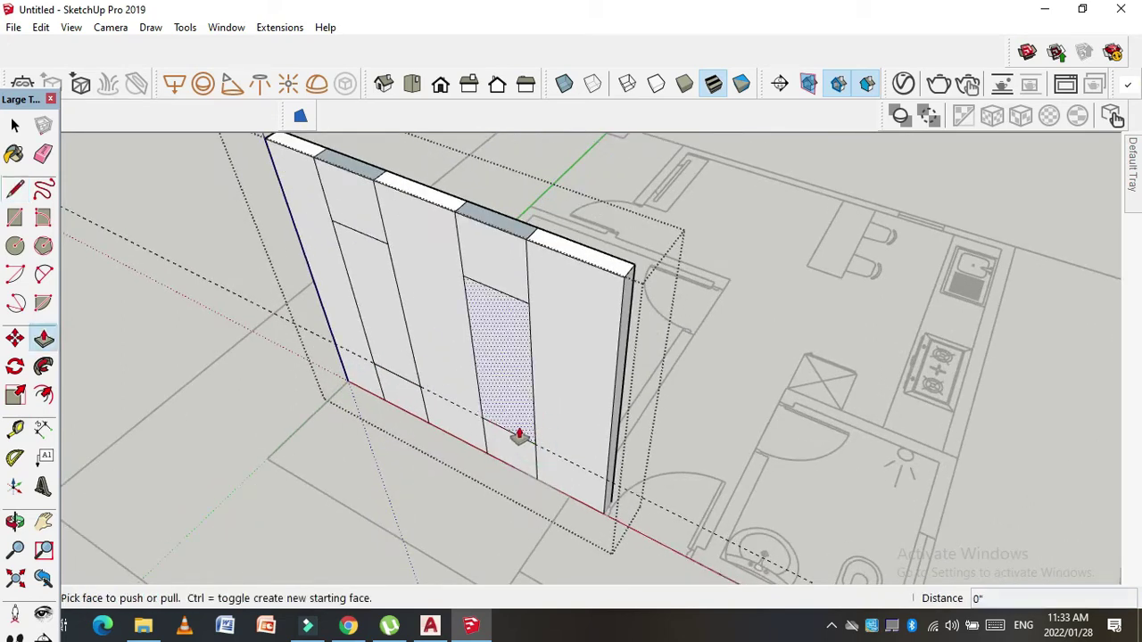
pyautogui.click(505, 387)
pyautogui.click(509, 338)
pyautogui.click(373, 327)
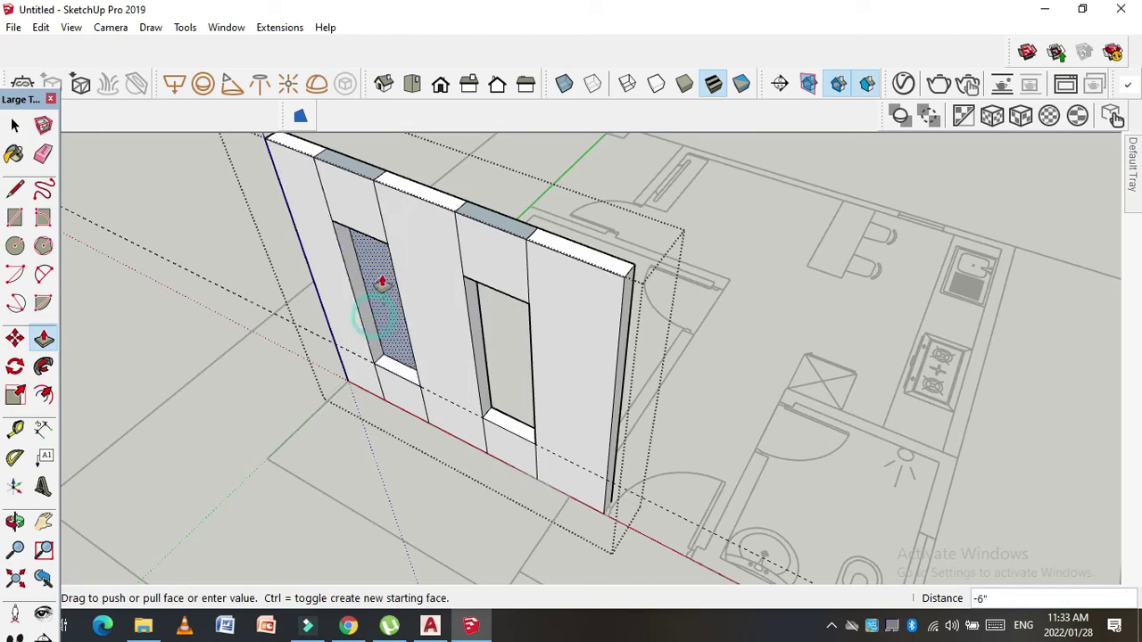
pyautogui.click(381, 283)
pyautogui.click(16, 129)
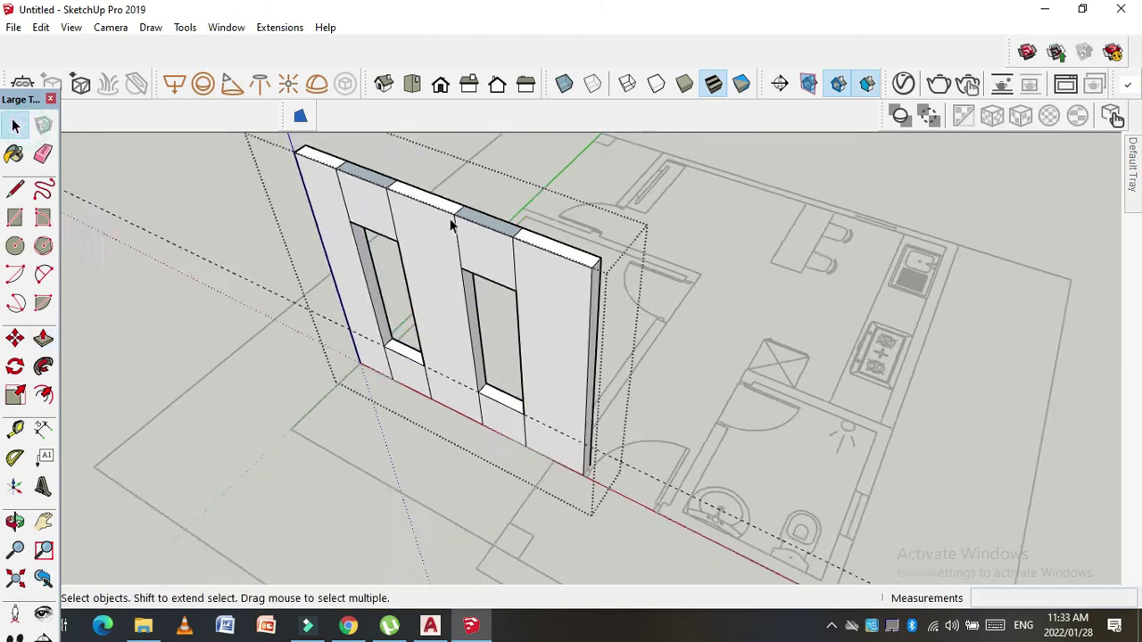
pyautogui.moveTo(500, 357); pyautogui.dragTo(581, 352, button='middle')
pyautogui.scroll(3, 381, 284)
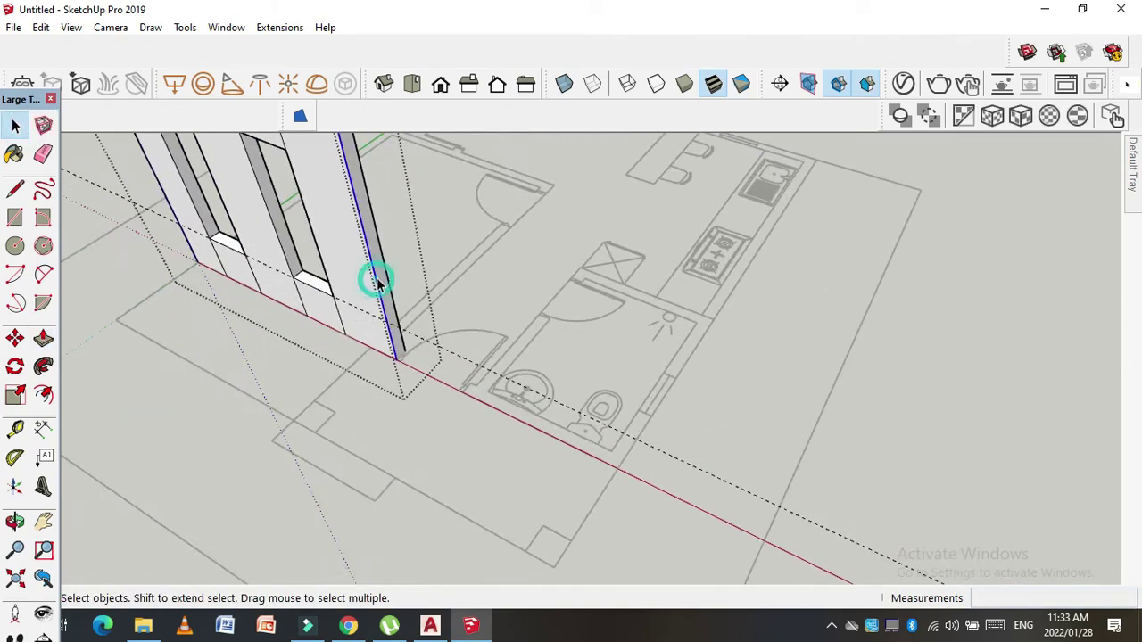
# Step: Push/Pull the wall's end face out 3', then extend it further
pyautogui.press('p')
pyautogui.click(390, 318)
pyautogui.write("3'")
pyautogui.press('Return')
pyautogui.scroll(-2, 536, 395)
pyautogui.scroll(2, 496, 414)
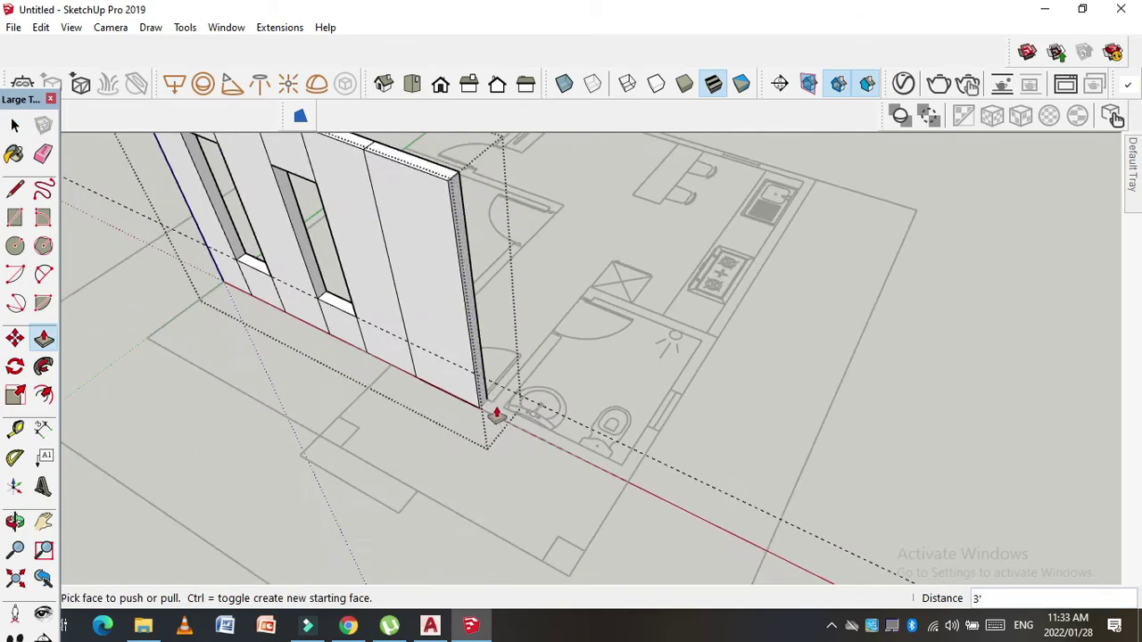
pyautogui.click(484, 400)
pyautogui.click(627, 482)
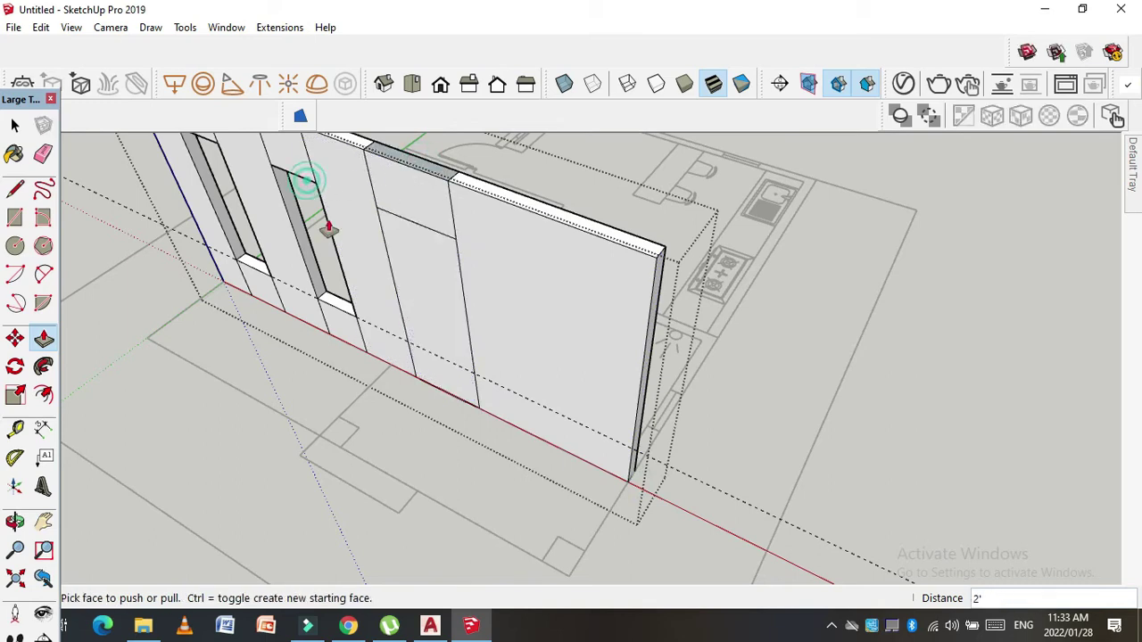
# Step: Recess a wall panel 6 inches and extrude the neighbouring side faces
pyautogui.moveTo(327, 224)
pyautogui.mouseDown(button='middle')
pyautogui.moveTo(502, 357)
pyautogui.moveTo(321, 344)
pyautogui.moveTo(357, 326)
pyautogui.moveTo(521, 324)
pyautogui.mouseUp(button='middle')
pyautogui.click(443, 350)
pyautogui.click(439, 296)
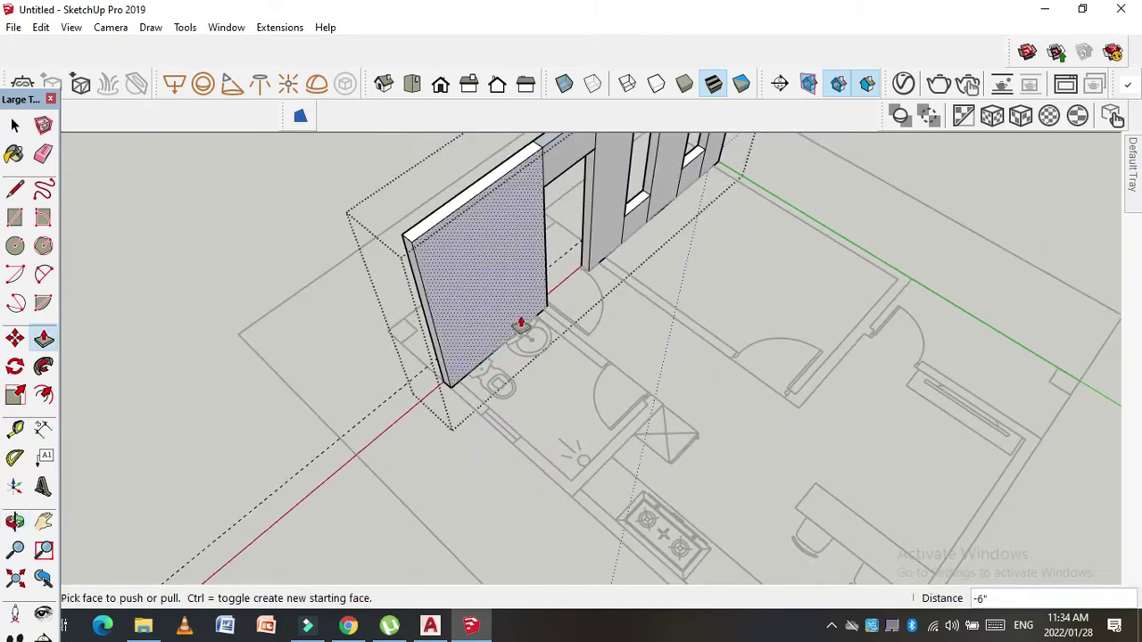
pyautogui.click(482, 410)
pyautogui.click(481, 415)
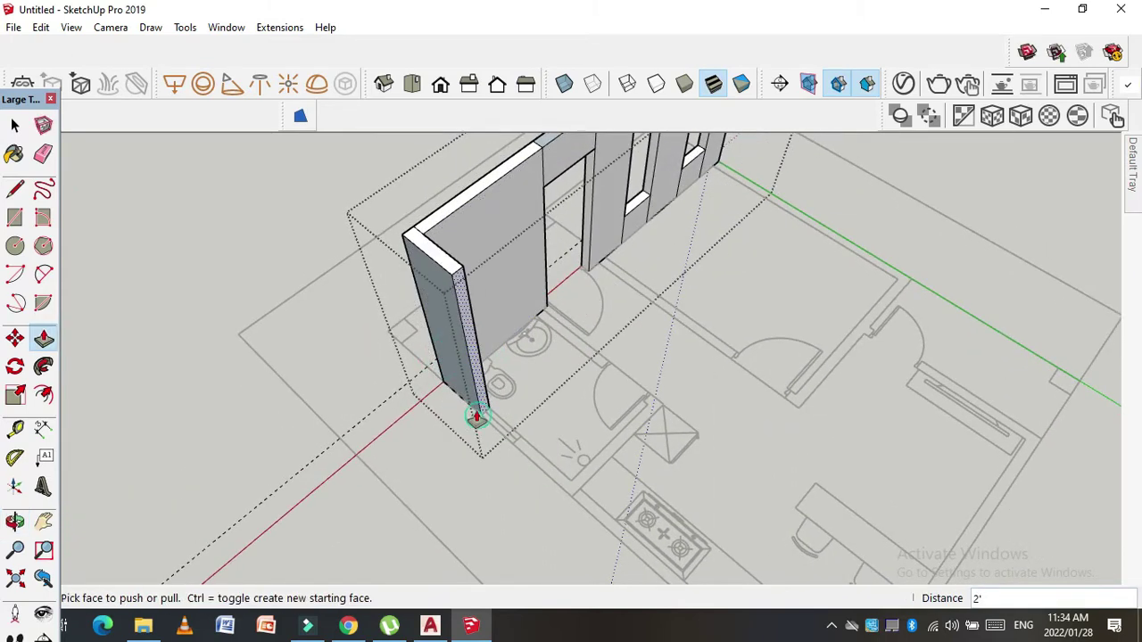
pyautogui.scroll(-1, 505, 450)
pyautogui.scroll(3, 437, 351)
pyautogui.click(482, 406)
pyautogui.click(482, 406)
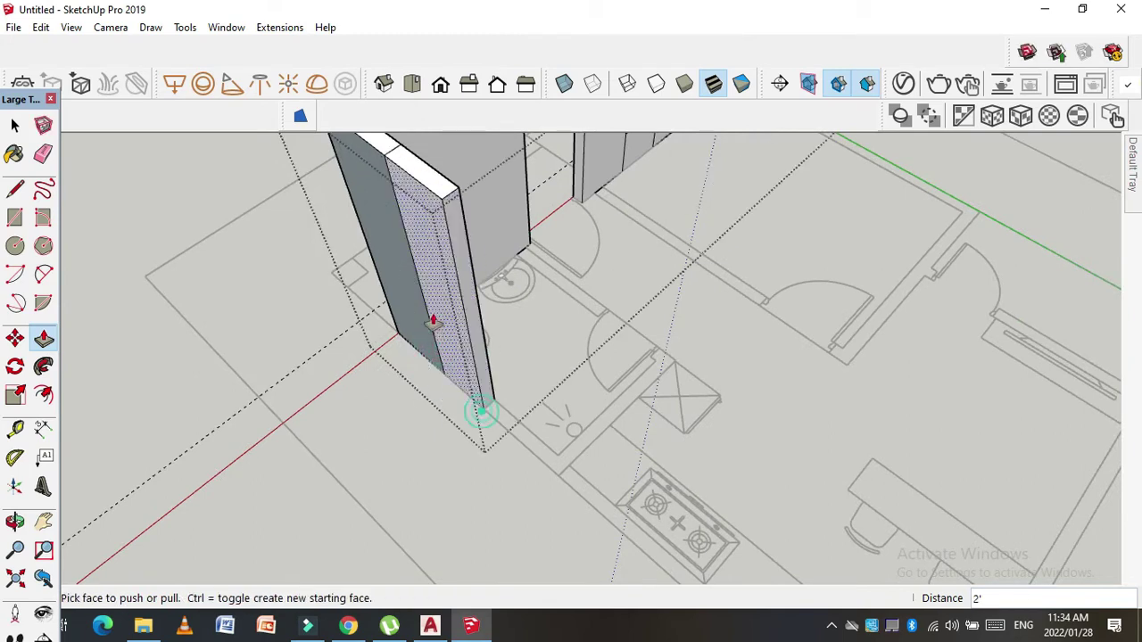
pyautogui.scroll(-1, 464, 362)
pyautogui.scroll(2, 460, 360)
# Step: Extrude the wall strip into a long wall along the plan
pyautogui.click(513, 429)
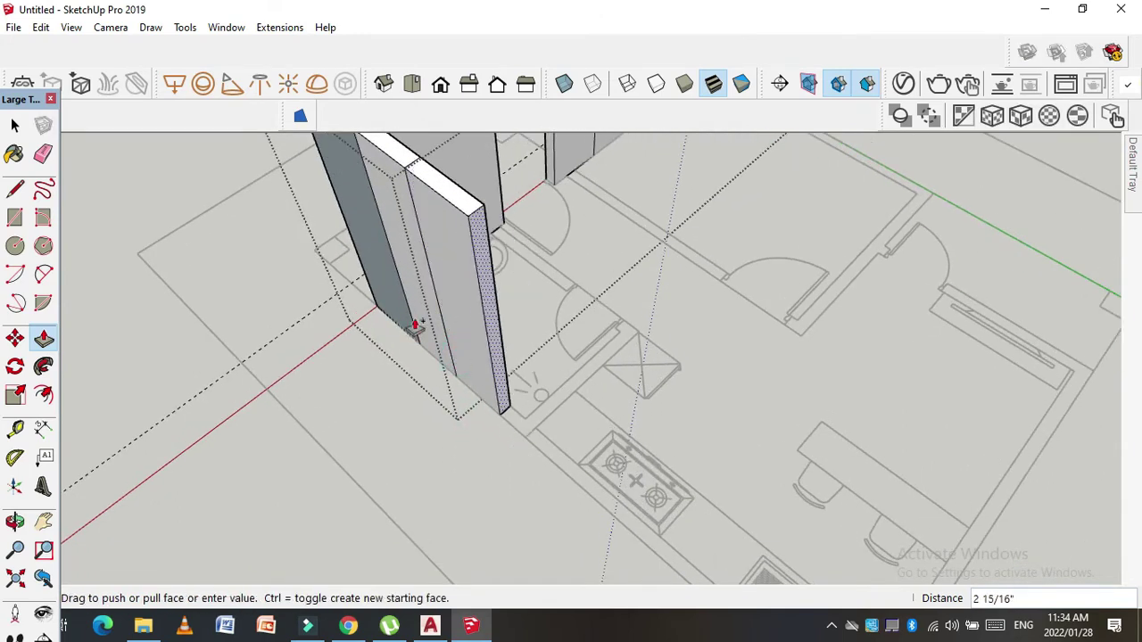
pyautogui.scroll(-2, 462, 365)
pyautogui.scroll(2, 579, 457)
pyautogui.scroll(2, 548, 479)
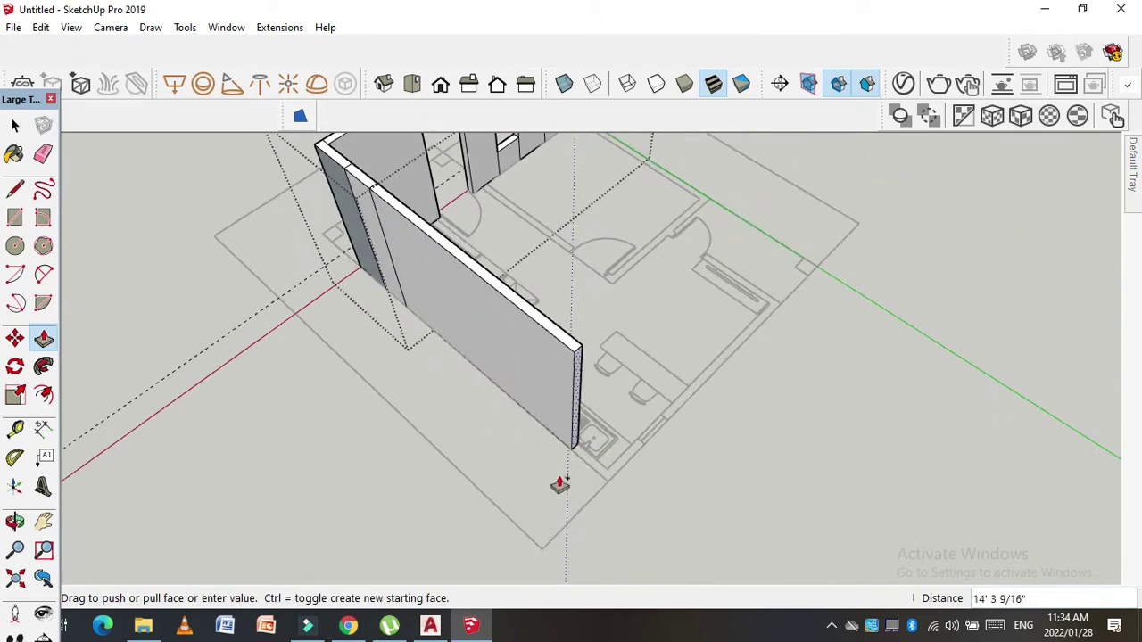
pyautogui.scroll(1, 624, 479)
pyautogui.click(630, 479)
pyautogui.scroll(-2, 535, 357)
pyautogui.scroll(1, 434, 241)
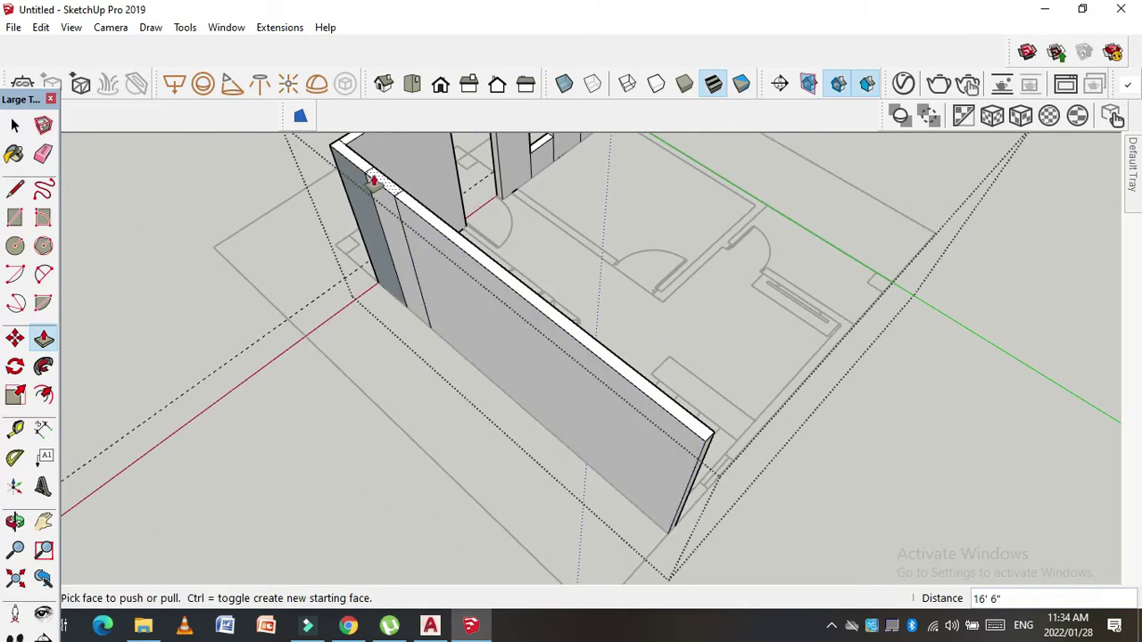
pyautogui.scroll(1, 381, 207)
pyautogui.scroll(-1, 395, 247)
pyautogui.scroll(-2, 412, 290)
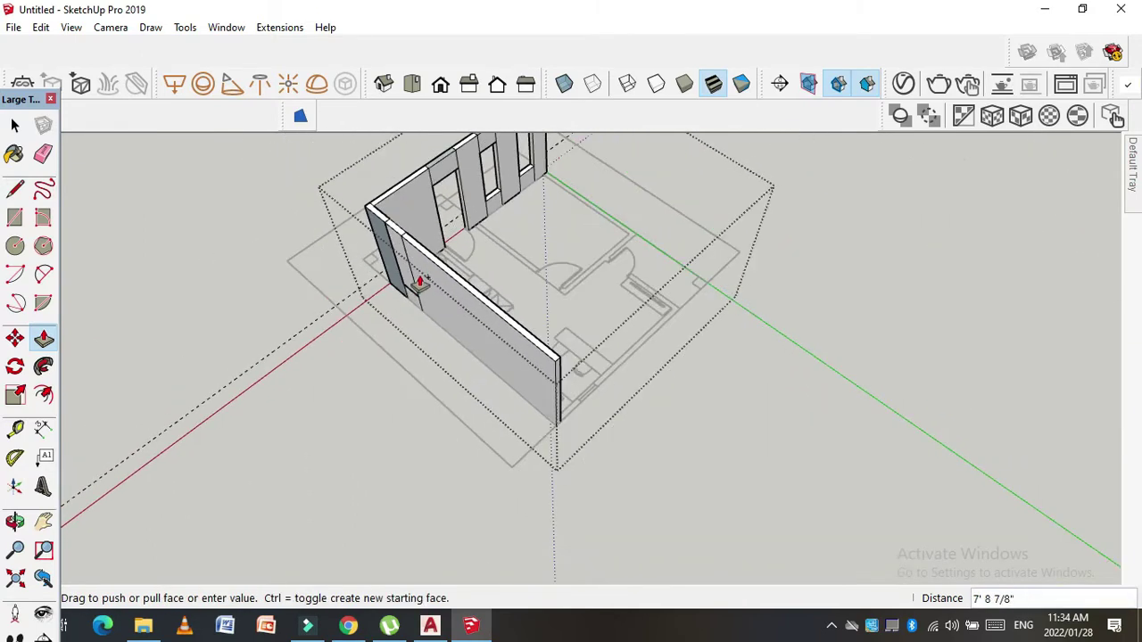
pyautogui.scroll(2, 397, 233)
# Step: Push another wall face out 3'
pyautogui.click(408, 227)
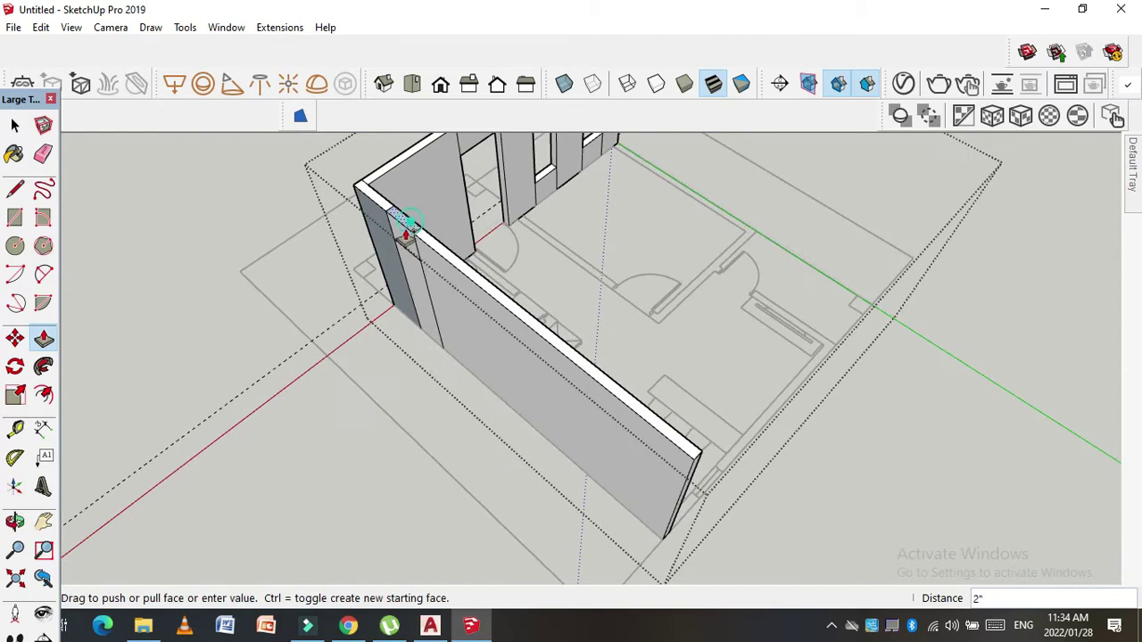
pyautogui.scroll(1, 415, 278)
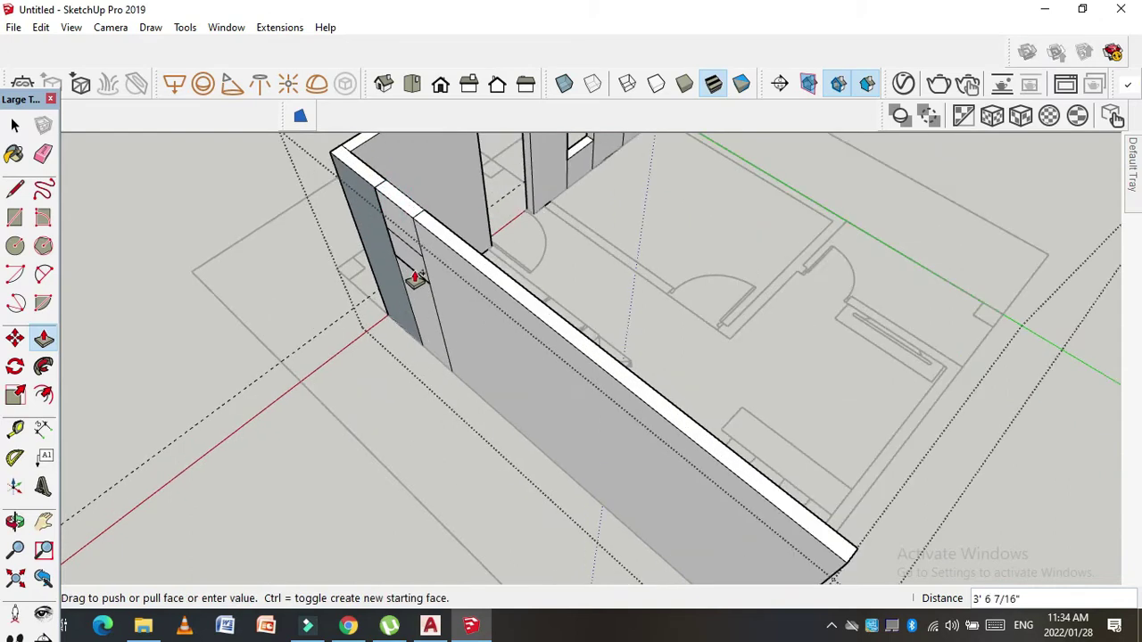
pyautogui.click(401, 268)
pyautogui.scroll(2, 406, 261)
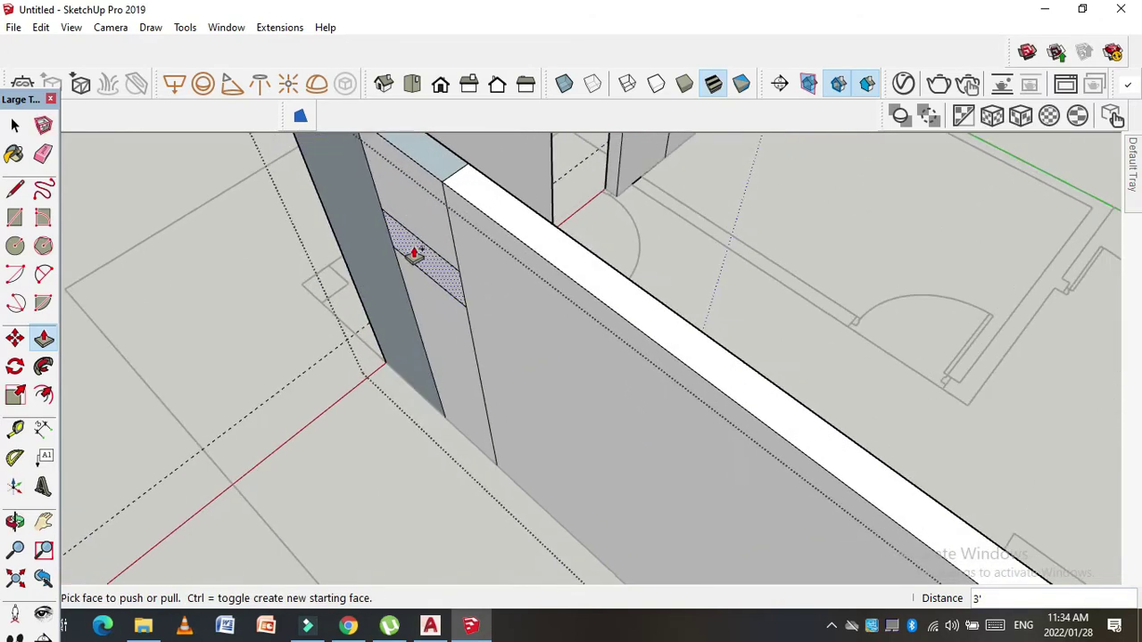
# Step: Push the small face beside the wall corner in 6 inches
pyautogui.click(14, 125)
pyautogui.moveTo(140, 196)
pyautogui.mouseDown(button='middle')
pyautogui.moveTo(433, 199)
pyautogui.moveTo(437, 188)
pyautogui.mouseUp(button='middle')
pyautogui.press('p')
pyautogui.click(503, 208)
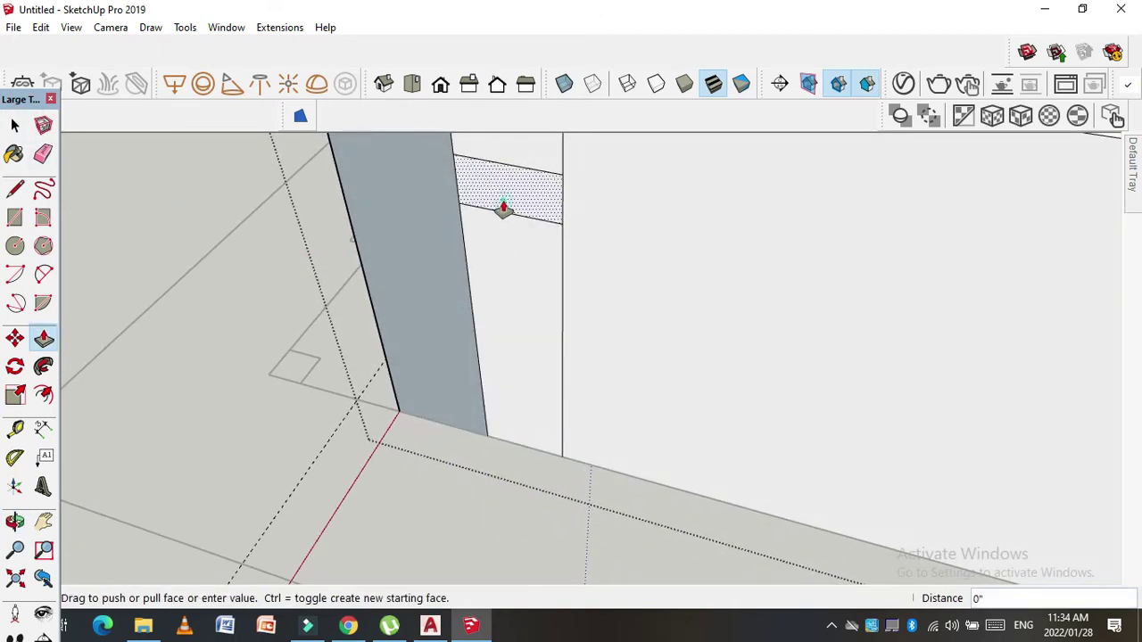
pyautogui.click(536, 192)
pyautogui.scroll(-4, 321, 303)
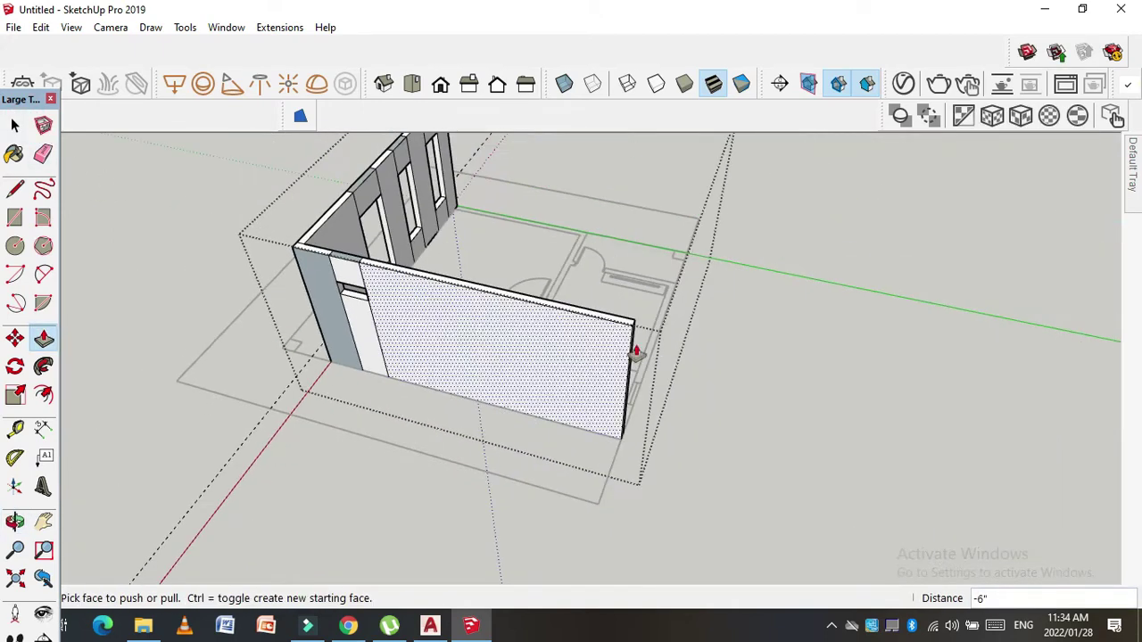
pyautogui.moveTo(655, 307)
pyautogui.mouseDown(button='middle')
pyautogui.moveTo(214, 326)
pyautogui.moveTo(518, 295)
pyautogui.moveTo(469, 276)
pyautogui.mouseUp(button='middle')
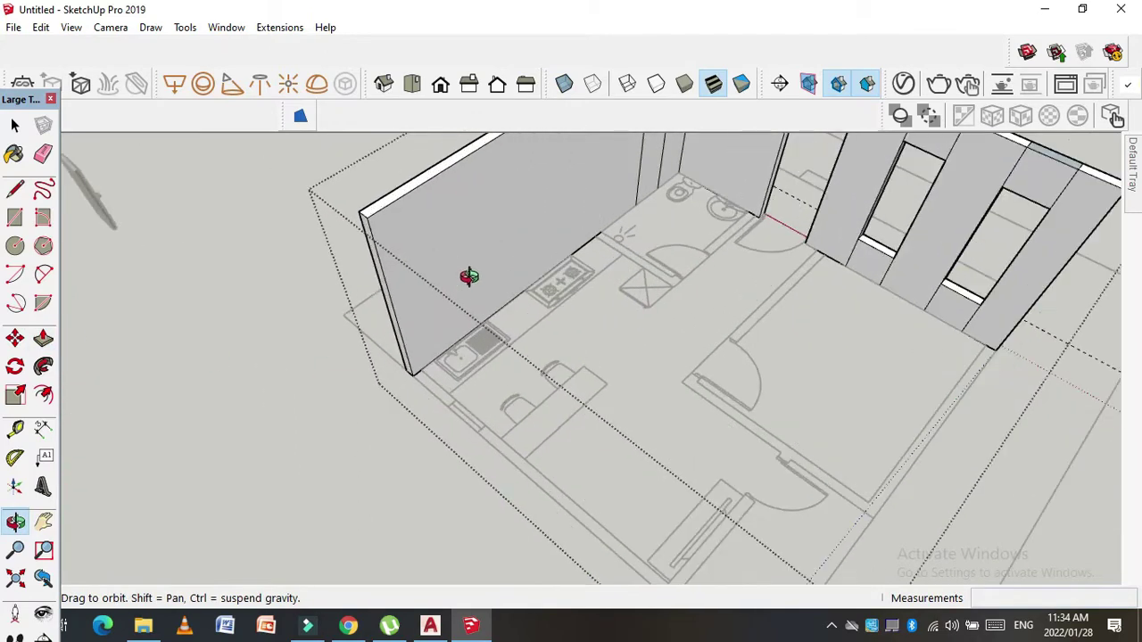
pyautogui.click(451, 399)
# Step: Extrude the end wall face 2 feet
pyautogui.scroll(-3, 446, 393)
pyautogui.scroll(3, 441, 400)
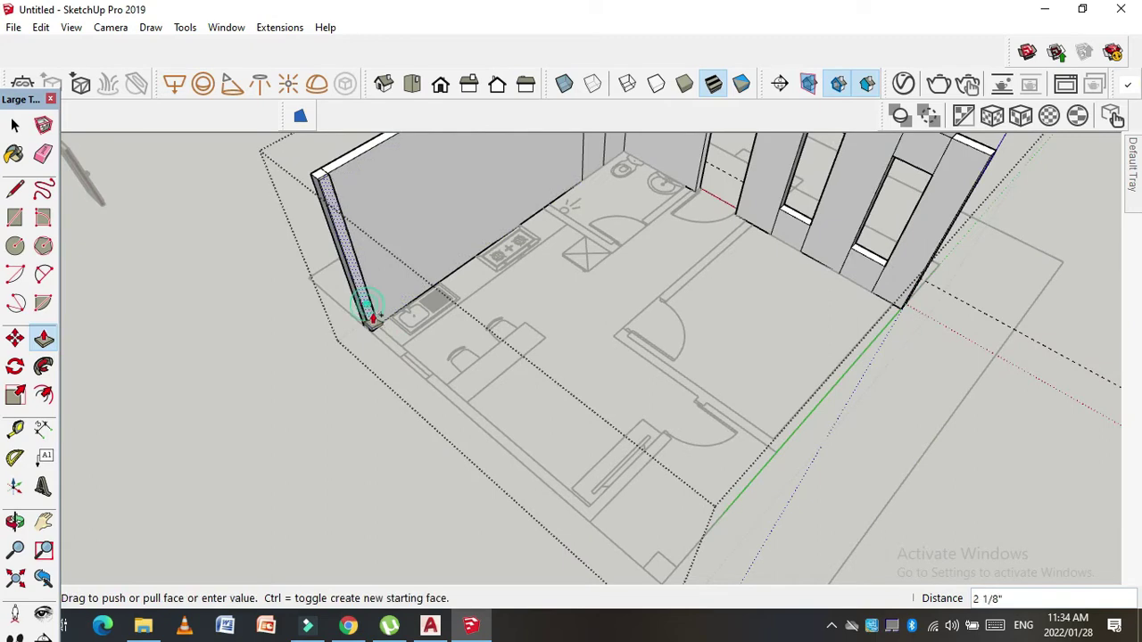
pyautogui.click(404, 357)
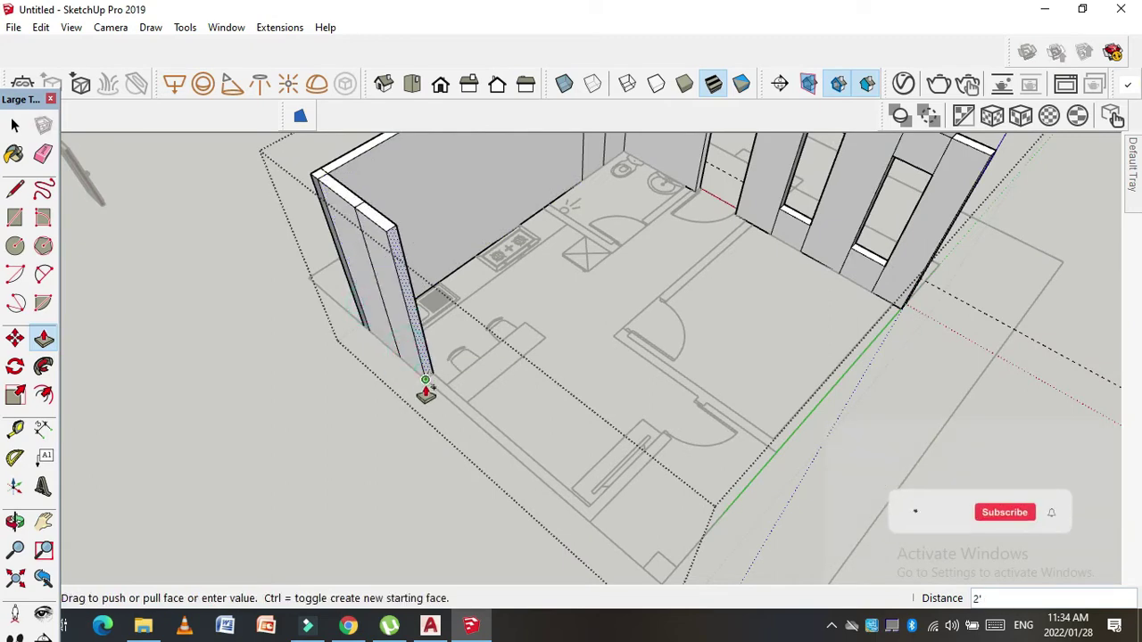
pyautogui.click(426, 393)
pyautogui.scroll(-3, 435, 390)
pyautogui.scroll(3, 428, 375)
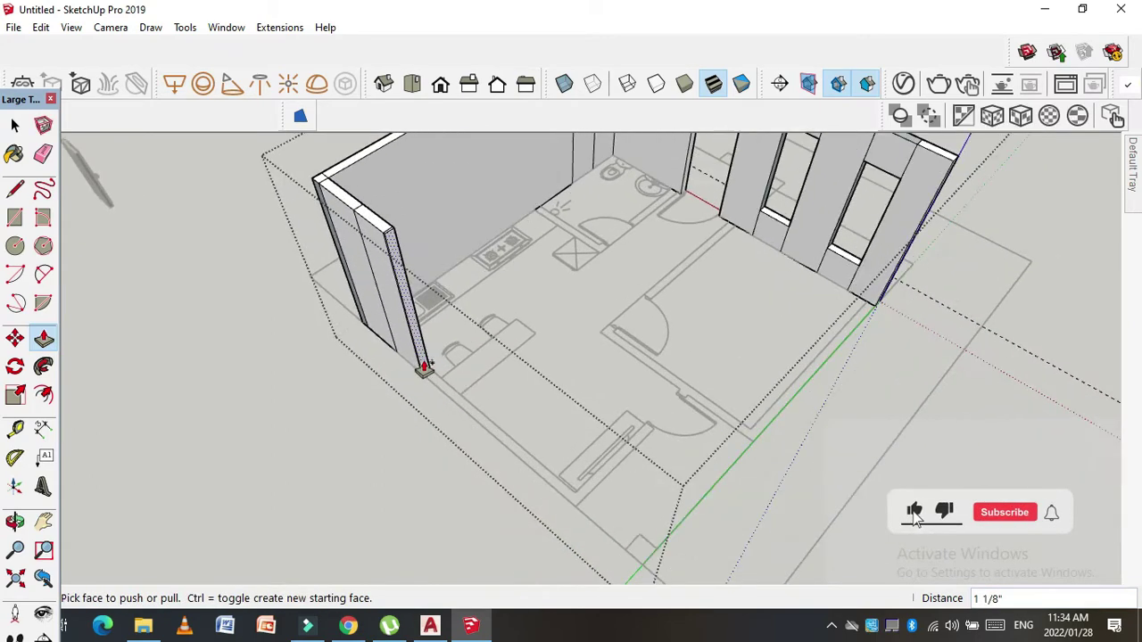
# Step: Raise the next wall strip to 11'
pyautogui.click(426, 364)
pyautogui.scroll(-2, 499, 401)
pyautogui.scroll(2, 500, 410)
pyautogui.click(430, 330)
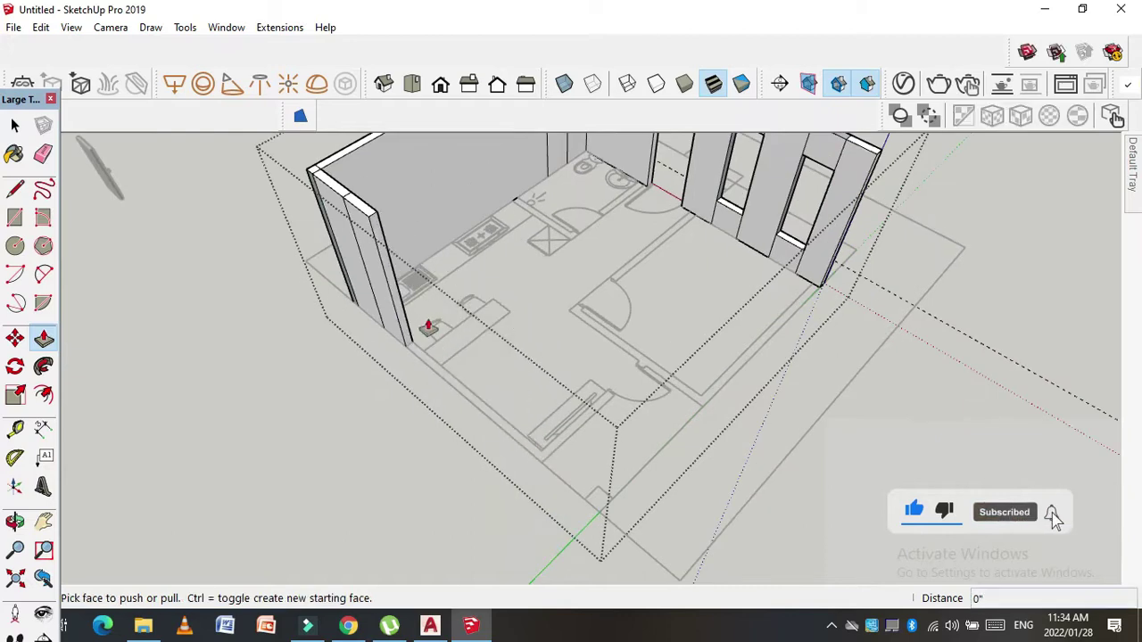
pyautogui.scroll(2, 411, 303)
pyautogui.click(387, 282)
pyautogui.scroll(-2, 464, 368)
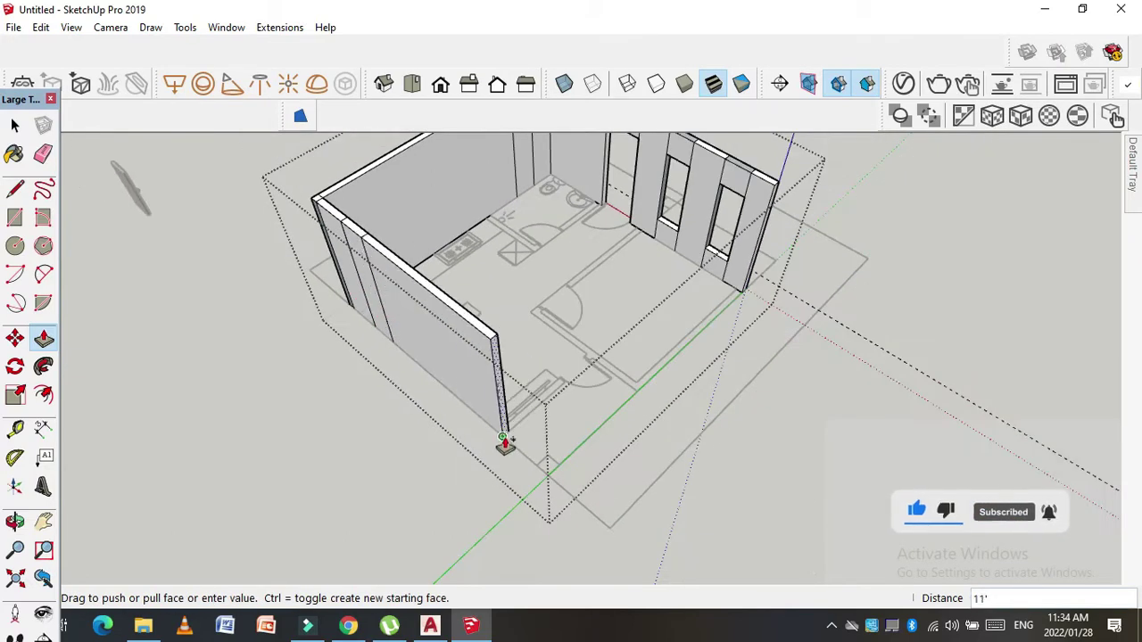
pyautogui.click(503, 437)
pyautogui.scroll(2, 363, 241)
# Step: Raise the sill piece to 2' and the header above the window to 8'
pyautogui.click(363, 240)
pyautogui.scroll(-2, 356, 223)
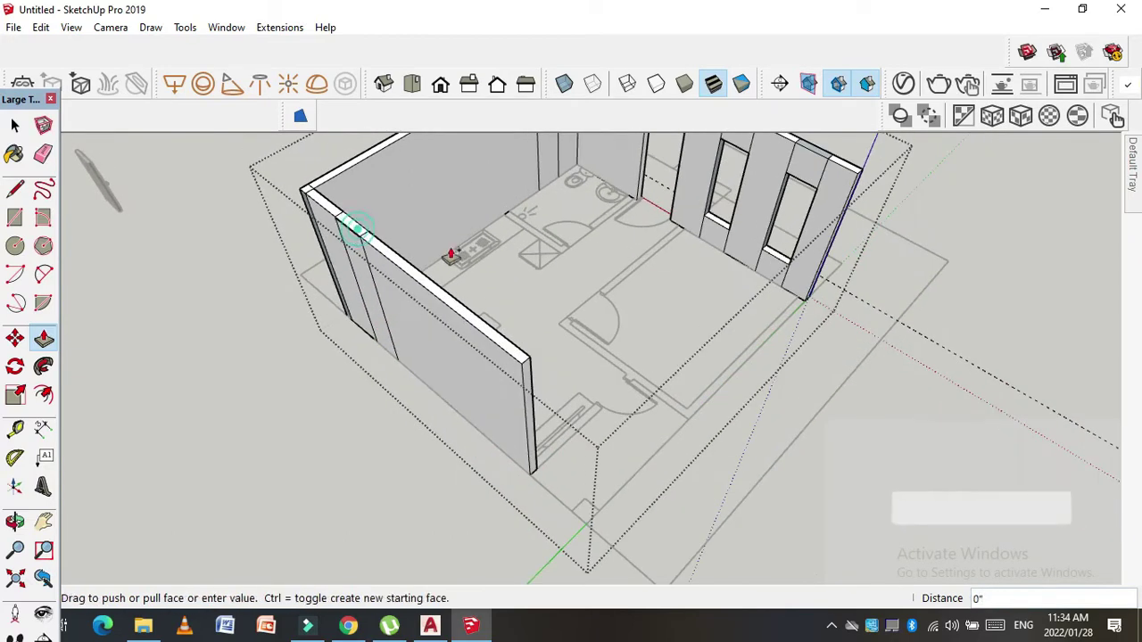
pyautogui.click(803, 183)
pyautogui.scroll(2, 355, 234)
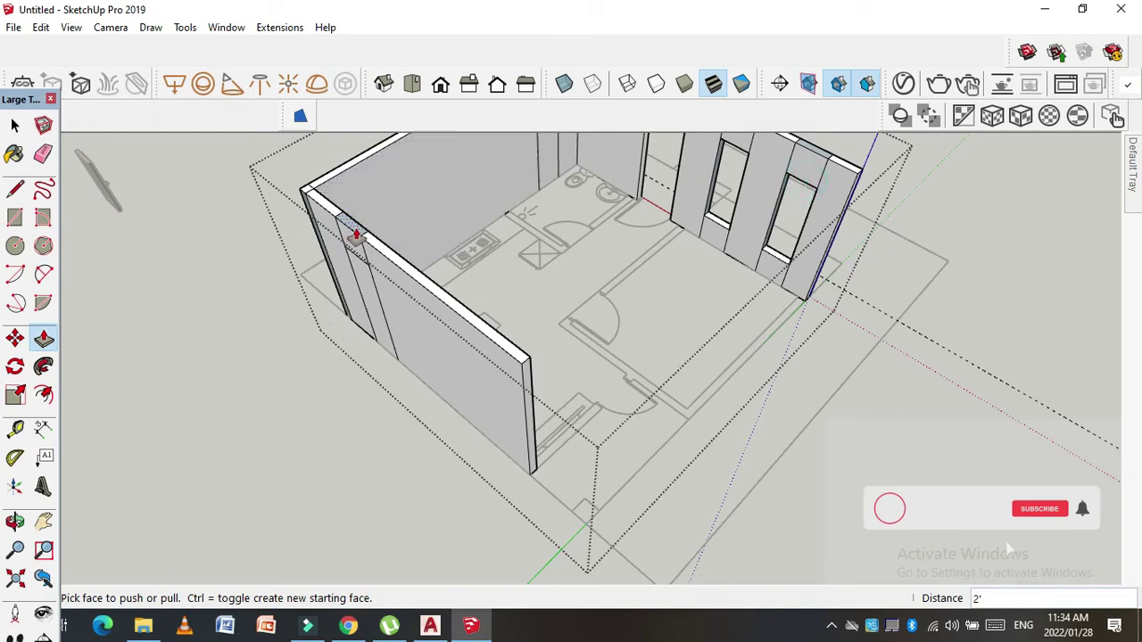
pyautogui.click(773, 263)
pyautogui.scroll(1, 571, 458)
pyautogui.scroll(1, 594, 428)
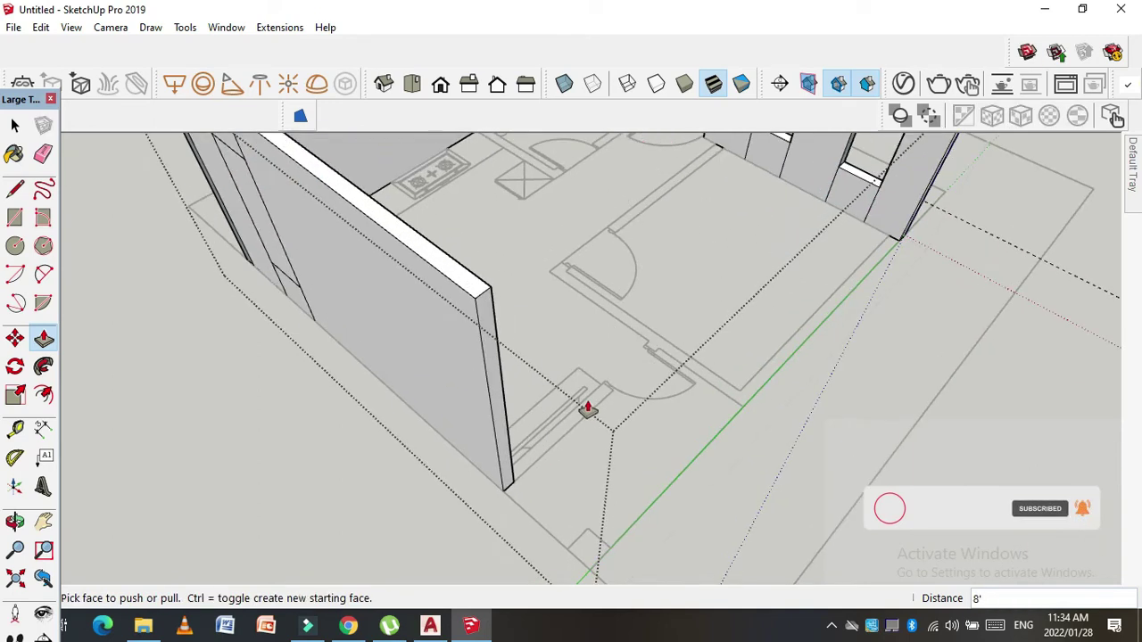
pyautogui.moveTo(586, 409); pyautogui.dragTo(355, 337, button='middle')
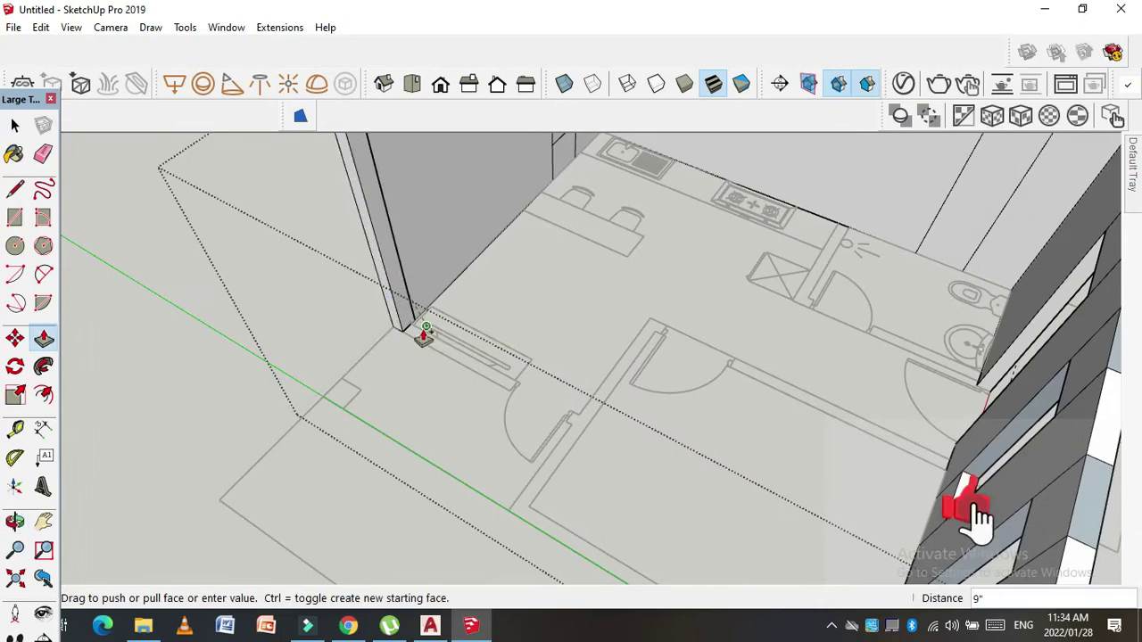
# Step: Widen the entrance column to 5' 3"
pyautogui.click(401, 323)
pyautogui.click(401, 323)
pyautogui.click(509, 395)
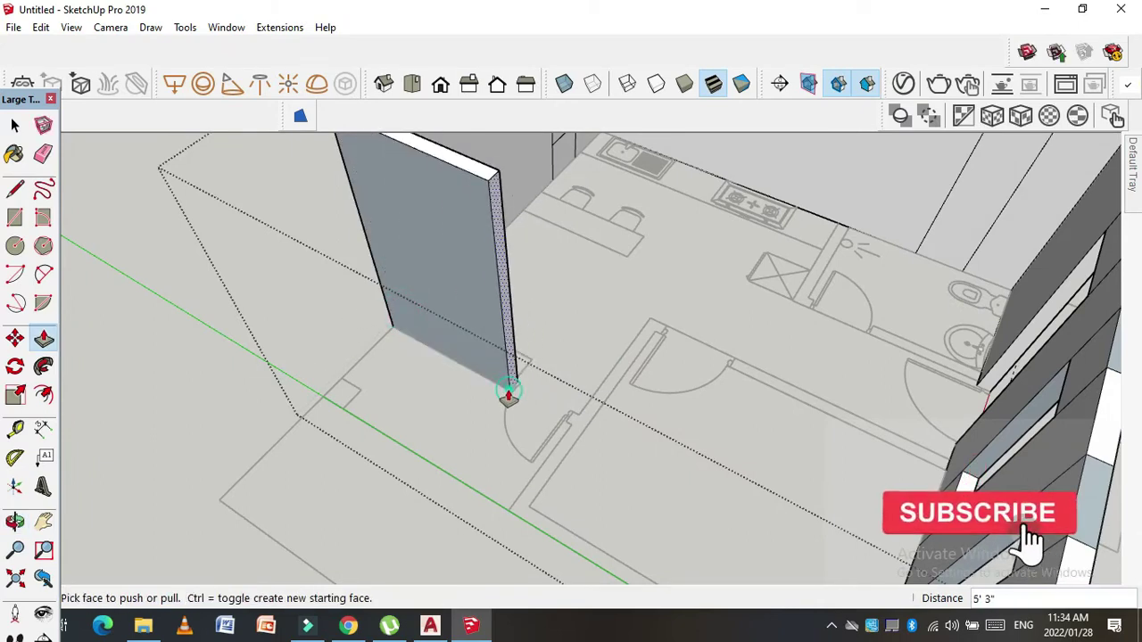
pyautogui.moveTo(510, 395); pyautogui.dragTo(427, 428, button='middle')
pyautogui.scroll(2, 401, 323)
pyautogui.scroll(2, 400, 324)
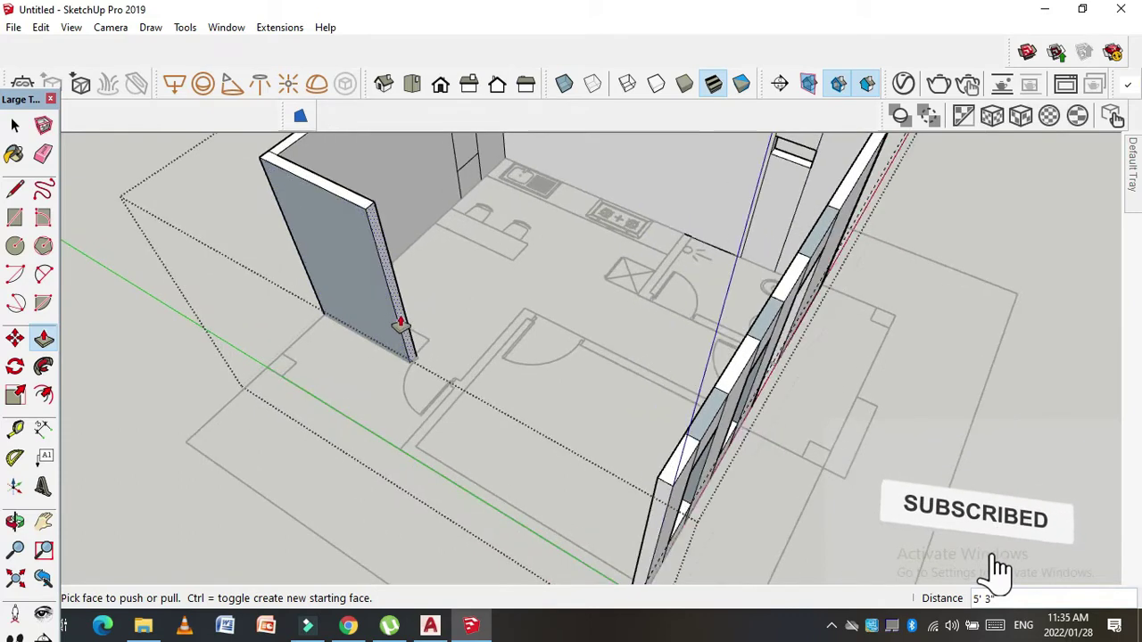
# Step: Pull the column face 2' 9", thicken it 6" and extend it out 4'
pyautogui.click(400, 324)
pyautogui.click(454, 390)
pyautogui.click(457, 385)
pyautogui.click(461, 398)
pyautogui.click(408, 457)
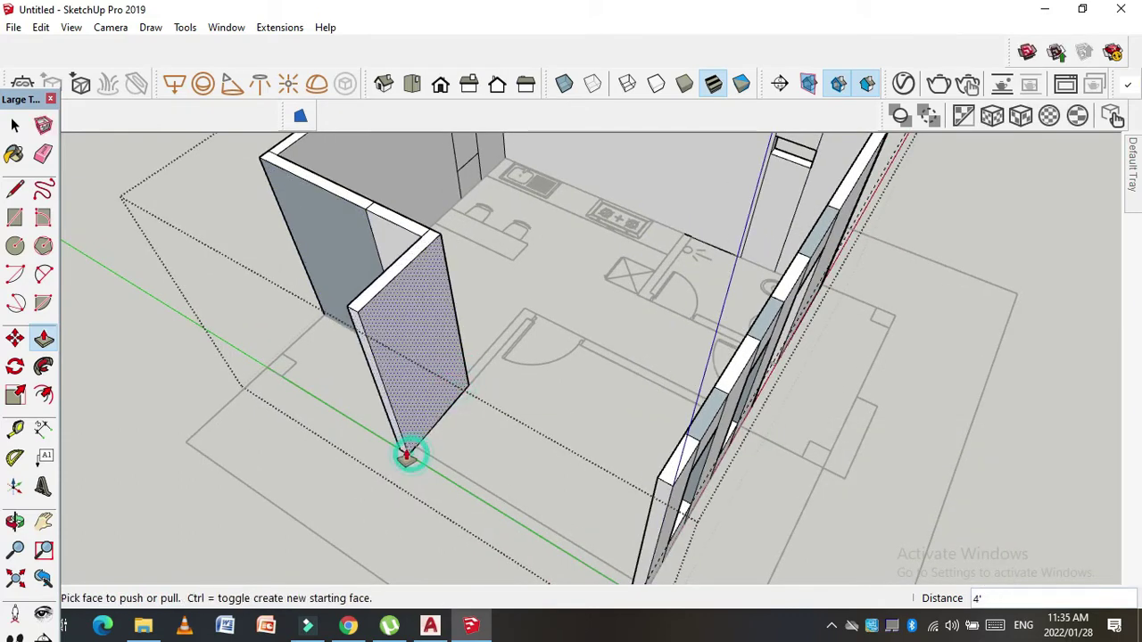
# Step: Stretch the new wall out to 11' 6"
pyautogui.click(403, 453)
pyautogui.click(409, 449)
pyautogui.click(409, 451)
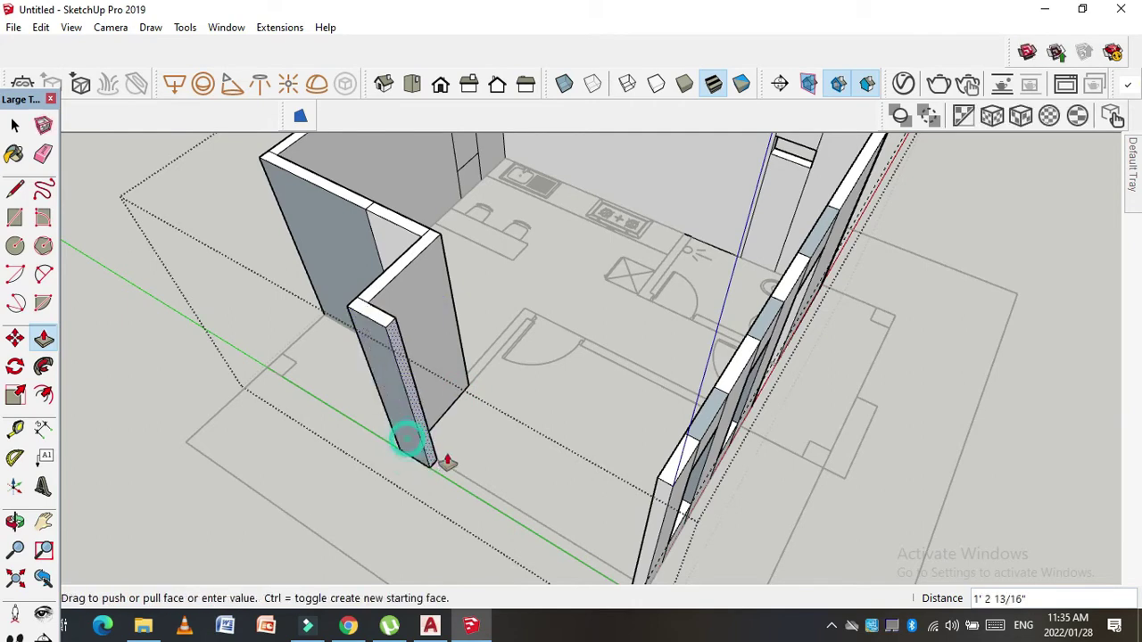
pyautogui.click(654, 492)
pyautogui.moveTo(657, 471)
pyautogui.mouseDown(button='middle')
pyautogui.moveTo(512, 454)
pyautogui.moveTo(438, 311)
pyautogui.moveTo(696, 273)
pyautogui.mouseUp(button='middle')
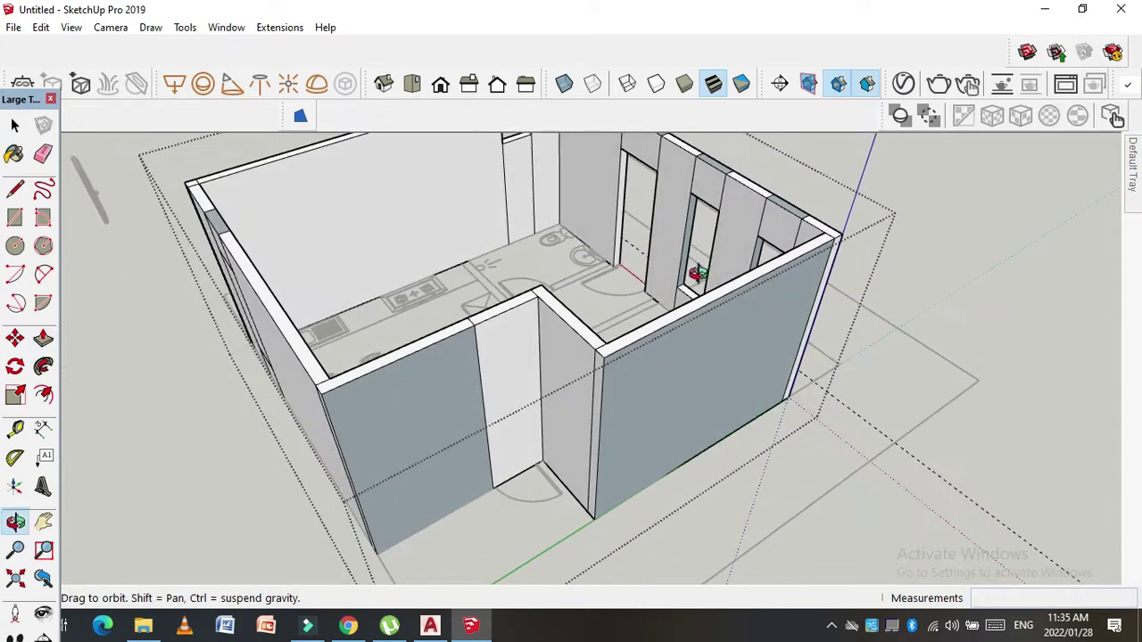
# Step: Raise the header between the walls 2' and recess it 6" over the doorway
pyautogui.click(500, 317)
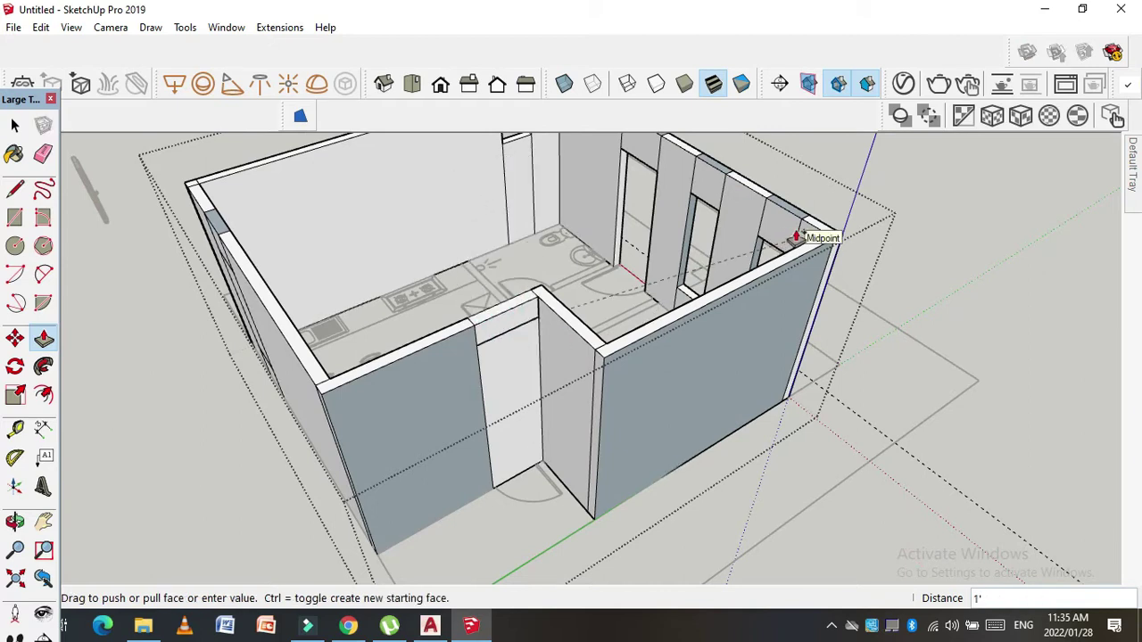
pyautogui.write("2'")
pyautogui.press('Return')
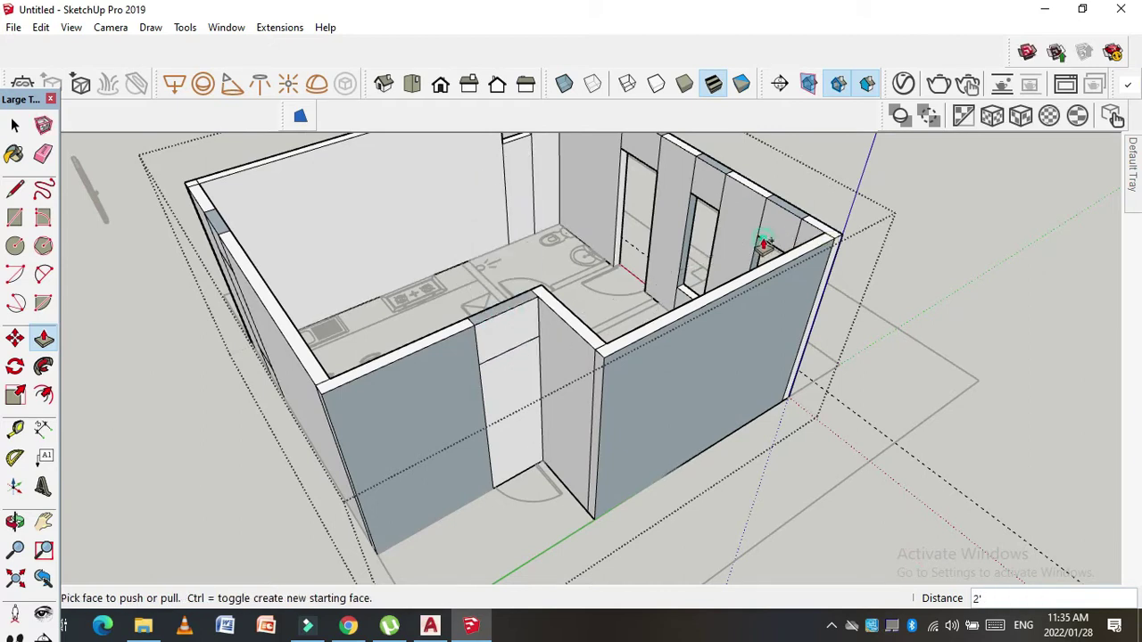
pyautogui.scroll(2, 505, 376)
pyautogui.click(505, 377)
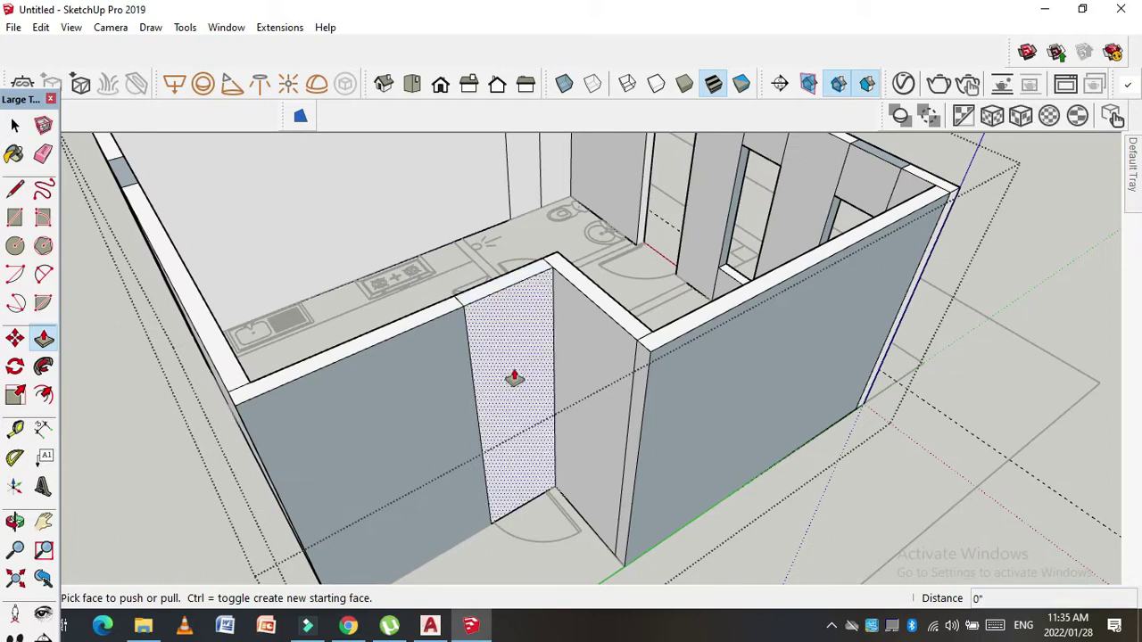
pyautogui.click(842, 211)
pyautogui.click(511, 390)
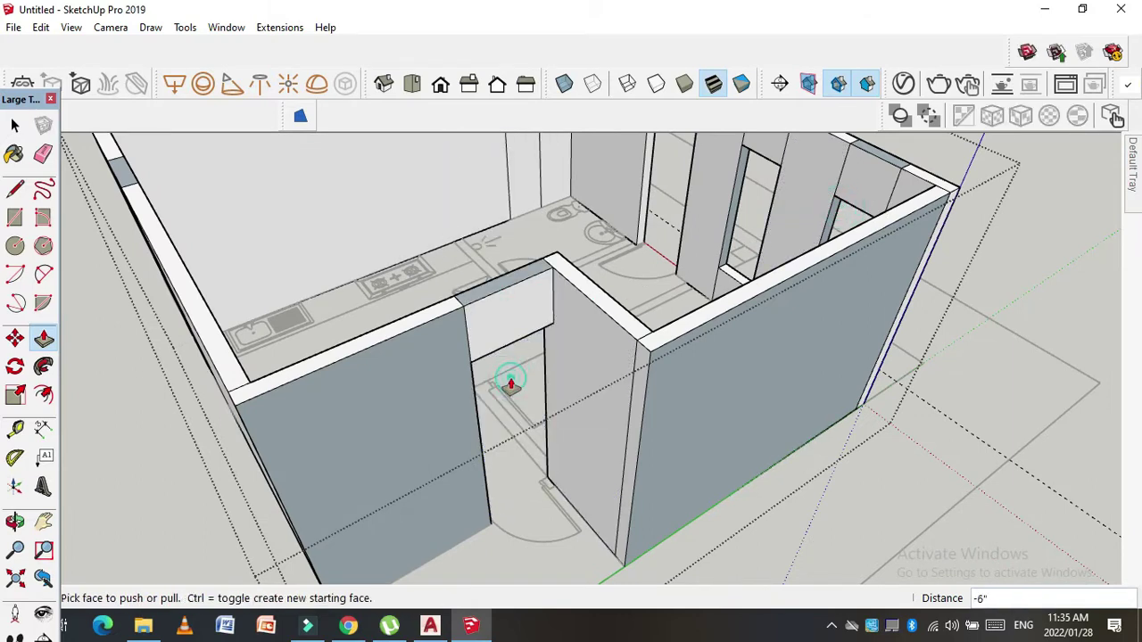
# Step: Orbit around the room and pick another wall face to pull
pyautogui.scroll(1, 543, 281)
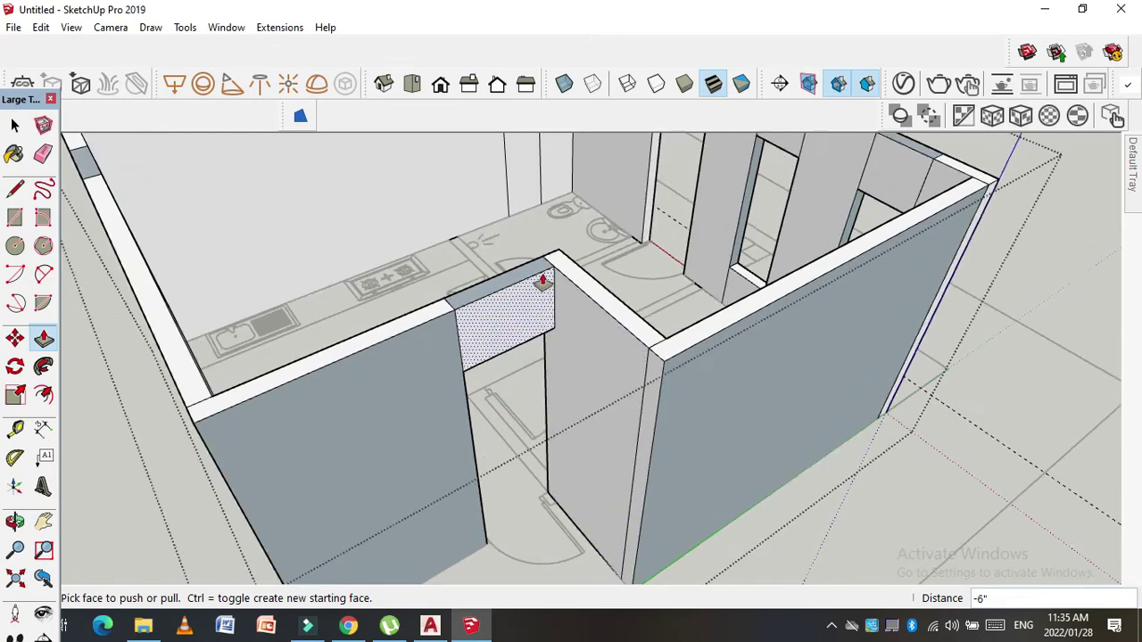
pyautogui.scroll(-2, 546, 281)
pyautogui.scroll(-1, 535, 356)
pyautogui.moveTo(499, 382)
pyautogui.mouseDown(button='middle')
pyautogui.moveTo(313, 421)
pyautogui.moveTo(448, 288)
pyautogui.moveTo(400, 280)
pyautogui.moveTo(627, 224)
pyautogui.moveTo(604, 277)
pyautogui.moveTo(184, 339)
pyautogui.moveTo(535, 408)
pyautogui.moveTo(498, 206)
pyautogui.mouseUp(button='middle')
pyautogui.scroll(3, 518, 249)
pyautogui.scroll(2, 547, 294)
pyautogui.click(552, 292)
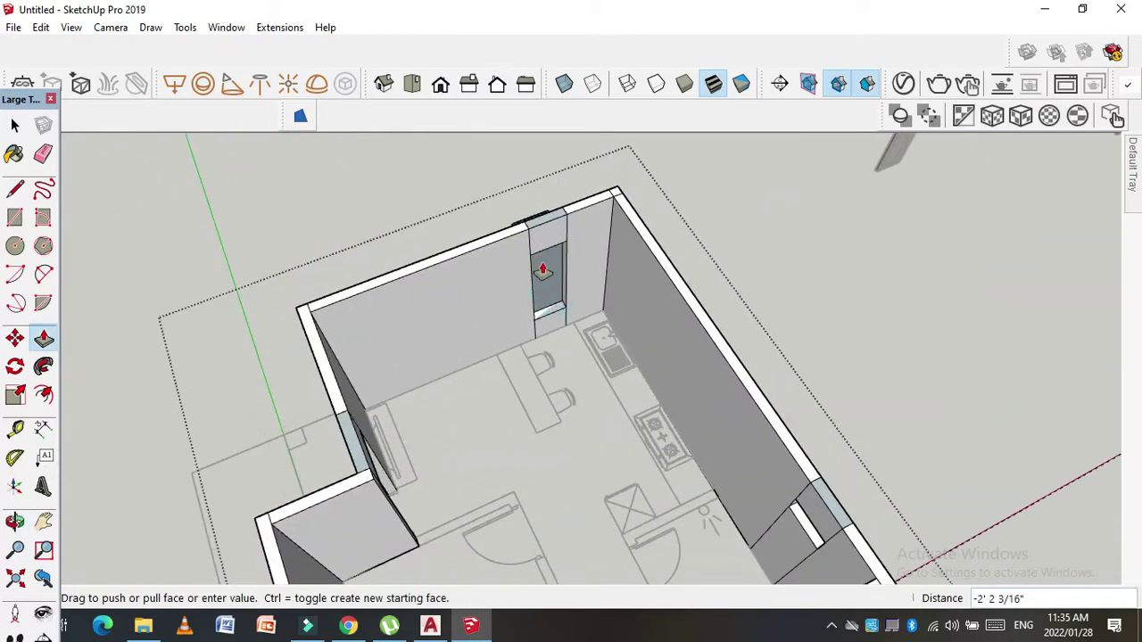
pyautogui.scroll(-3, 446, 275)
pyautogui.moveTo(426, 273)
pyautogui.mouseDown(button='middle')
pyautogui.moveTo(434, 222)
pyautogui.moveTo(350, 176)
pyautogui.moveTo(327, 272)
pyautogui.moveTo(339, 326)
pyautogui.mouseUp(button='middle')
pyautogui.scroll(2, 121, 220)
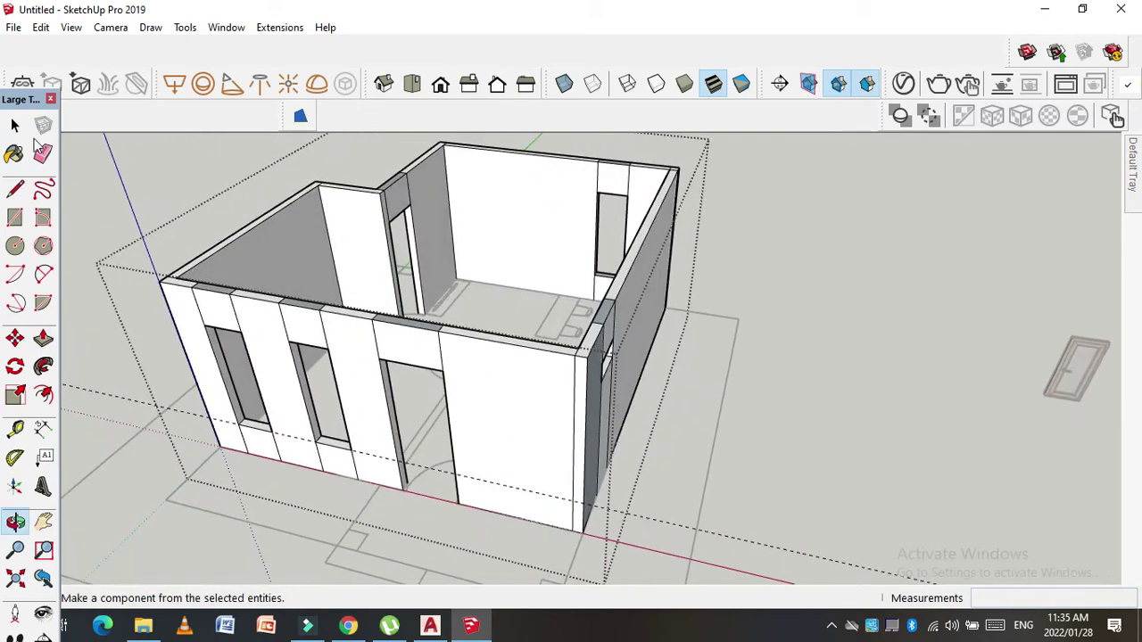
pyautogui.click(16, 126)
pyautogui.scroll(-3, 504, 294)
pyautogui.scroll(1, 513, 302)
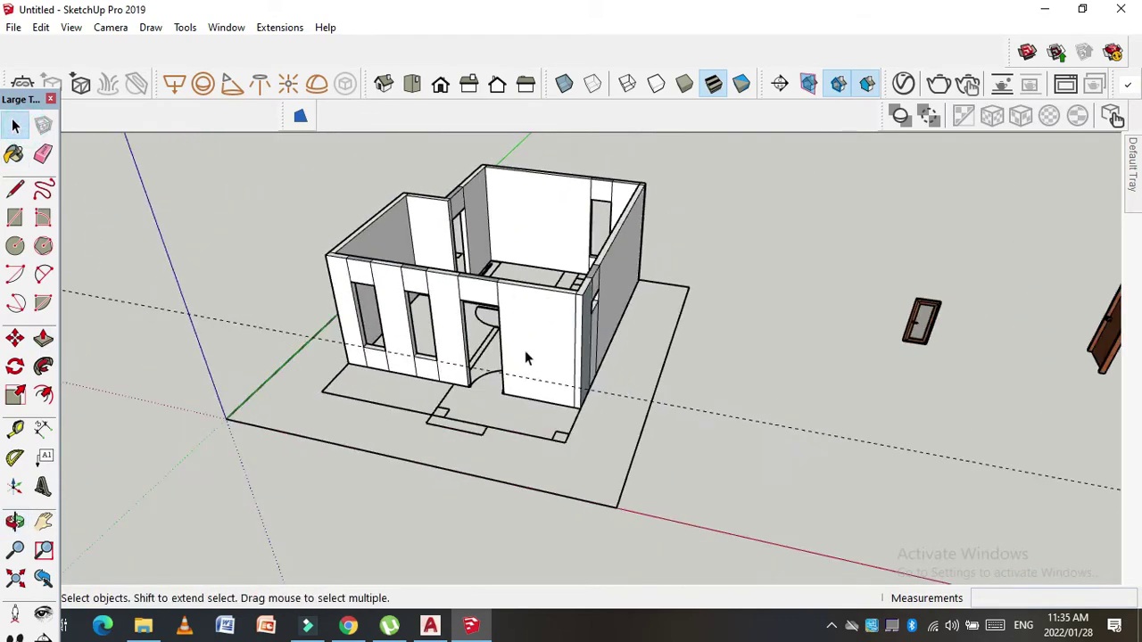
pyautogui.scroll(2, 479, 375)
pyautogui.scroll(2, 476, 413)
pyautogui.moveTo(477, 413)
pyautogui.mouseDown(button='middle')
pyautogui.moveTo(608, 417)
pyautogui.moveTo(556, 474)
pyautogui.mouseUp(button='middle')
pyautogui.scroll(-2, 535, 420)
pyautogui.moveTo(535, 420); pyautogui.dragTo(492, 313, button='middle')
pyautogui.scroll(1, 497, 378)
pyautogui.scroll(3, 497, 379)
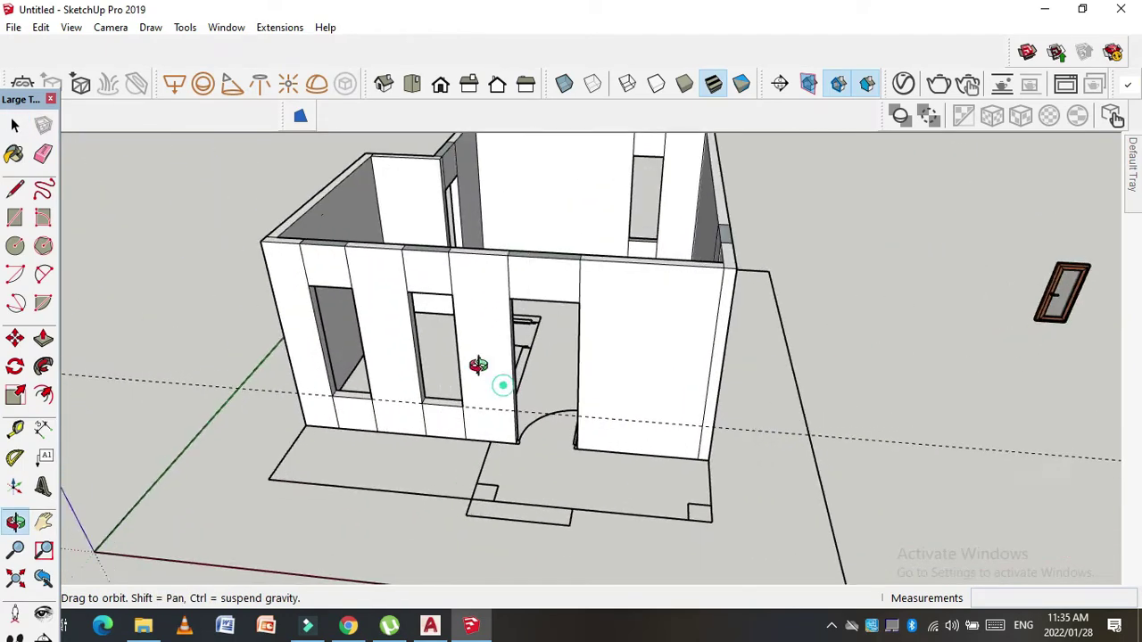
pyautogui.scroll(-3, 482, 392)
pyautogui.moveTo(463, 404)
pyautogui.mouseDown()
pyautogui.moveTo(434, 373)
pyautogui.moveTo(410, 388)
pyautogui.mouseUp()
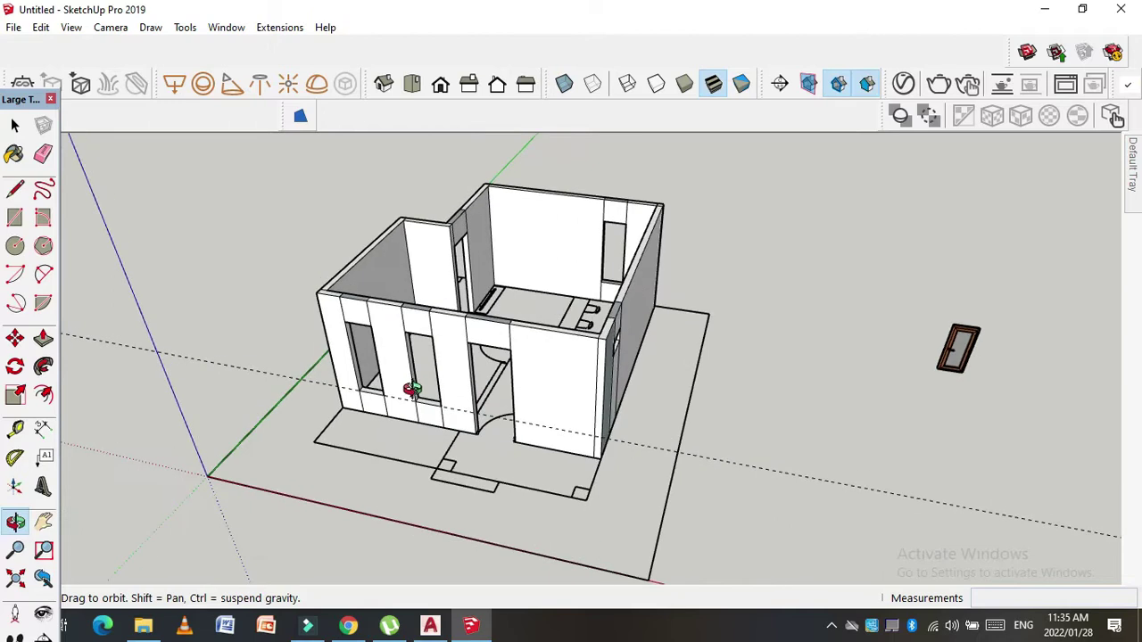
pyautogui.scroll(1, 464, 398)
pyautogui.press('r')
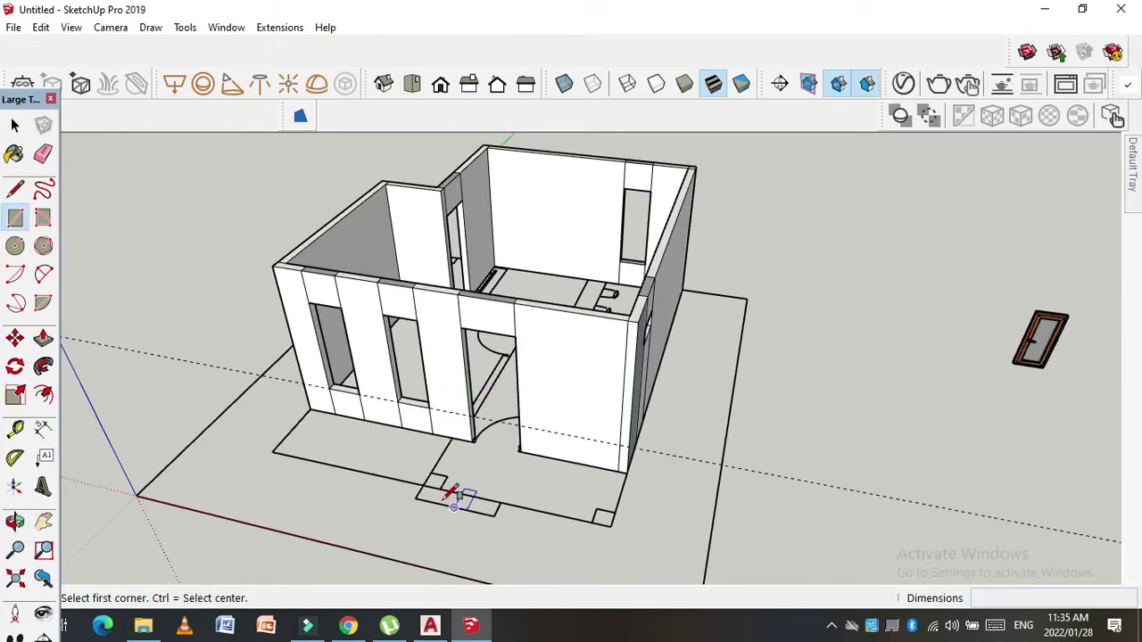
pyautogui.press('o')
pyautogui.moveTo(410, 468); pyautogui.dragTo(429, 469)
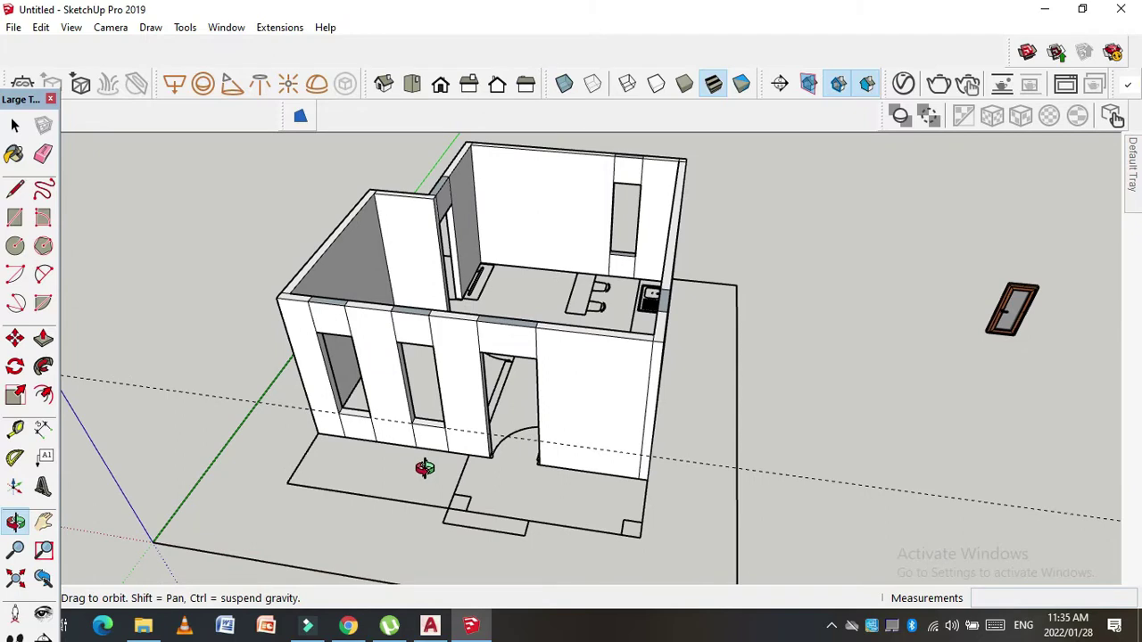
pyautogui.click(19, 129)
pyautogui.moveTo(173, 224); pyautogui.dragTo(469, 477, button='middle')
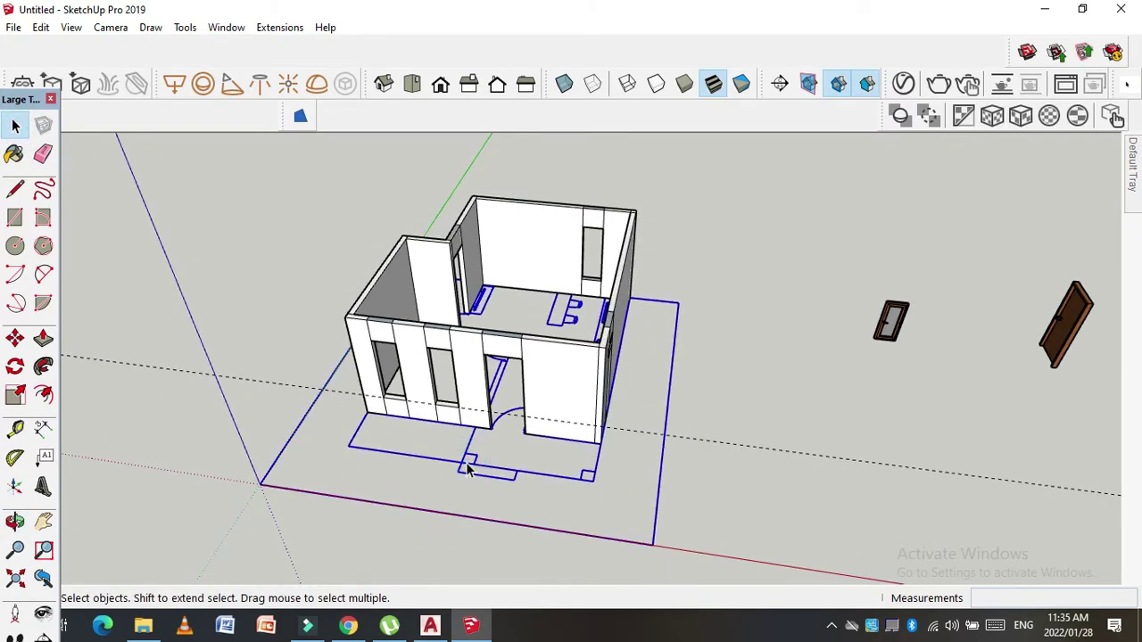
# Step: Draw a 24' 6" by 20' floor rectangle over the house plan
pyautogui.press('r')
pyautogui.click(348, 444)
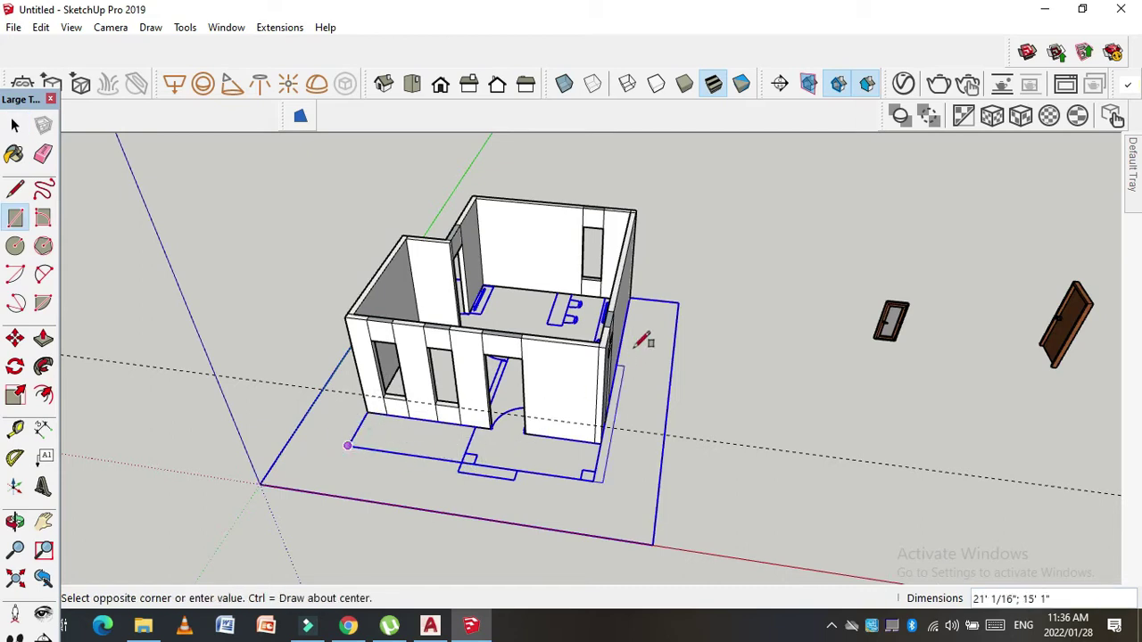
pyautogui.scroll(1, 628, 299)
pyautogui.click(628, 298)
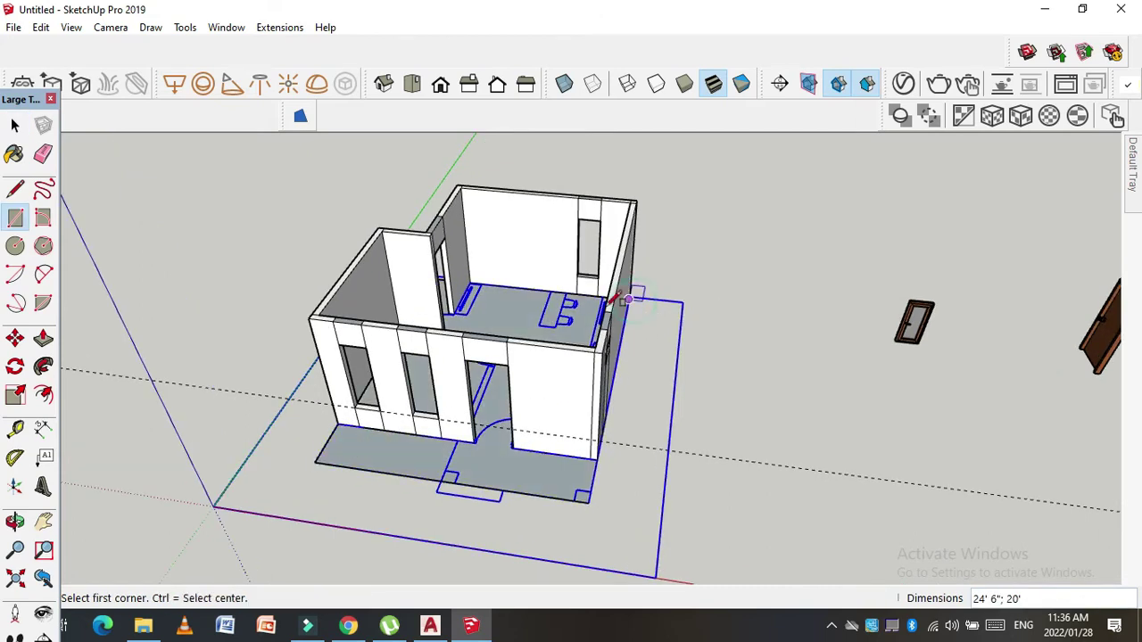
# Step: Select the floor face from underneath and make it a group
pyautogui.click(14, 125)
pyautogui.click(522, 472)
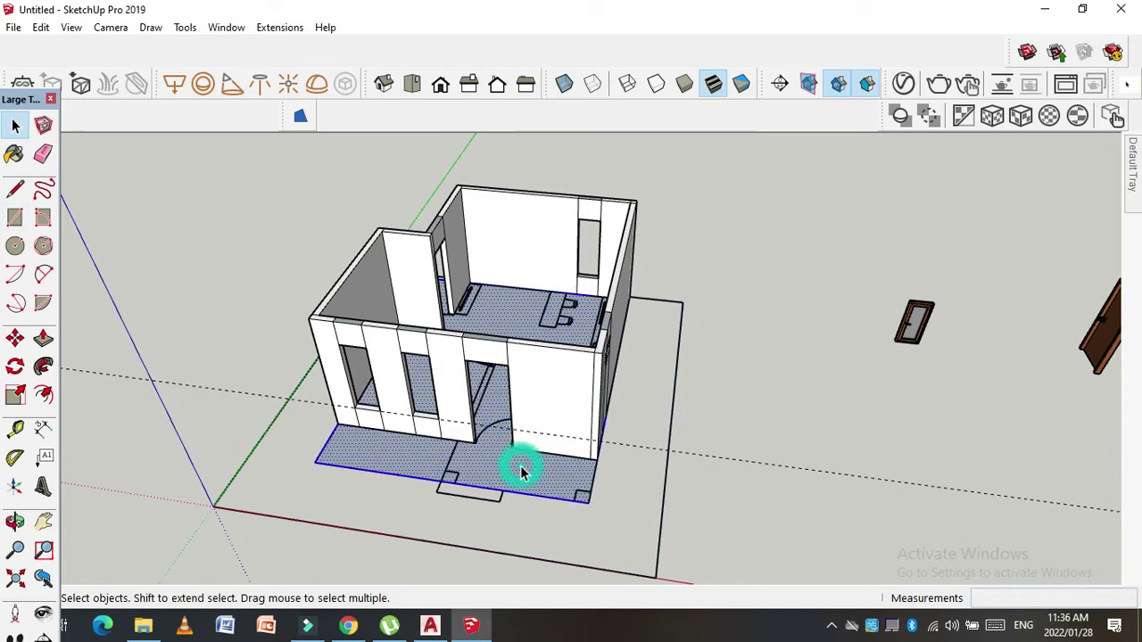
pyautogui.moveTo(522, 472); pyautogui.dragTo(490, 403, button='middle')
pyautogui.rightClick(489, 402)
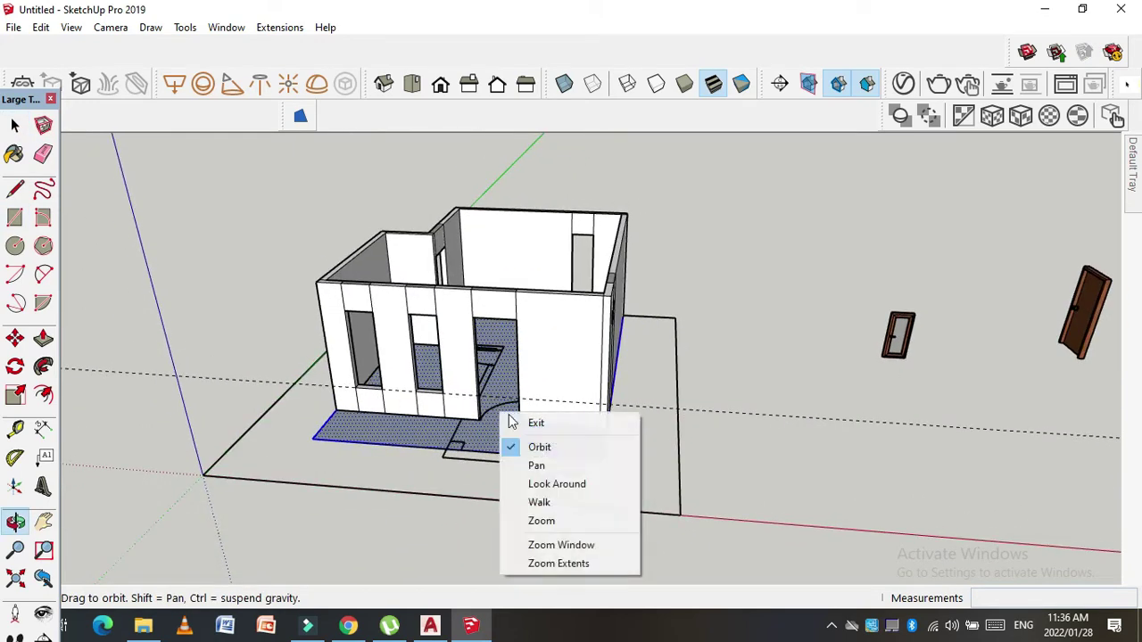
pyautogui.click(517, 419)
pyautogui.scroll(3, 547, 450)
pyautogui.scroll(3, 548, 450)
pyautogui.moveTo(548, 451)
pyautogui.mouseDown(button='middle')
pyautogui.moveTo(528, 428)
pyautogui.moveTo(514, 271)
pyautogui.mouseUp(button='middle')
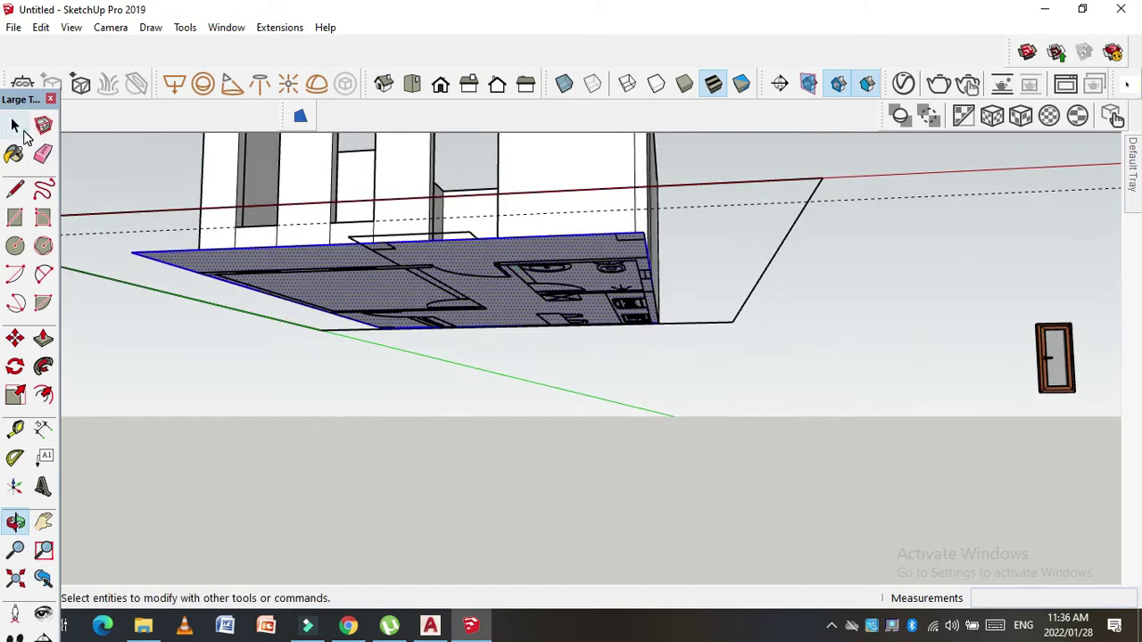
pyautogui.click(23, 130)
pyautogui.rightClick(475, 295)
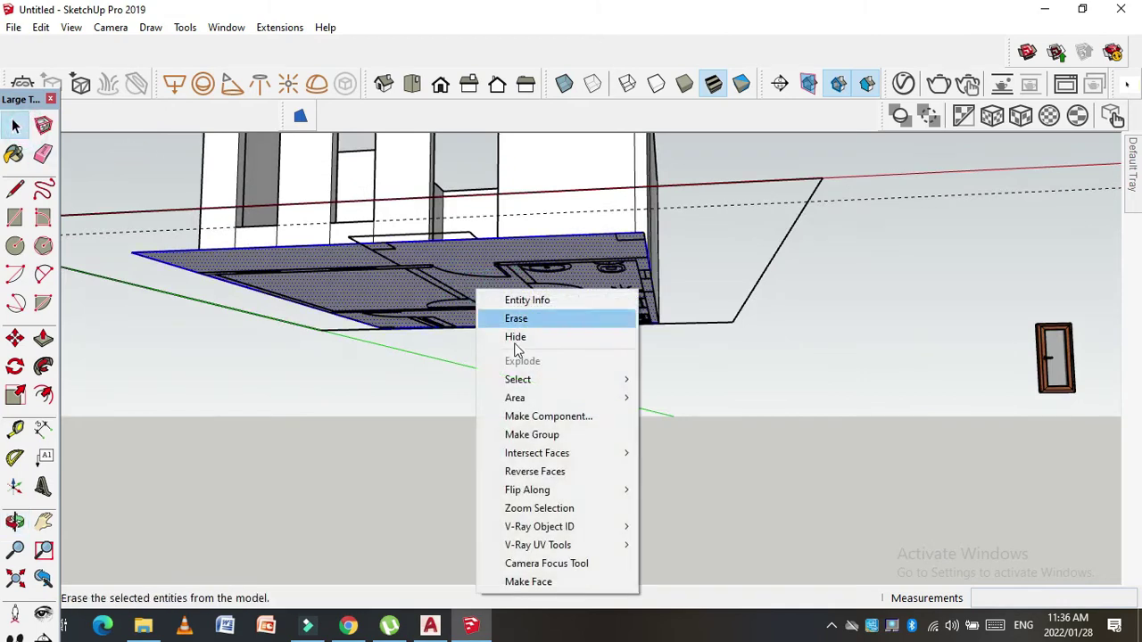
pyautogui.click(537, 434)
# Step: Finish pushing the floor into a slab and orbit to view the walls from the front
pyautogui.press('p')
pyautogui.click(499, 300)
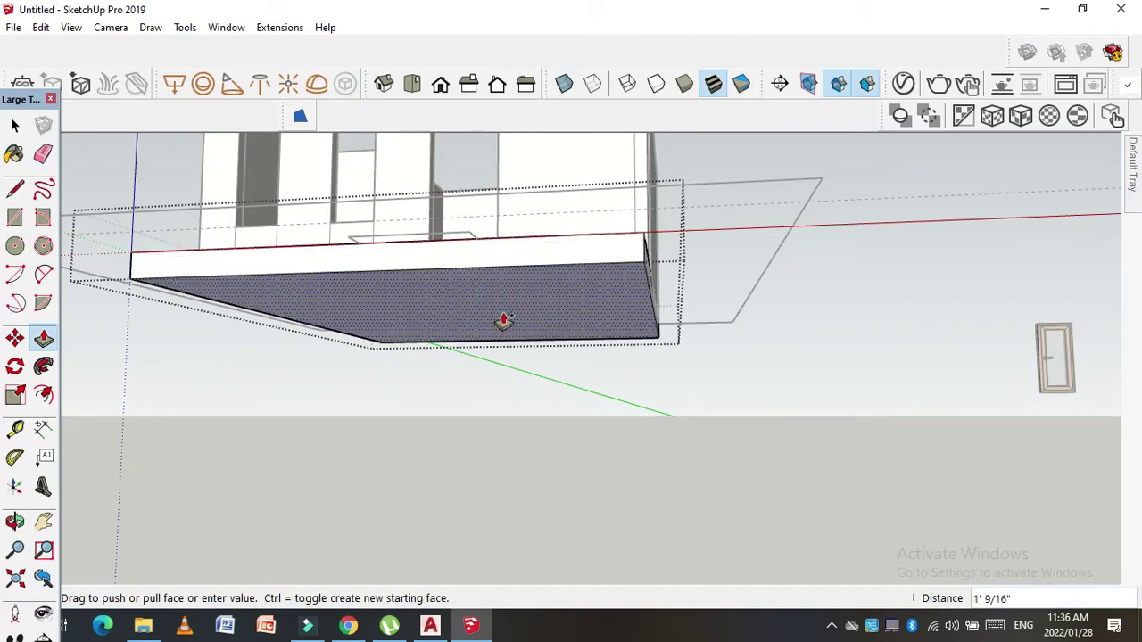
pyautogui.write('1')
pyautogui.press('Return')
pyautogui.press('o')
pyautogui.moveTo(494, 298)
pyautogui.mouseDown()
pyautogui.moveTo(398, 363)
pyautogui.moveTo(499, 479)
pyautogui.moveTo(423, 502)
pyautogui.moveTo(384, 464)
pyautogui.mouseUp()
pyautogui.scroll(-4, 563, 312)
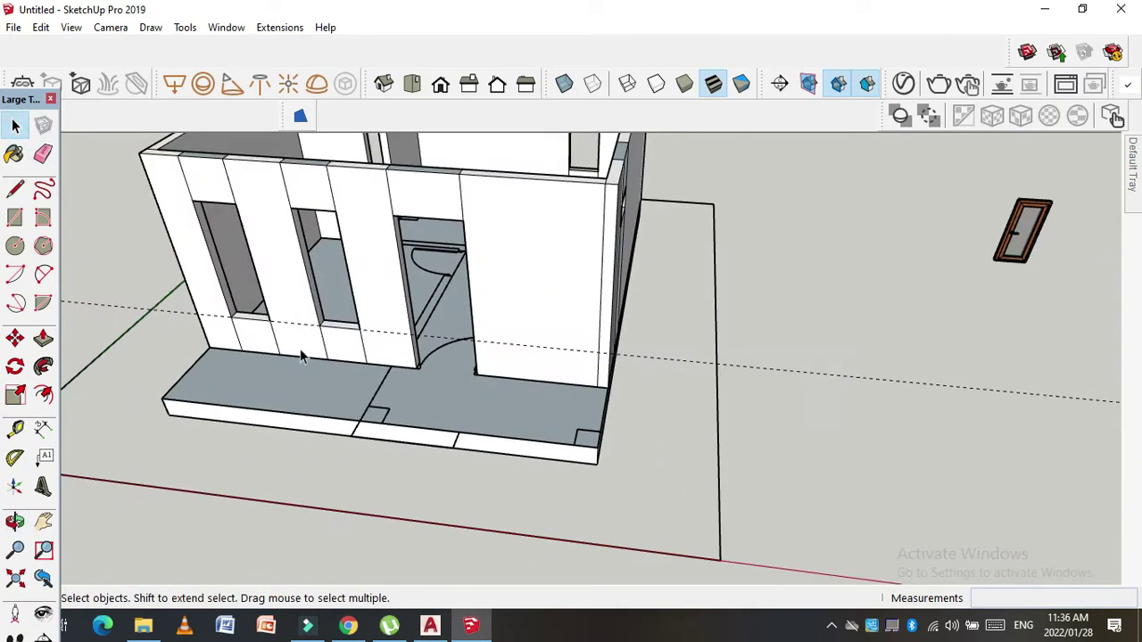
pyautogui.scroll(-1, 535, 459)
pyautogui.scroll(1, 349, 408)
pyautogui.scroll(1, 356, 405)
pyautogui.scroll(2, 367, 401)
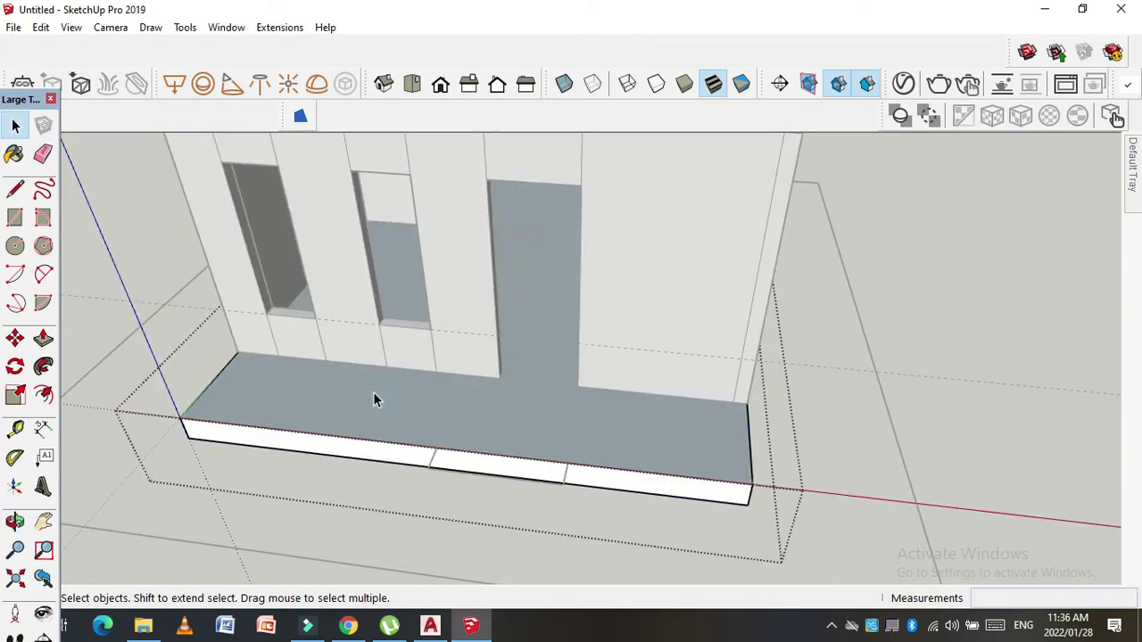
# Step: Draw the step rectangle on the slab's front face at the doorway
pyautogui.press('r')
pyautogui.click(236, 351)
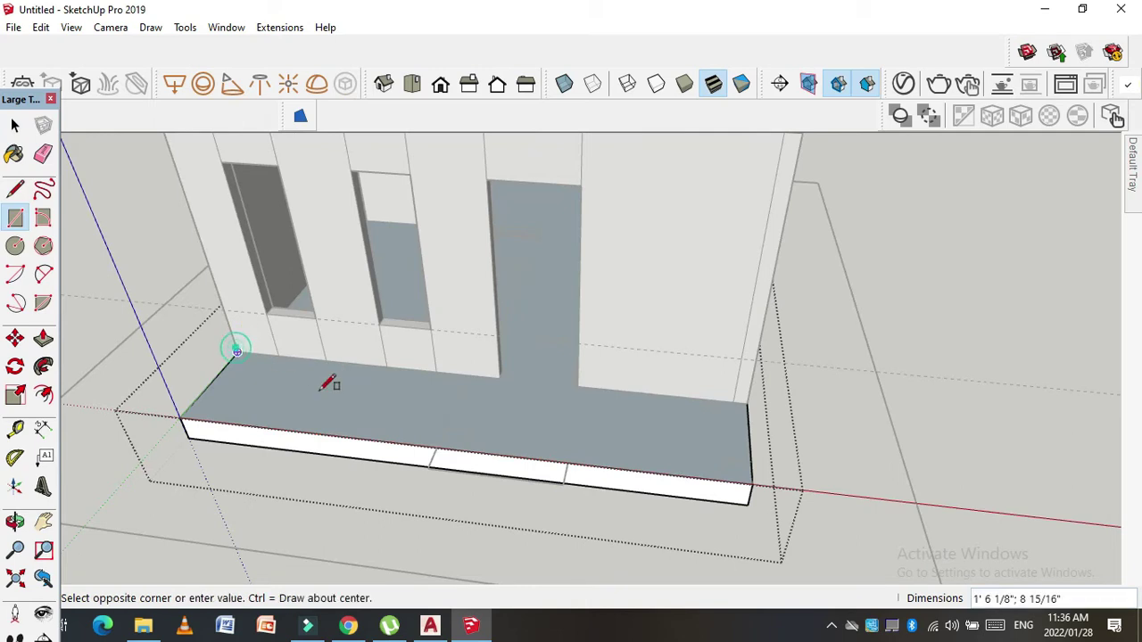
pyautogui.moveTo(446, 437); pyautogui.dragTo(283, 328, button='middle')
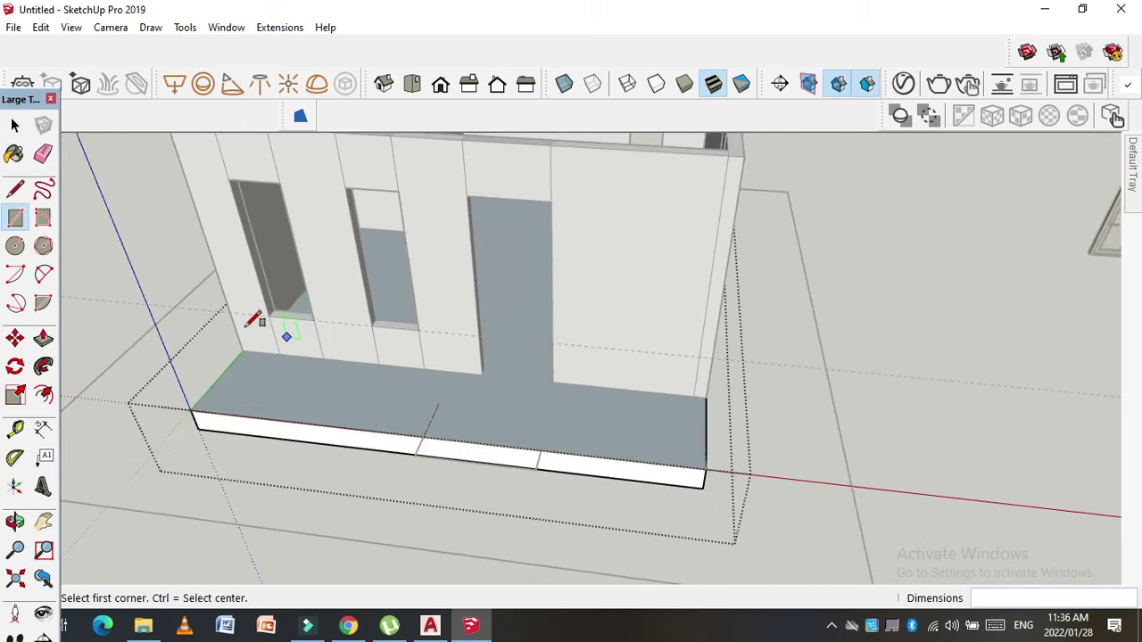
pyautogui.scroll(1, 446, 456)
pyautogui.scroll(1, 426, 419)
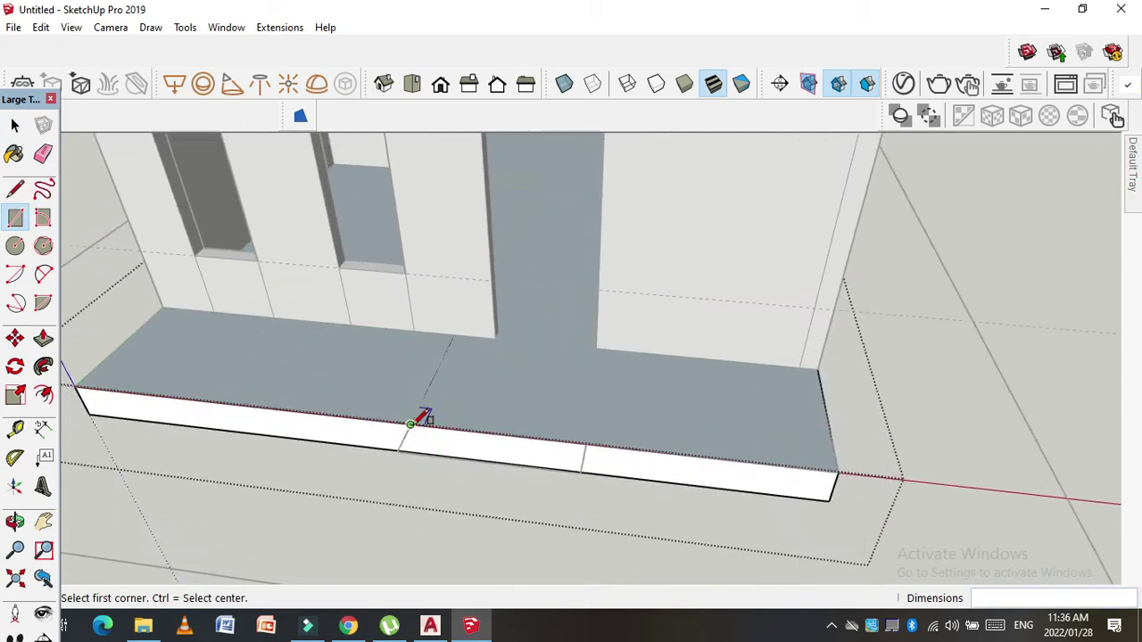
pyautogui.click(426, 416)
pyautogui.scroll(-1, 454, 437)
pyautogui.scroll(1, 536, 455)
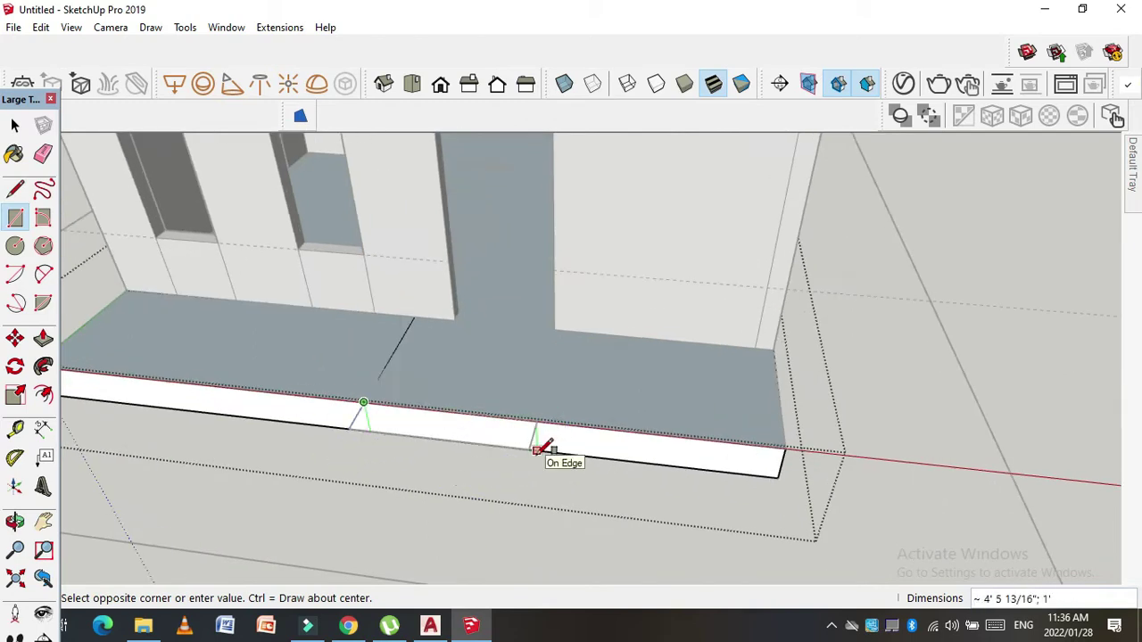
pyautogui.click(533, 448)
pyautogui.scroll(2, 533, 449)
pyautogui.scroll(2, 535, 450)
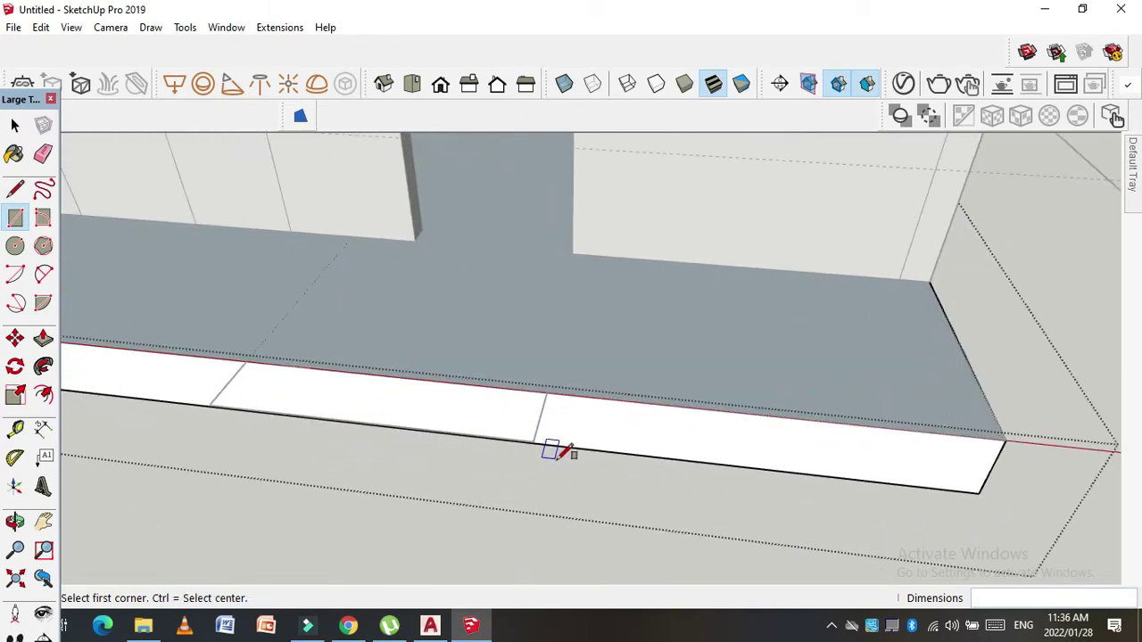
# Step: Push/Pull the rectangle out 1' into a box and measure its height
pyautogui.press('l')
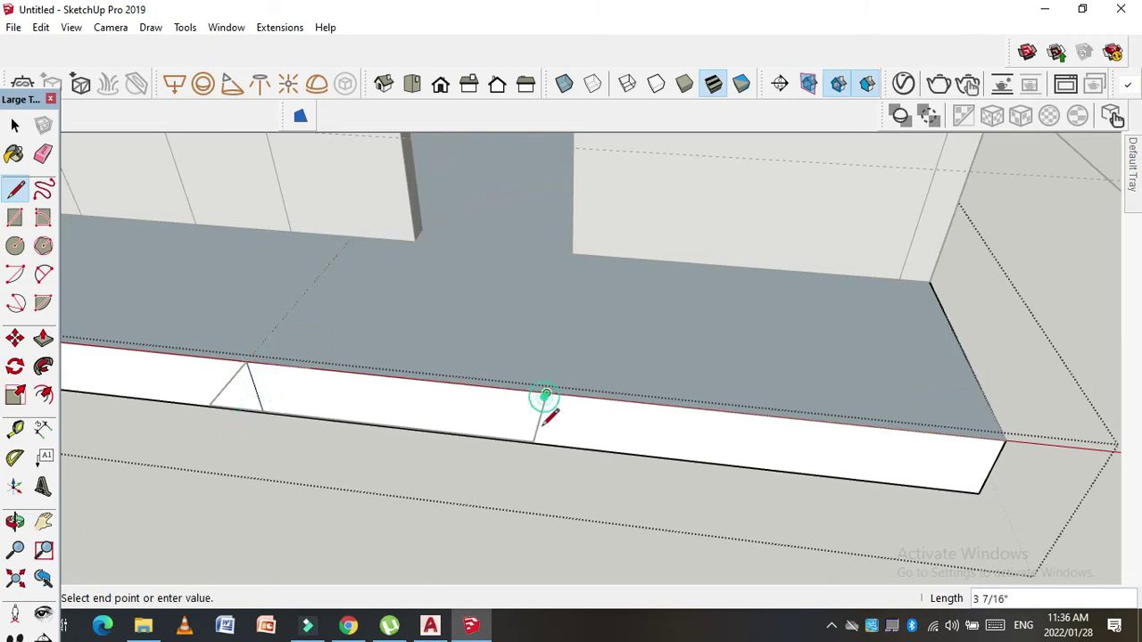
pyautogui.scroll(-2, 216, 358)
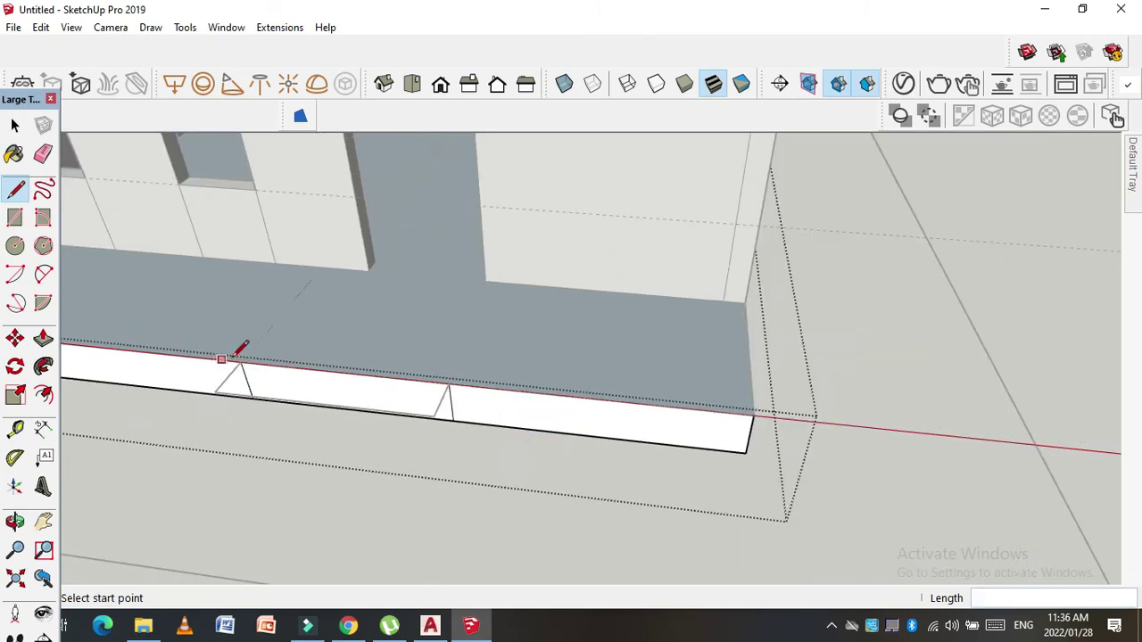
pyautogui.moveTo(425, 369)
pyautogui.mouseDown(button='middle')
pyautogui.moveTo(314, 304)
pyautogui.moveTo(357, 309)
pyautogui.mouseUp(button='middle')
pyautogui.press('p')
pyautogui.click(365, 399)
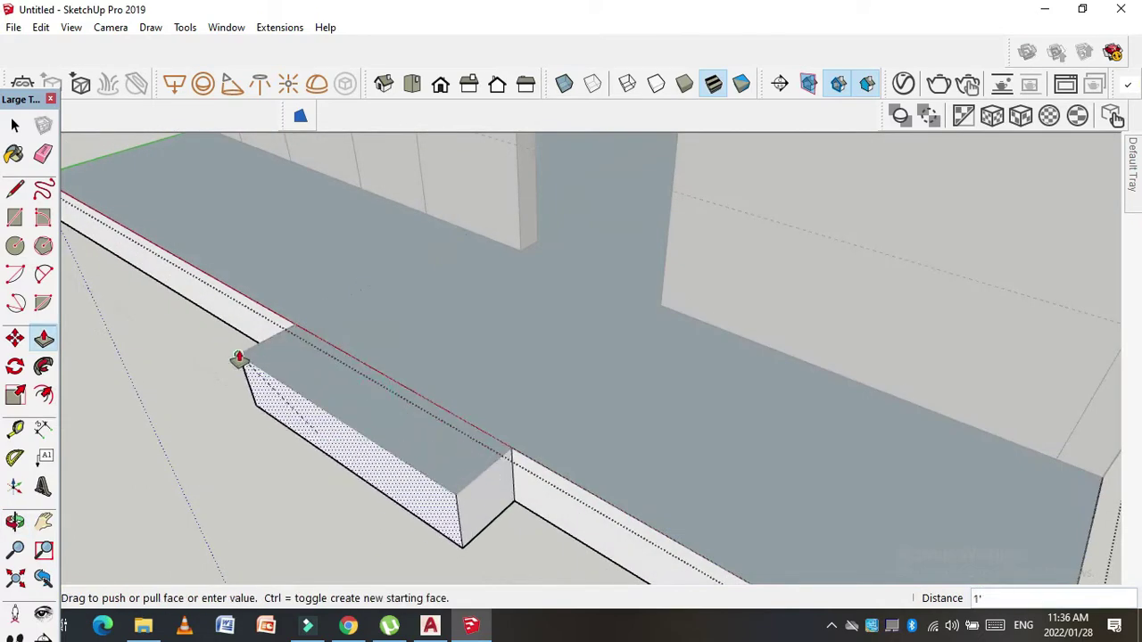
pyautogui.click(437, 359)
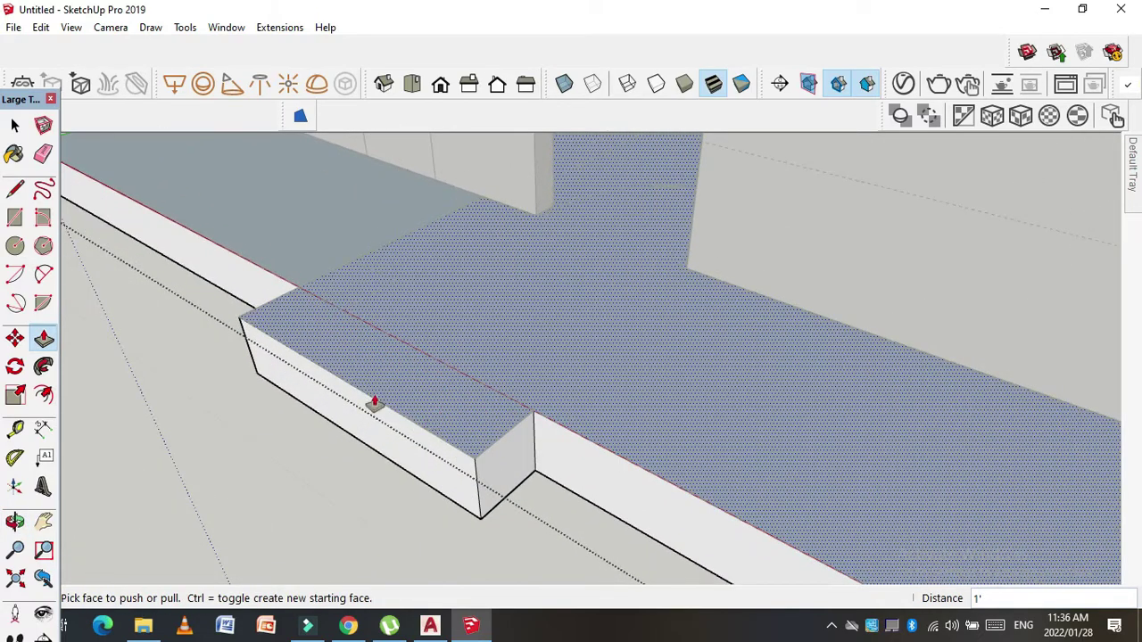
pyautogui.click(15, 428)
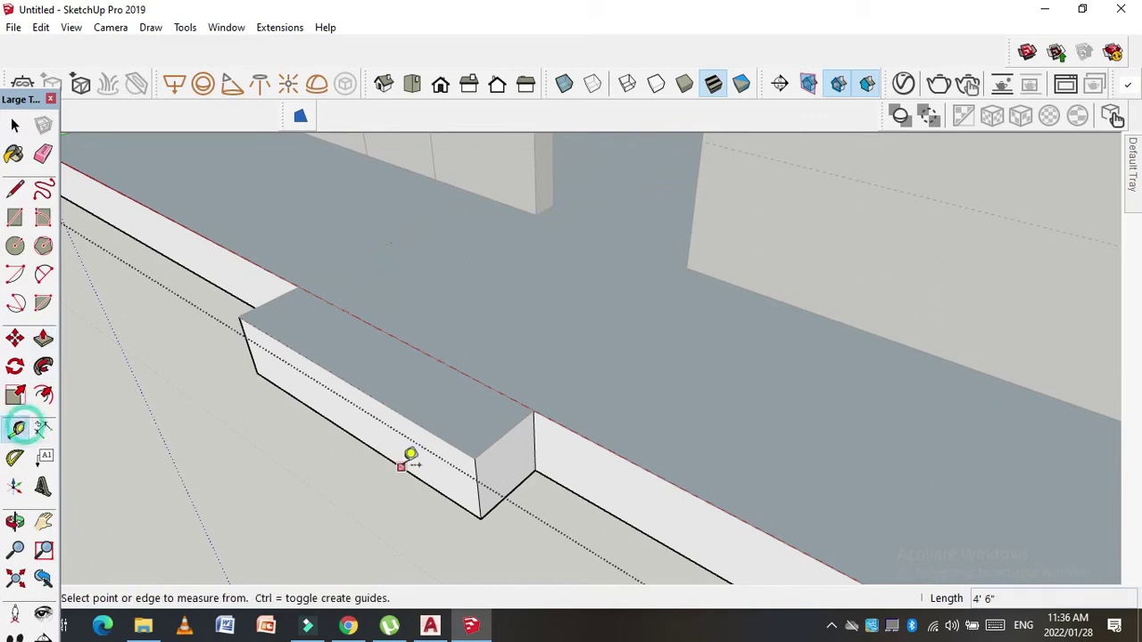
pyautogui.click(401, 397)
pyautogui.scroll(-2, 400, 388)
# Step: Push the box's top face down 6" to form the entrance step
pyautogui.press('l')
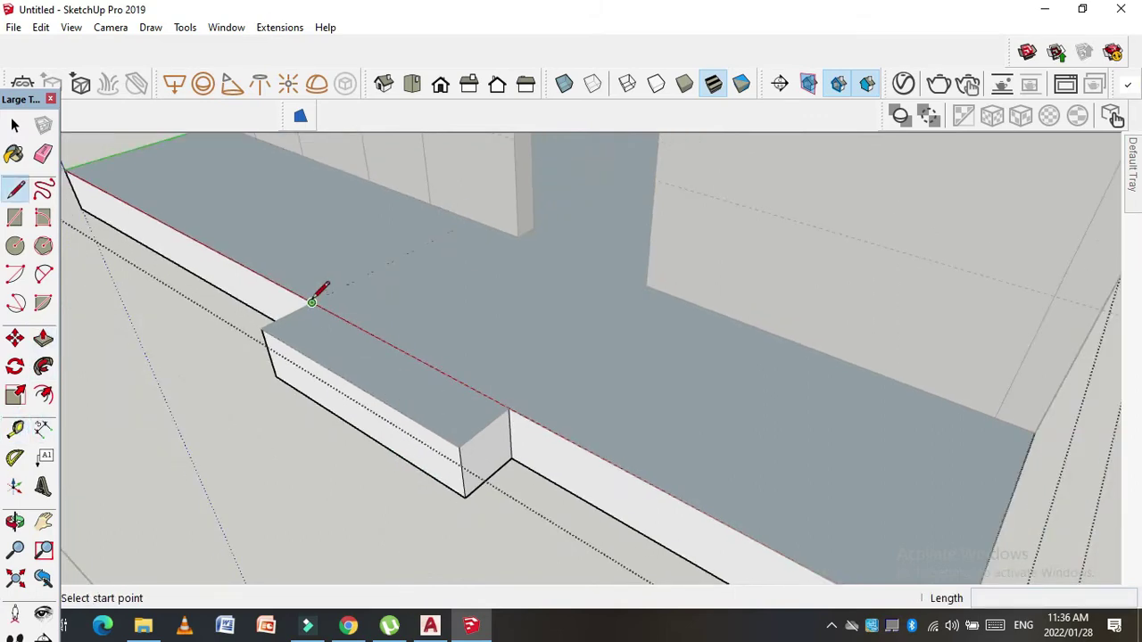
pyautogui.press('p')
pyautogui.click(469, 416)
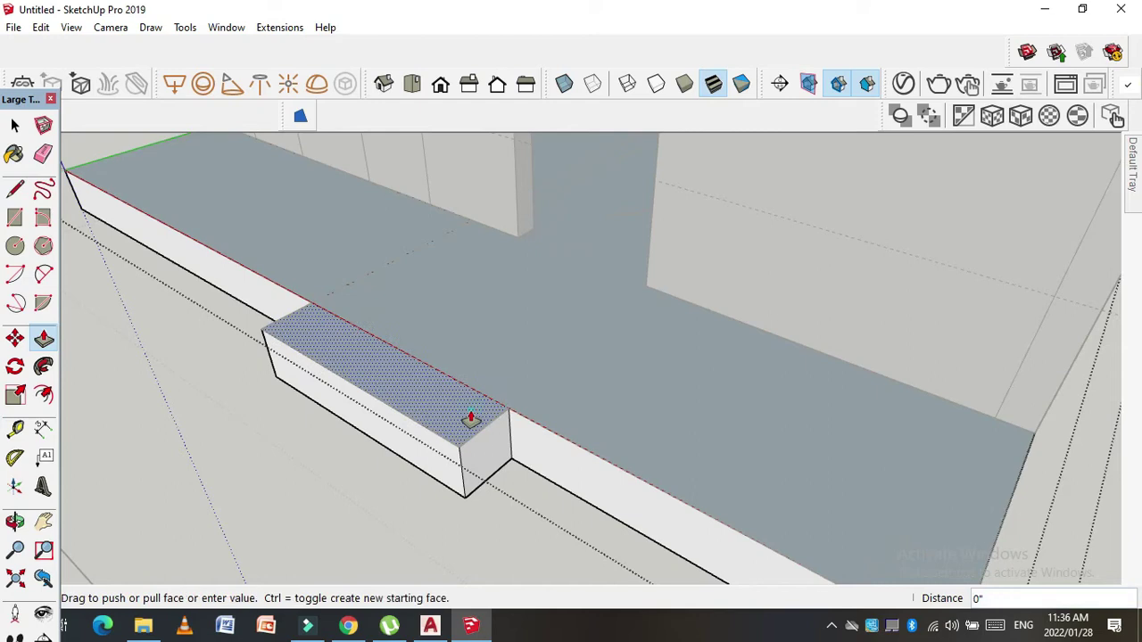
pyautogui.write('6')
pyautogui.press('Return')
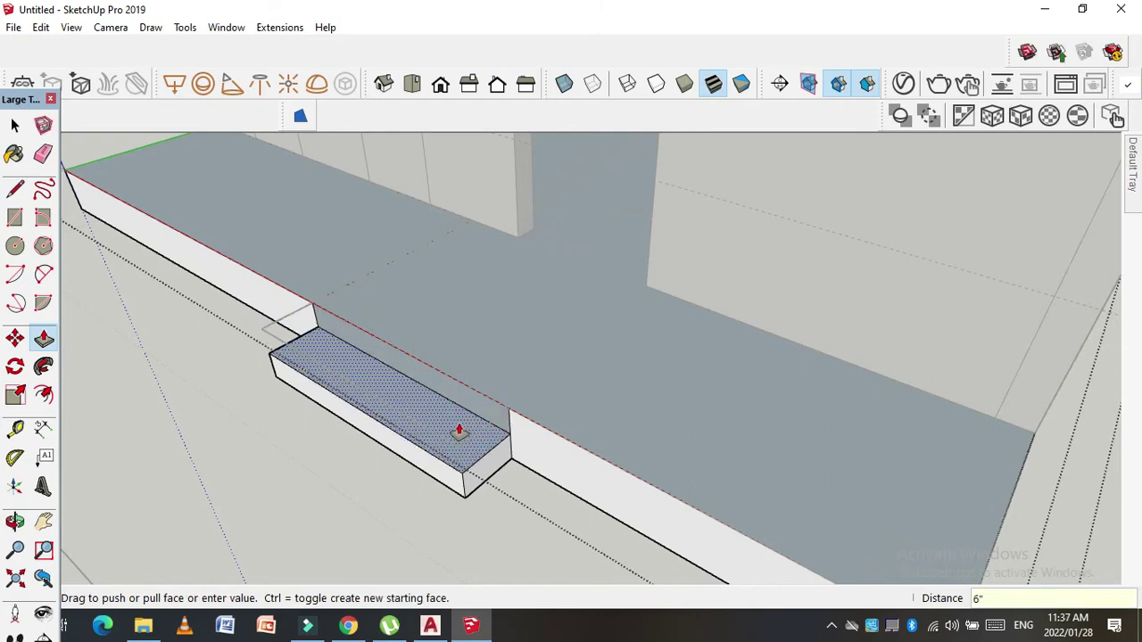
pyautogui.click(14, 124)
pyautogui.moveTo(131, 186)
pyautogui.mouseDown(button='middle')
pyautogui.moveTo(371, 332)
pyautogui.moveTo(364, 324)
pyautogui.moveTo(566, 369)
pyautogui.moveTo(598, 463)
pyautogui.mouseUp(button='middle')
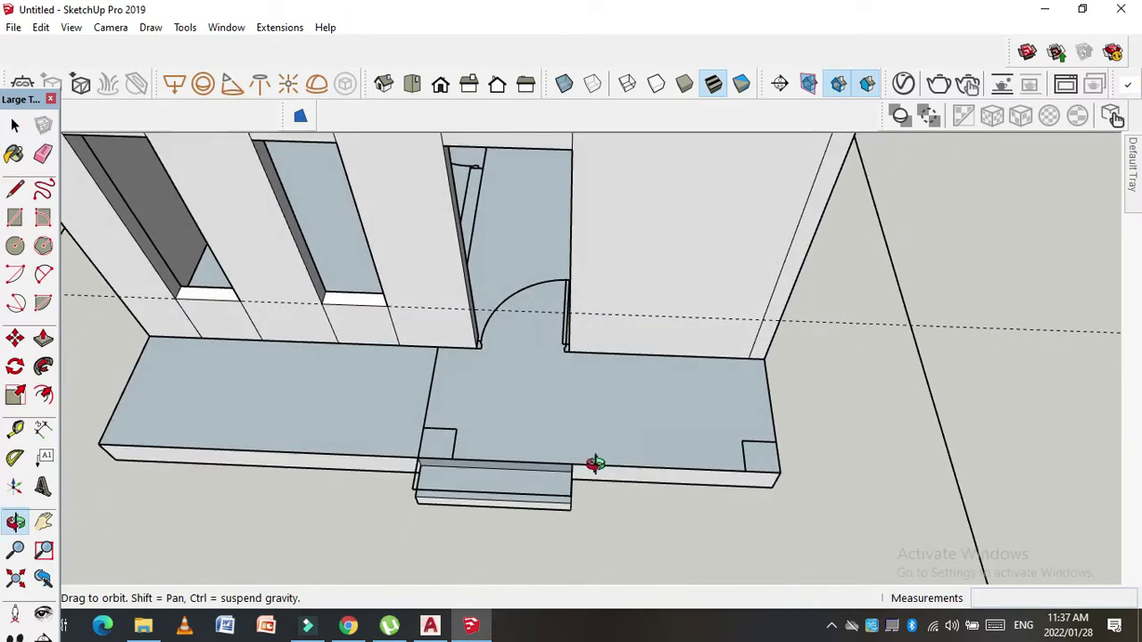
# Step: Move the loose wood-framed window into the side wall opening
pyautogui.press('r')
pyautogui.scroll(-3, 563, 420)
pyautogui.scroll(-2, 563, 471)
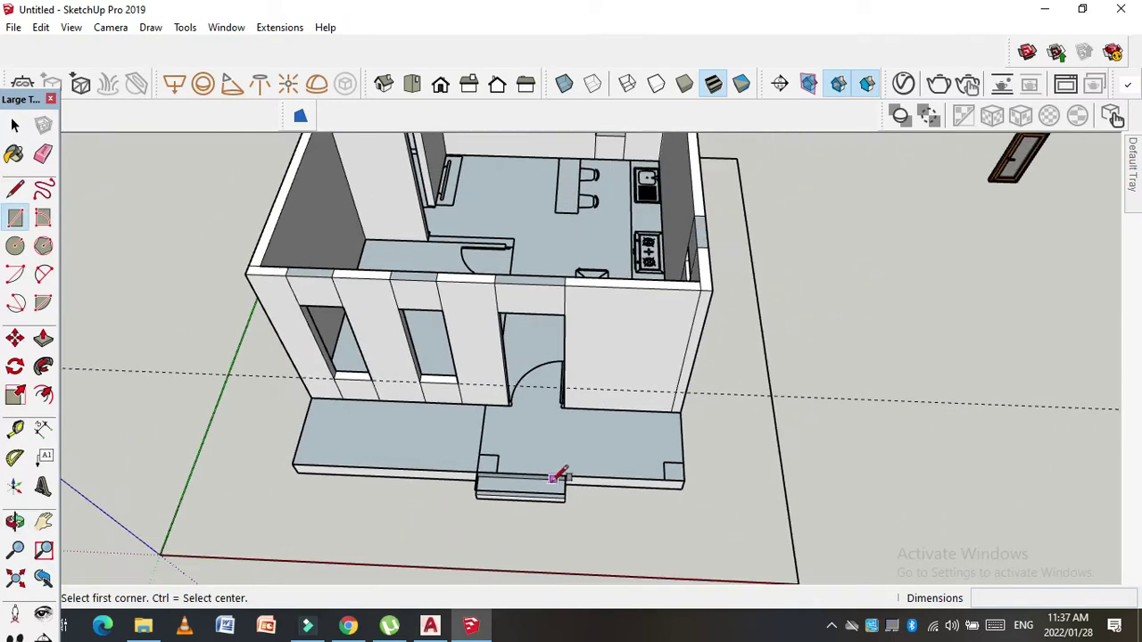
pyautogui.scroll(2, 314, 395)
pyautogui.moveTo(321, 395)
pyautogui.mouseDown(button='middle')
pyautogui.moveTo(505, 382)
pyautogui.moveTo(604, 318)
pyautogui.moveTo(327, 410)
pyautogui.moveTo(404, 306)
pyautogui.mouseUp(button='middle')
pyautogui.scroll(-3, 360, 389)
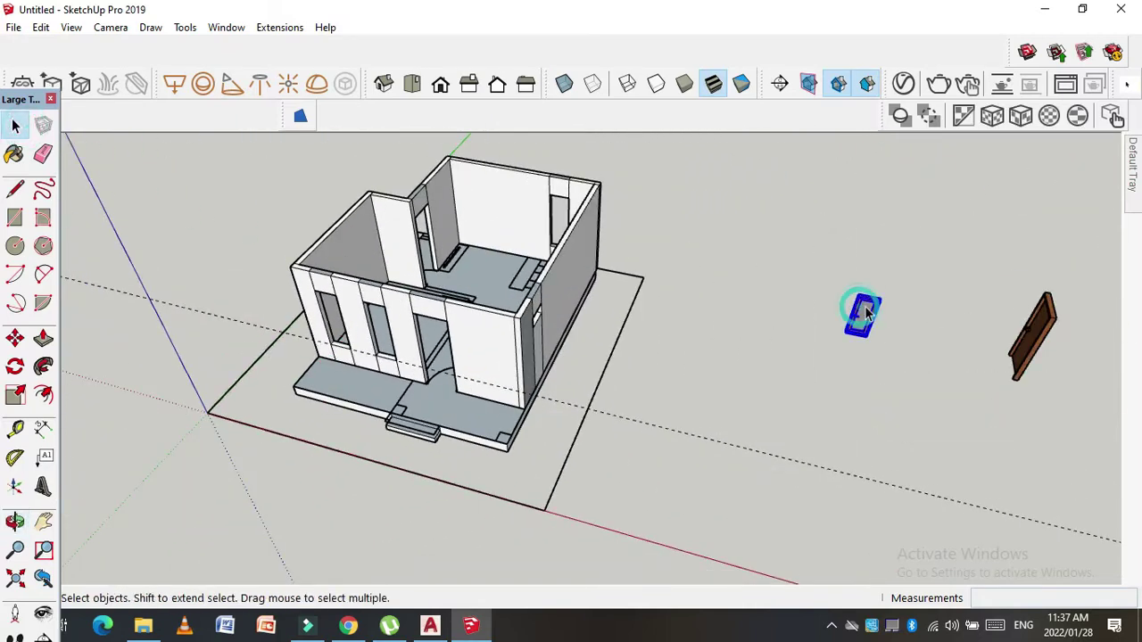
pyautogui.click(873, 344)
pyautogui.scroll(3, 565, 330)
pyautogui.scroll(2, 458, 465)
pyautogui.scroll(2, 214, 361)
pyautogui.moveTo(326, 470); pyautogui.dragTo(362, 224, button='middle')
pyautogui.scroll(2, 357, 279)
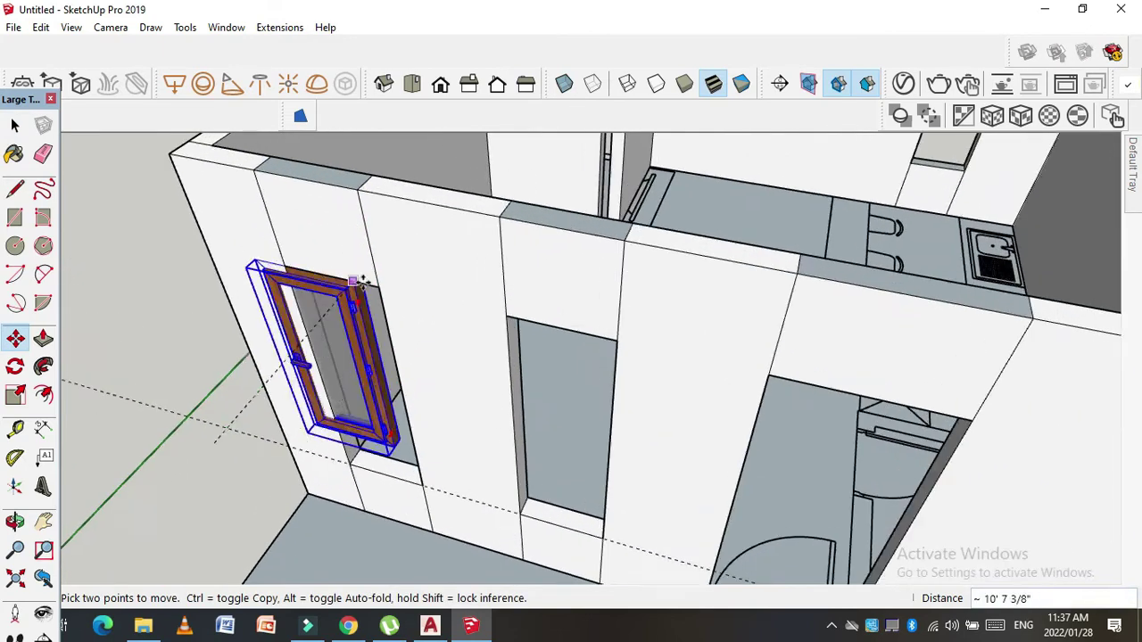
pyautogui.scroll(2, 377, 437)
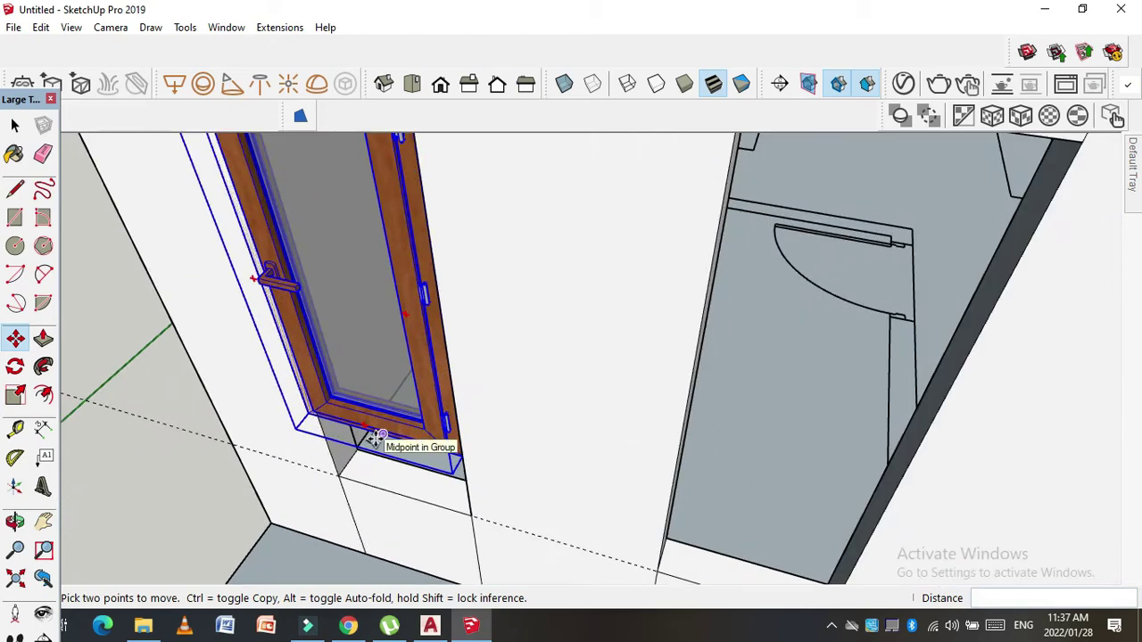
# Step: Scale the window taller and narrower so it fills the opening
pyautogui.press('s')
pyautogui.moveTo(382, 434); pyautogui.dragTo(471, 516)
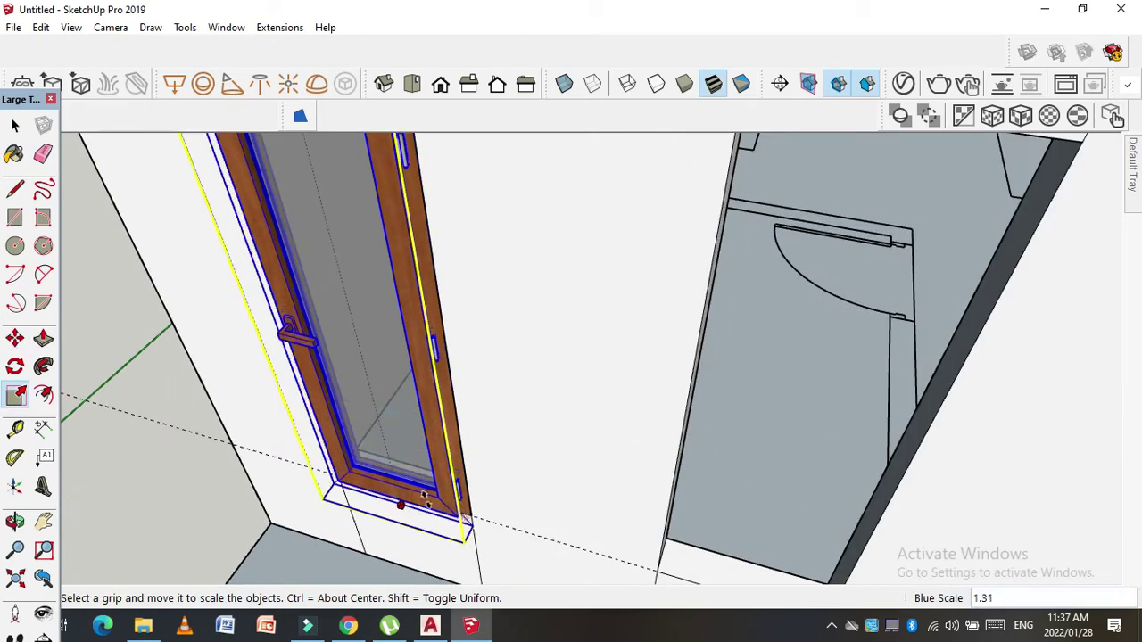
pyautogui.scroll(-3, 470, 516)
pyautogui.scroll(-3, 330, 407)
pyautogui.moveTo(331, 408)
pyautogui.mouseDown(button='middle')
pyautogui.moveTo(526, 262)
pyautogui.moveTo(509, 273)
pyautogui.mouseUp(button='middle')
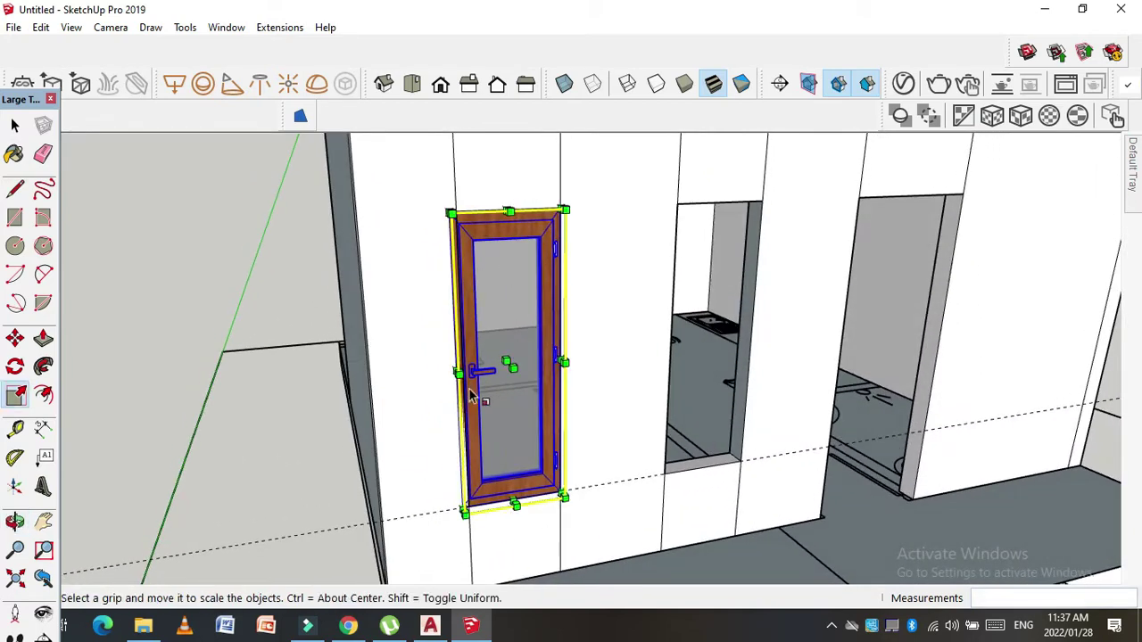
pyautogui.moveTo(444, 366); pyautogui.dragTo(460, 318)
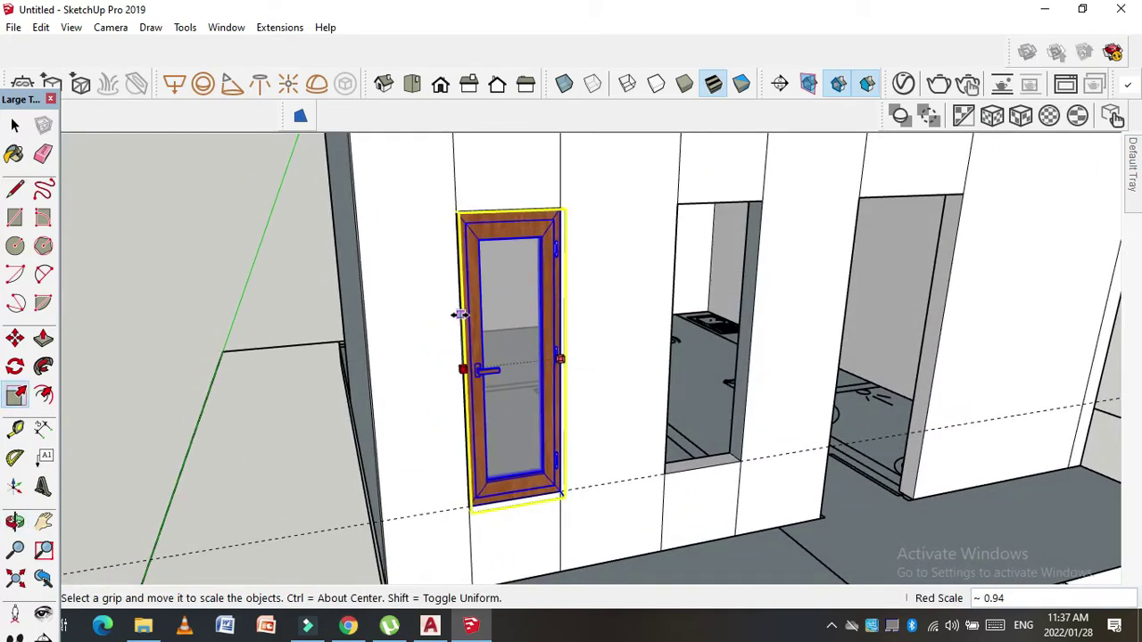
pyautogui.scroll(-2, 337, 381)
pyautogui.moveTo(337, 381)
pyautogui.mouseDown(button='middle')
pyautogui.moveTo(522, 370)
pyautogui.moveTo(482, 372)
pyautogui.mouseUp(button='middle')
pyautogui.scroll(3, 527, 369)
pyautogui.scroll(2, 492, 373)
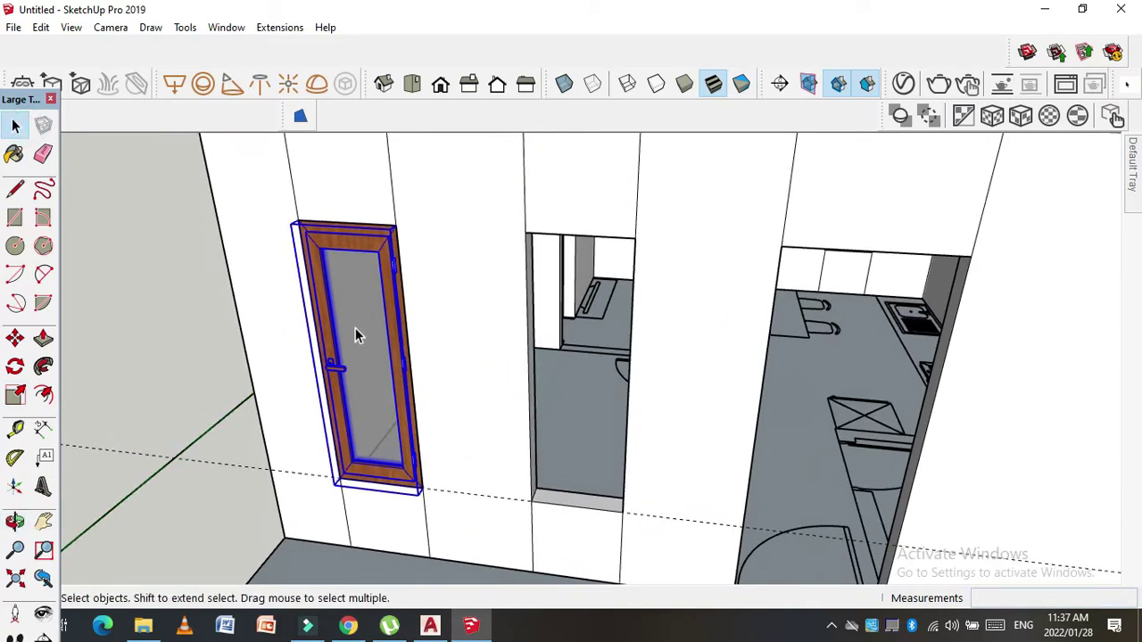
pyautogui.moveTo(355, 330)
pyautogui.mouseDown(button='middle')
pyautogui.moveTo(349, 238)
pyautogui.moveTo(272, 265)
pyautogui.moveTo(447, 211)
pyautogui.moveTo(401, 173)
pyautogui.mouseUp(button='middle')
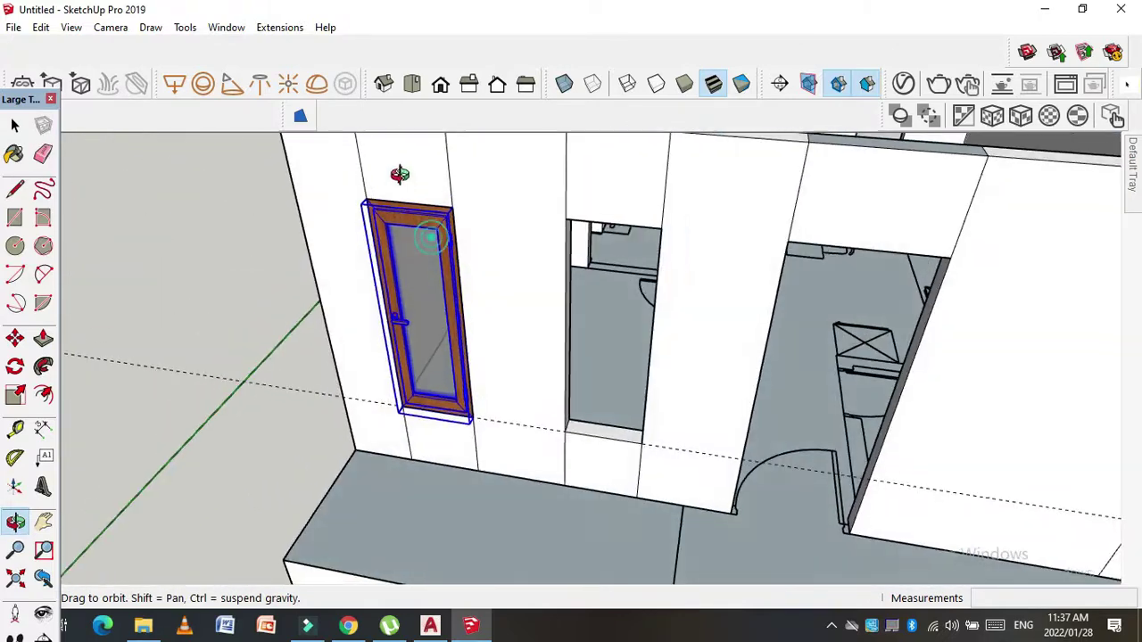
# Step: Flip the window along its green axis
pyautogui.moveTo(363, 253); pyautogui.dragTo(417, 279, button='middle')
pyautogui.rightClick(416, 278)
pyautogui.moveTo(468, 499)
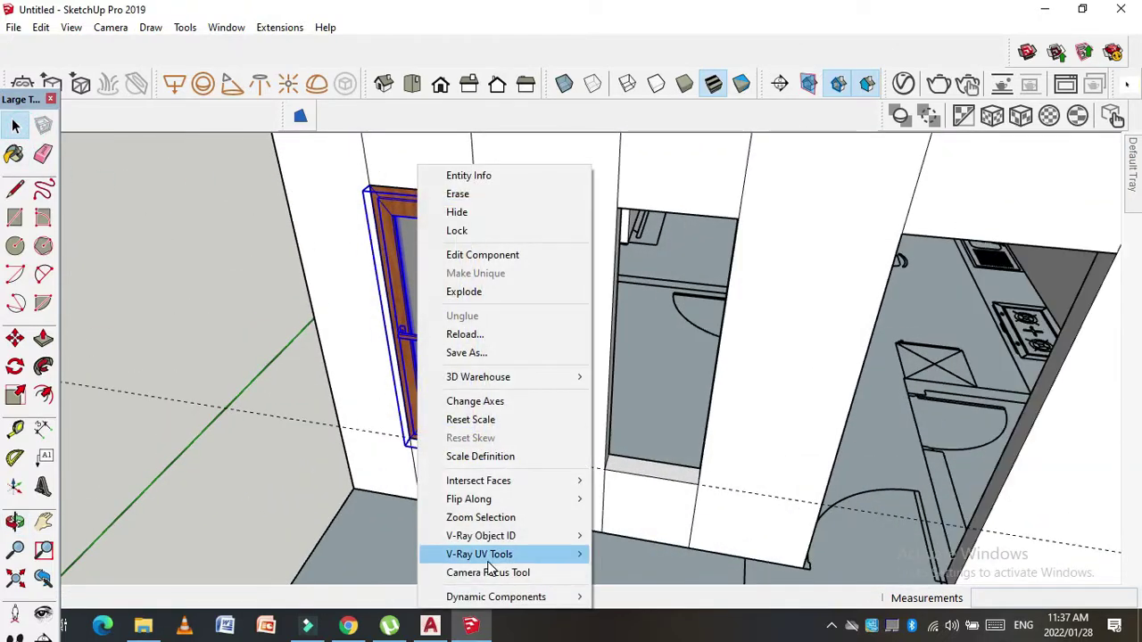
pyautogui.click(701, 518)
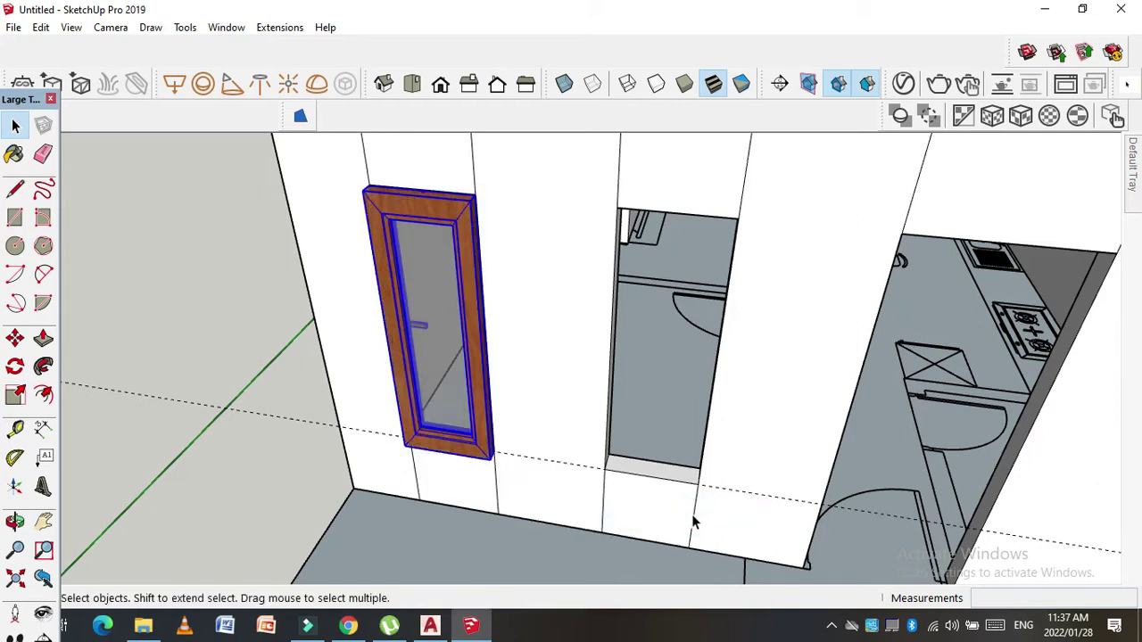
# Step: Ctrl-copy the window to a second spot beside the first window
pyautogui.press('m')
pyautogui.scroll(2, 439, 408)
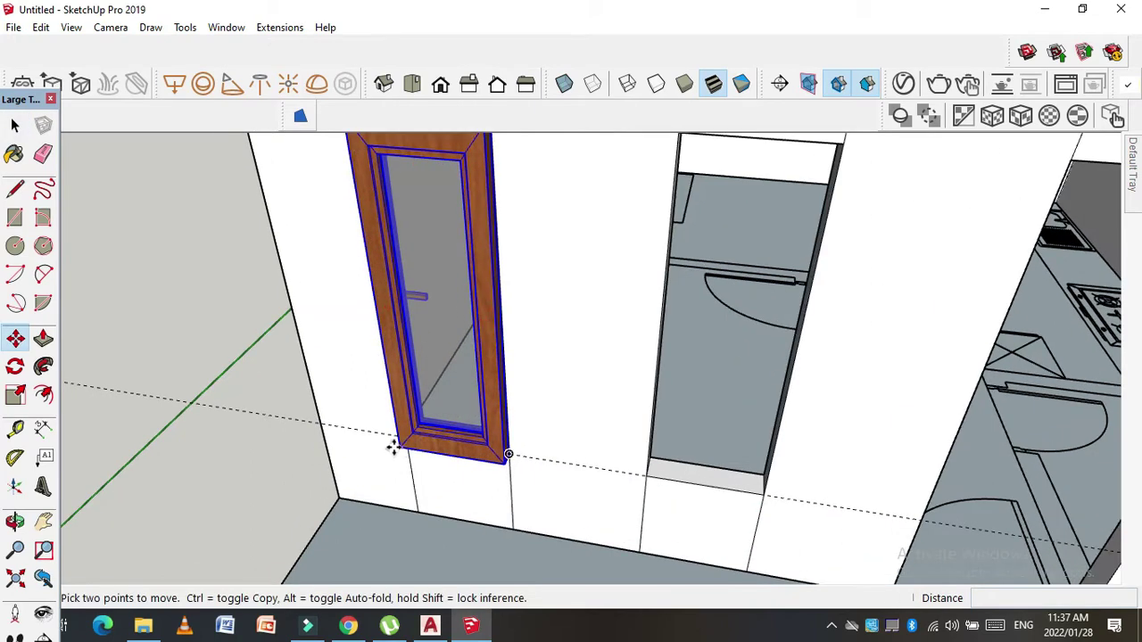
pyautogui.click(403, 442)
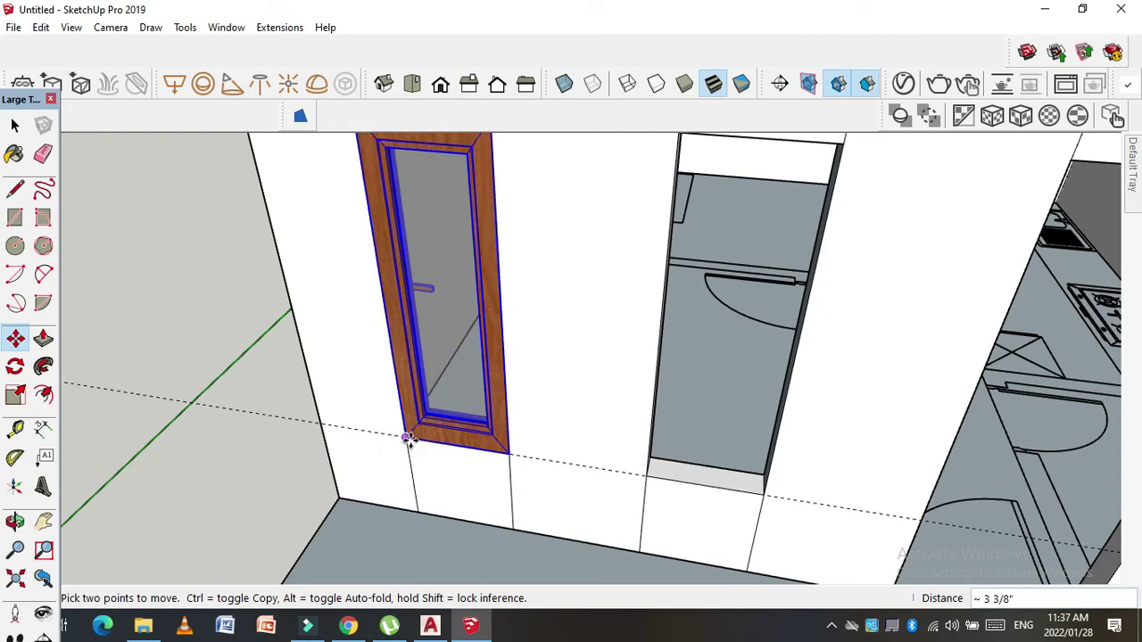
pyautogui.press('ctrl')
pyautogui.click(652, 474)
pyautogui.scroll(-3, 252, 401)
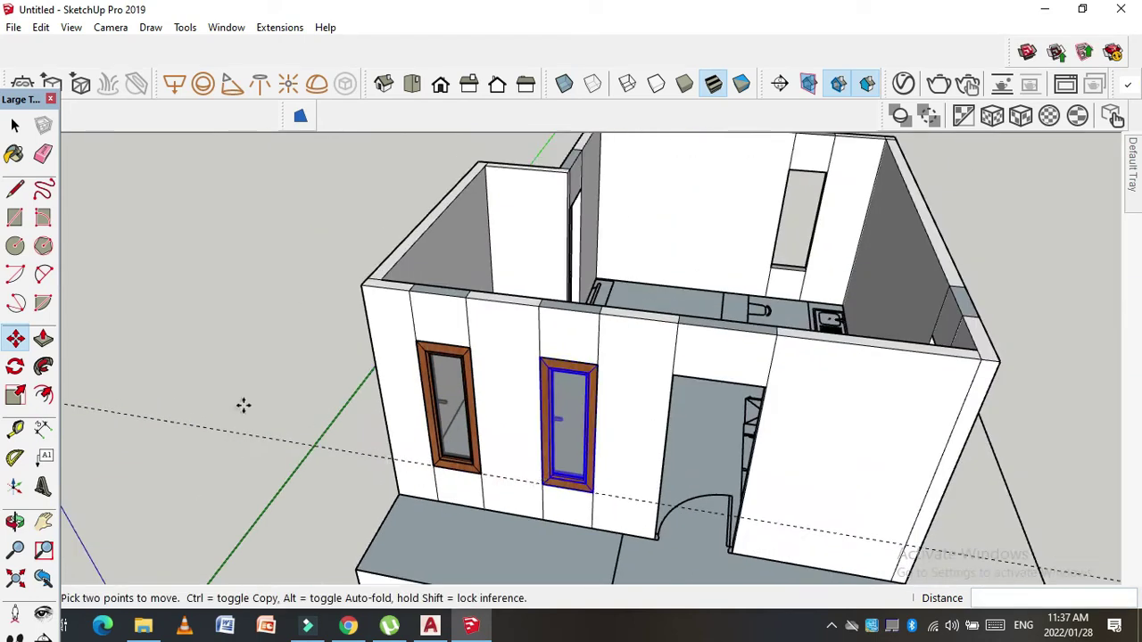
pyautogui.scroll(-2, 238, 393)
pyautogui.scroll(3, 489, 386)
pyautogui.moveTo(488, 374); pyautogui.dragTo(446, 349, button='middle')
# Step: Copy the window into the kitchen's back-wall opening
pyautogui.press('q')
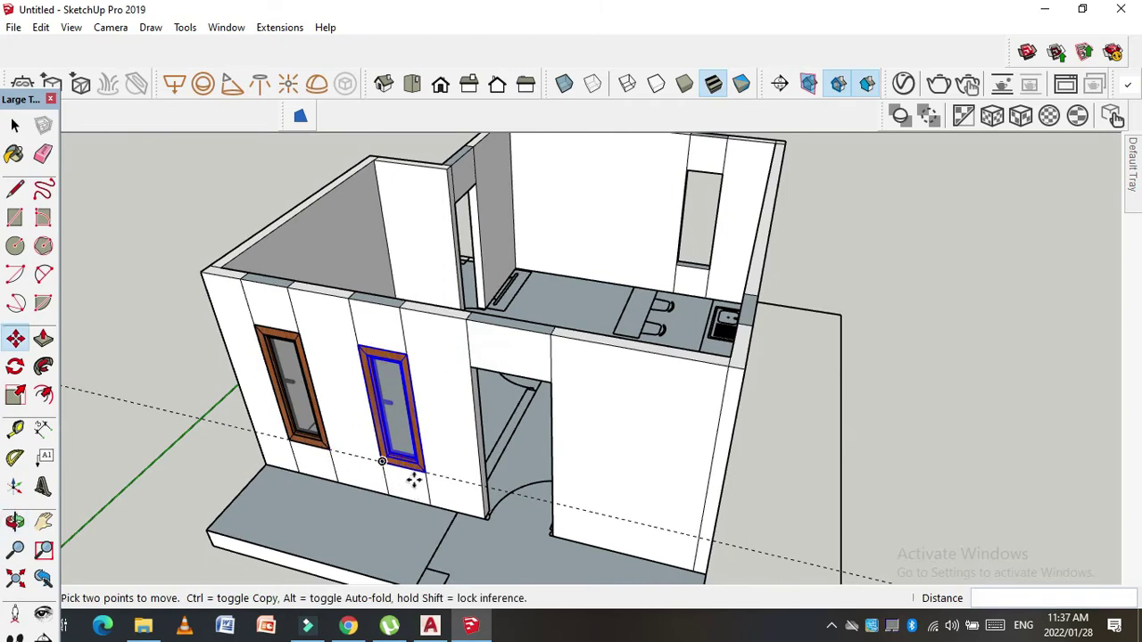
pyautogui.keyDown('ctrl'); pyautogui.click(425, 474); pyautogui.keyUp('ctrl')
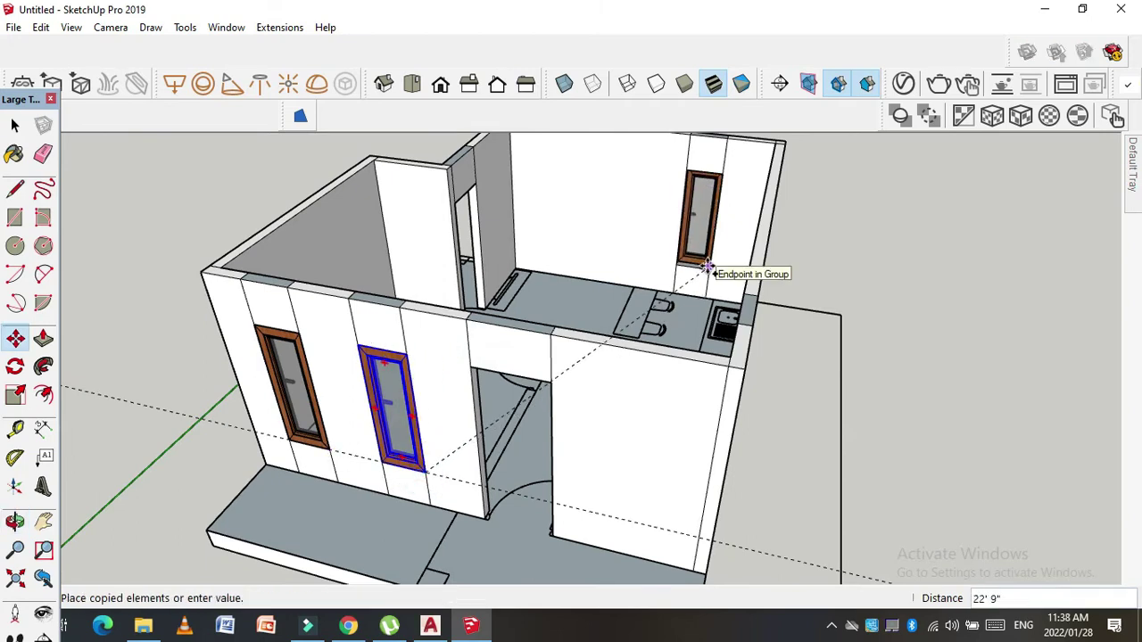
pyautogui.scroll(2, 711, 247)
pyautogui.scroll(2, 709, 265)
pyautogui.click(710, 257)
pyautogui.scroll(1, 709, 268)
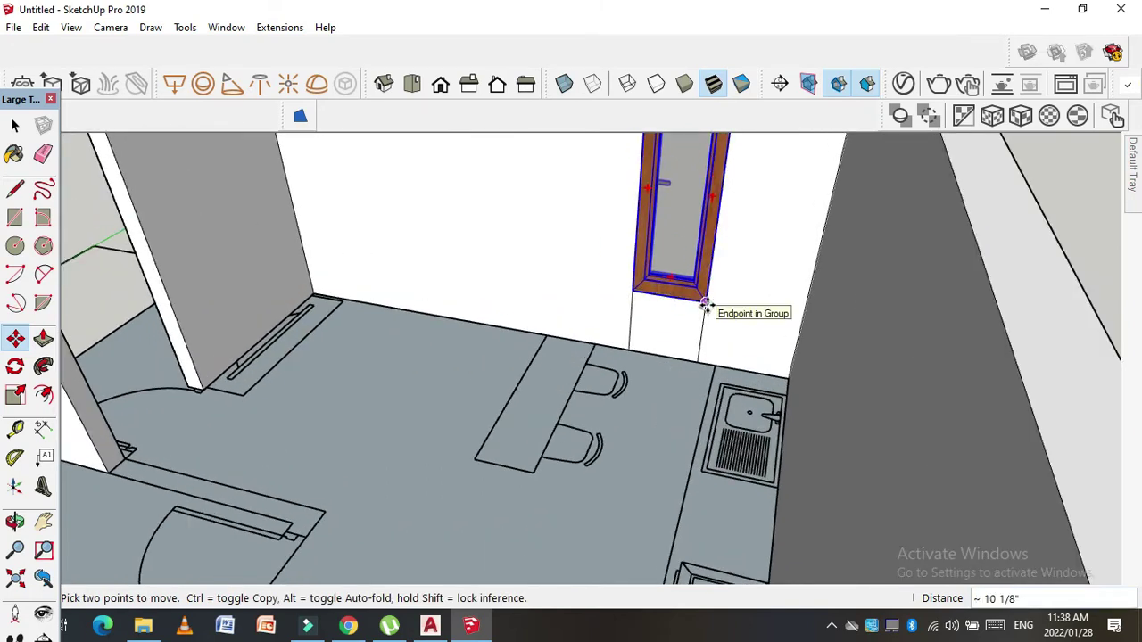
pyautogui.click(704, 305)
pyautogui.scroll(-4, 678, 285)
pyautogui.scroll(2, 651, 285)
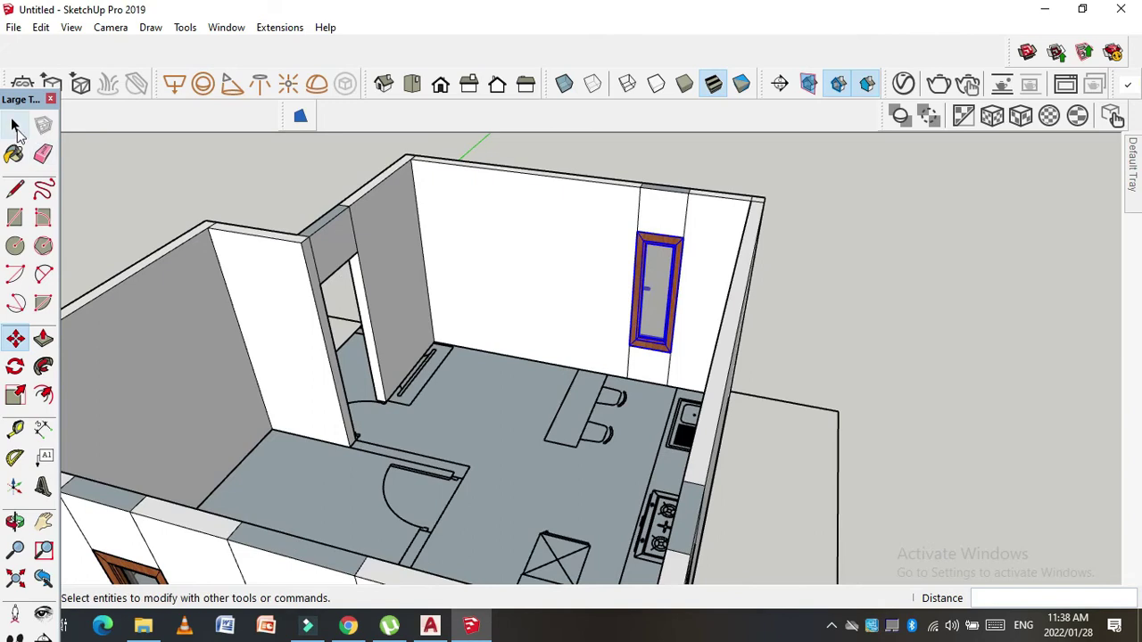
# Step: Flip the kitchen window along its red and green axes to face correctly
pyautogui.click(15, 126)
pyautogui.scroll(2, 664, 286)
pyautogui.rightClick(667, 281)
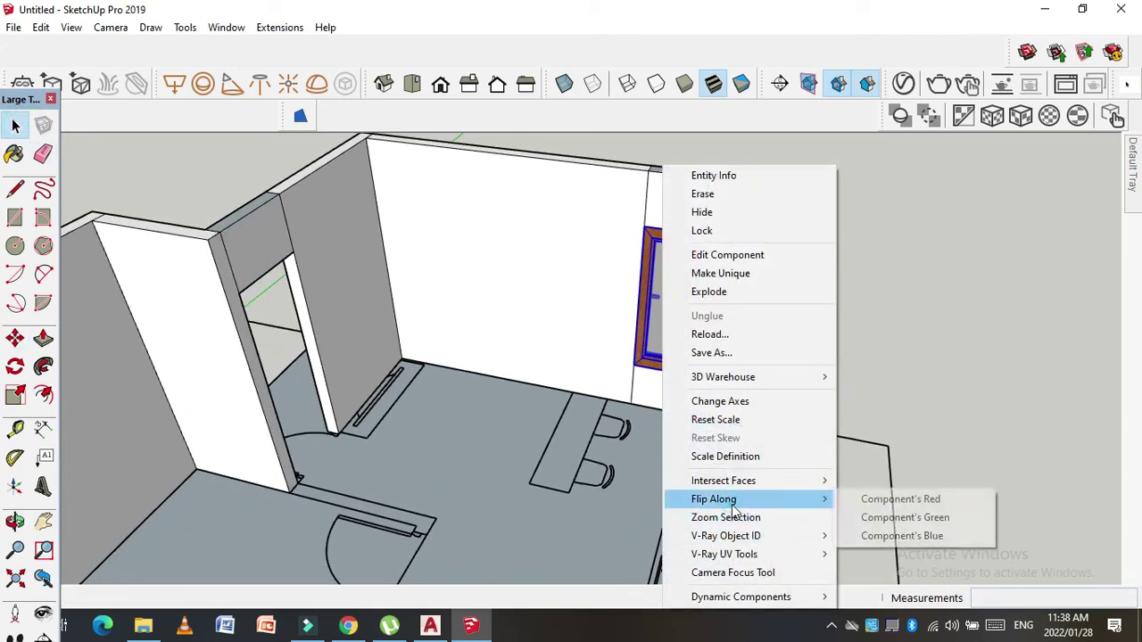
pyautogui.click(892, 498)
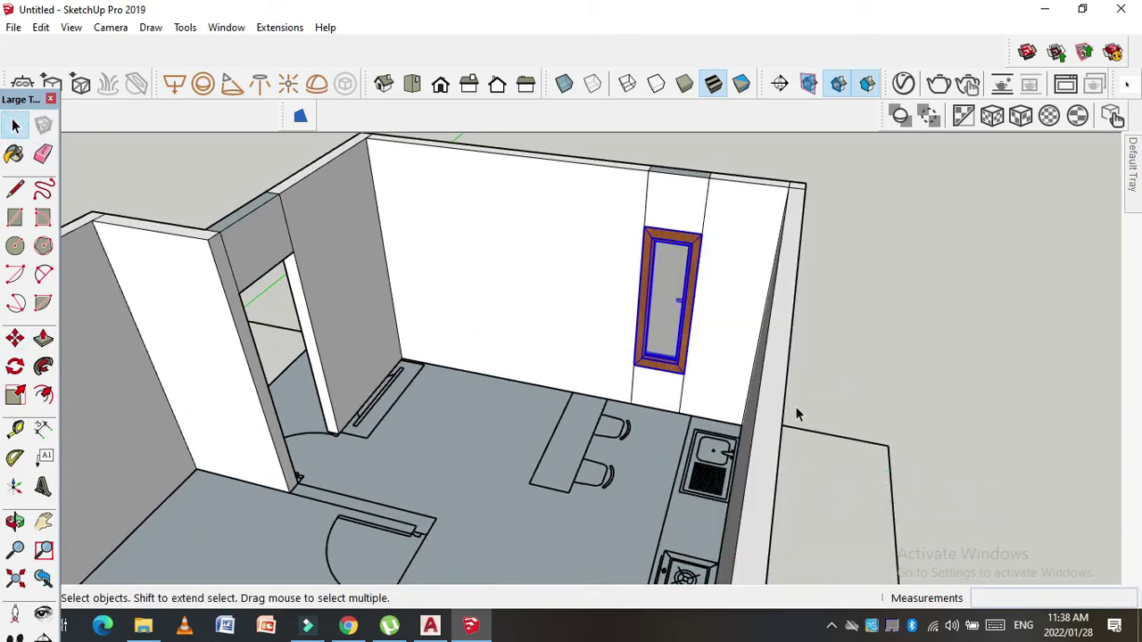
pyautogui.rightClick(665, 299)
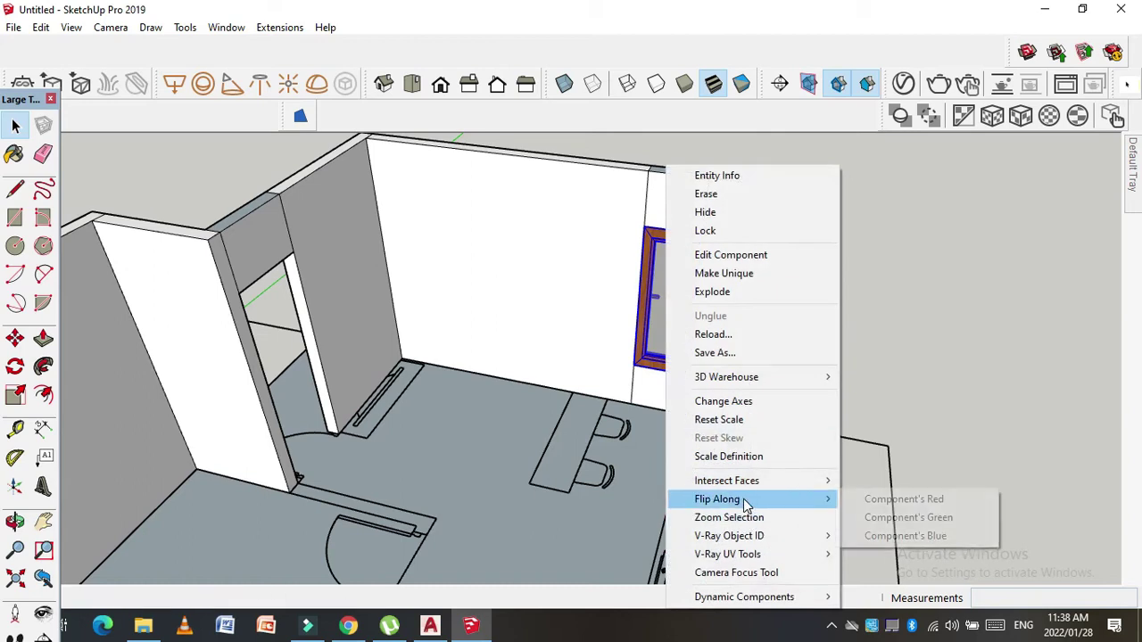
pyautogui.click(899, 521)
pyautogui.scroll(-3, 752, 416)
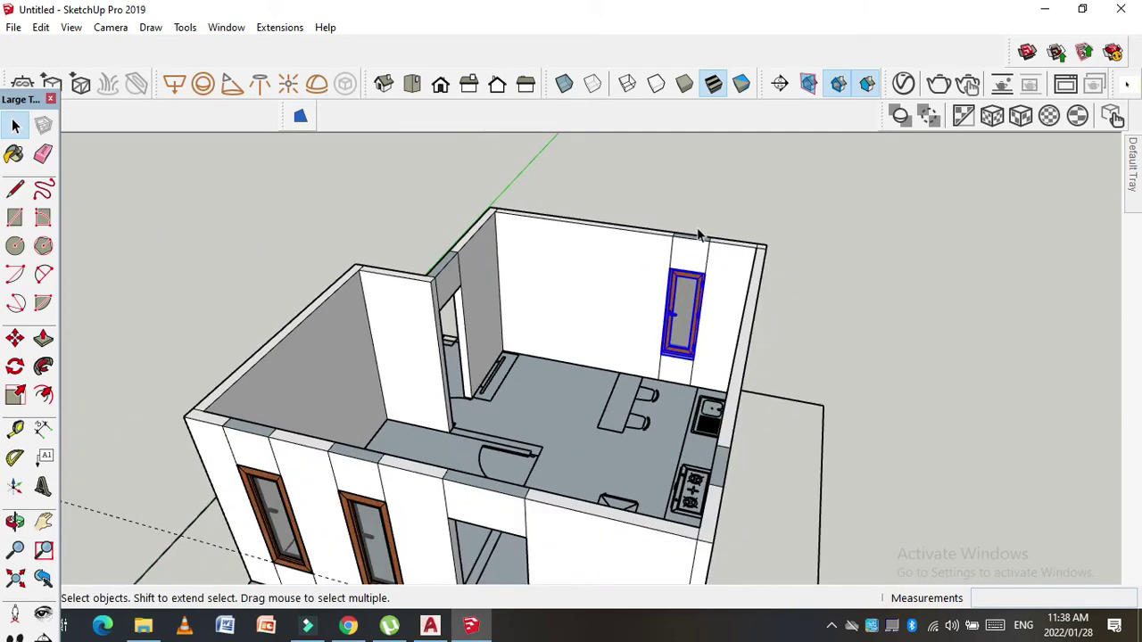
pyautogui.click(892, 286)
pyautogui.scroll(-3, 891, 286)
pyautogui.scroll(-1, 978, 356)
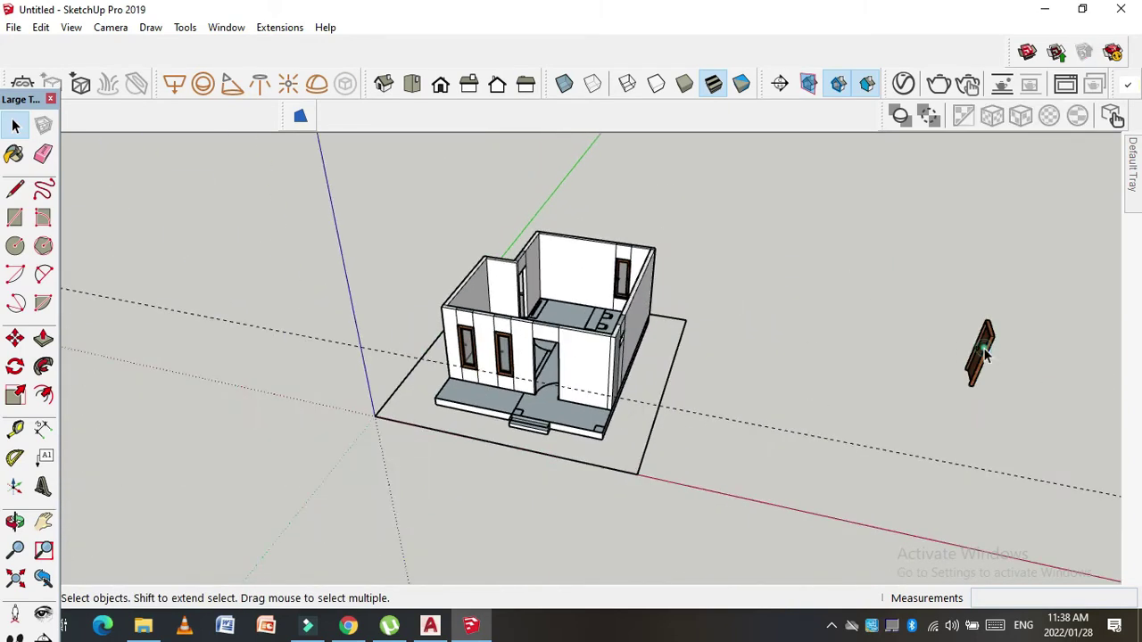
# Step: Rotate the loose door 90° to stand it upright
pyautogui.click(983, 352)
pyautogui.click(14, 366)
pyautogui.moveTo(838, 381); pyautogui.dragTo(859, 279)
pyautogui.click(847, 255)
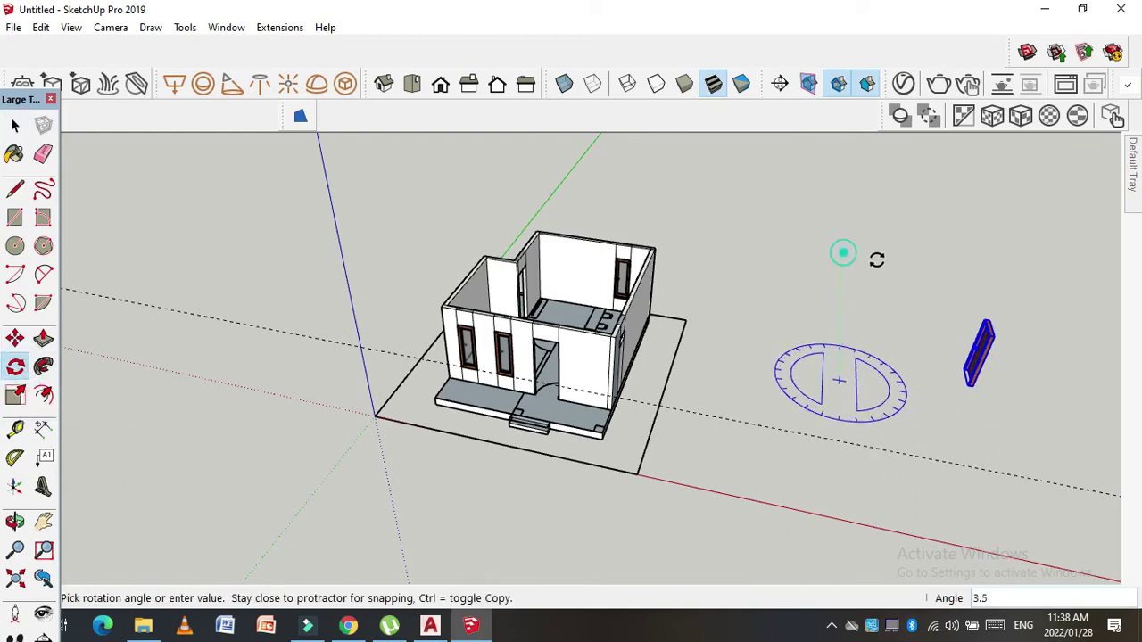
pyautogui.write('90')
pyautogui.click(984, 283)
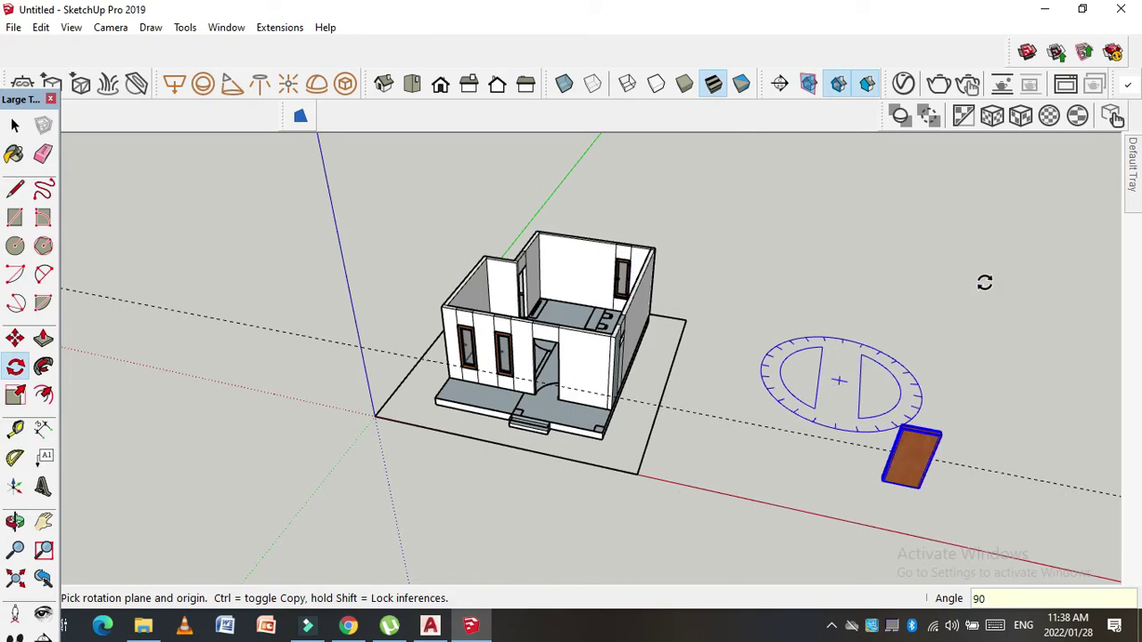
pyautogui.scroll(2, 972, 517)
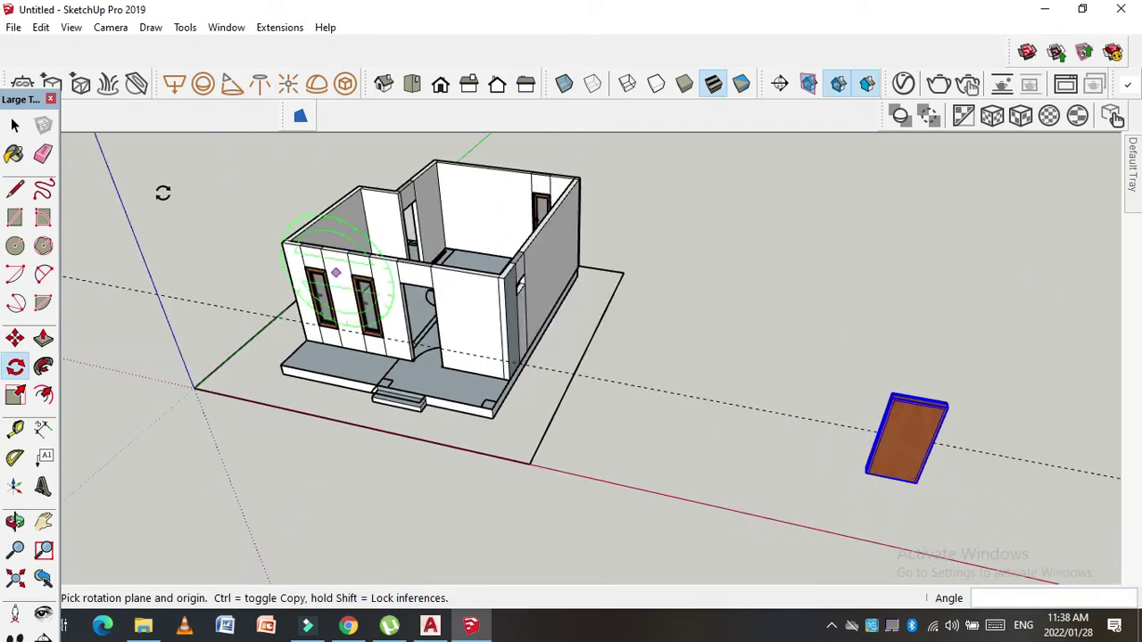
pyautogui.click(15, 125)
# Step: Flip the door along its green and red axes
pyautogui.rightClick(928, 446)
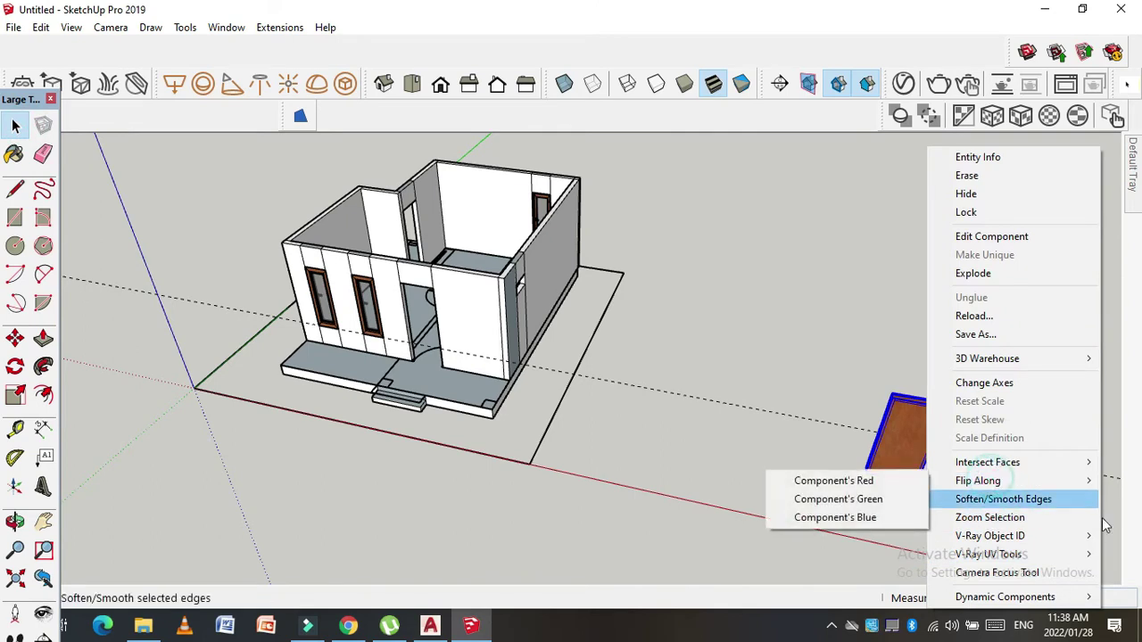
pyautogui.click(979, 480)
pyautogui.click(839, 507)
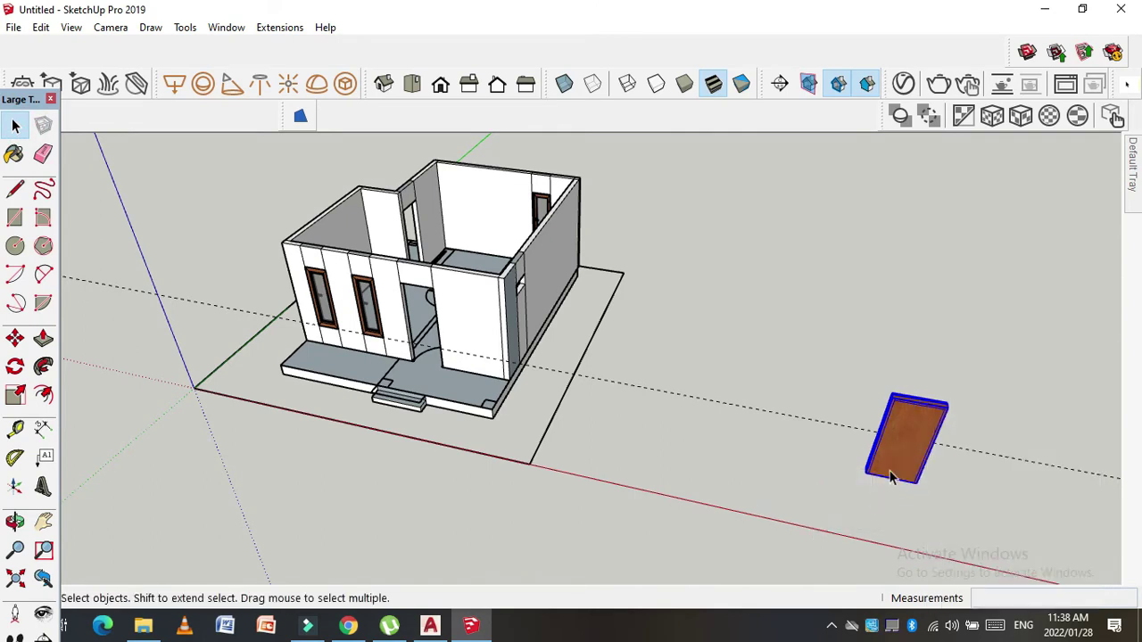
pyautogui.rightClick(905, 432)
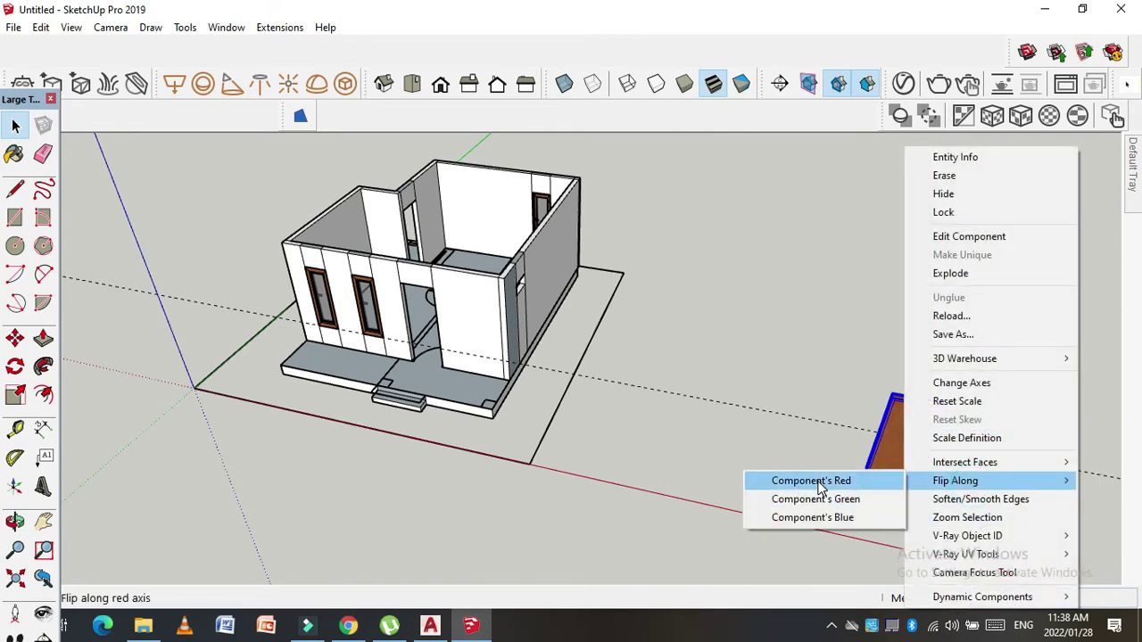
pyautogui.click(815, 476)
# Step: Move the door into the front doorway
pyautogui.press('m')
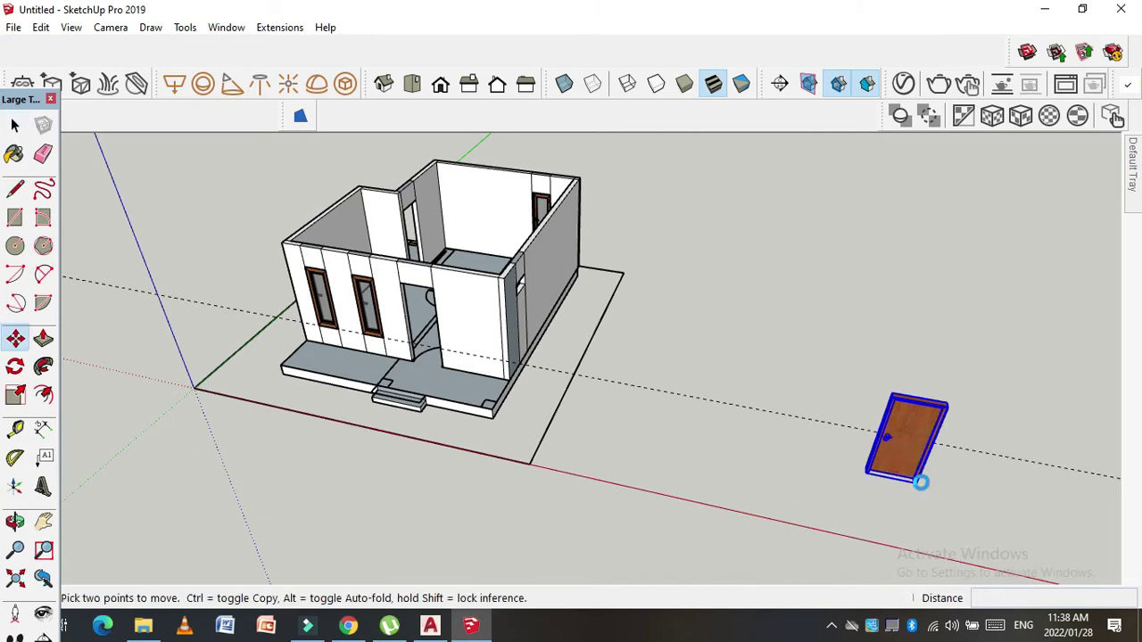
pyautogui.click(920, 482)
pyautogui.scroll(3, 364, 345)
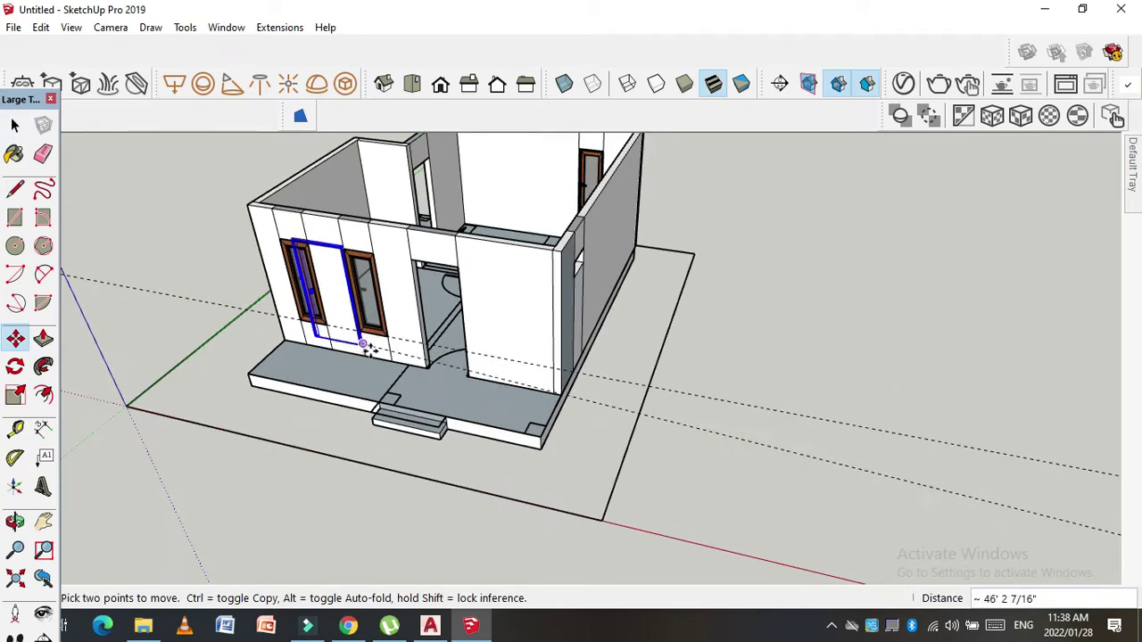
pyautogui.scroll(3, 485, 390)
pyautogui.click(496, 379)
pyautogui.moveTo(624, 454); pyautogui.dragTo(467, 238, button='middle')
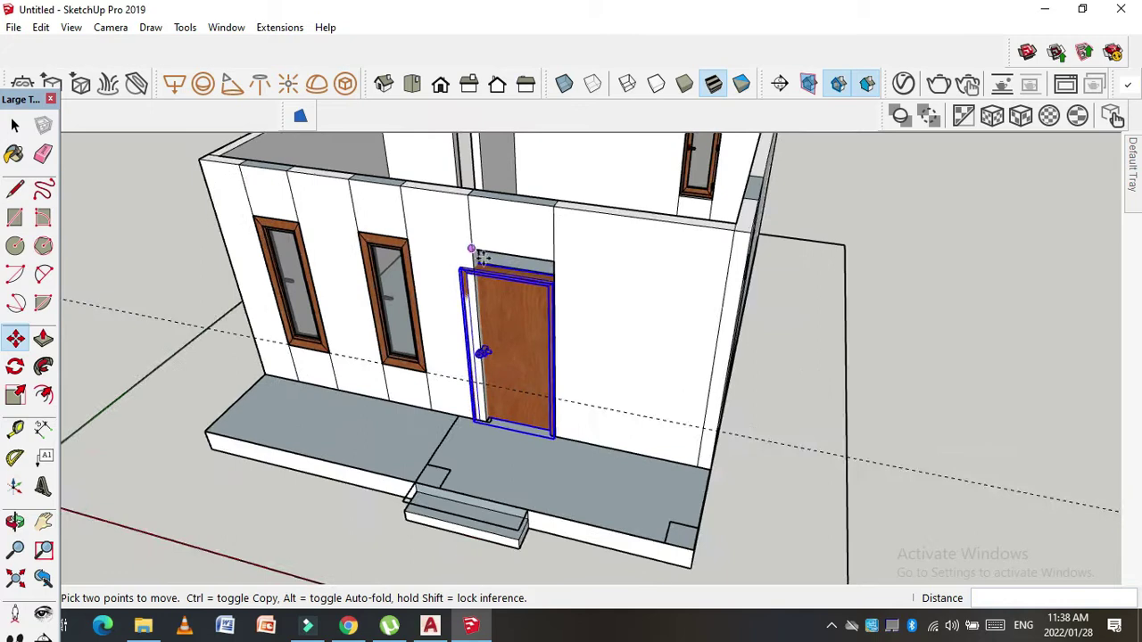
pyautogui.scroll(5, 502, 281)
# Step: Scale the door narrower and taller to fill the doorway opening
pyautogui.press('s')
pyautogui.moveTo(452, 426); pyautogui.dragTo(470, 438)
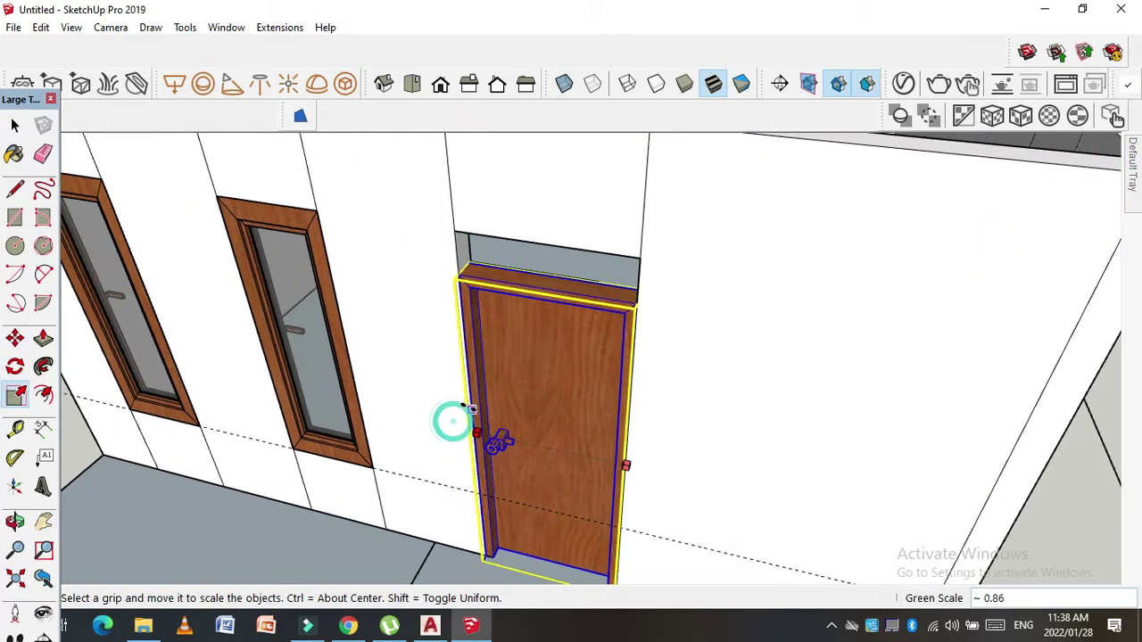
pyautogui.moveTo(552, 276); pyautogui.dragTo(579, 249)
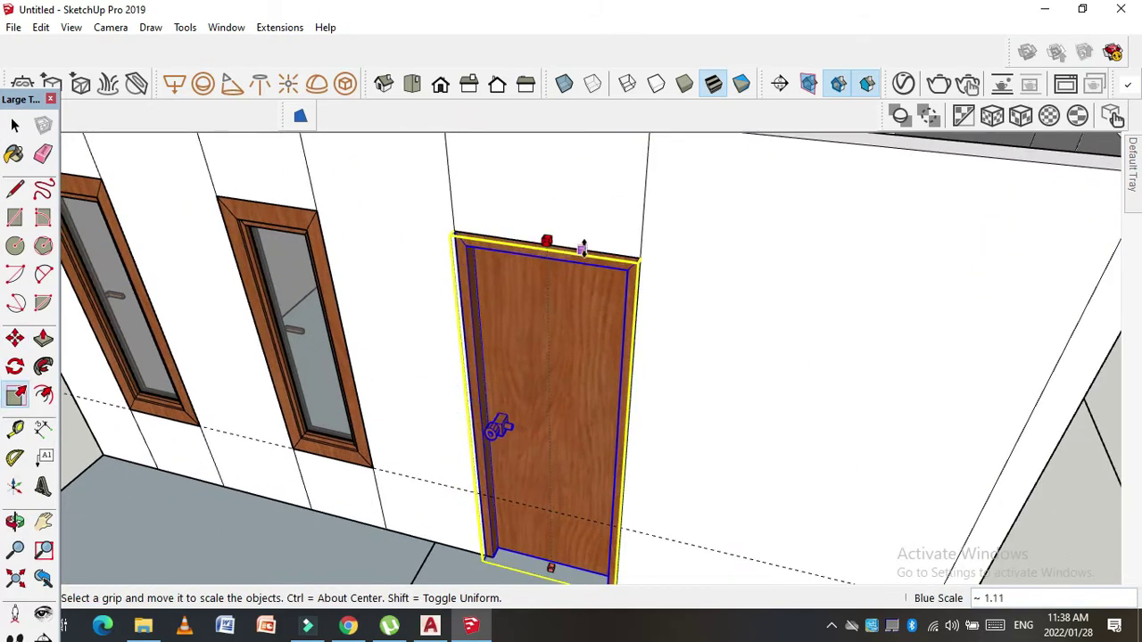
pyautogui.scroll(-3, 425, 387)
pyautogui.scroll(-2, 250, 309)
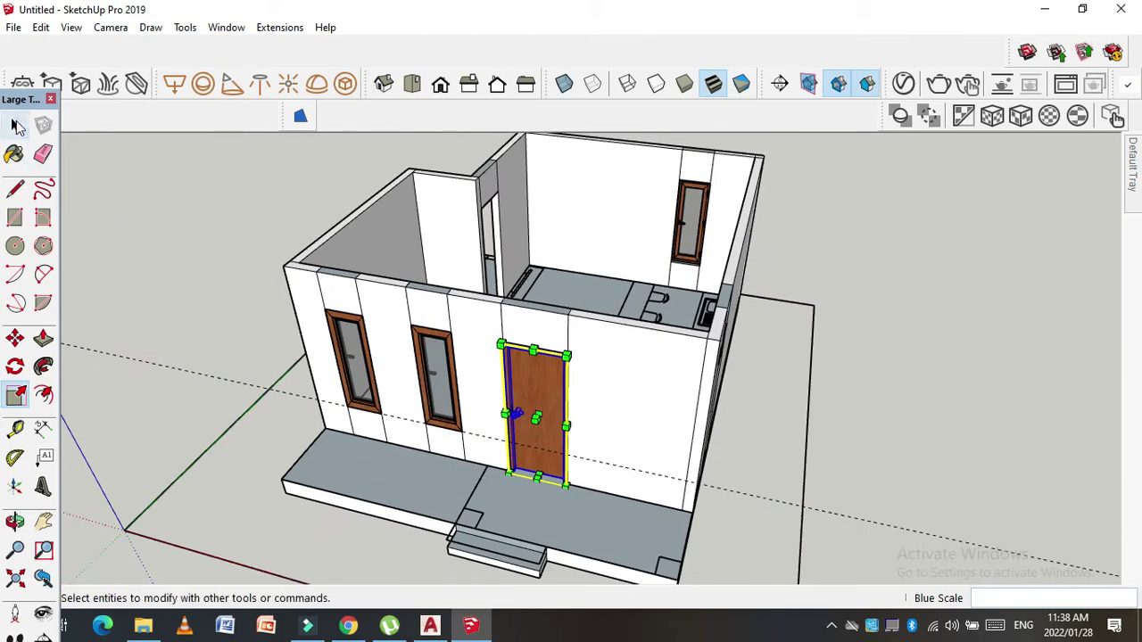
pyautogui.click(15, 126)
pyautogui.click(848, 275)
pyautogui.moveTo(909, 360)
pyautogui.mouseDown(button='middle')
pyautogui.moveTo(547, 263)
pyautogui.moveTo(185, 200)
pyautogui.mouseUp(button='middle')
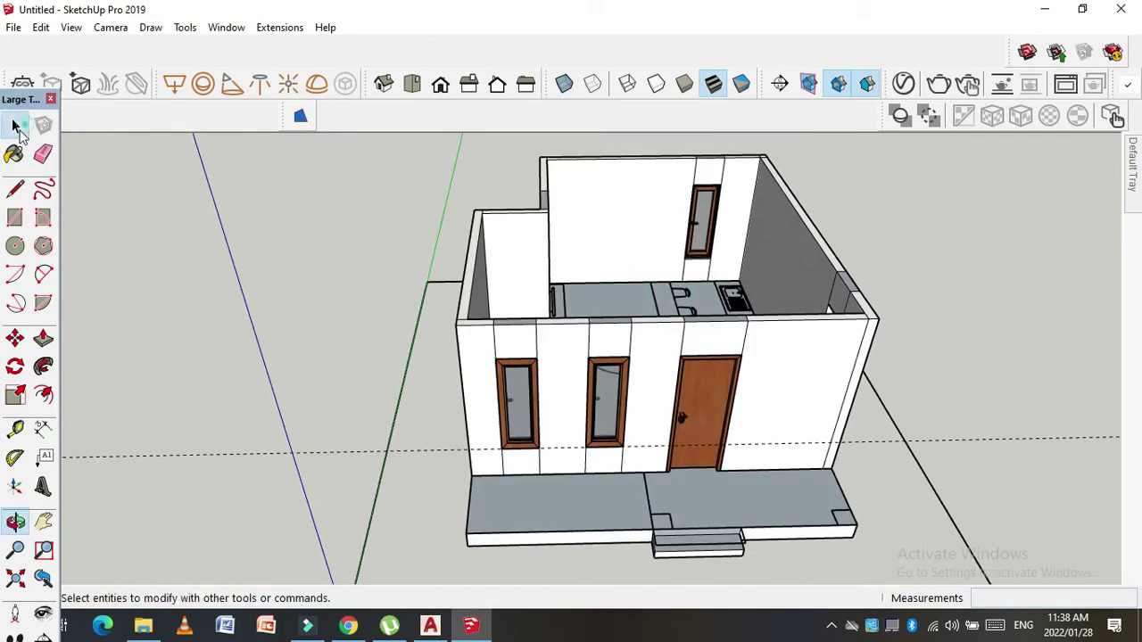
pyautogui.click(697, 400)
# Step: Copy the door to the left and rotate the copy 90 degrees
pyautogui.press('m')
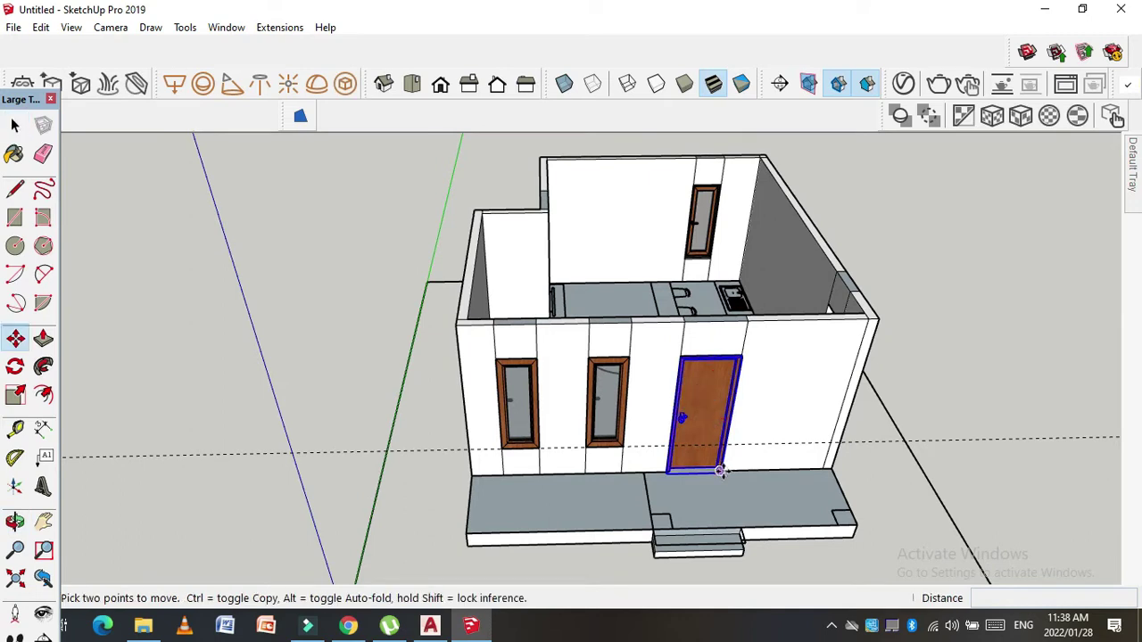
pyautogui.click(721, 471)
pyautogui.press('ctrl')
pyautogui.click(395, 247)
pyautogui.moveTo(369, 259)
pyautogui.mouseDown(button='middle')
pyautogui.moveTo(725, 300)
pyautogui.moveTo(247, 325)
pyautogui.mouseUp(button='middle')
pyautogui.click(15, 370)
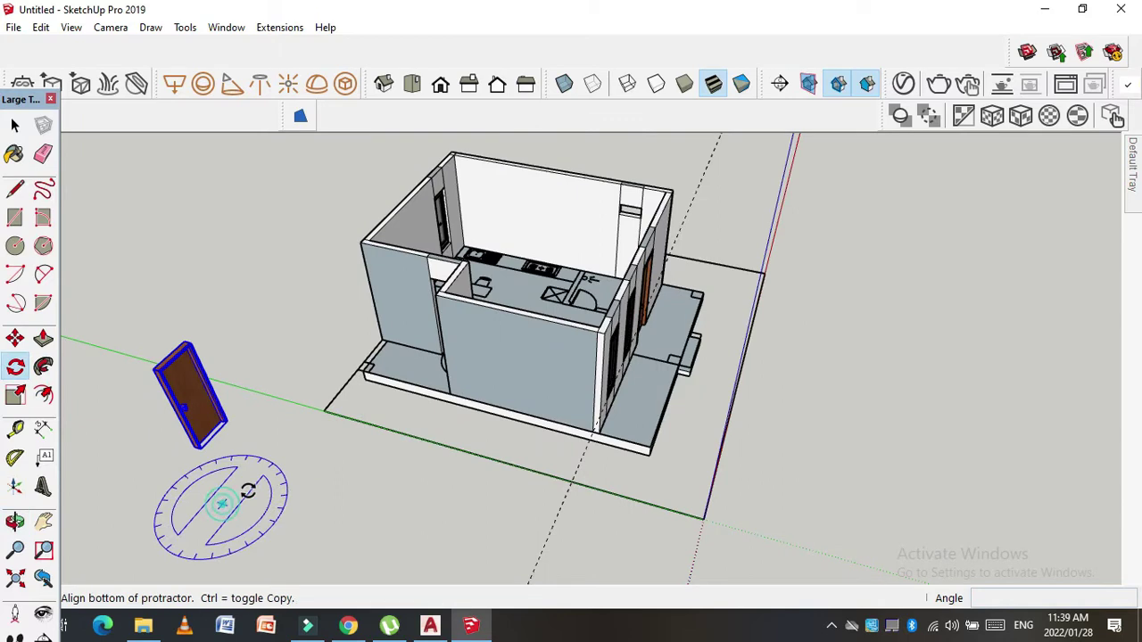
pyautogui.click(285, 421)
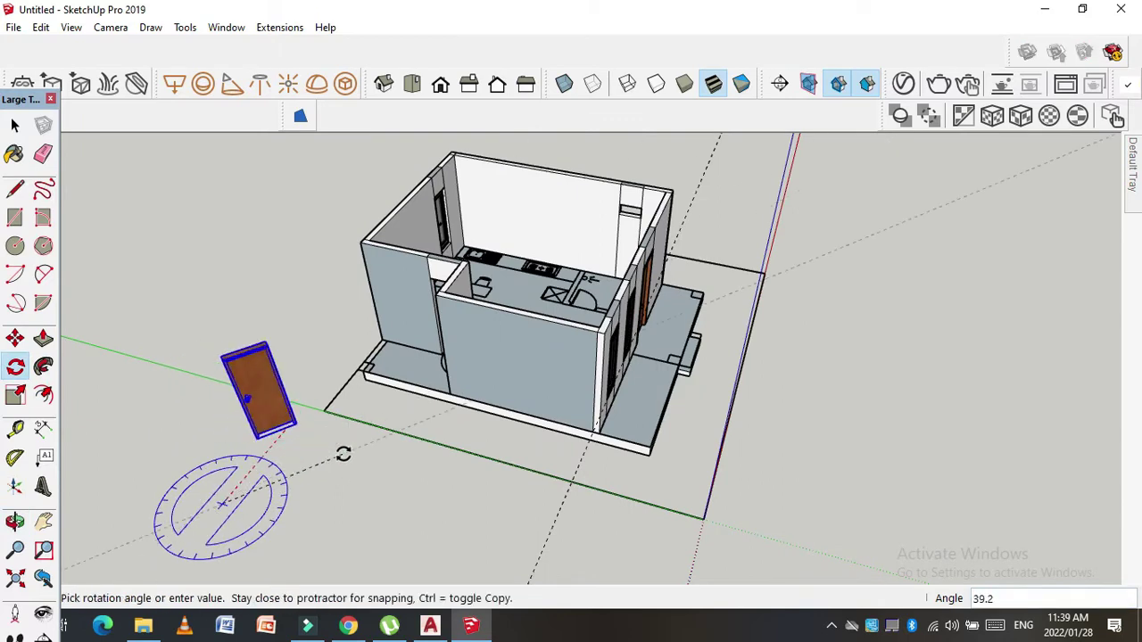
pyautogui.click(342, 447)
pyautogui.scroll(3, 223, 433)
pyautogui.scroll(3, 263, 414)
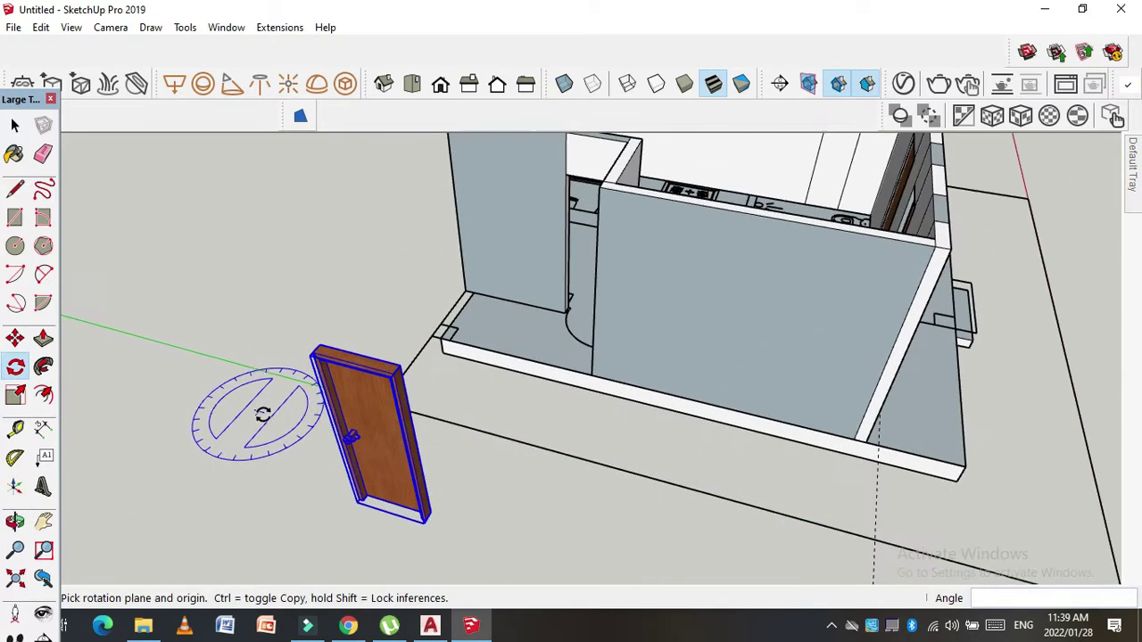
pyautogui.scroll(1, 263, 415)
# Step: Move the door copy into the interior wall opening
pyautogui.press('m')
pyautogui.click(363, 502)
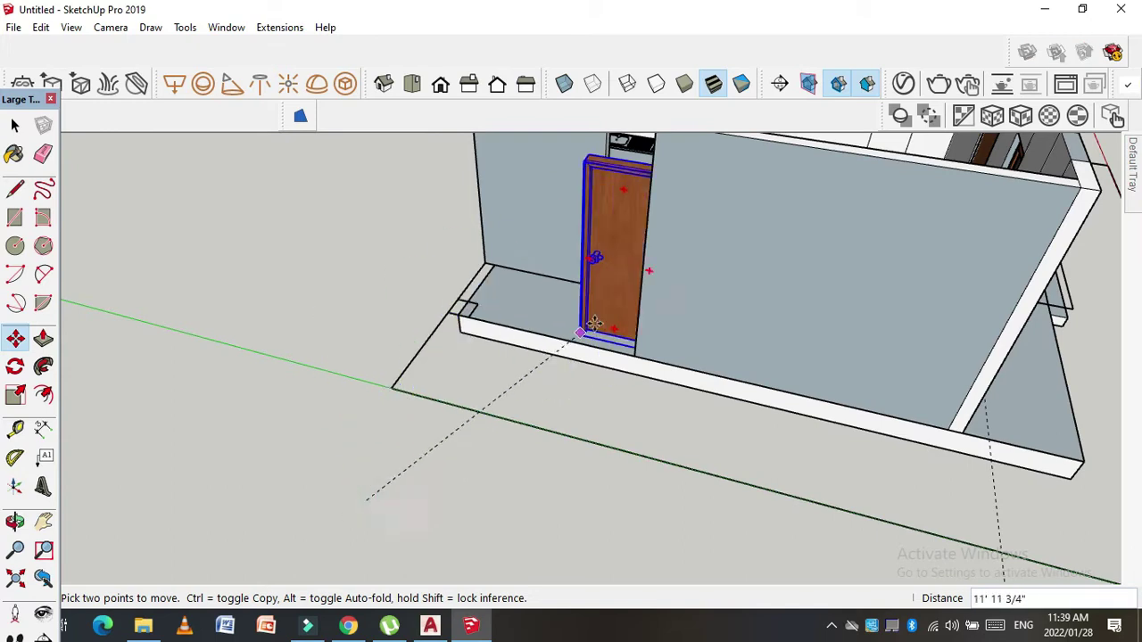
pyautogui.scroll(2, 596, 272)
pyautogui.scroll(2, 605, 272)
pyautogui.scroll(2, 602, 294)
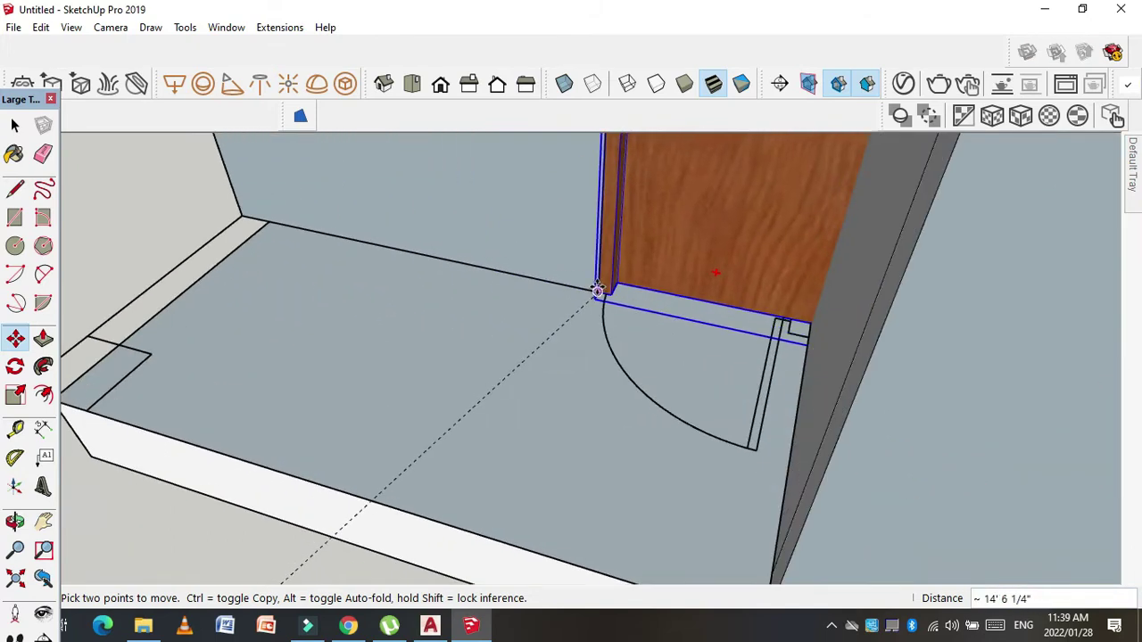
pyautogui.scroll(-3, 505, 367)
pyautogui.moveTo(458, 446)
pyautogui.mouseDown(button='middle')
pyautogui.moveTo(649, 450)
pyautogui.moveTo(555, 411)
pyautogui.mouseUp(button='middle')
pyautogui.scroll(2, 632, 255)
pyautogui.scroll(2, 633, 280)
# Step: Scale the door to about 0.92 along green so it fits the opening
pyautogui.press('s')
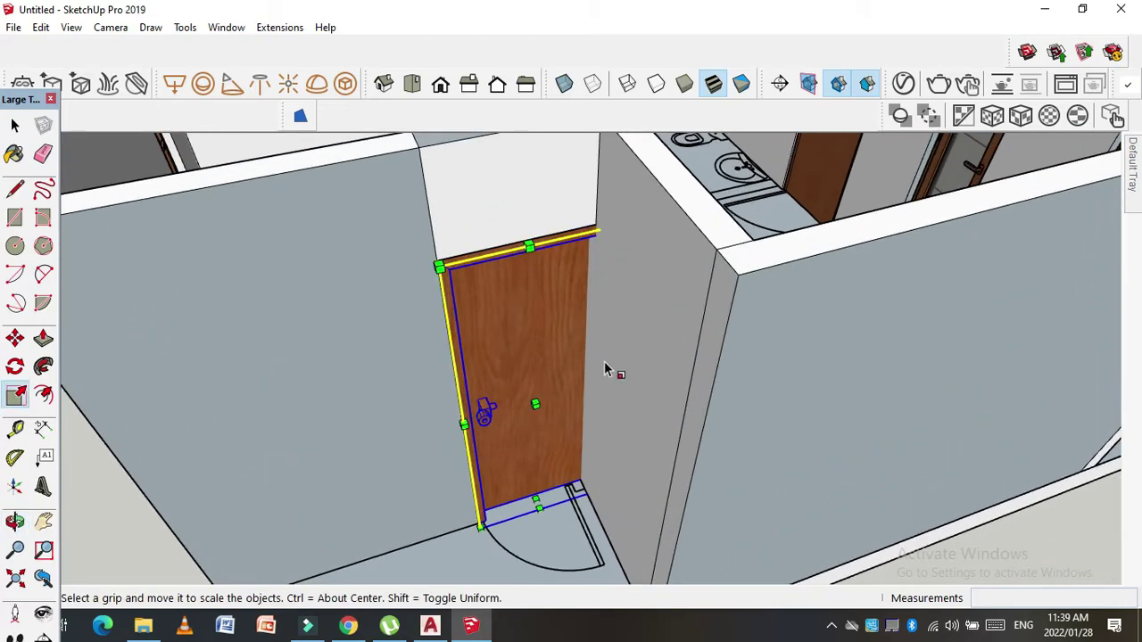
pyautogui.scroll(-1, 531, 390)
pyautogui.scroll(1, 531, 390)
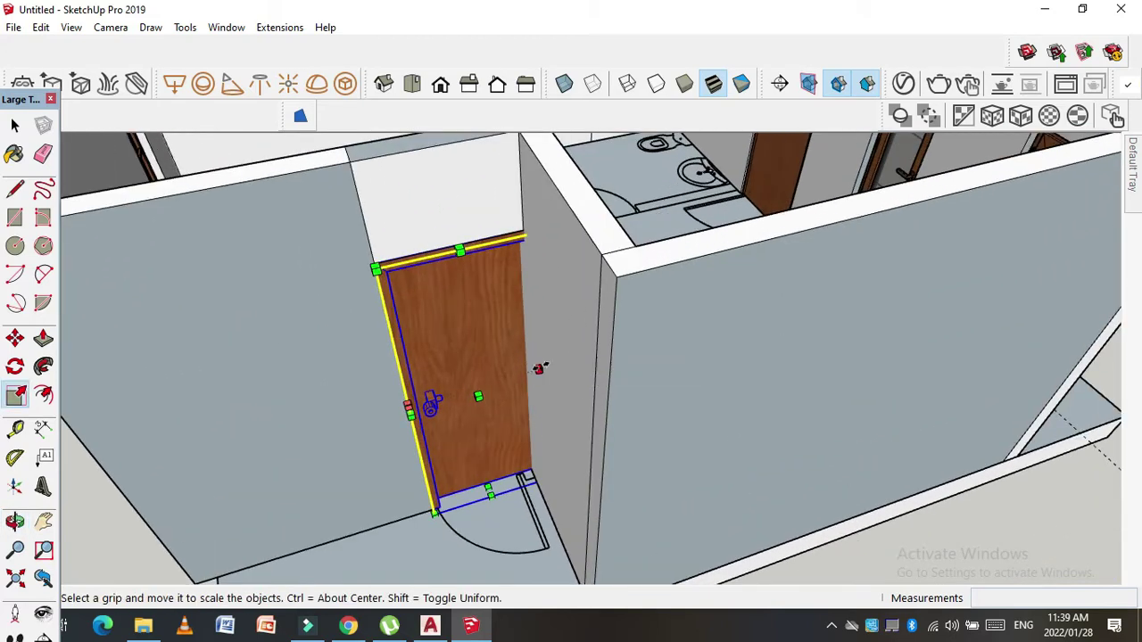
pyautogui.moveTo(539, 368); pyautogui.dragTo(532, 364)
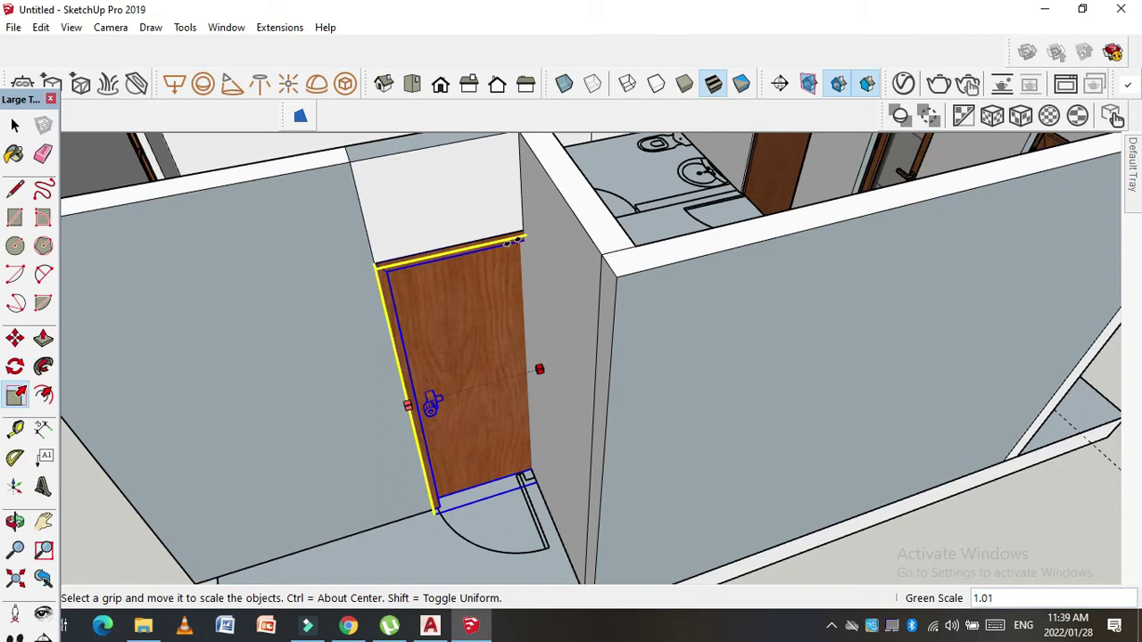
pyautogui.moveTo(512, 240); pyautogui.dragTo(515, 214)
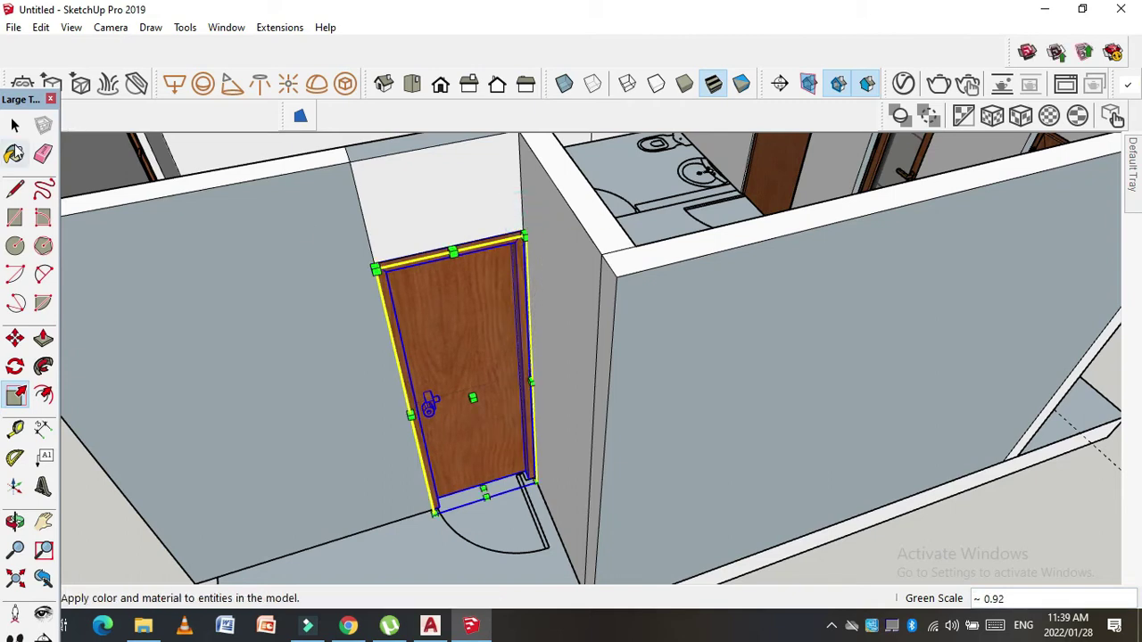
pyautogui.click(14, 125)
pyautogui.scroll(-3, 388, 404)
pyautogui.scroll(-2, 470, 440)
pyautogui.moveTo(470, 440)
pyautogui.mouseDown(button='middle')
pyautogui.moveTo(533, 410)
pyautogui.moveTo(395, 416)
pyautogui.moveTo(297, 280)
pyautogui.moveTo(318, 280)
pyautogui.moveTo(288, 361)
pyautogui.moveTo(362, 275)
pyautogui.moveTo(499, 339)
pyautogui.moveTo(526, 319)
pyautogui.moveTo(502, 395)
pyautogui.mouseUp(button='middle')
pyautogui.scroll(-3, 363, 275)
pyautogui.scroll(-2, 502, 395)
pyautogui.scroll(4, 466, 489)
pyautogui.scroll(2, 505, 499)
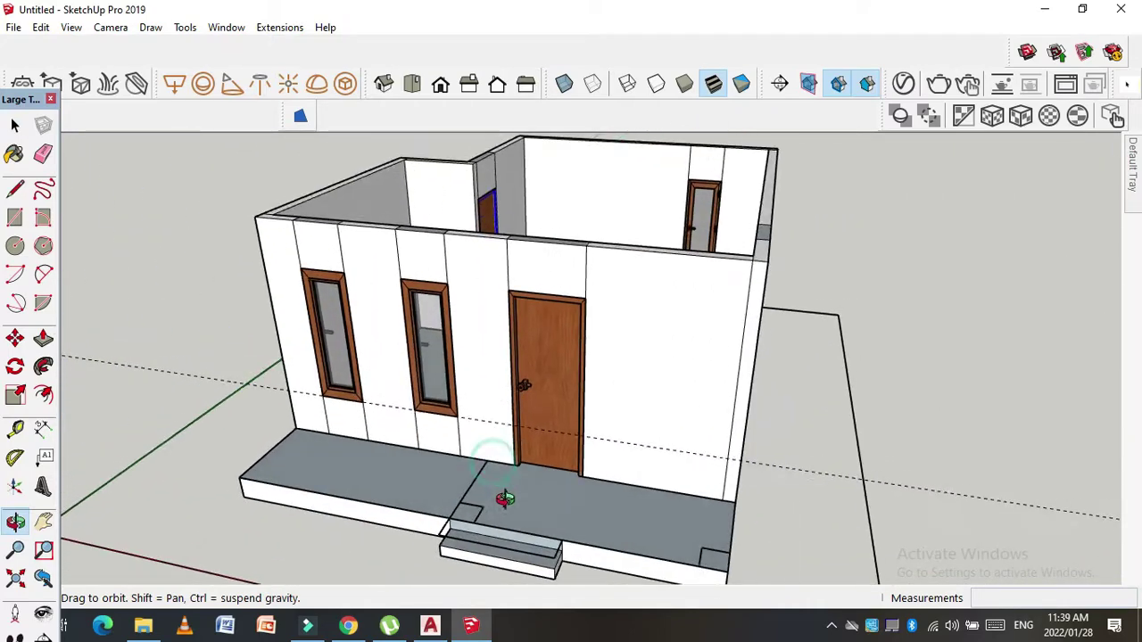
# Step: Draw a small square column base on the porch beside the front steps and group it
pyautogui.moveTo(505, 499); pyautogui.dragTo(508, 491)
pyautogui.click(462, 509)
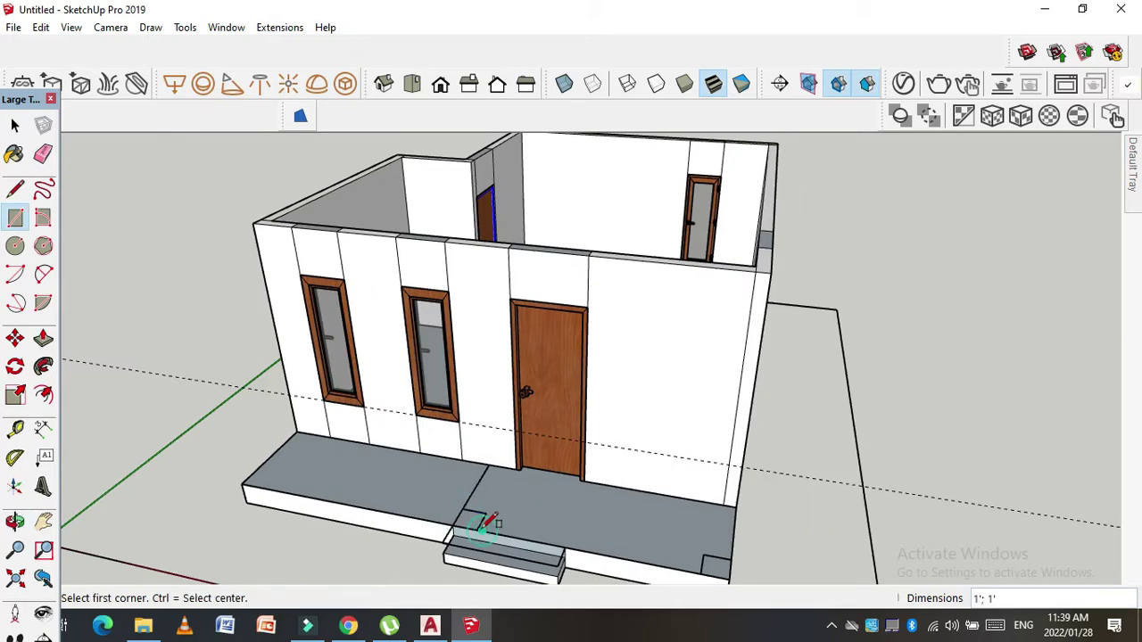
pyautogui.click(15, 127)
pyautogui.scroll(-2, 433, 486)
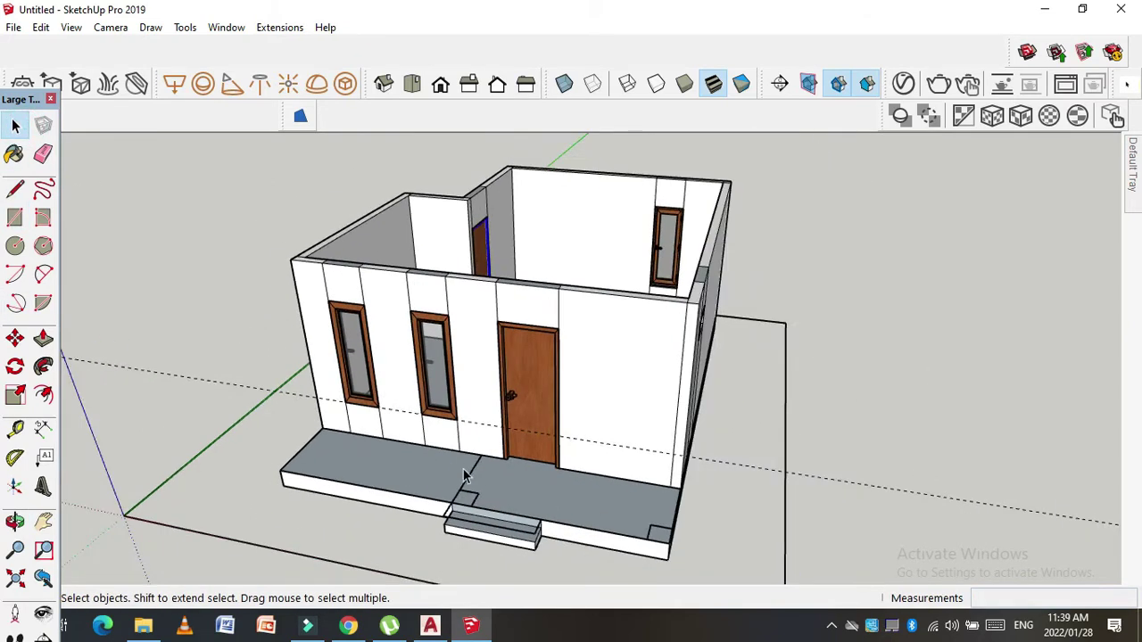
pyautogui.scroll(3, 476, 510)
pyautogui.scroll(2, 473, 517)
pyautogui.rightClick(473, 517)
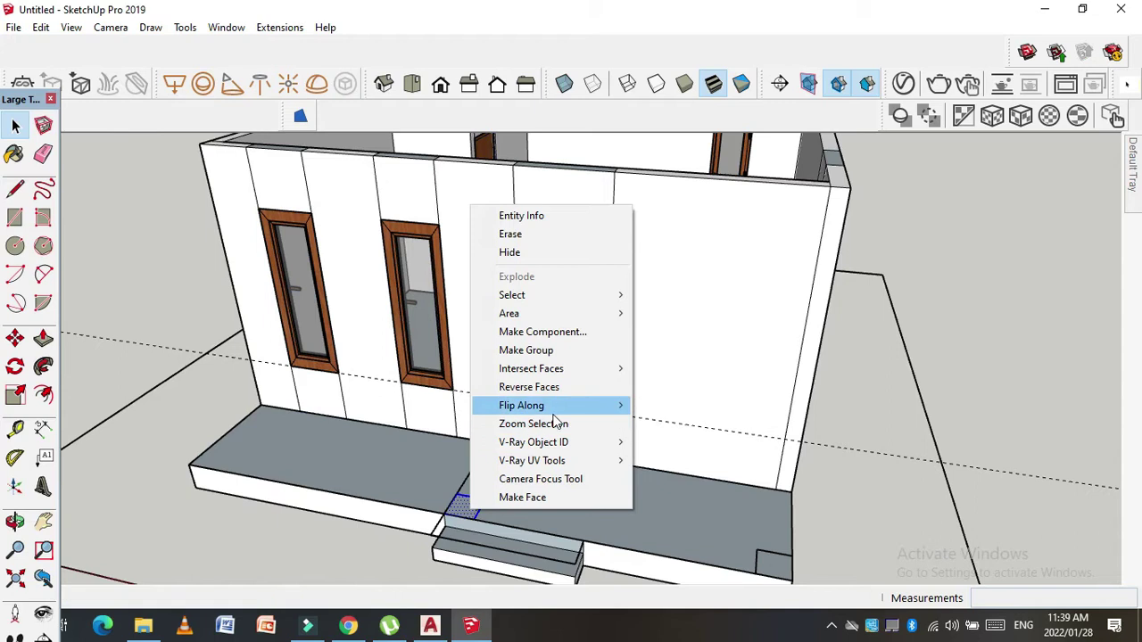
pyautogui.click(540, 351)
# Step: Push/Pull the square up 10' into a porch column
pyautogui.doubleClick(473, 506)
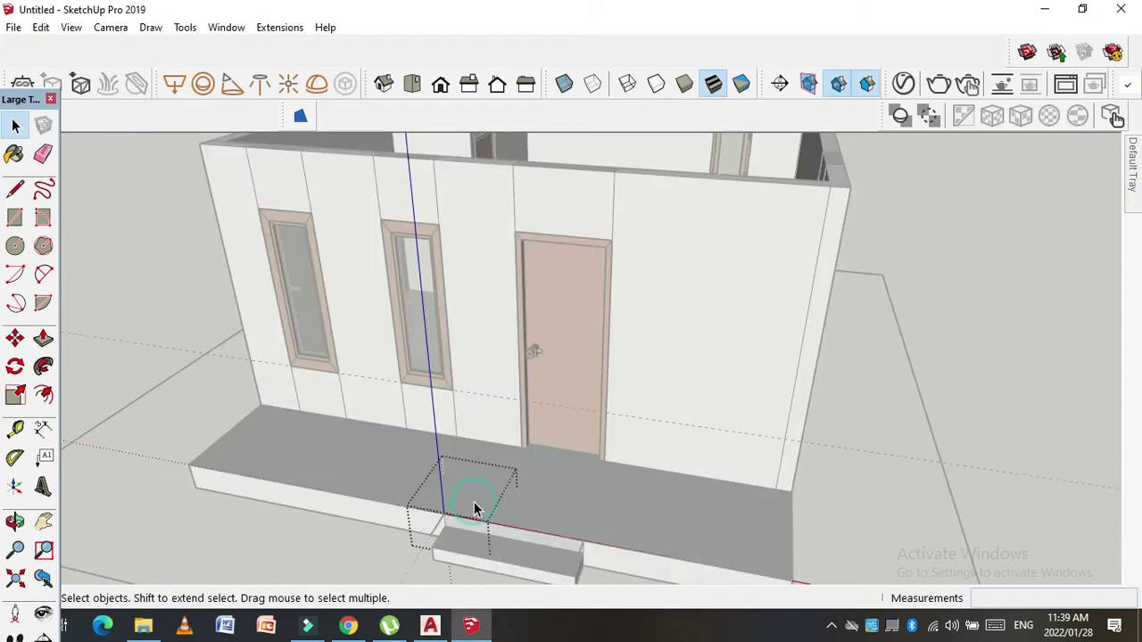
pyautogui.press('p')
pyautogui.click(469, 515)
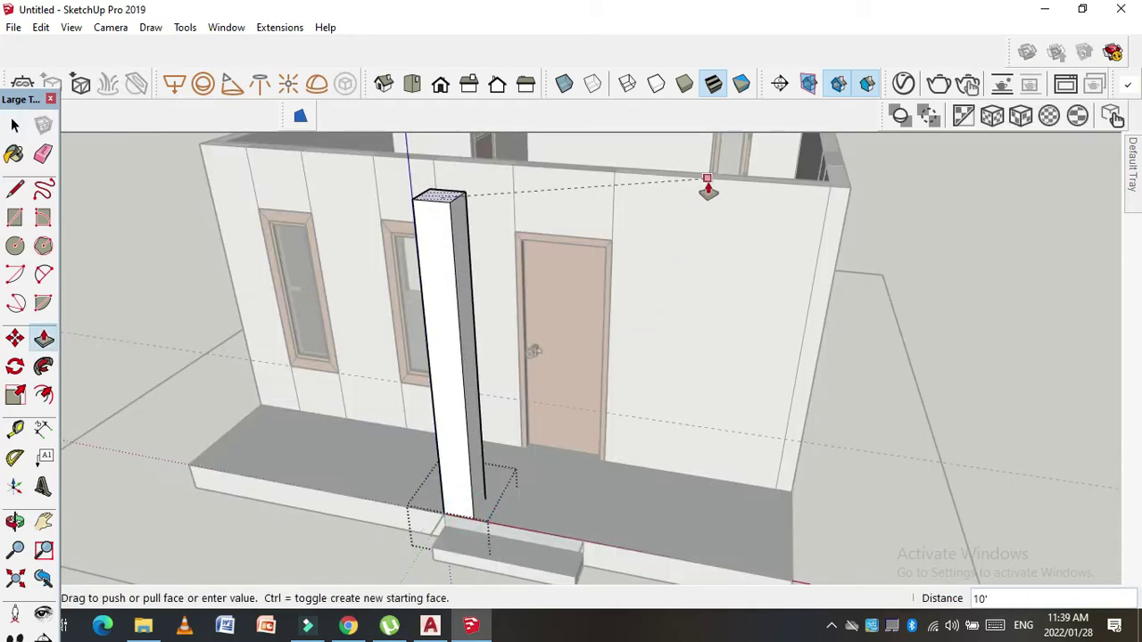
pyautogui.click(708, 184)
pyautogui.click(13, 128)
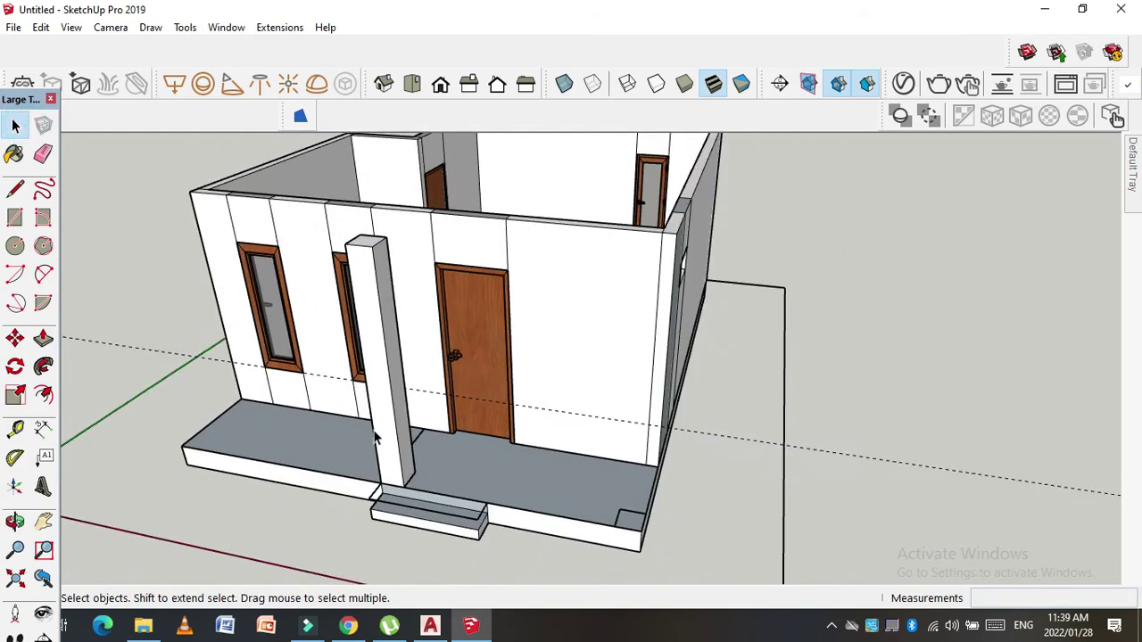
# Step: Copy the column to the porch's right front corner
pyautogui.press('m')
pyautogui.press('ctrl')
pyautogui.click(395, 486)
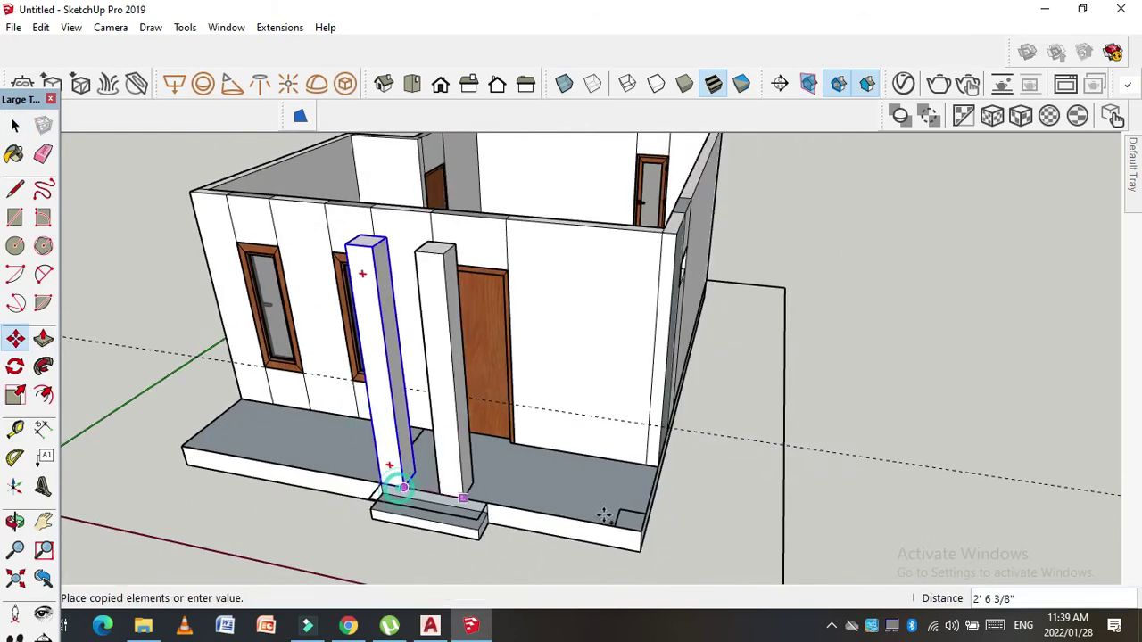
pyautogui.click(596, 542)
pyautogui.scroll(-3, 596, 543)
pyautogui.moveTo(434, 459)
pyautogui.mouseDown(button='middle')
pyautogui.moveTo(501, 404)
pyautogui.moveTo(333, 500)
pyautogui.moveTo(282, 515)
pyautogui.moveTo(313, 494)
pyautogui.moveTo(262, 509)
pyautogui.moveTo(158, 477)
pyautogui.moveTo(479, 491)
pyautogui.moveTo(463, 499)
pyautogui.moveTo(482, 489)
pyautogui.mouseUp(button='middle')
pyautogui.scroll(-3, 501, 404)
pyautogui.scroll(2, 408, 453)
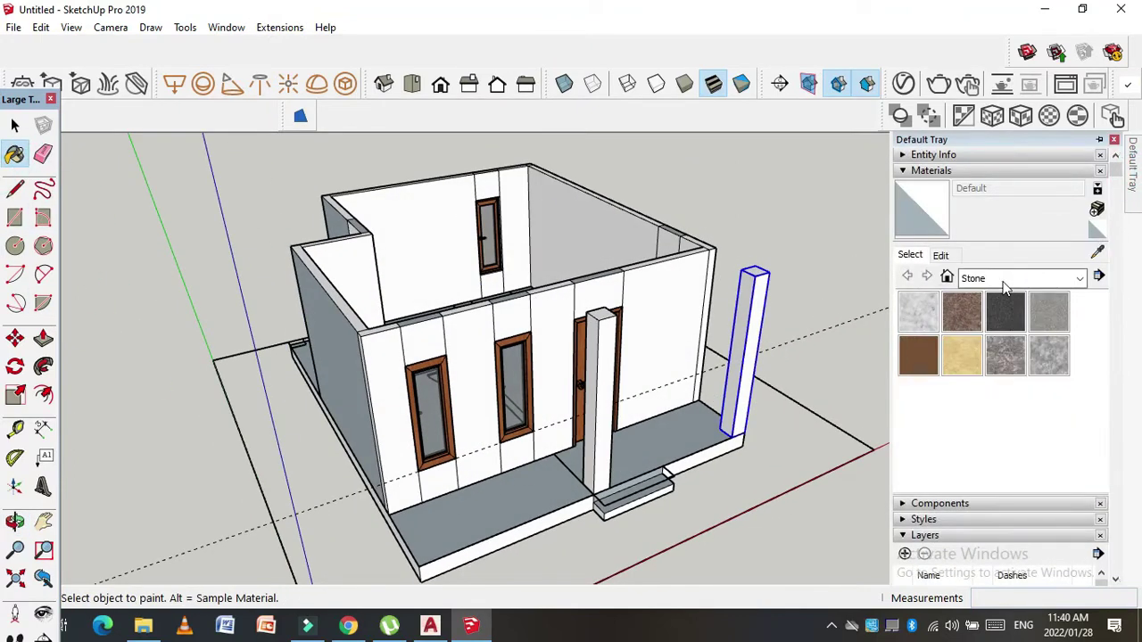
# Step: Paint the walls with a grey concrete swatch from the Asphalt and Concrete materials
pyautogui.click(1004, 284)
pyautogui.click(1016, 295)
pyautogui.click(1050, 357)
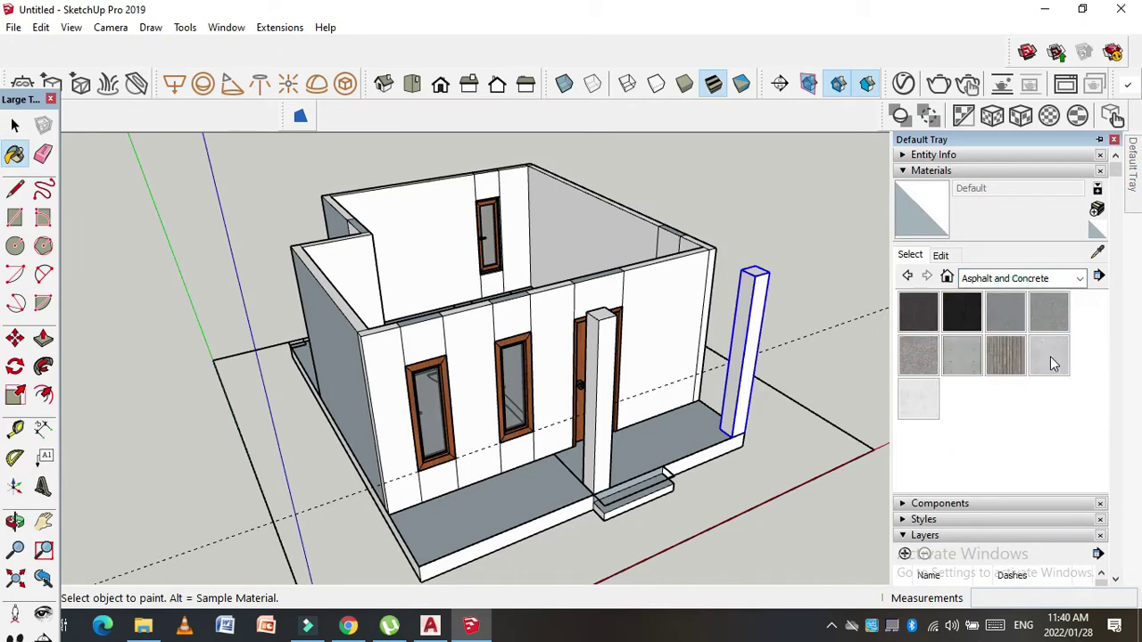
pyautogui.click(433, 352)
pyautogui.scroll(2, 407, 316)
pyautogui.scroll(2, 403, 315)
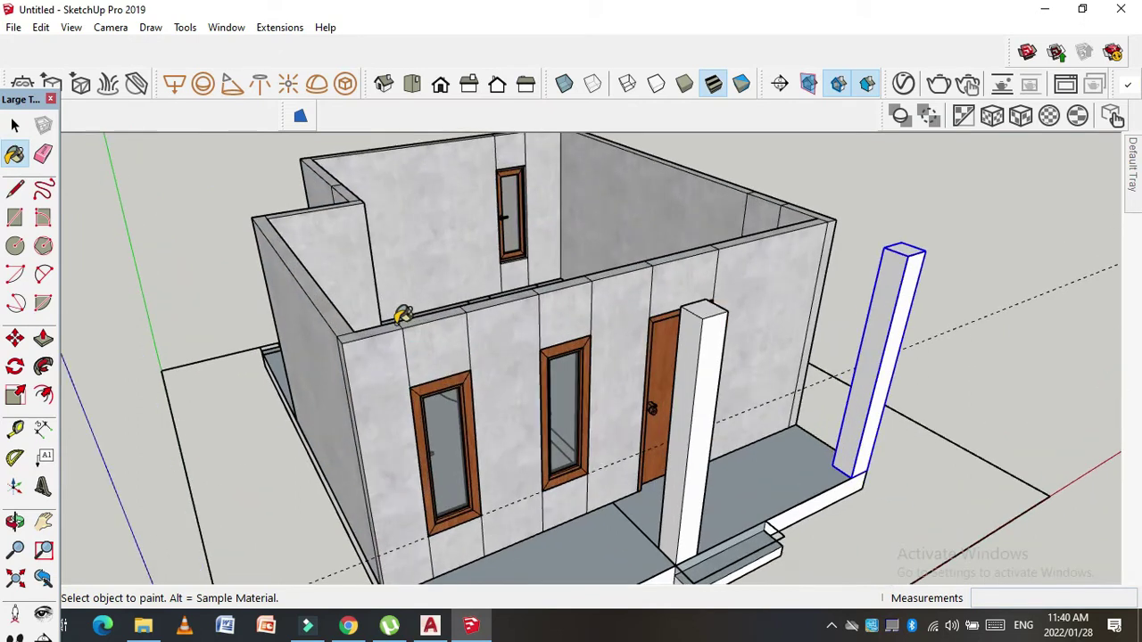
pyautogui.scroll(1, 500, 412)
pyautogui.scroll(2, 482, 383)
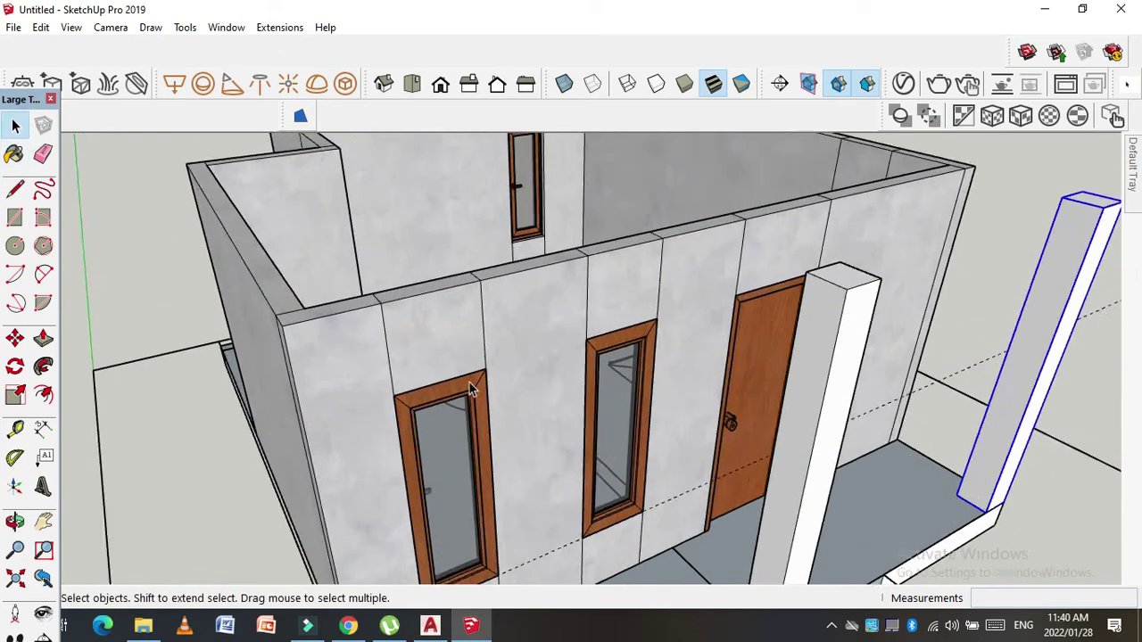
pyautogui.scroll(2, 446, 350)
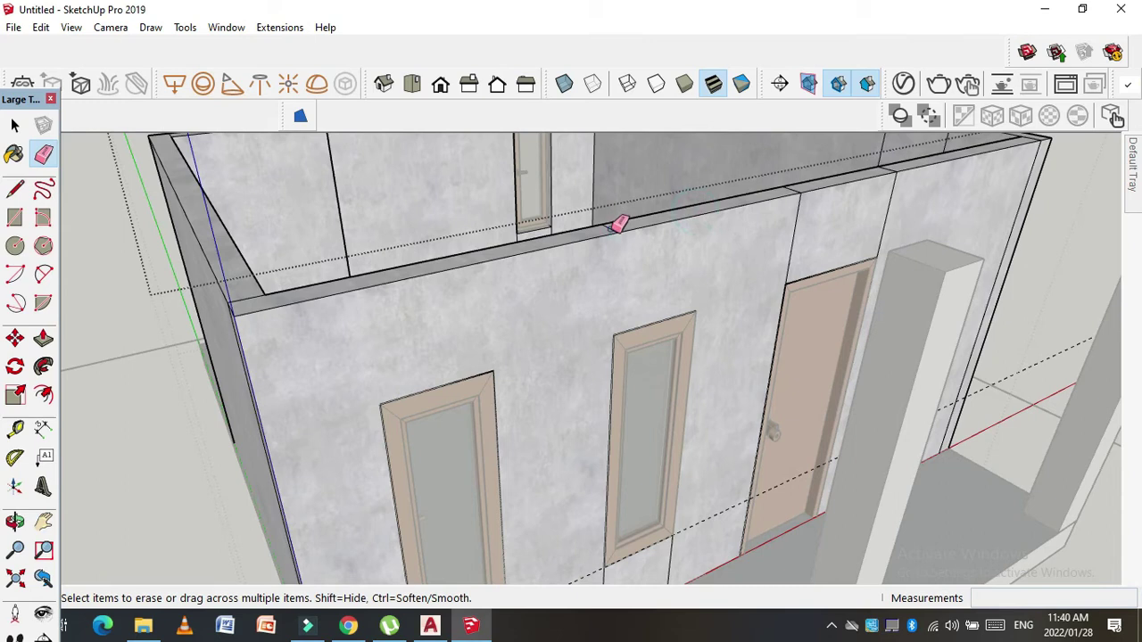
# Step: Orbit around the house from above, inside the rooms, and the porch side to inspect the wall edges
pyautogui.scroll(2, 881, 198)
pyautogui.scroll(1, 887, 172)
pyautogui.scroll(-1, 727, 205)
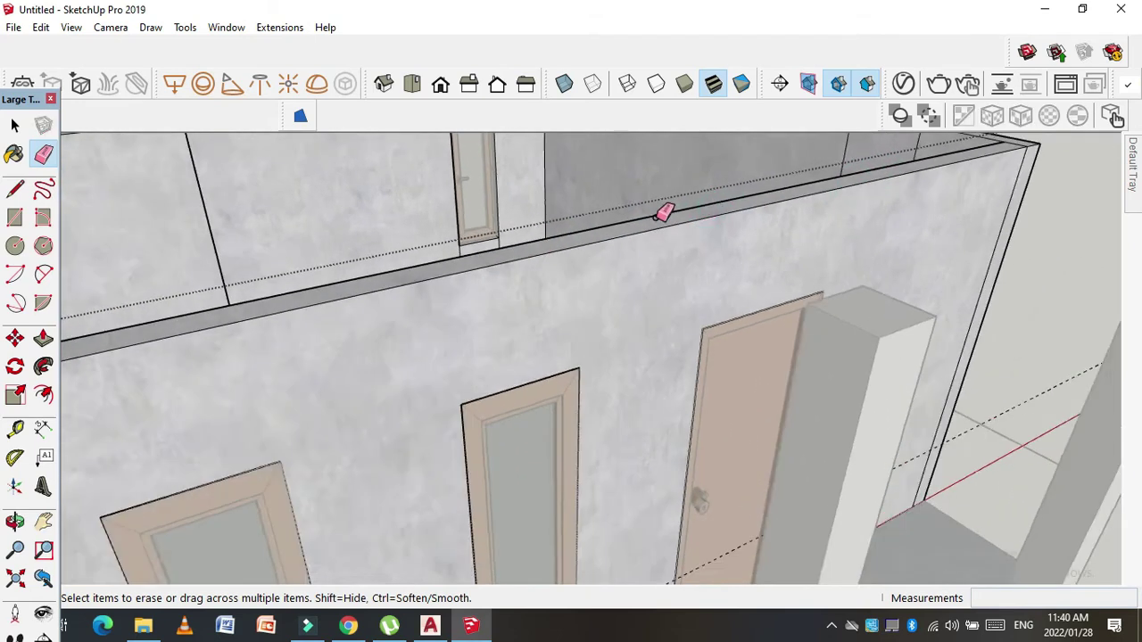
pyautogui.scroll(-3, 687, 190)
pyautogui.scroll(2, 530, 440)
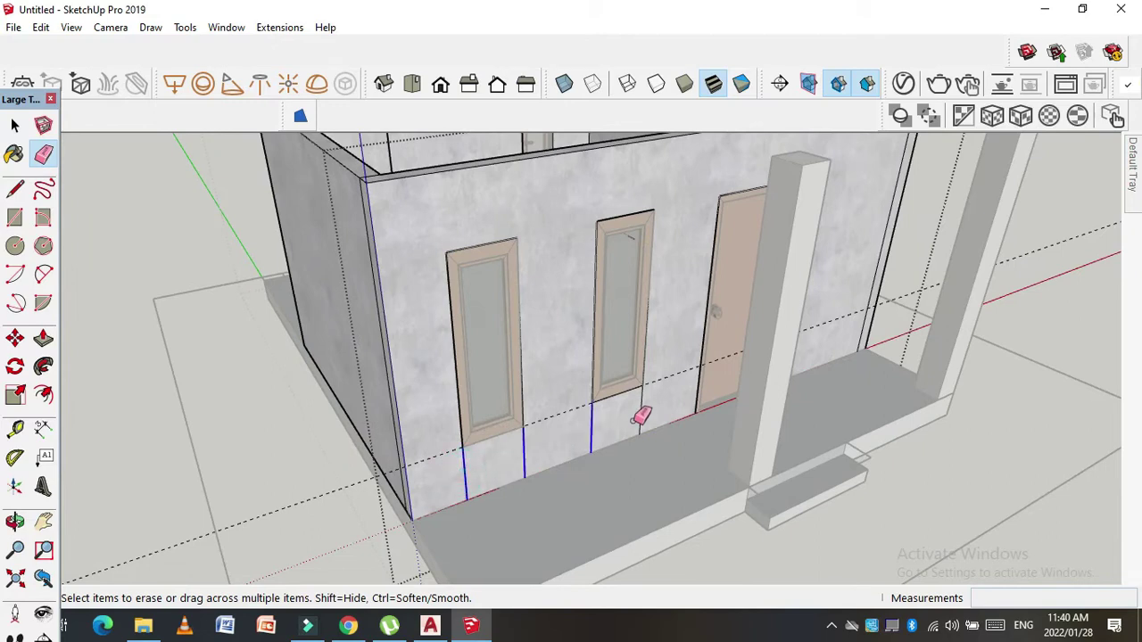
pyautogui.scroll(-3, 669, 401)
pyautogui.moveTo(669, 401); pyautogui.dragTo(497, 220, button='middle')
pyautogui.scroll(2, 495, 220)
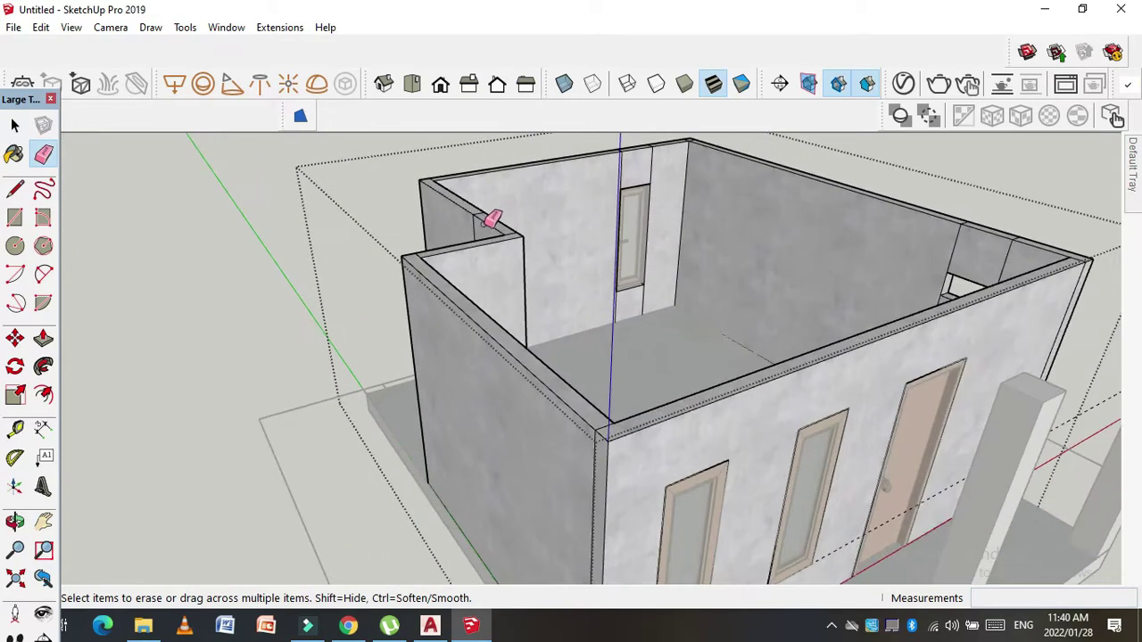
pyautogui.scroll(2, 489, 214)
pyautogui.scroll(1, 483, 214)
pyautogui.scroll(-3, 295, 321)
pyautogui.scroll(2, 600, 193)
pyautogui.moveTo(340, 339); pyautogui.dragTo(533, 264, button='middle')
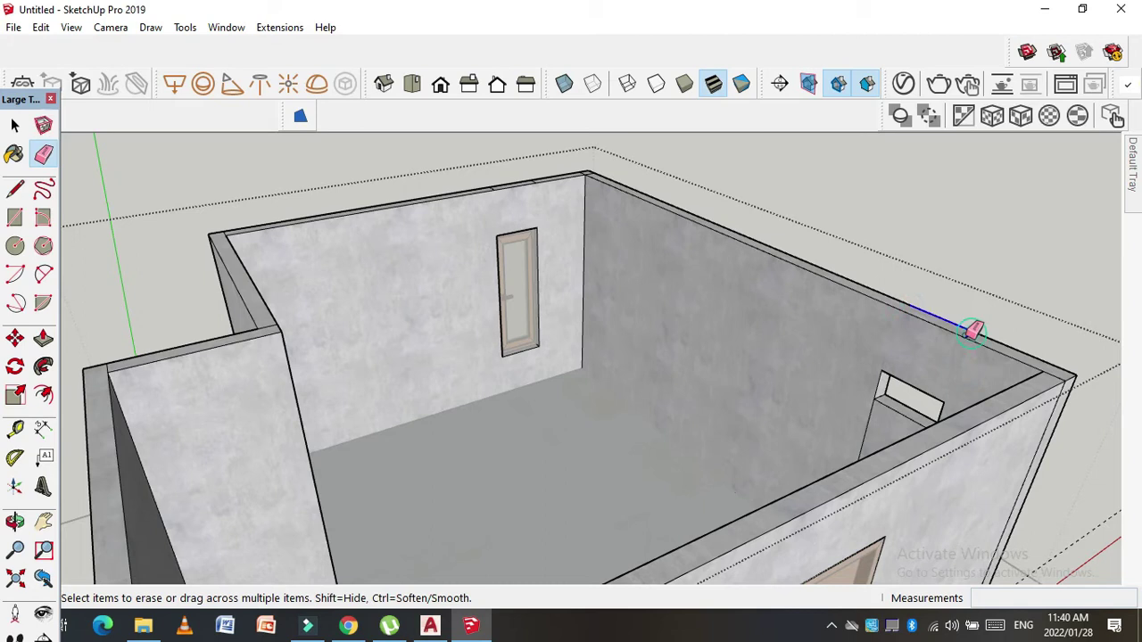
pyautogui.moveTo(972, 330); pyautogui.dragTo(856, 305, button='middle')
pyautogui.scroll(2, 905, 305)
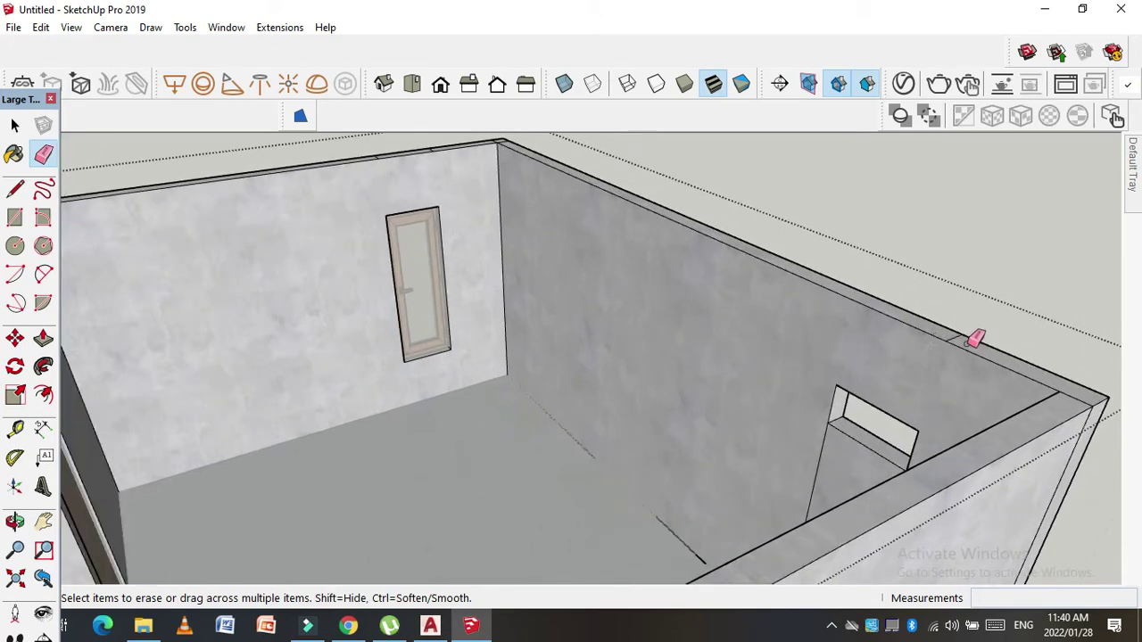
pyautogui.scroll(2, 930, 411)
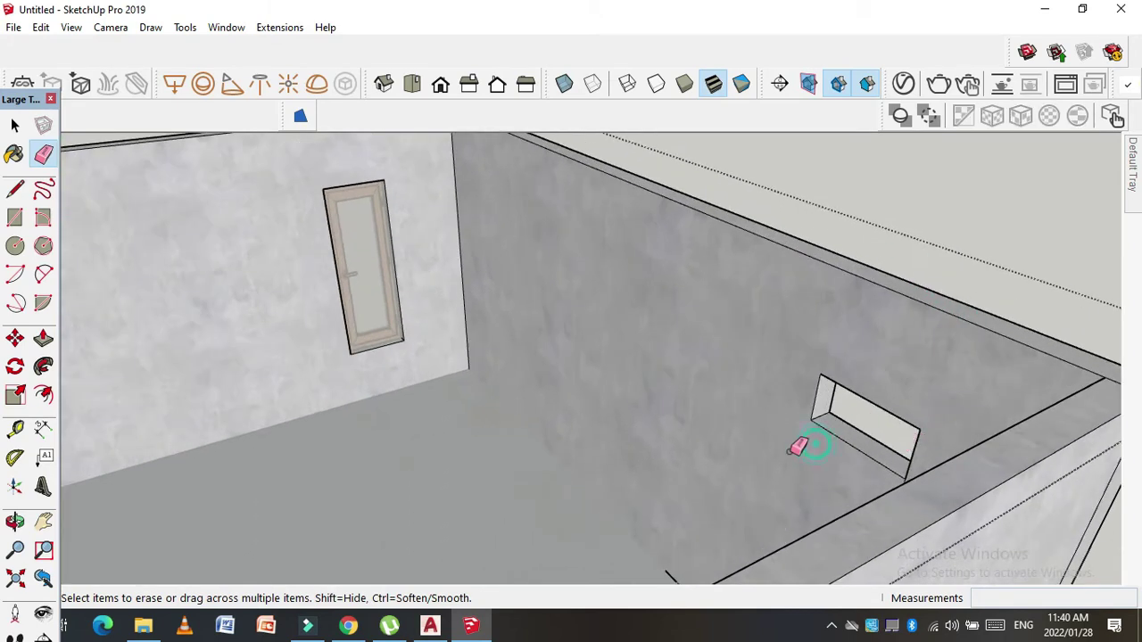
pyautogui.scroll(-3, 800, 448)
pyautogui.moveTo(805, 415); pyautogui.dragTo(435, 474, button='middle')
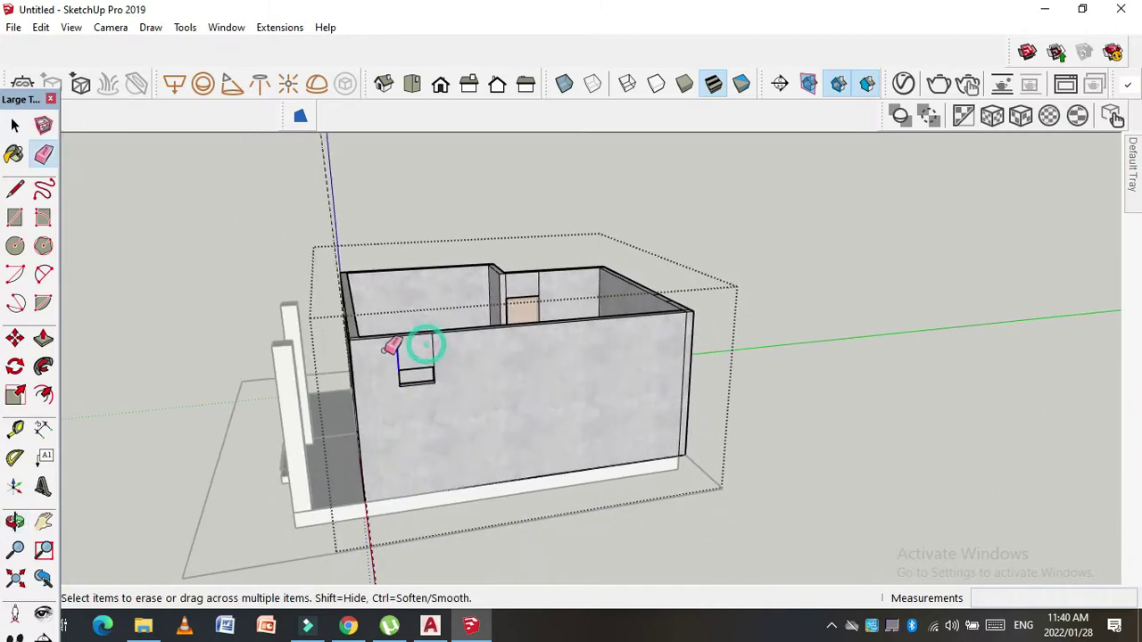
pyautogui.moveTo(440, 344); pyautogui.dragTo(643, 506, button='middle')
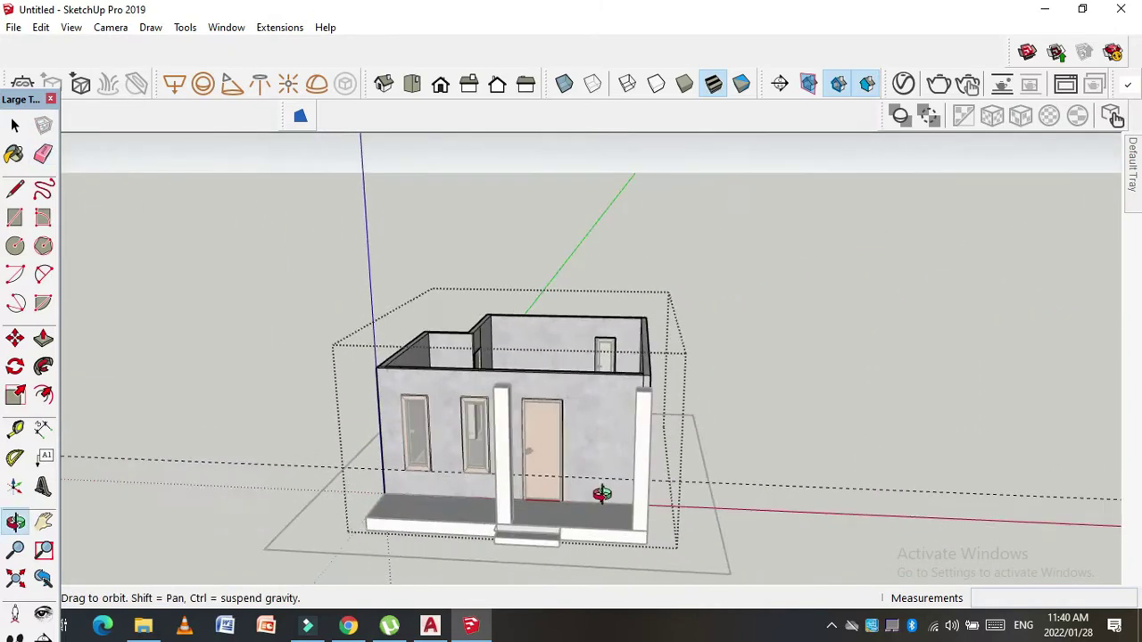
pyautogui.scroll(-3, 553, 419)
pyautogui.moveTo(474, 339); pyautogui.dragTo(530, 497, button='middle')
pyautogui.scroll(3, 378, 408)
pyautogui.moveTo(377, 407)
pyautogui.mouseDown(button='middle')
pyautogui.moveTo(444, 443)
pyautogui.moveTo(6, 176)
pyautogui.mouseUp(button='middle')
pyautogui.scroll(3, 630, 508)
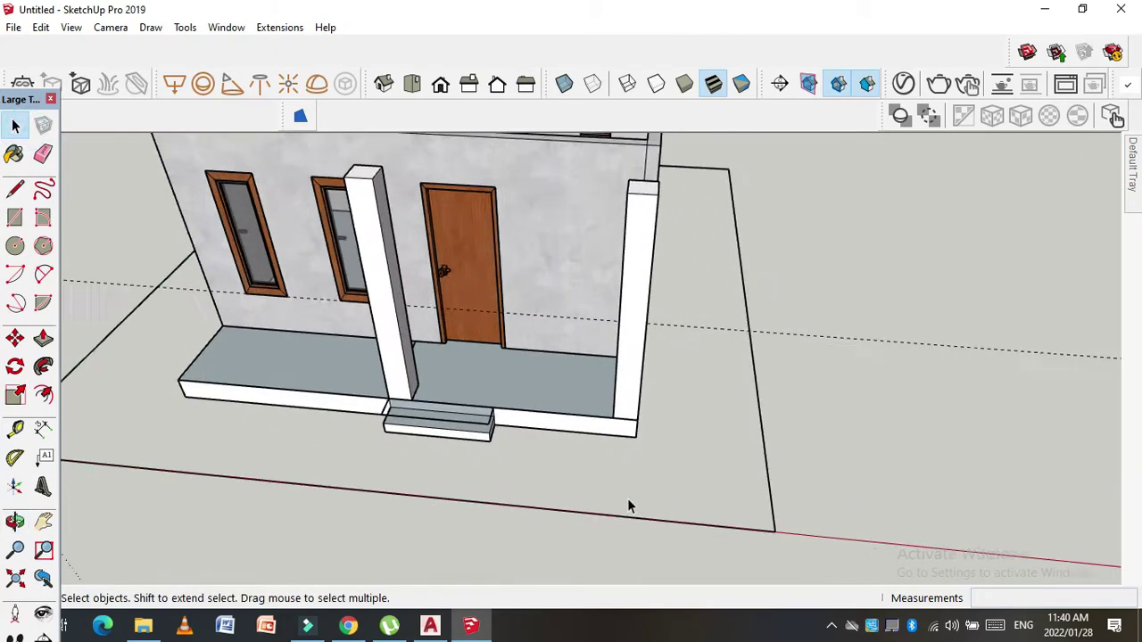
pyautogui.scroll(3, 421, 435)
pyautogui.scroll(2, 421, 436)
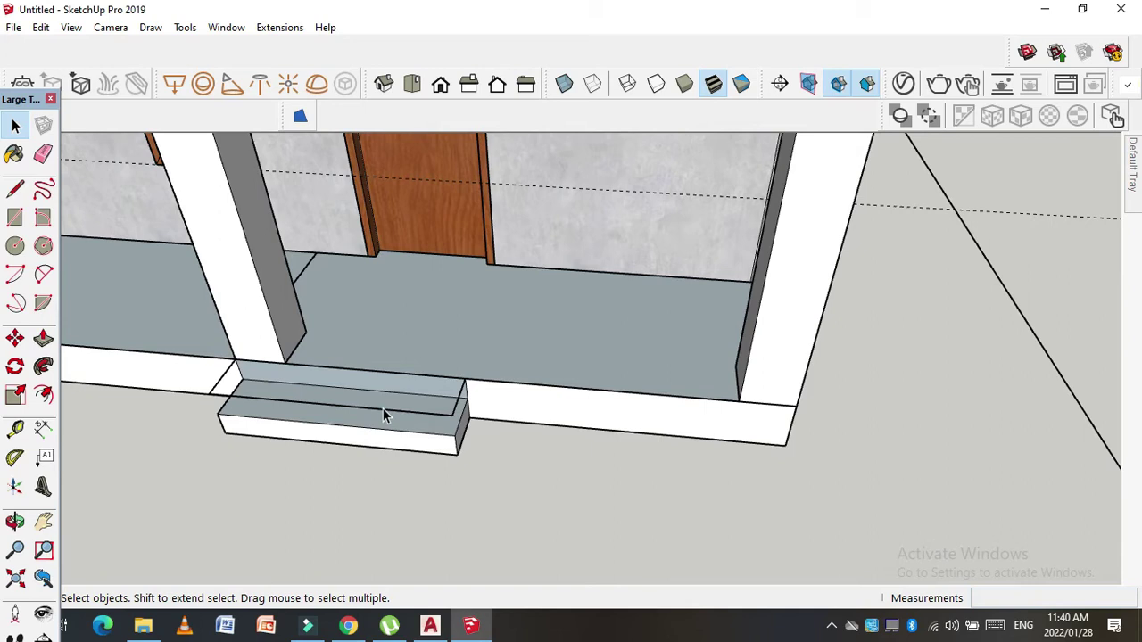
pyautogui.moveTo(382, 411); pyautogui.dragTo(537, 464, button='middle')
# Step: Draw a ground rectangle around the house base and make it a group
pyautogui.scroll(-3, 537, 464)
pyautogui.scroll(-2, 553, 459)
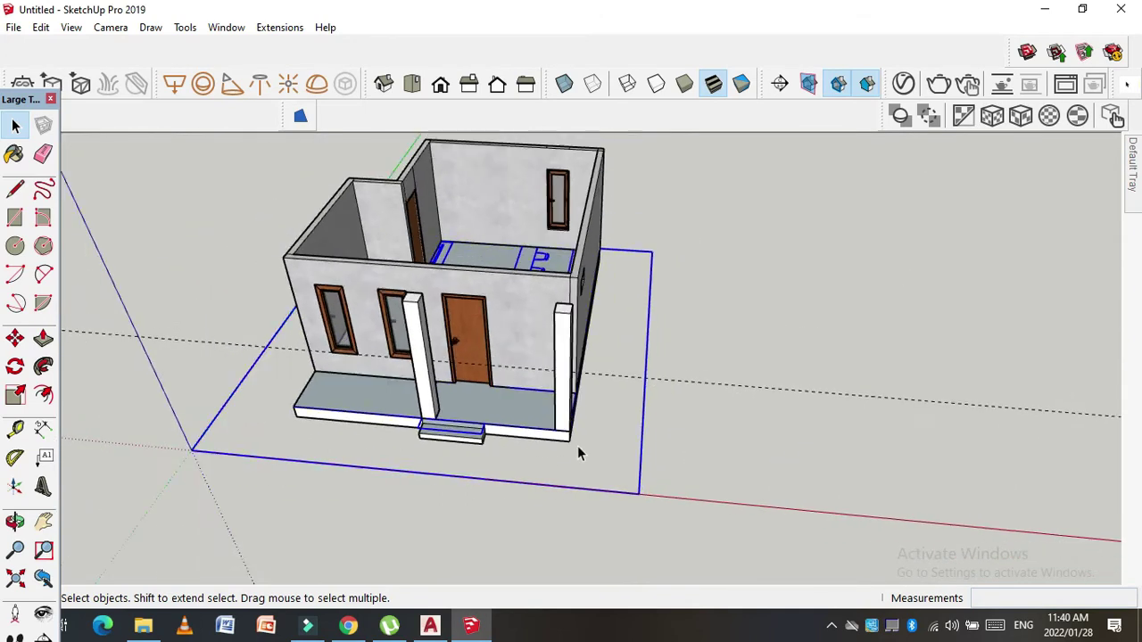
pyautogui.press('r')
pyautogui.click(192, 449)
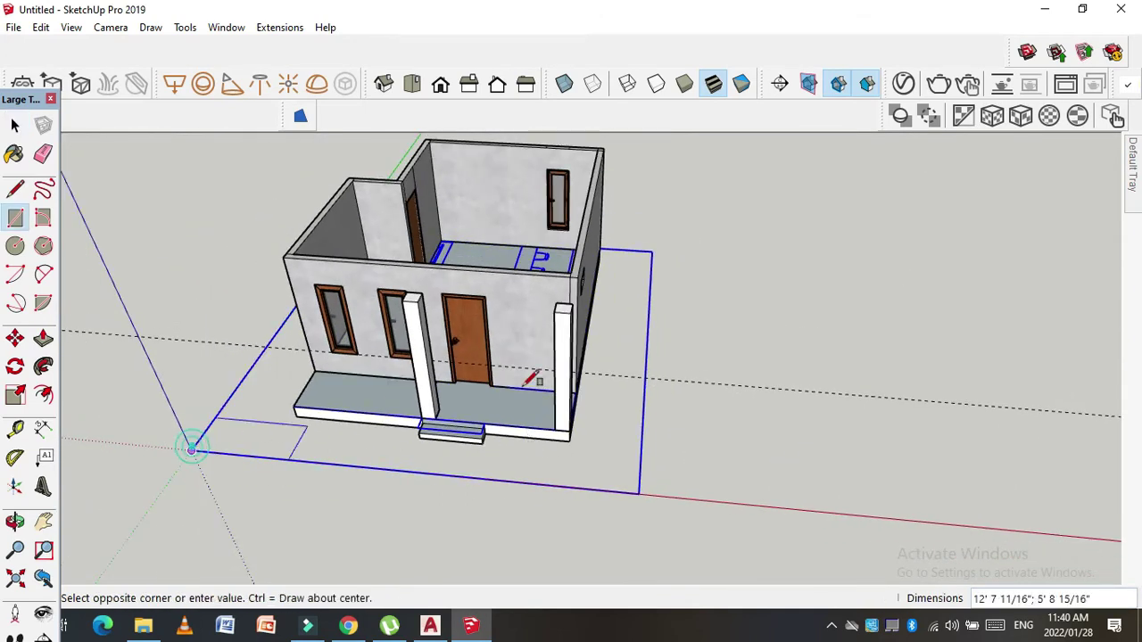
pyautogui.click(652, 251)
pyautogui.click(12, 126)
pyautogui.rightClick(622, 470)
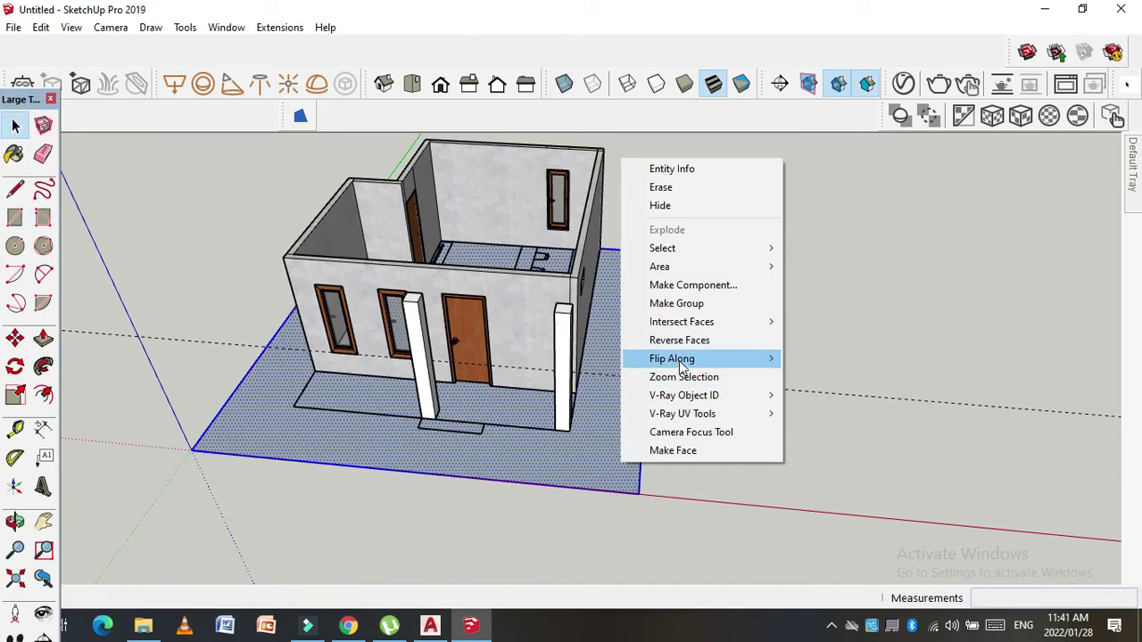
pyautogui.click(676, 303)
# Step: Lower the ground slab group 1' below the house
pyautogui.moveTo(626, 361)
pyautogui.mouseDown(button='middle')
pyautogui.moveTo(558, 223)
pyautogui.moveTo(603, 255)
pyautogui.moveTo(607, 277)
pyautogui.mouseUp(button='middle')
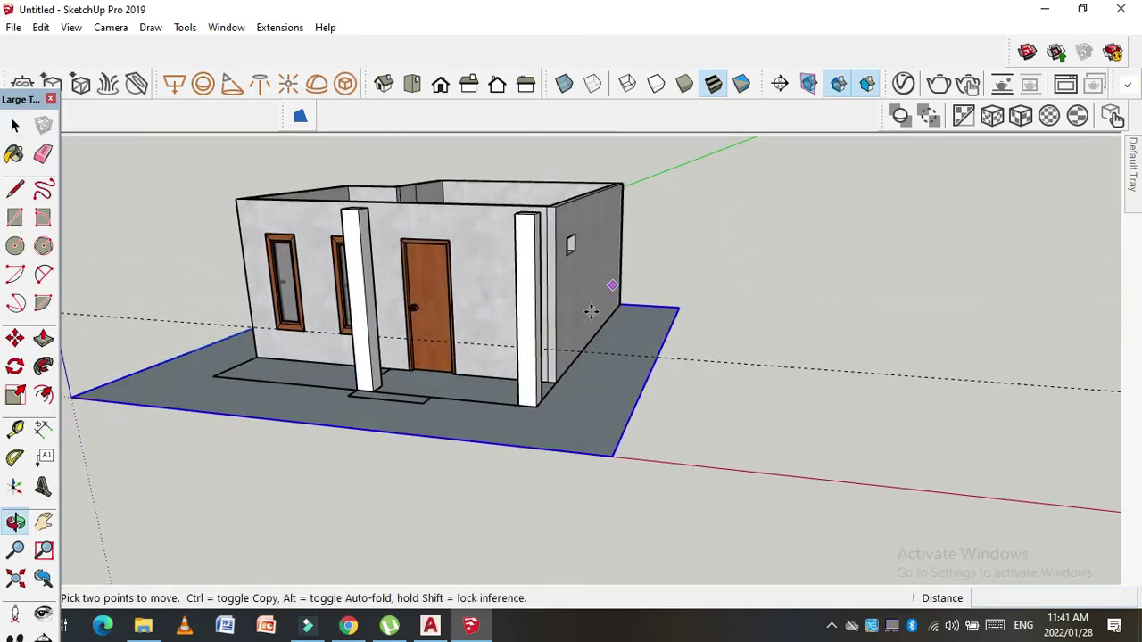
pyautogui.click(555, 382)
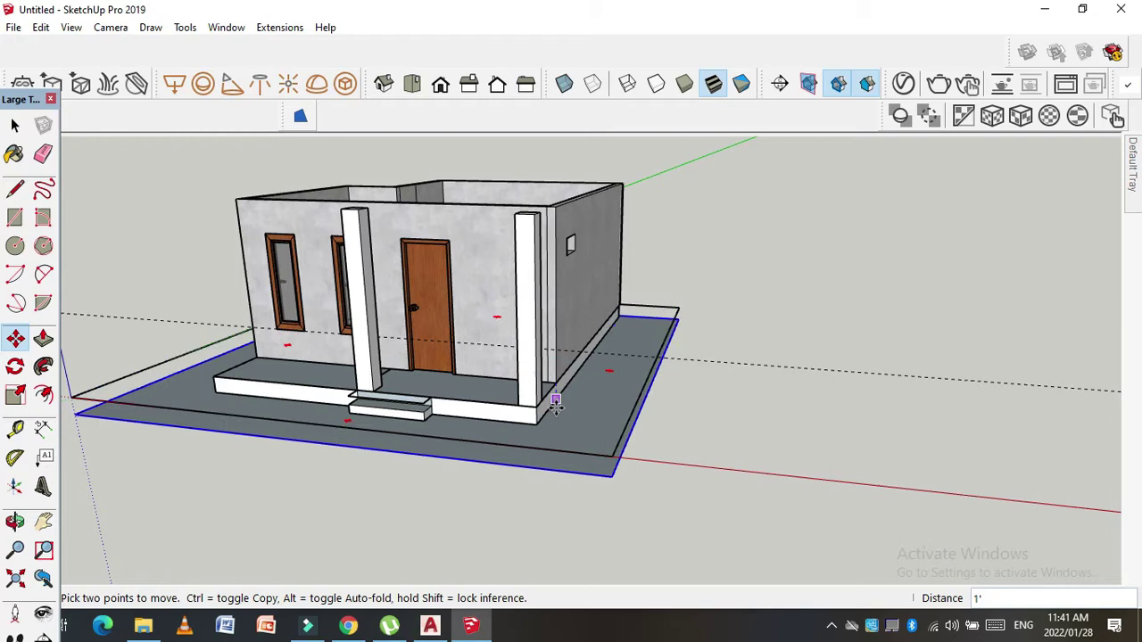
pyautogui.write("1'")
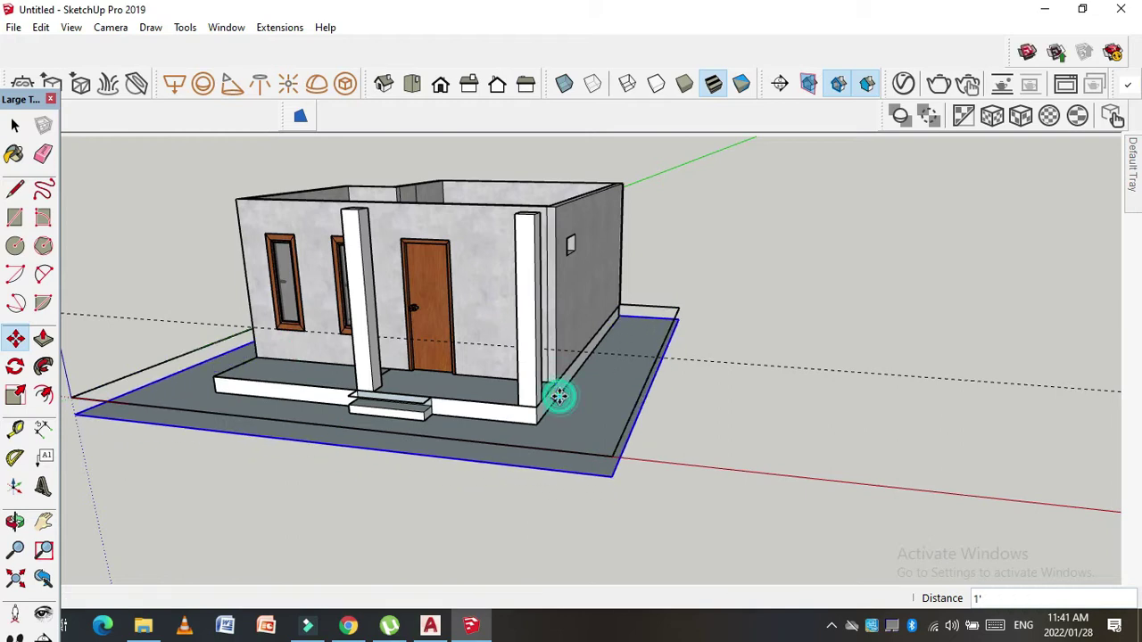
pyautogui.moveTo(563, 393)
pyautogui.mouseDown(button='middle')
pyautogui.moveTo(571, 318)
pyautogui.moveTo(239, 256)
pyautogui.mouseUp(button='middle')
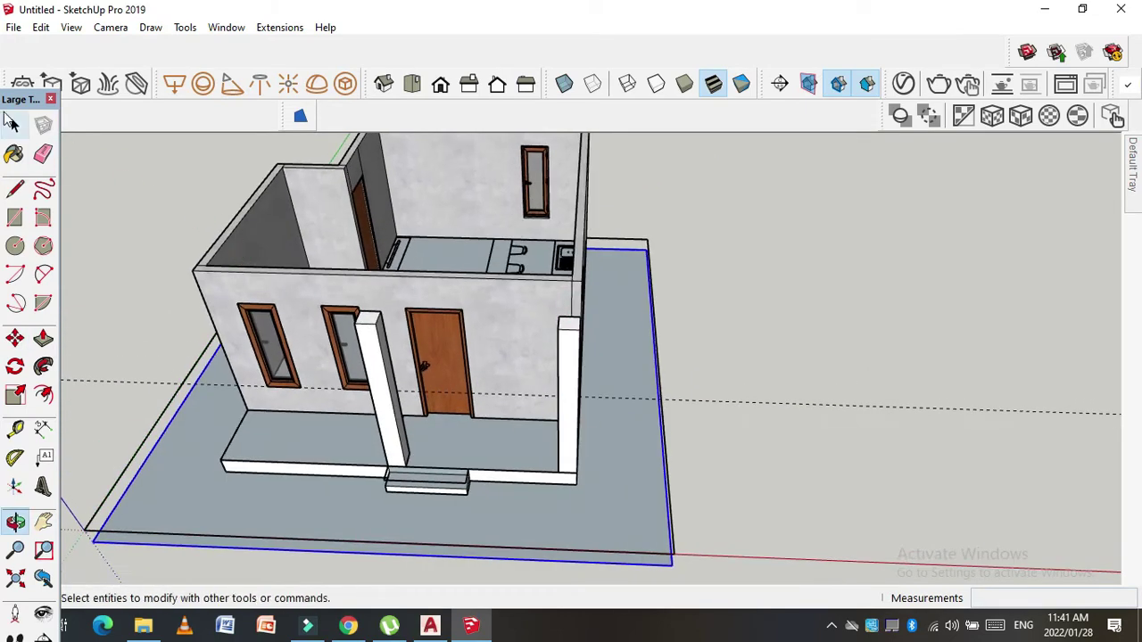
pyautogui.click(16, 128)
pyautogui.scroll(-2, 428, 446)
pyautogui.scroll(2, 442, 439)
pyautogui.scroll(2, 441, 439)
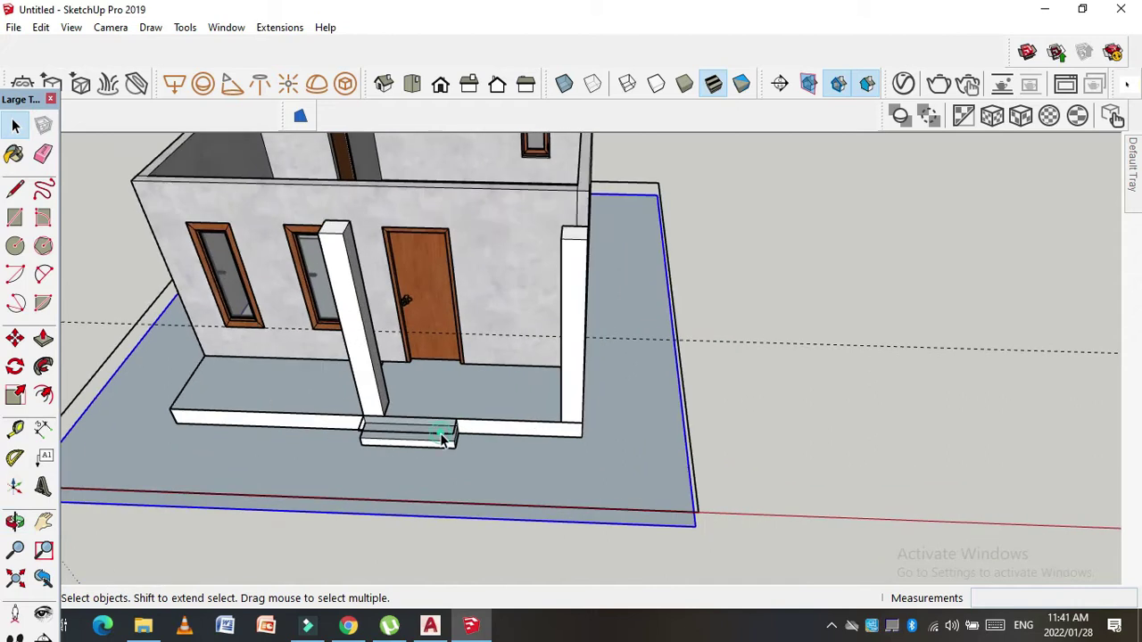
pyautogui.scroll(-2, 443, 437)
pyautogui.scroll(-2, 577, 453)
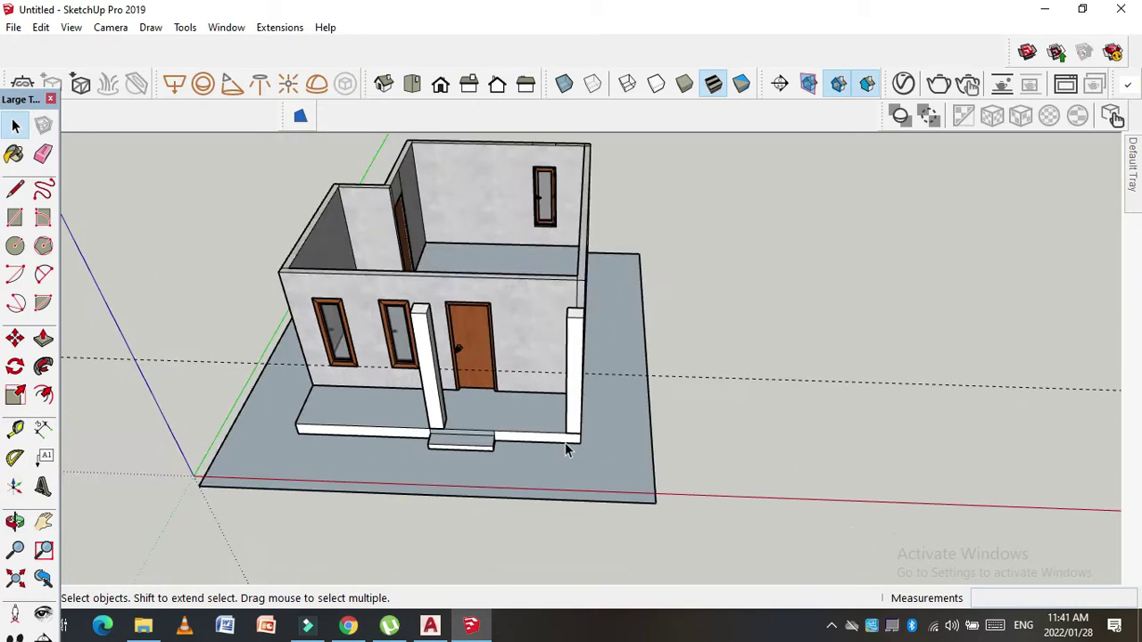
pyautogui.scroll(-1, 577, 454)
pyautogui.scroll(2, 428, 226)
# Step: Paint both porch columns with a dark charcoal material
pyautogui.moveTo(428, 226)
pyautogui.mouseDown(button='middle')
pyautogui.moveTo(467, 264)
pyautogui.moveTo(579, 142)
pyautogui.moveTo(818, 164)
pyautogui.moveTo(571, 120)
pyautogui.moveTo(536, 267)
pyautogui.moveTo(568, 402)
pyautogui.moveTo(415, 407)
pyautogui.mouseUp(button='middle')
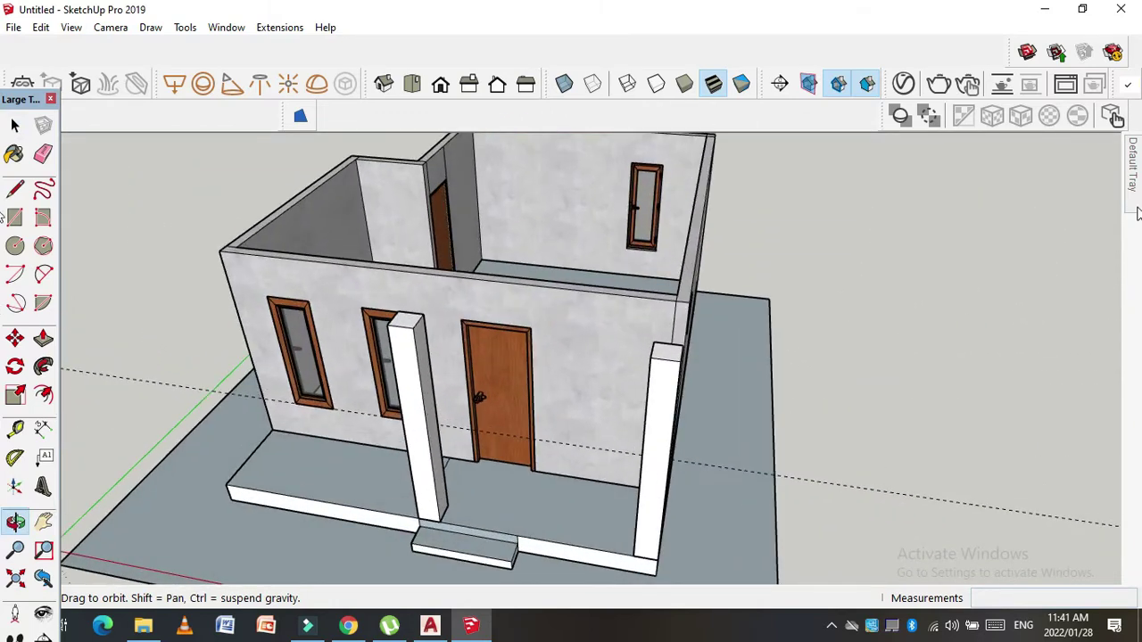
pyautogui.click(923, 319)
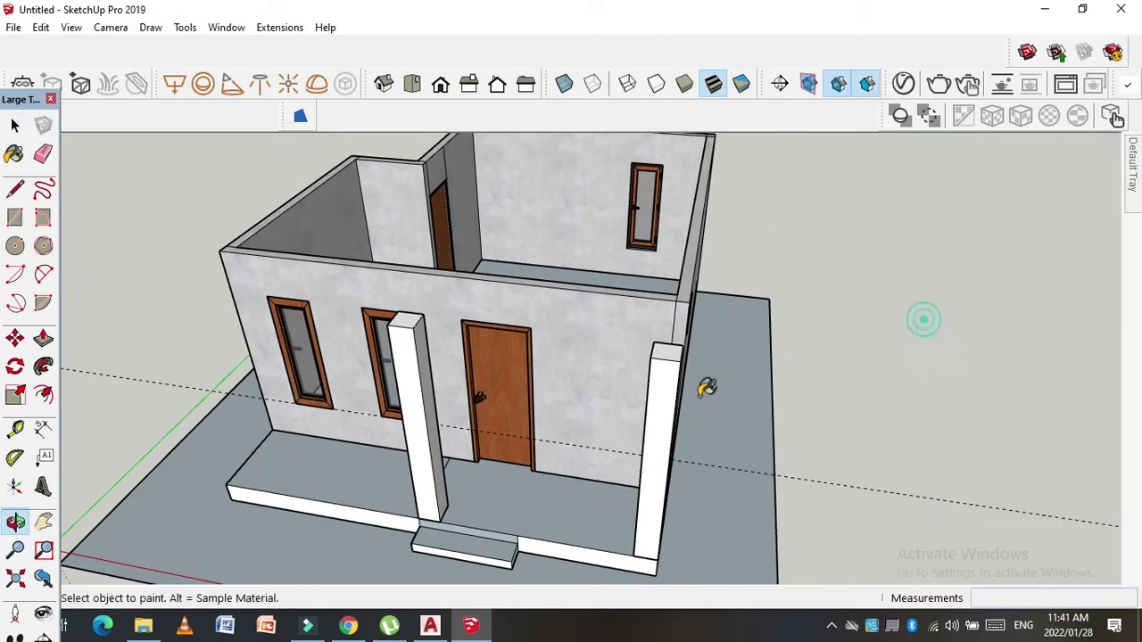
pyautogui.click(669, 410)
pyautogui.click(416, 395)
pyautogui.moveTo(415, 395)
pyautogui.mouseDown(button='middle')
pyautogui.moveTo(497, 339)
pyautogui.moveTo(586, 381)
pyautogui.moveTo(602, 373)
pyautogui.mouseUp(button='middle')
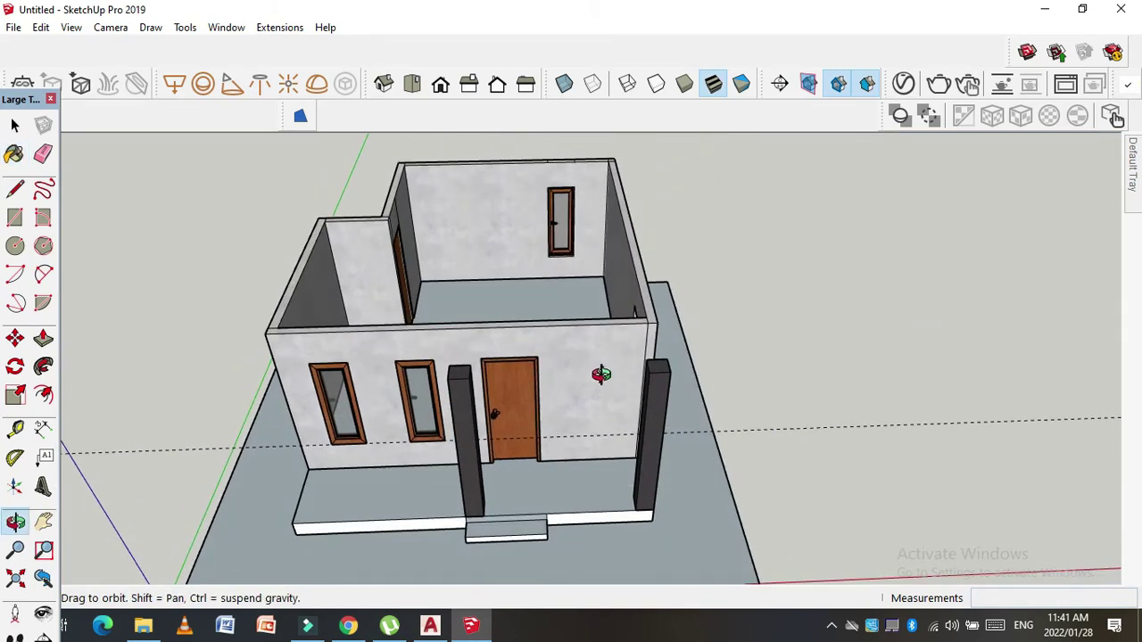
pyautogui.moveTo(601, 373)
pyautogui.mouseDown(button='middle')
pyautogui.moveTo(503, 365)
pyautogui.moveTo(565, 428)
pyautogui.moveTo(525, 472)
pyautogui.moveTo(405, 247)
pyautogui.mouseUp(button='middle')
pyautogui.scroll(3, 536, 433)
pyautogui.scroll(-2, 536, 433)
pyautogui.scroll(2, 405, 247)
pyautogui.scroll(1, 405, 247)
# Step: Draw a rectangle over the top of the house walls and make it a group
pyautogui.press('r')
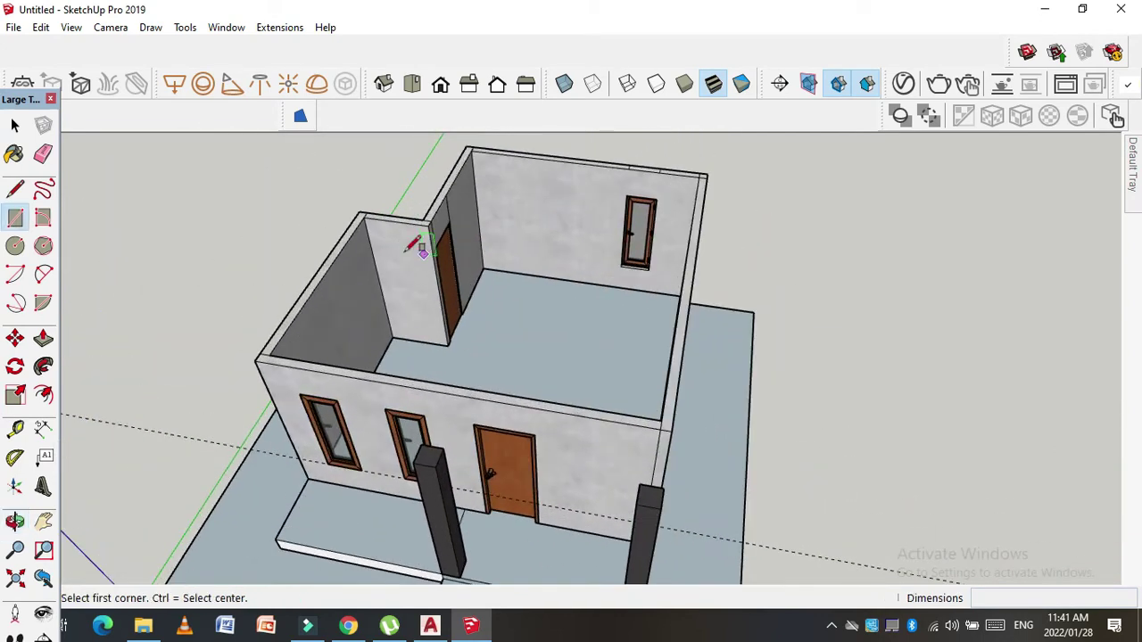
pyautogui.click(255, 362)
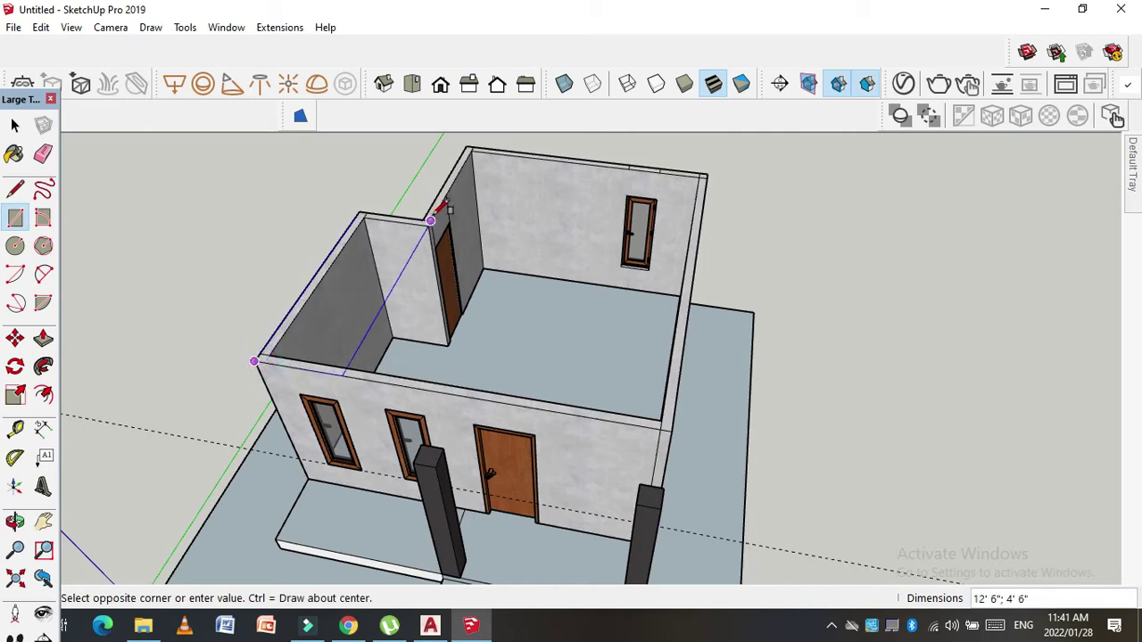
pyautogui.click(430, 221)
pyautogui.click(14, 125)
pyautogui.scroll(2, 168, 192)
pyautogui.click(328, 355)
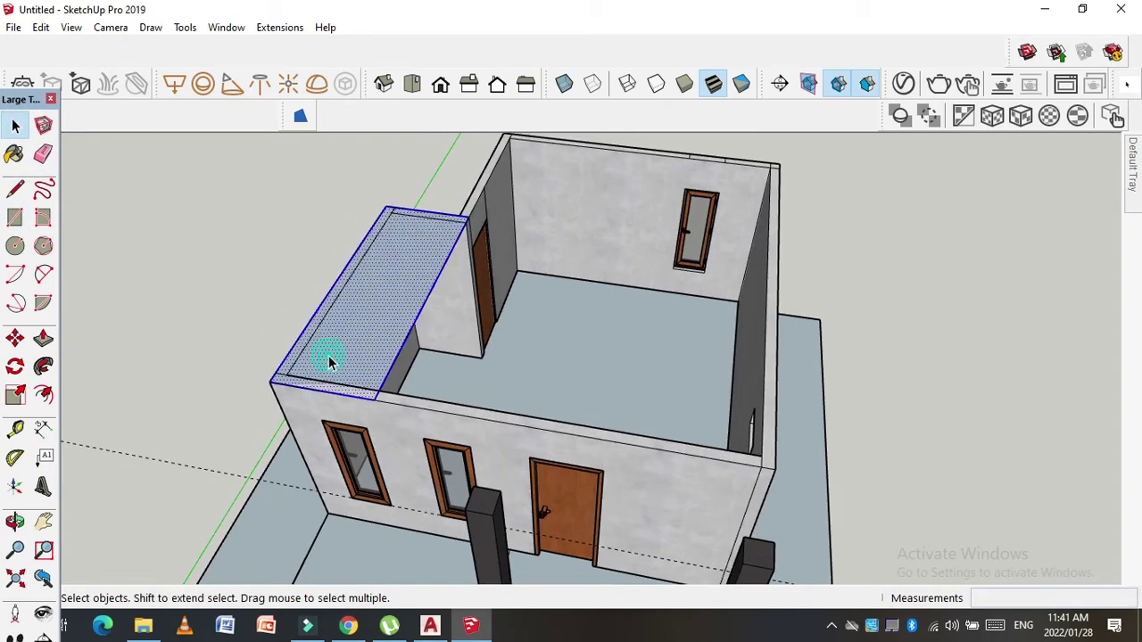
pyautogui.rightClick(328, 355)
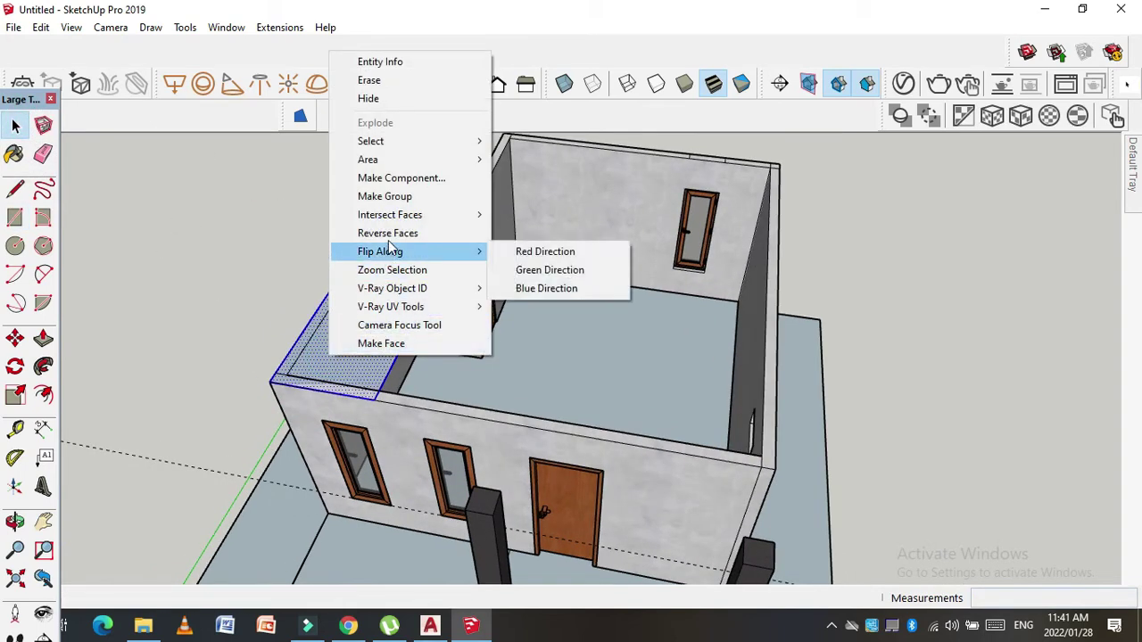
pyautogui.click(386, 195)
# Step: Inside the group, push/pull the wall-top face up 6" into a slab
pyautogui.doubleClick(398, 330)
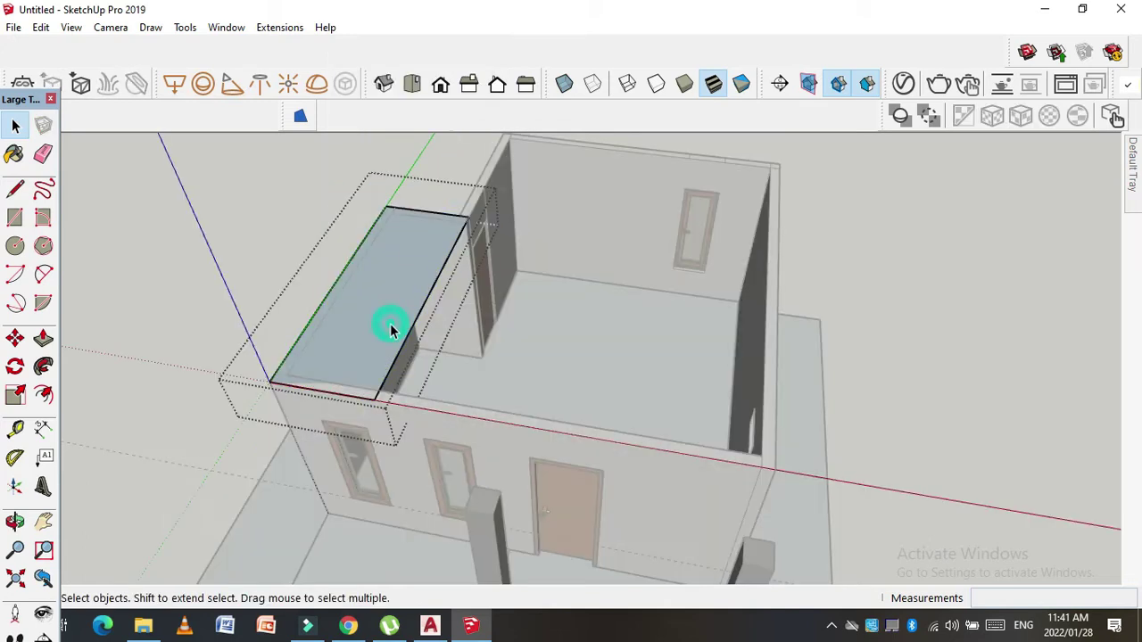
pyautogui.press('p')
pyautogui.click(375, 335)
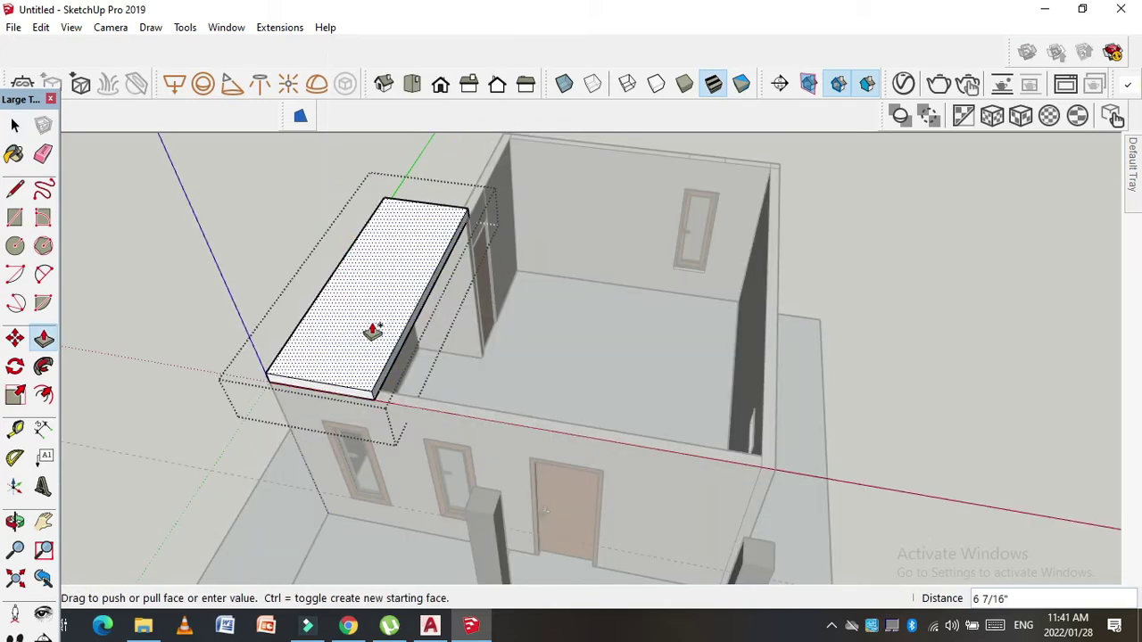
pyautogui.write('6"')
pyautogui.press('Return')
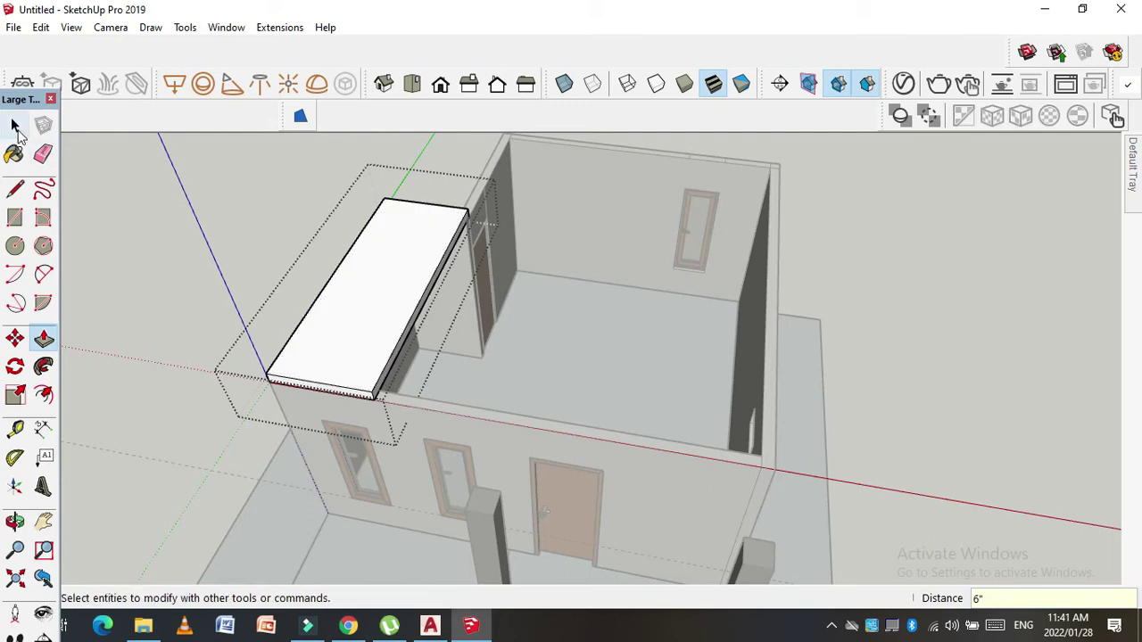
# Step: Stretch the slab's side across the whole house and its front forward to the wall corner
pyautogui.click(16, 128)
pyautogui.moveTo(240, 251); pyautogui.dragTo(490, 269, button='middle')
pyautogui.moveTo(556, 283); pyautogui.dragTo(624, 278, button='middle')
pyautogui.moveTo(432, 251); pyautogui.dragTo(372, 257, button='middle')
pyautogui.click(375, 249)
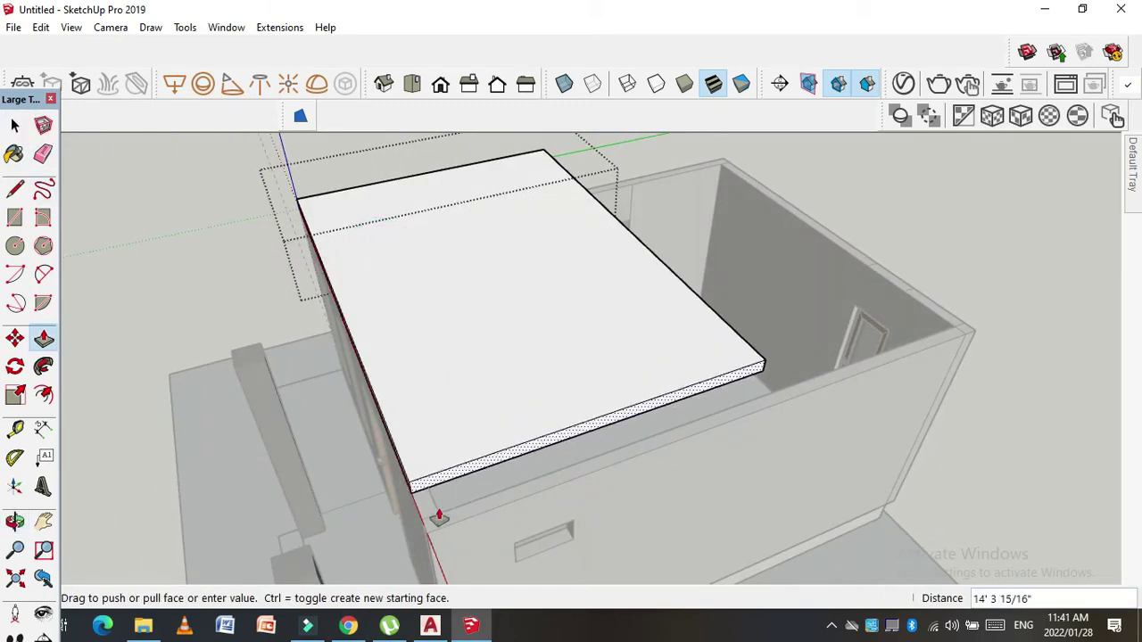
pyautogui.click(433, 527)
pyautogui.moveTo(434, 527)
pyautogui.mouseDown(button='middle')
pyautogui.moveTo(692, 395)
pyautogui.moveTo(351, 383)
pyautogui.moveTo(205, 321)
pyautogui.moveTo(191, 334)
pyautogui.moveTo(319, 293)
pyautogui.moveTo(329, 304)
pyautogui.mouseUp(button='middle')
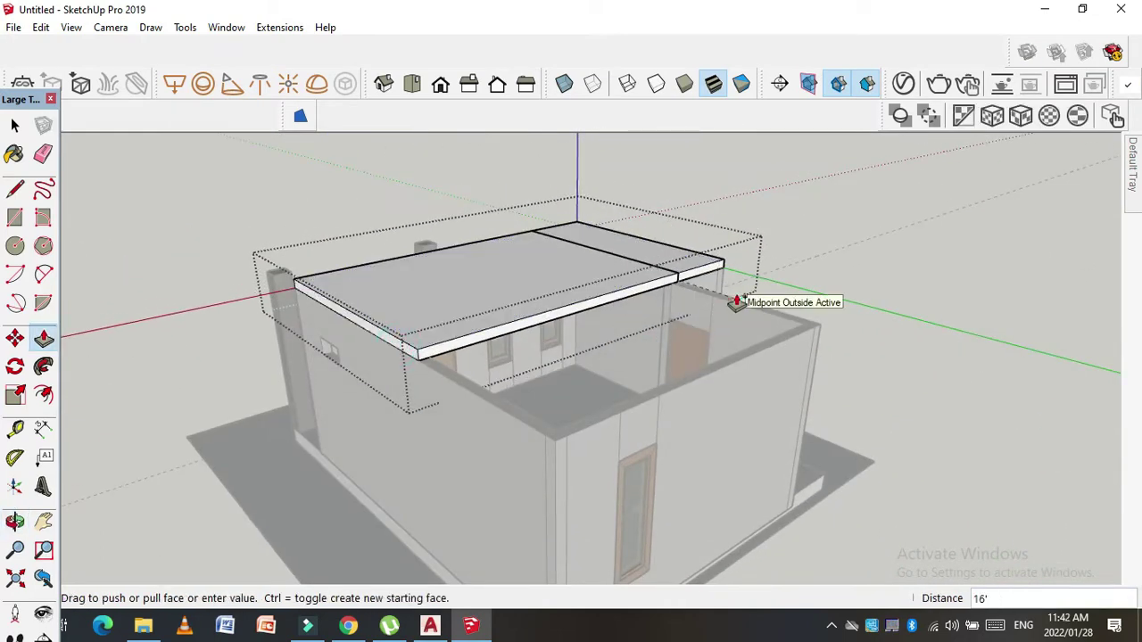
pyautogui.click(735, 302)
pyautogui.click(625, 301)
pyautogui.click(558, 450)
pyautogui.moveTo(557, 450)
pyautogui.mouseDown(button='middle')
pyautogui.moveTo(494, 416)
pyautogui.moveTo(730, 302)
pyautogui.mouseUp(button='middle')
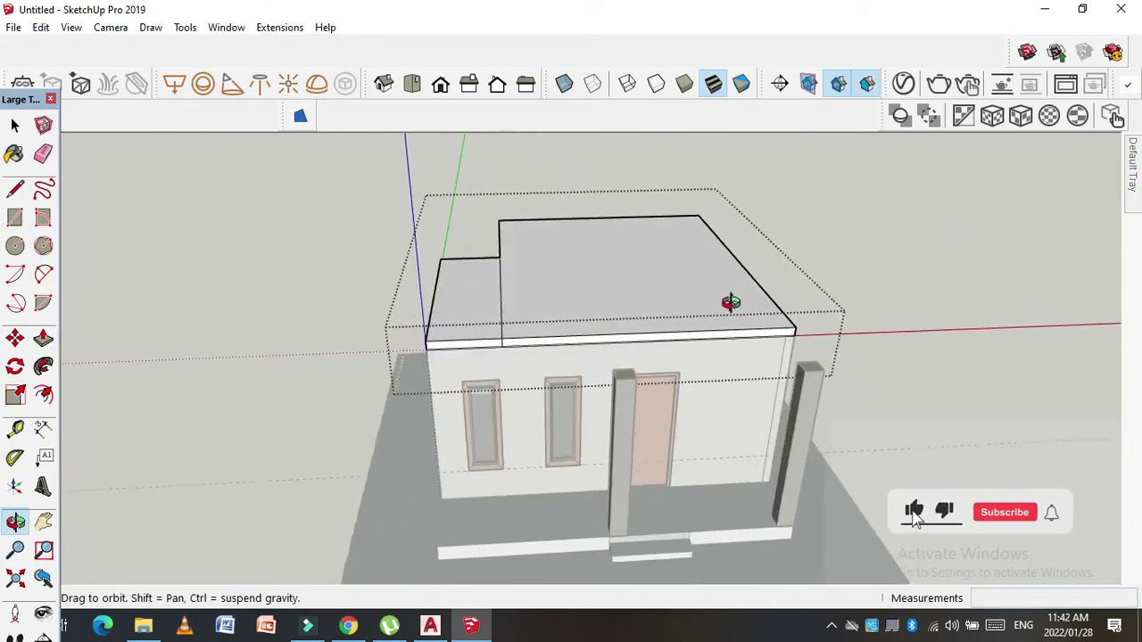
# Step: Orbit around the house and measure from the porch column's top corner
pyautogui.scroll(3, 730, 303)
pyautogui.press('e')
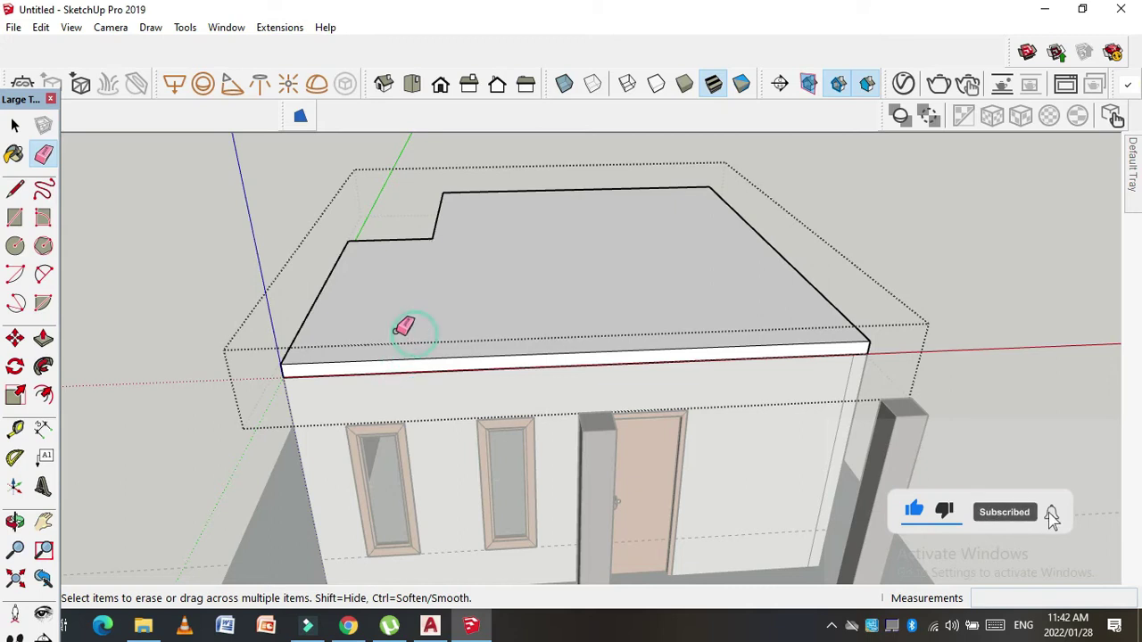
pyautogui.scroll(-3, 403, 327)
pyautogui.scroll(-2, 301, 262)
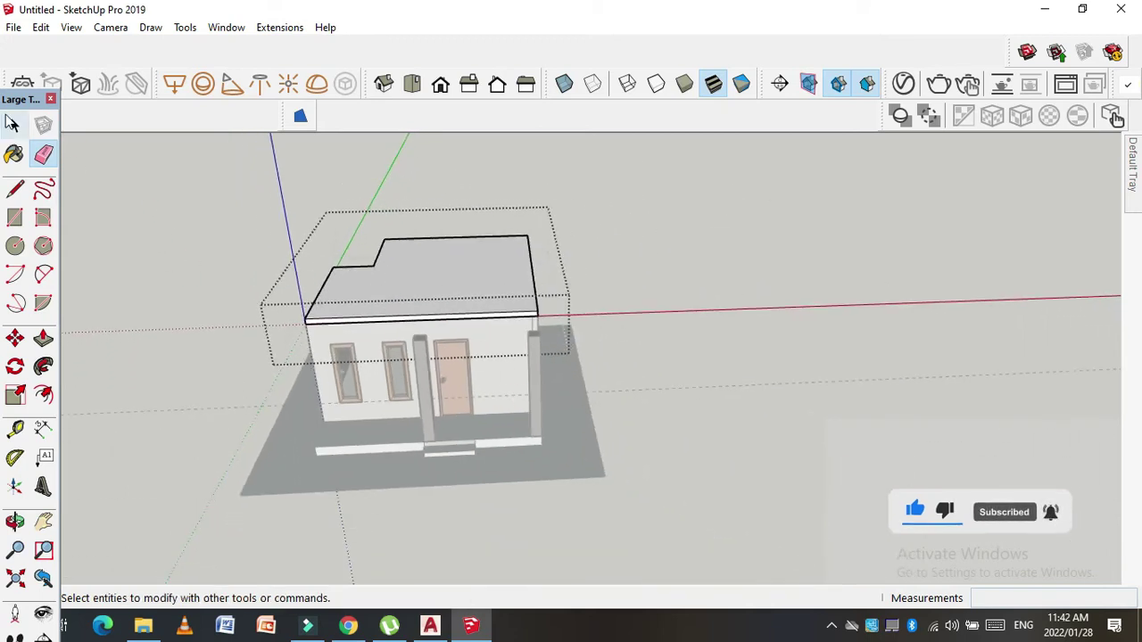
pyautogui.scroll(3, 505, 277)
pyautogui.scroll(3, 482, 286)
pyautogui.moveTo(481, 285)
pyautogui.mouseDown(button='middle')
pyautogui.moveTo(446, 283)
pyautogui.moveTo(402, 312)
pyautogui.moveTo(377, 280)
pyautogui.moveTo(369, 193)
pyautogui.moveTo(382, 253)
pyautogui.mouseUp(button='middle')
pyautogui.scroll(3, 396, 320)
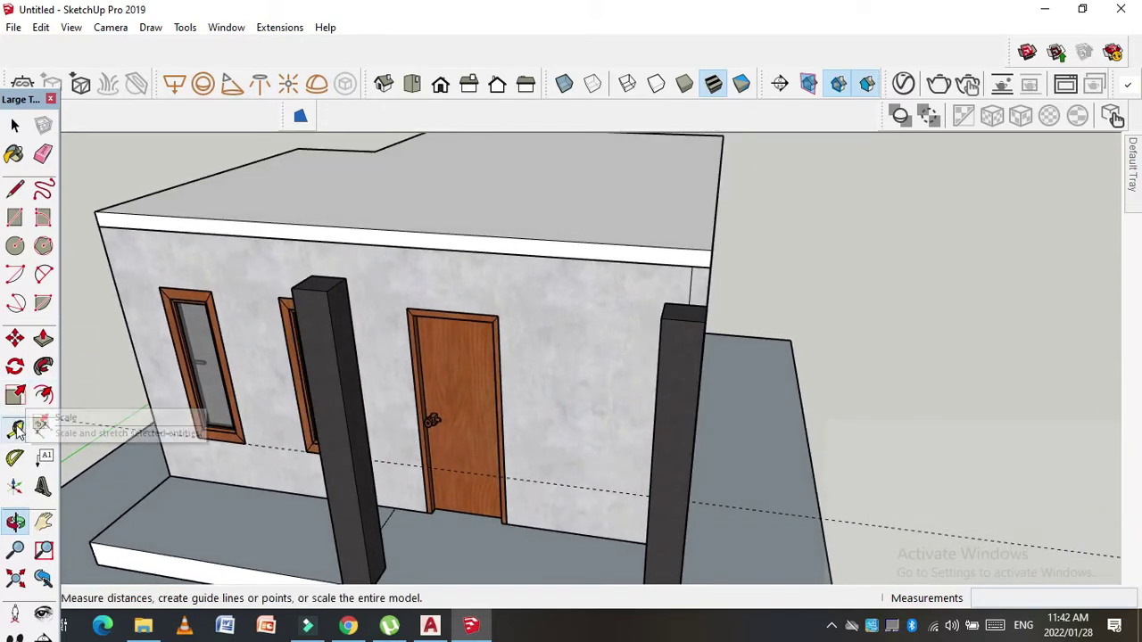
pyautogui.click(15, 429)
pyautogui.scroll(2, 324, 280)
pyautogui.scroll(2, 298, 258)
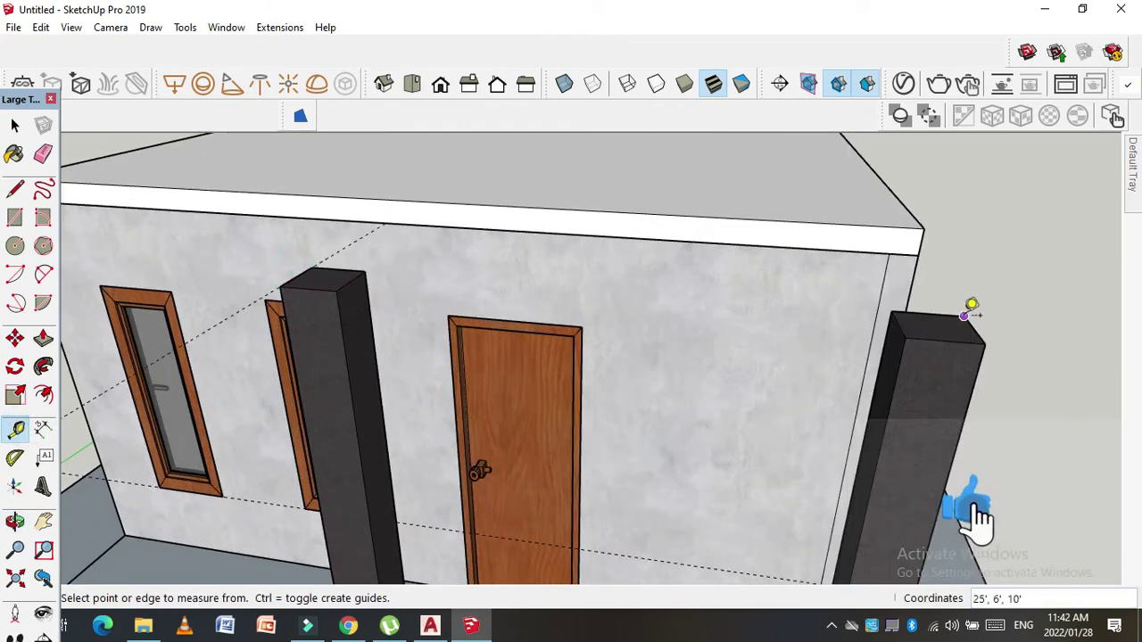
pyautogui.click(975, 324)
pyautogui.click(15, 125)
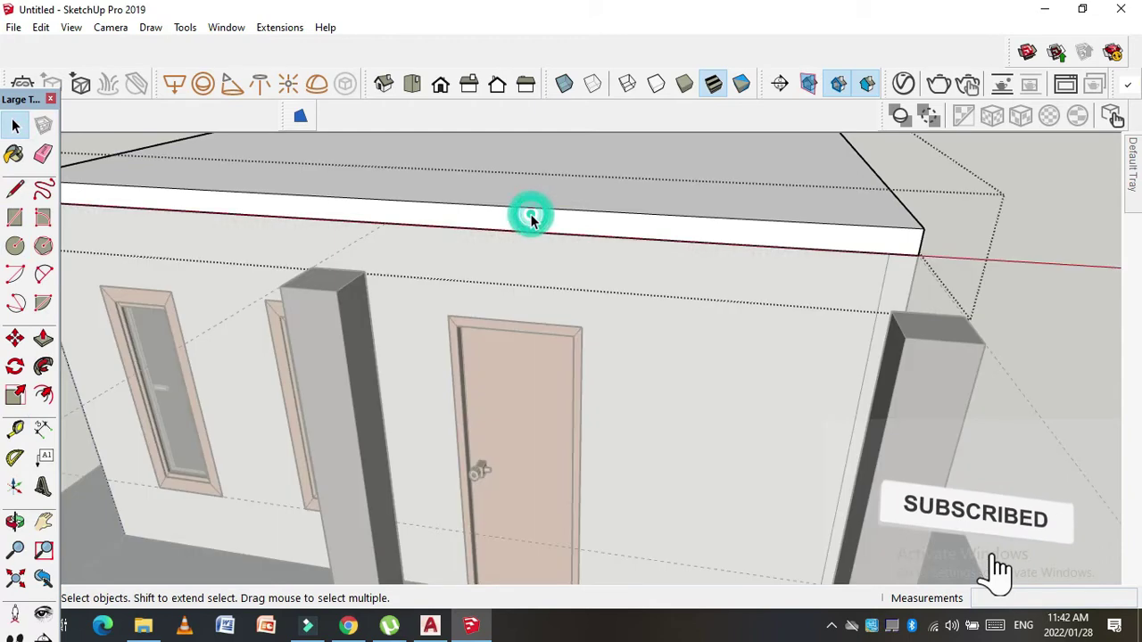
# Step: Push the roof slab's front face 4' forward over the porch columns
pyautogui.press('l')
pyautogui.click(386, 221)
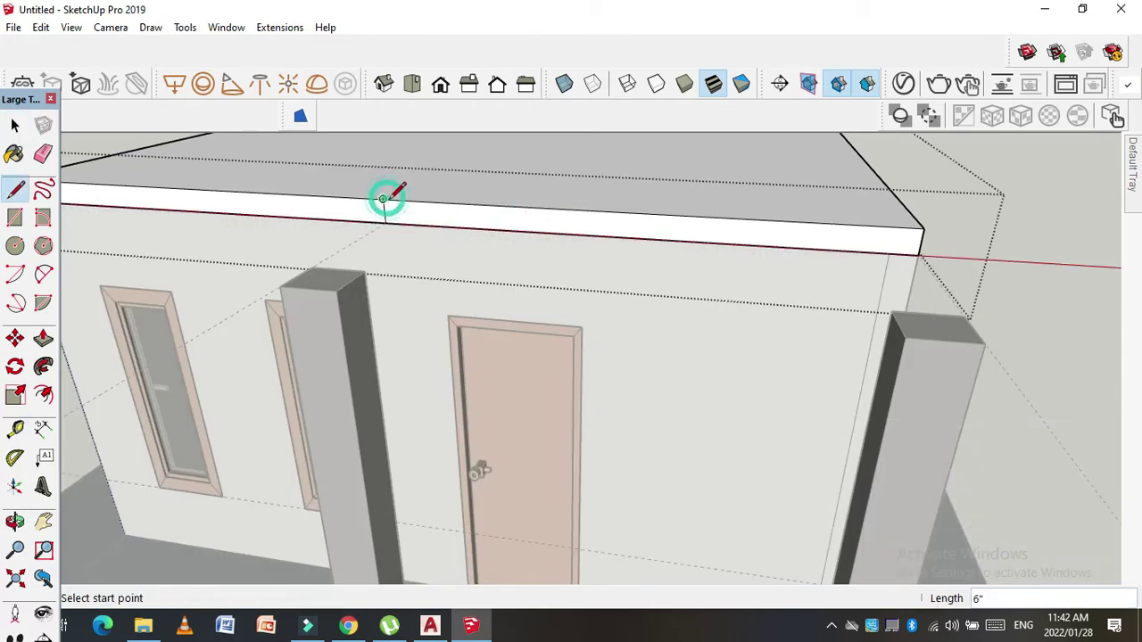
pyautogui.scroll(-5, 385, 198)
pyautogui.press('p')
pyautogui.click(464, 211)
pyautogui.scroll(4, 366, 246)
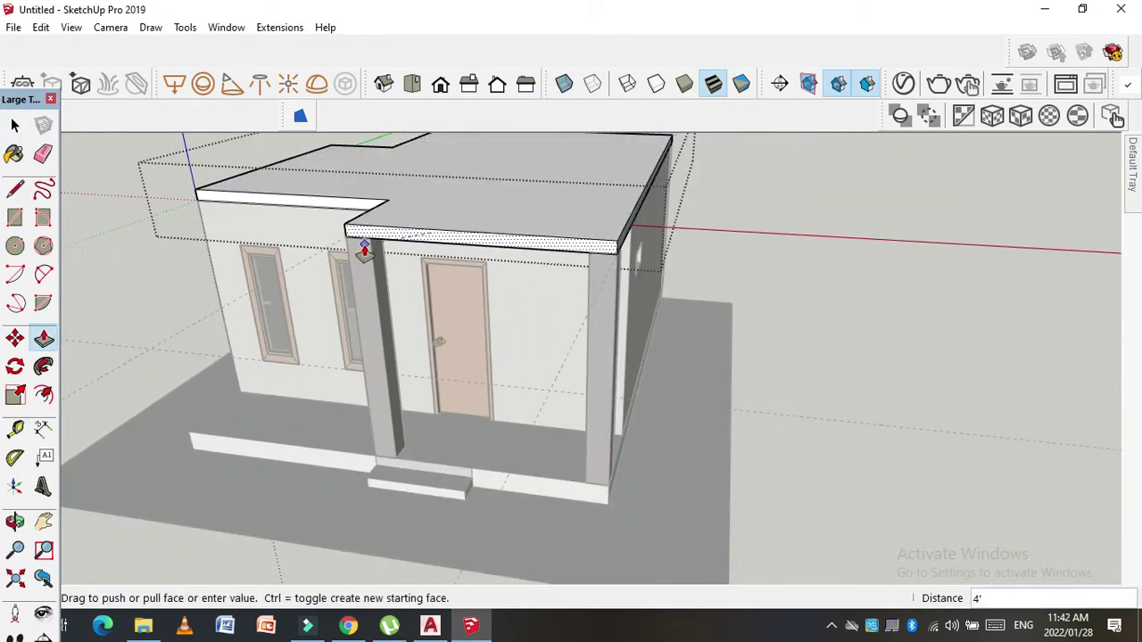
pyautogui.press('Return')
pyautogui.scroll(-3, 535, 295)
pyautogui.moveTo(535, 295)
pyautogui.mouseDown(button='middle')
pyautogui.moveTo(570, 270)
pyautogui.moveTo(571, 252)
pyautogui.moveTo(636, 241)
pyautogui.moveTo(502, 226)
pyautogui.moveTo(496, 205)
pyautogui.moveTo(604, 270)
pyautogui.moveTo(522, 272)
pyautogui.moveTo(607, 276)
pyautogui.moveTo(408, 312)
pyautogui.moveTo(454, 262)
pyautogui.moveTo(570, 256)
pyautogui.mouseUp(button='middle')
pyautogui.scroll(2, 502, 226)
pyautogui.scroll(3, 502, 214)
pyautogui.scroll(-3, 571, 256)
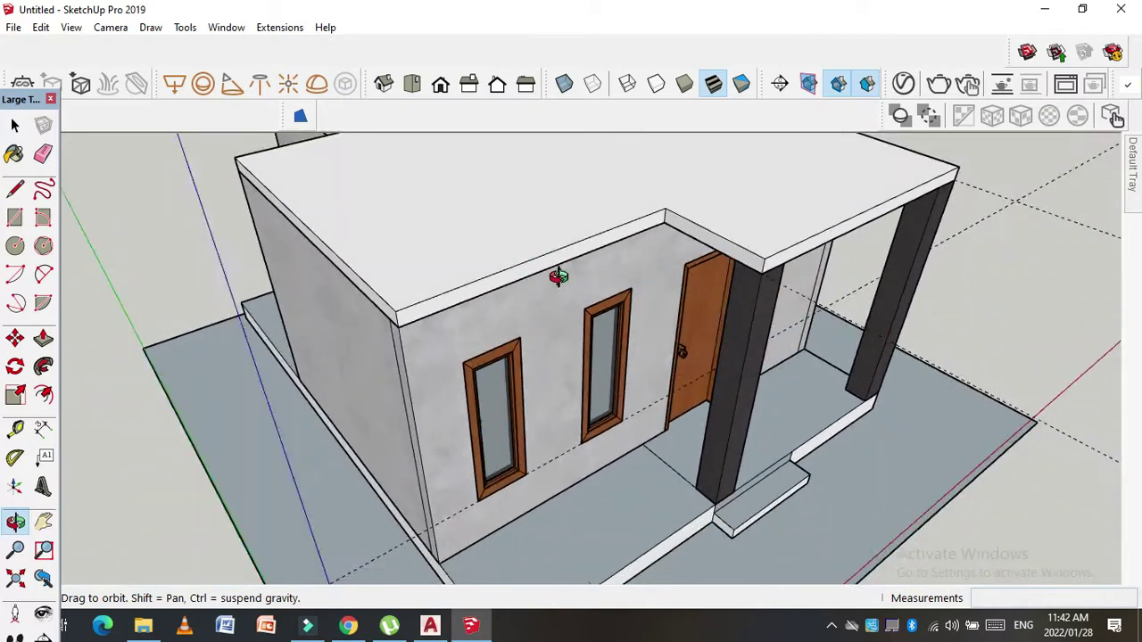
# Step: Measure along the wall top from the corner toward the side wall
pyautogui.moveTo(558, 352); pyautogui.dragTo(416, 288, button='middle')
pyautogui.scroll(2, 463, 319)
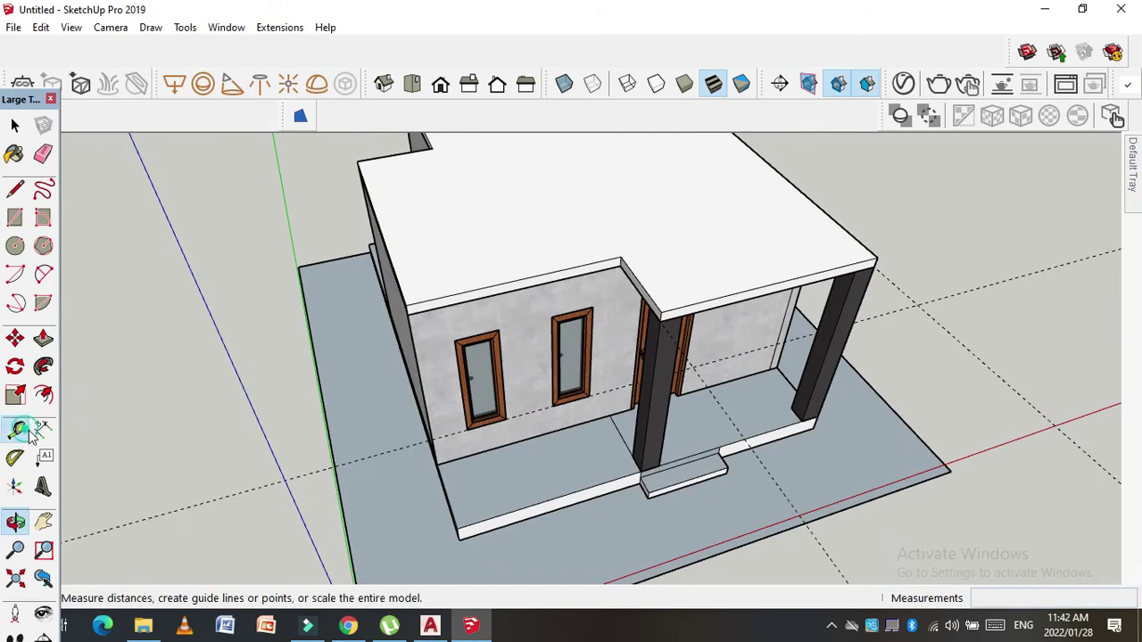
pyautogui.click(17, 430)
pyautogui.scroll(3, 502, 286)
pyautogui.scroll(3, 376, 312)
pyautogui.scroll(-3, 348, 303)
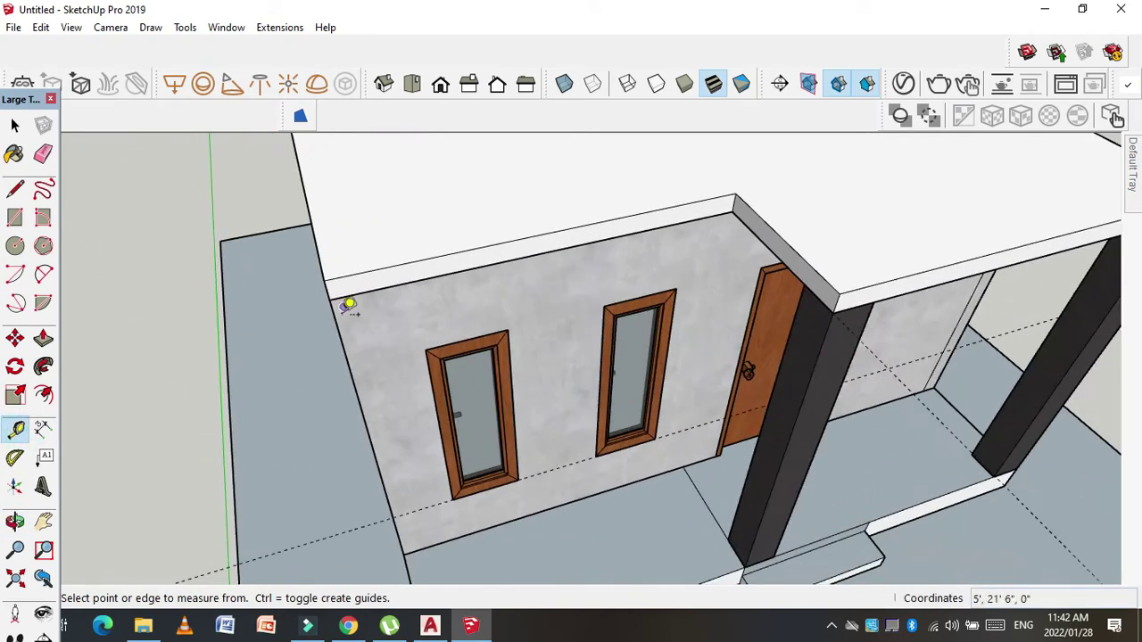
pyautogui.scroll(3, 347, 301)
pyautogui.click(326, 283)
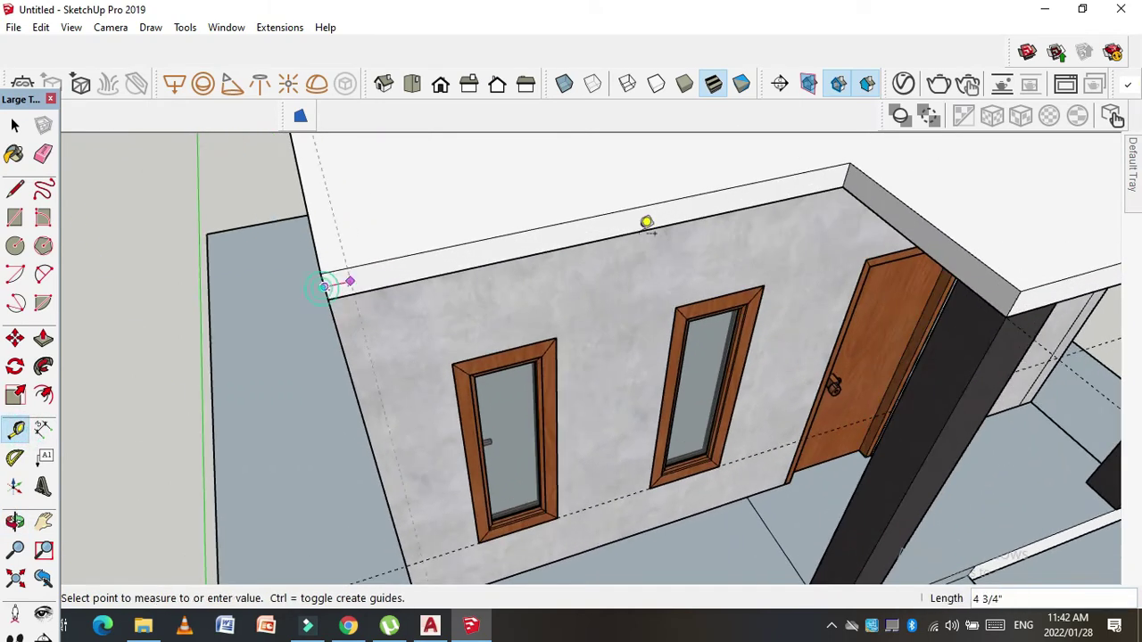
pyautogui.click(850, 165)
pyautogui.moveTo(850, 165)
pyautogui.mouseDown(button='middle')
pyautogui.moveTo(535, 140)
pyautogui.moveTo(186, 324)
pyautogui.mouseUp(button='middle')
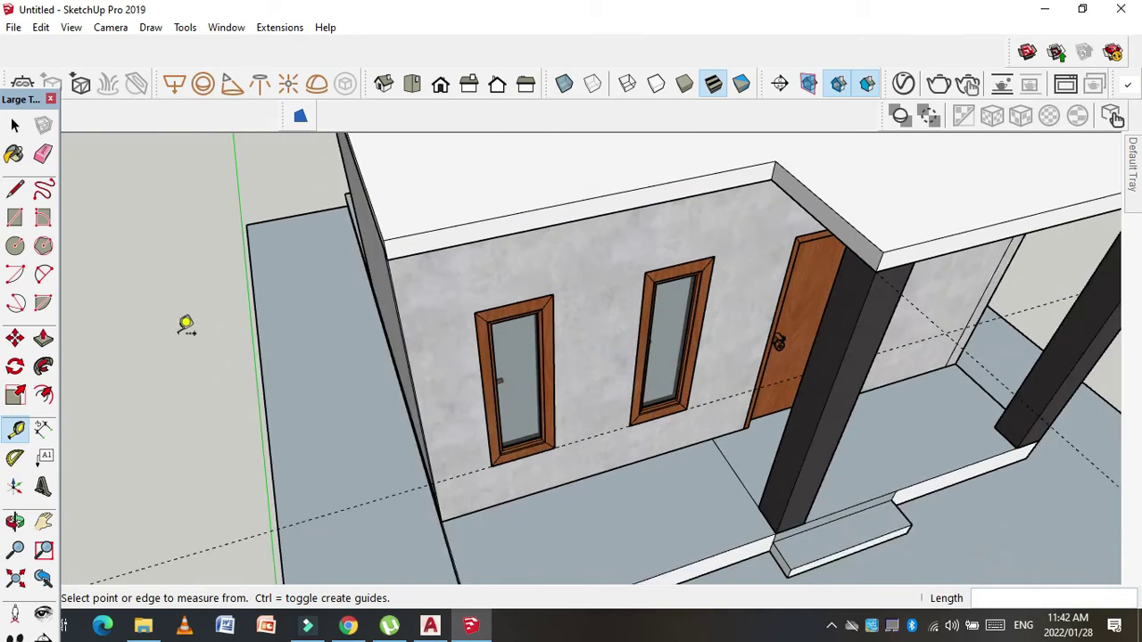
# Step: Place a 6" guide from the top wall corner and draw a 6"x6" square there
pyautogui.click(15, 433)
pyautogui.scroll(3, 415, 227)
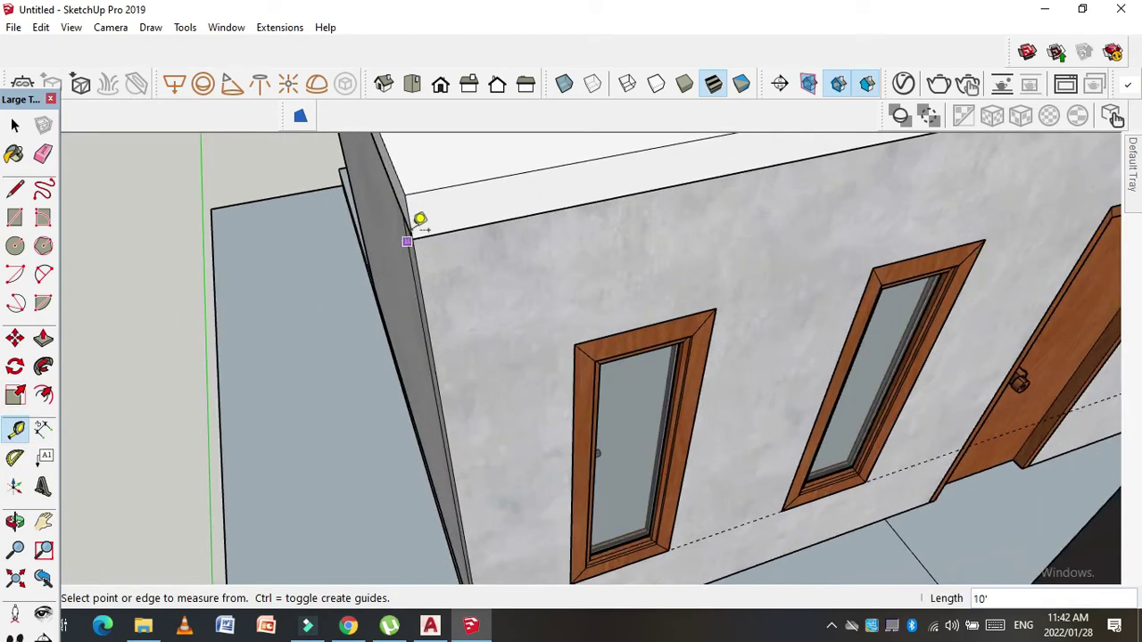
pyautogui.click(409, 217)
pyautogui.click(409, 216)
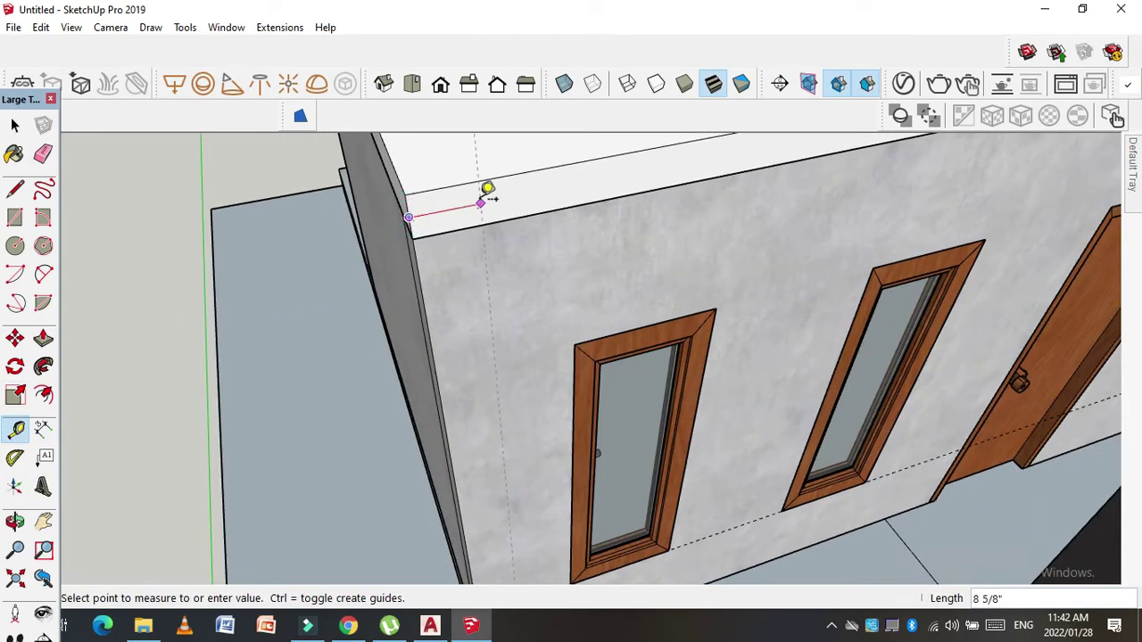
pyautogui.press('Return')
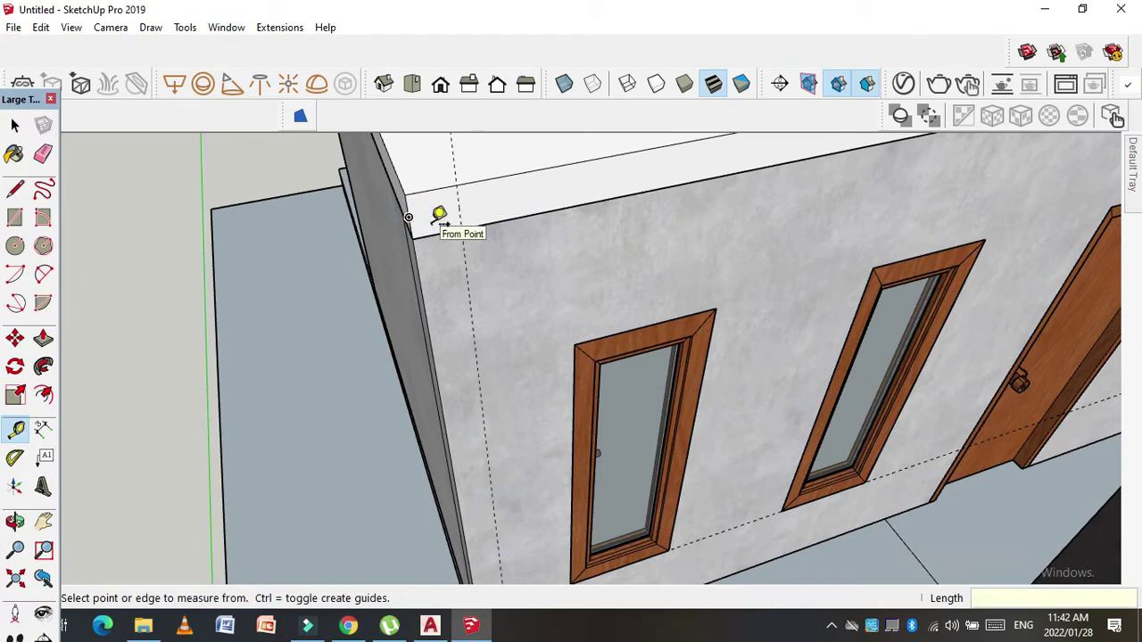
pyautogui.press('r')
pyautogui.click(405, 195)
pyautogui.click(461, 227)
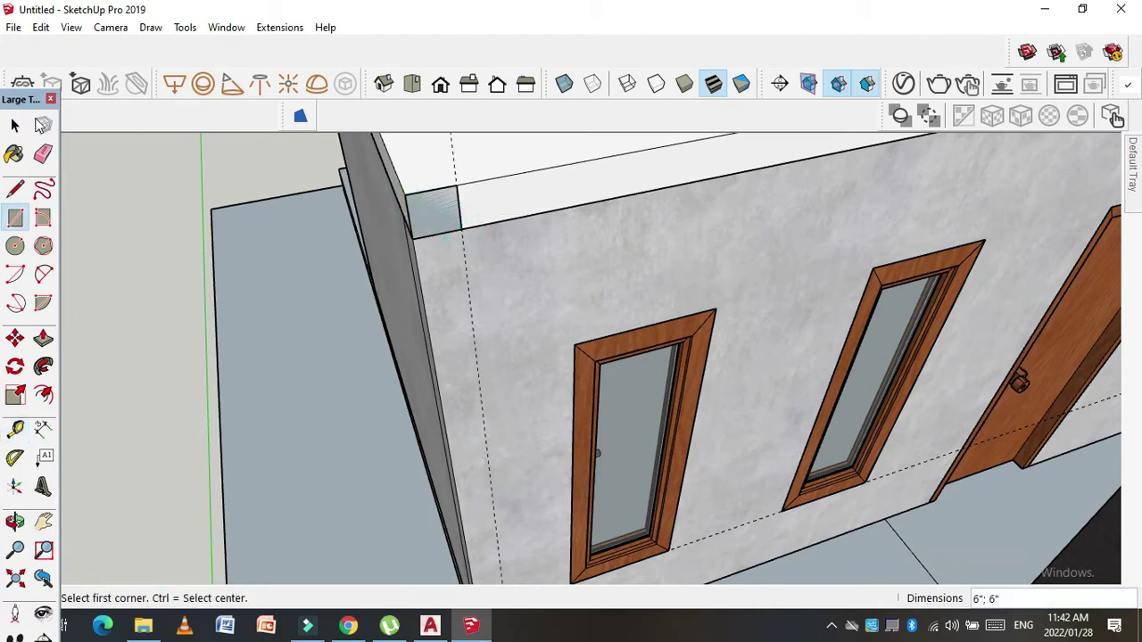
# Step: Make the small 6" square a group and open it for editing
pyautogui.click(15, 125)
pyautogui.rightClick(438, 223)
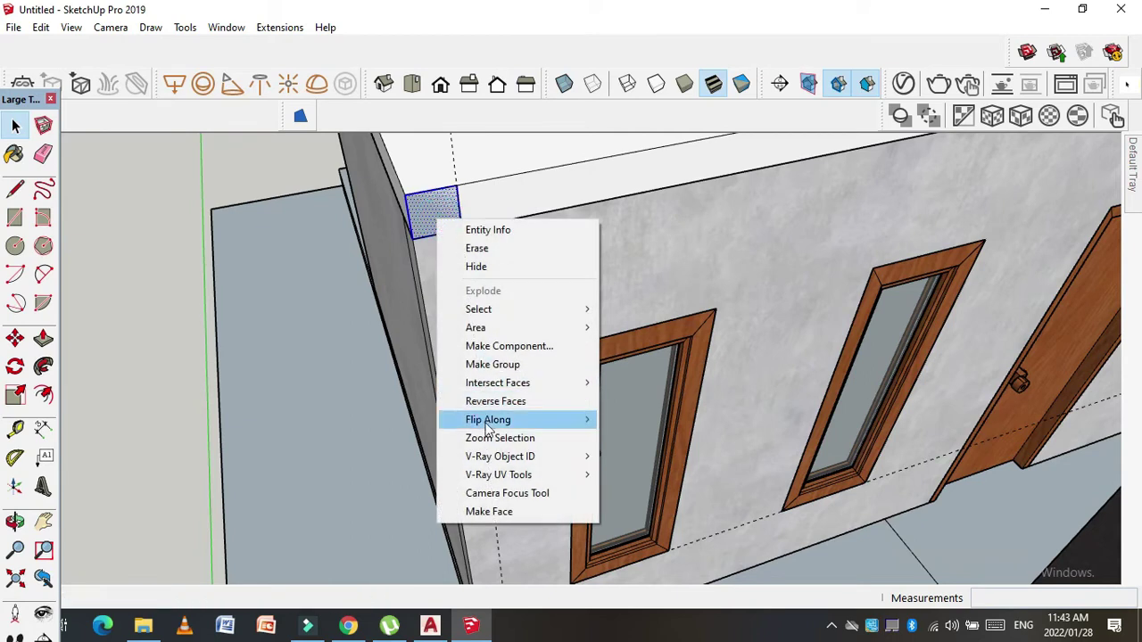
pyautogui.click(509, 363)
pyautogui.scroll(-3, 382, 348)
pyautogui.doubleClick(408, 272)
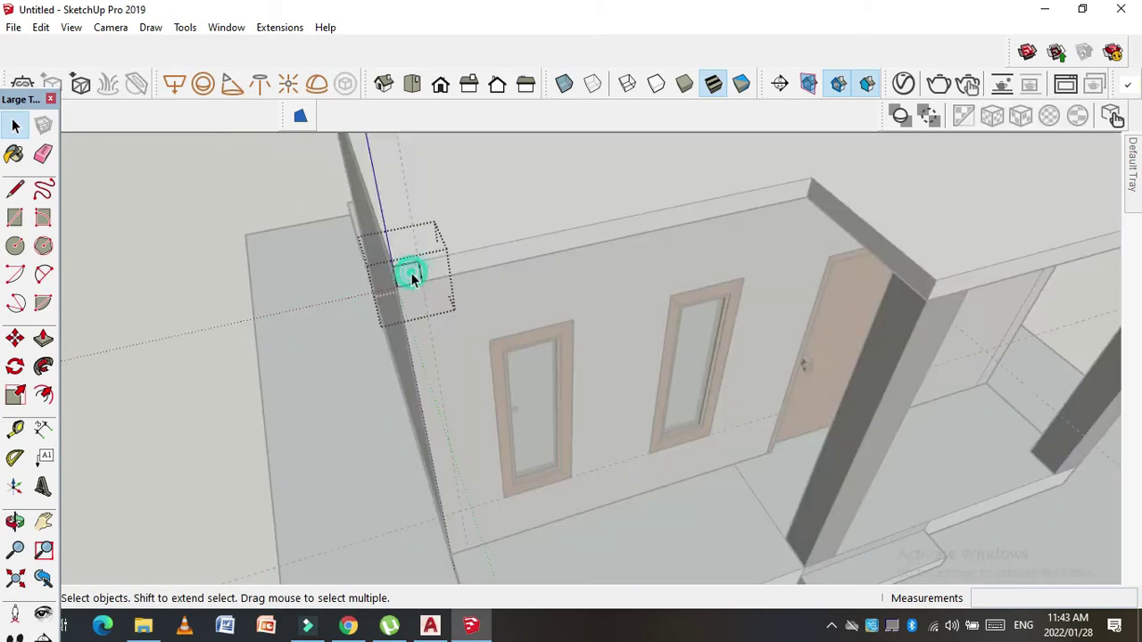
# Step: Push/pull the square out 4' into a beam and orbit to check it
pyautogui.press('p')
pyautogui.click(416, 290)
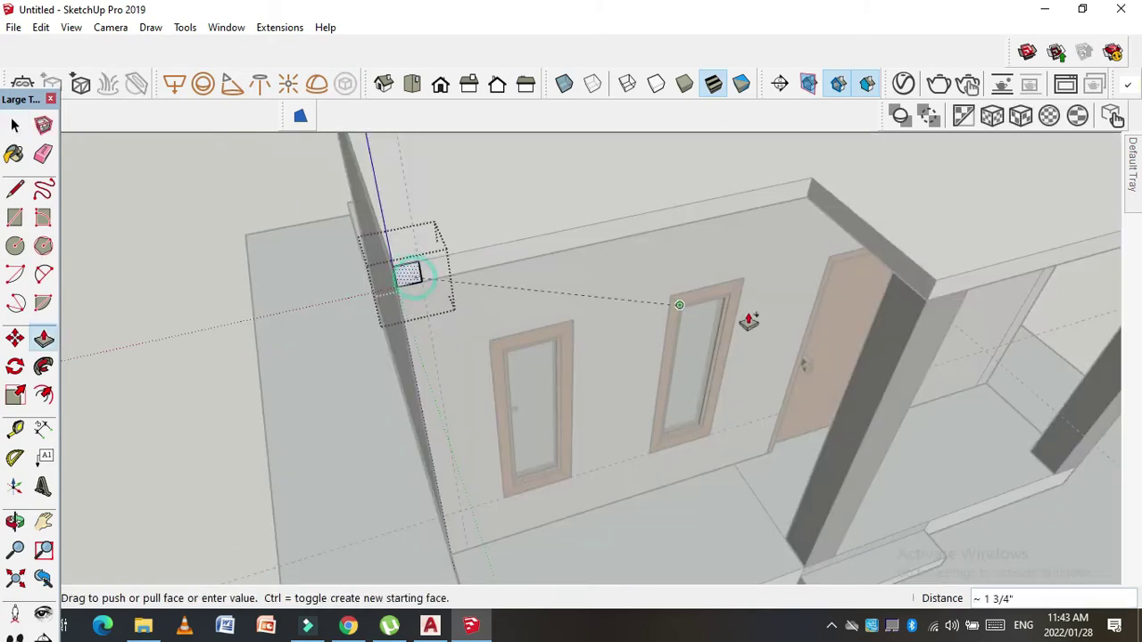
pyautogui.click(919, 285)
pyautogui.scroll(-1, 632, 351)
pyautogui.moveTo(633, 350)
pyautogui.mouseDown(button='middle')
pyautogui.moveTo(331, 233)
pyautogui.moveTo(630, 160)
pyautogui.moveTo(579, 194)
pyautogui.moveTo(474, 313)
pyautogui.moveTo(328, 317)
pyautogui.moveTo(306, 266)
pyautogui.mouseUp(button='middle')
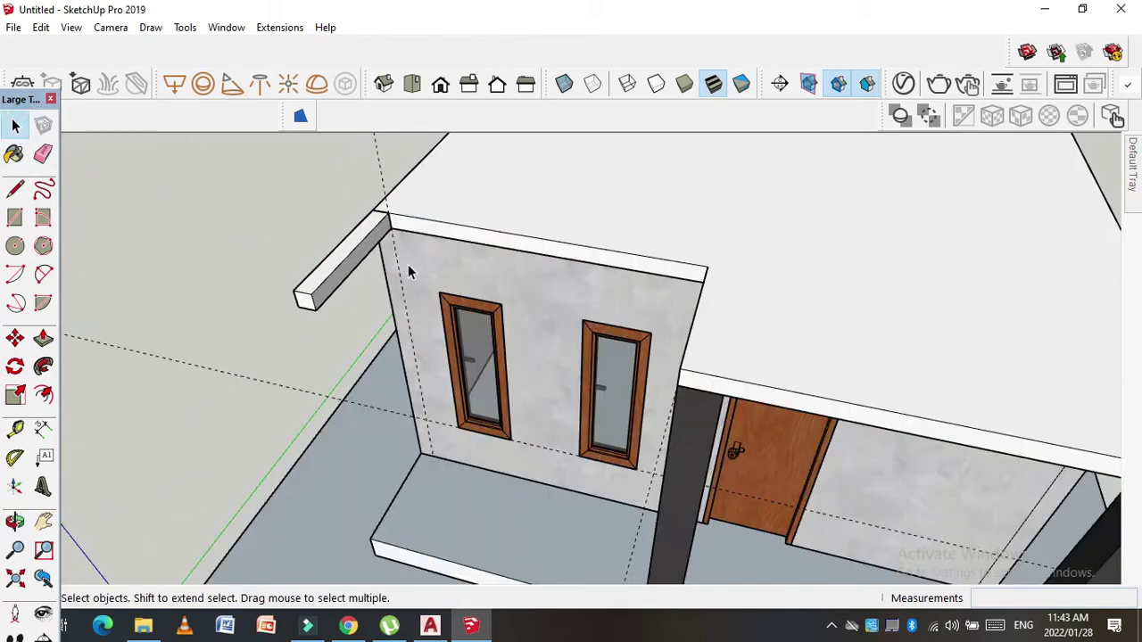
pyautogui.moveTo(407, 266)
pyautogui.mouseDown(button='middle')
pyautogui.moveTo(561, 255)
pyautogui.moveTo(569, 190)
pyautogui.moveTo(547, 242)
pyautogui.moveTo(416, 256)
pyautogui.moveTo(349, 244)
pyautogui.moveTo(433, 247)
pyautogui.mouseUp(button='middle')
pyautogui.scroll(2, 419, 252)
pyautogui.scroll(2, 458, 259)
pyautogui.click(14, 124)
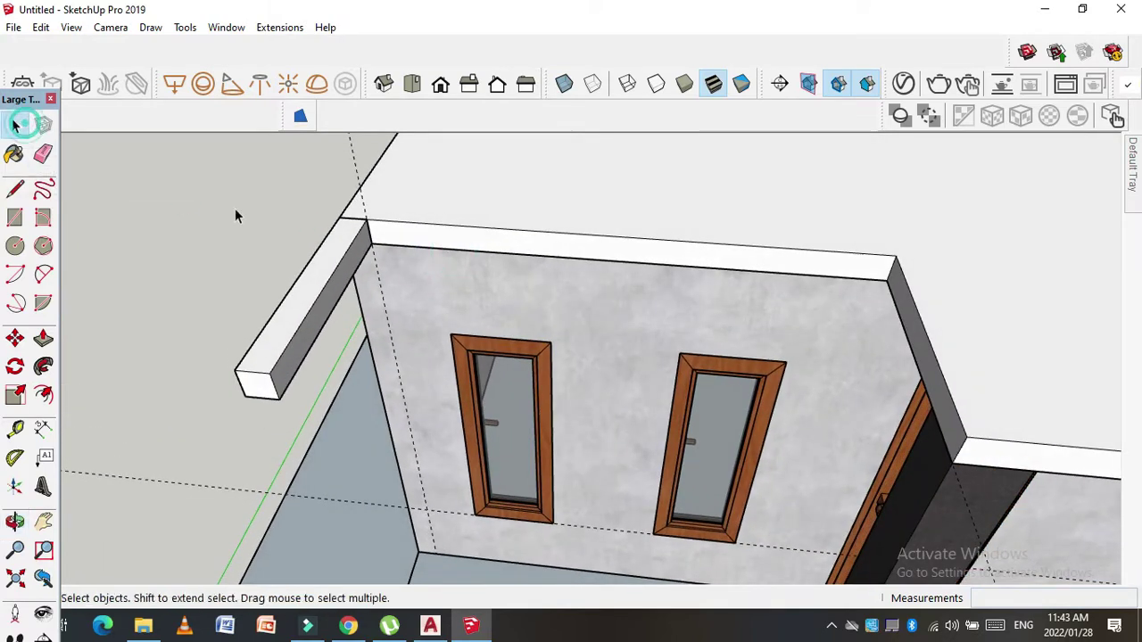
# Step: Copy the beam to the far wall corner and array it with /5
pyautogui.click(337, 285)
pyautogui.press('m')
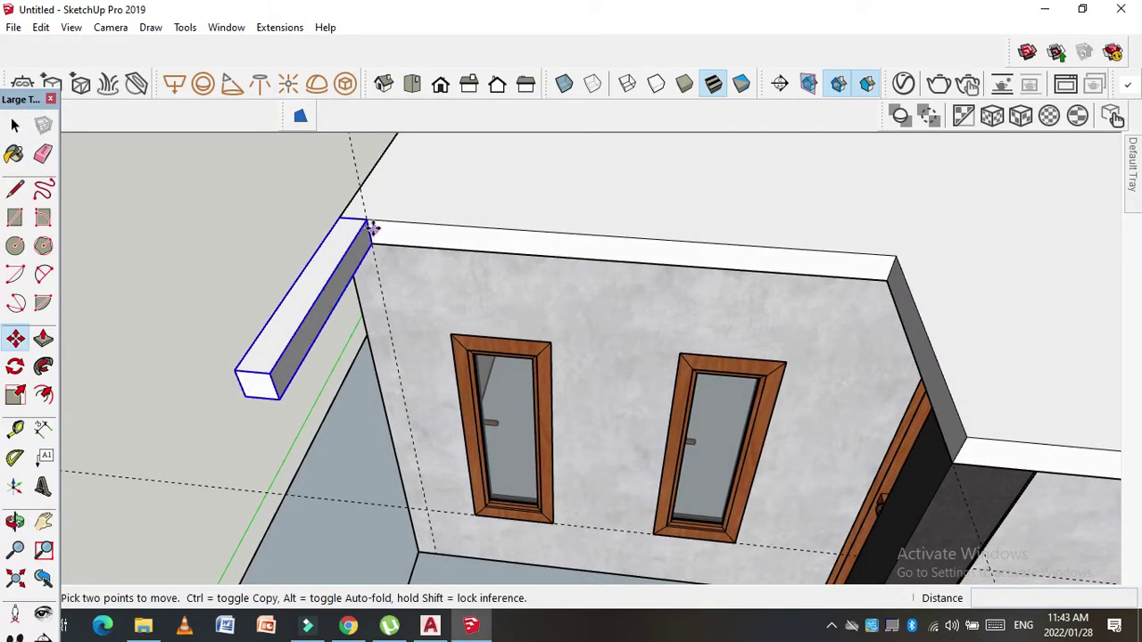
pyautogui.press('ctrl')
pyautogui.click(368, 222)
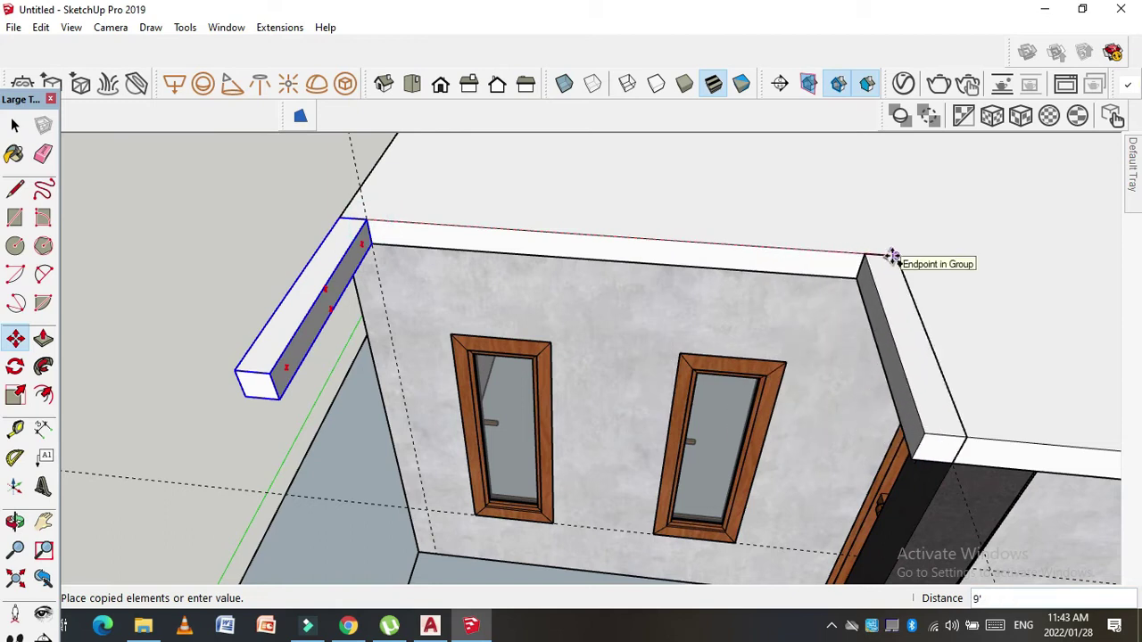
pyautogui.click(892, 256)
pyautogui.scroll(-1, 453, 230)
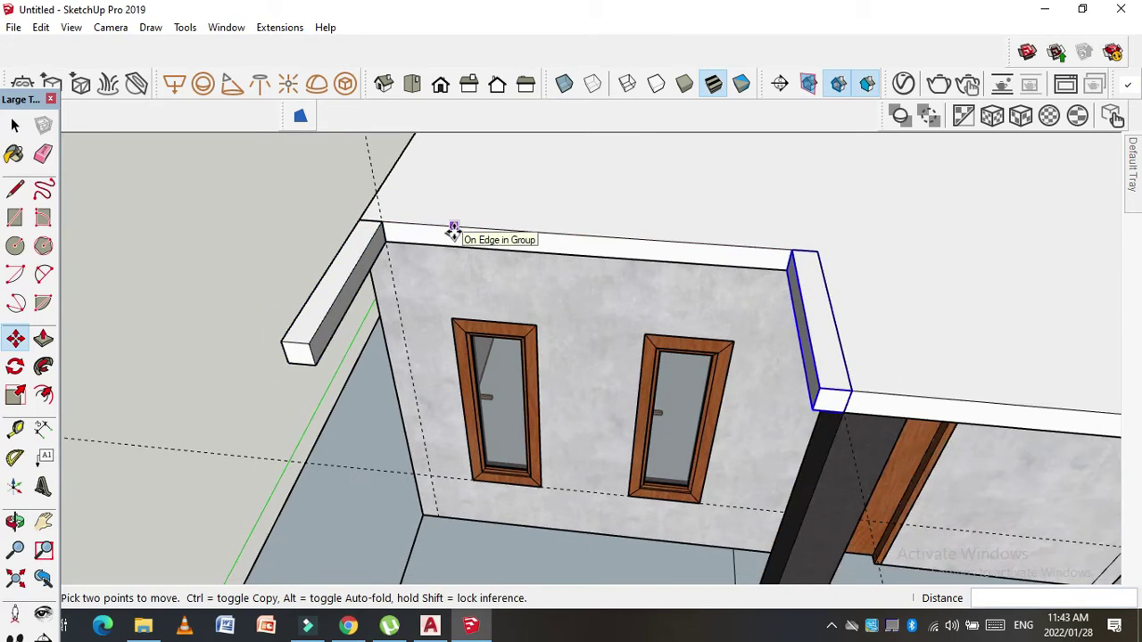
pyautogui.write('/5')
pyautogui.press('Return')
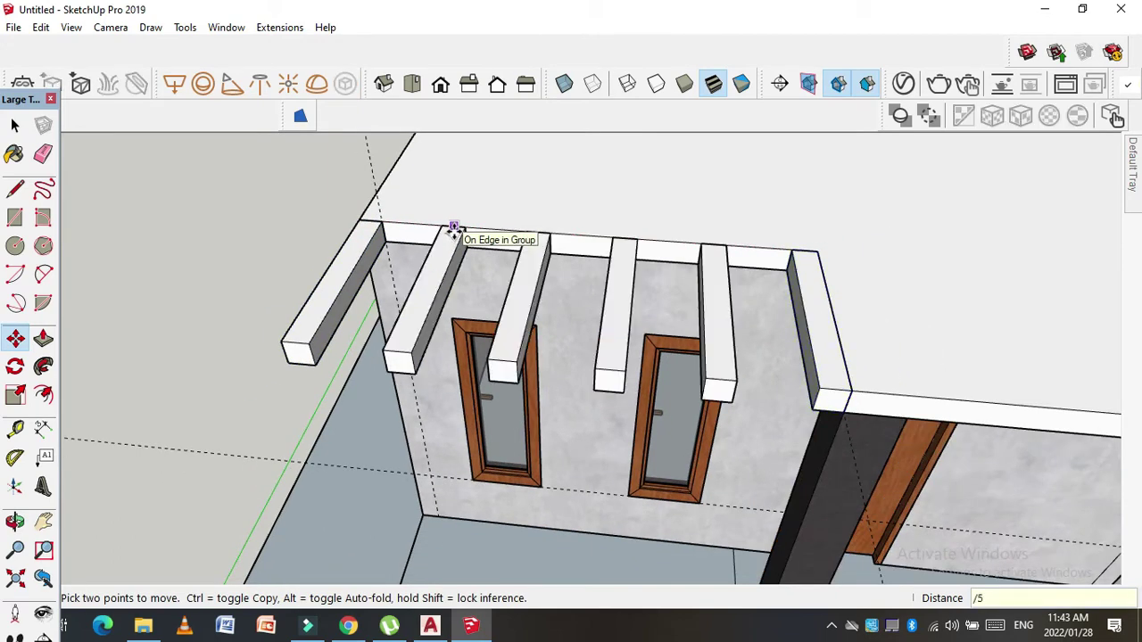
# Step: Delete the beam copy at the far corner, leaving five beams
pyautogui.click(14, 125)
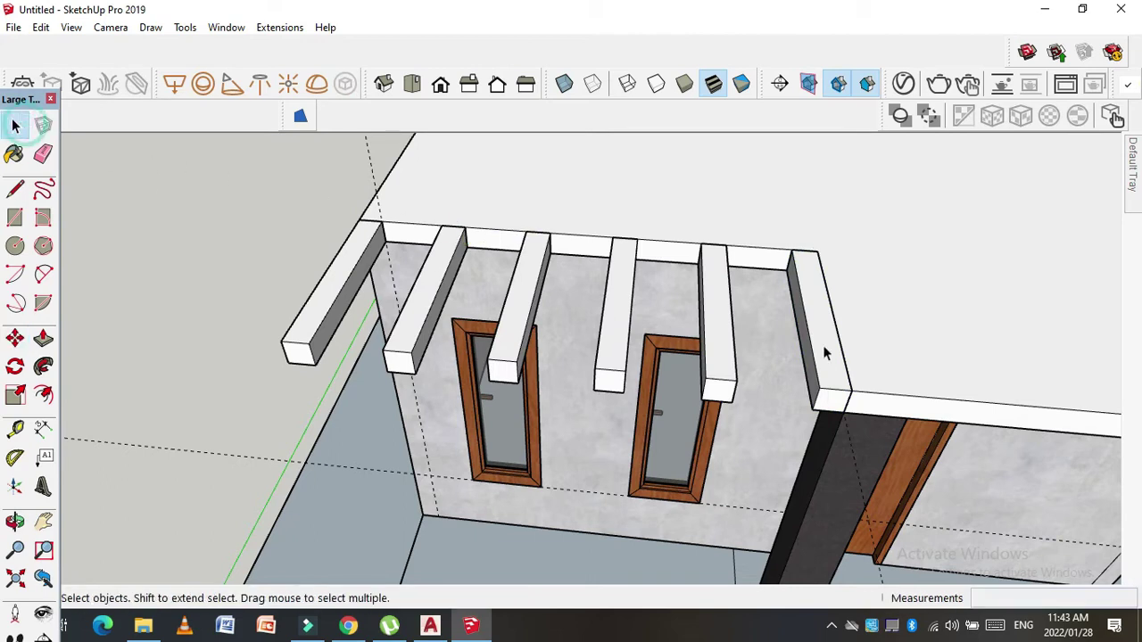
pyautogui.scroll(1, 817, 350)
pyautogui.click(819, 353)
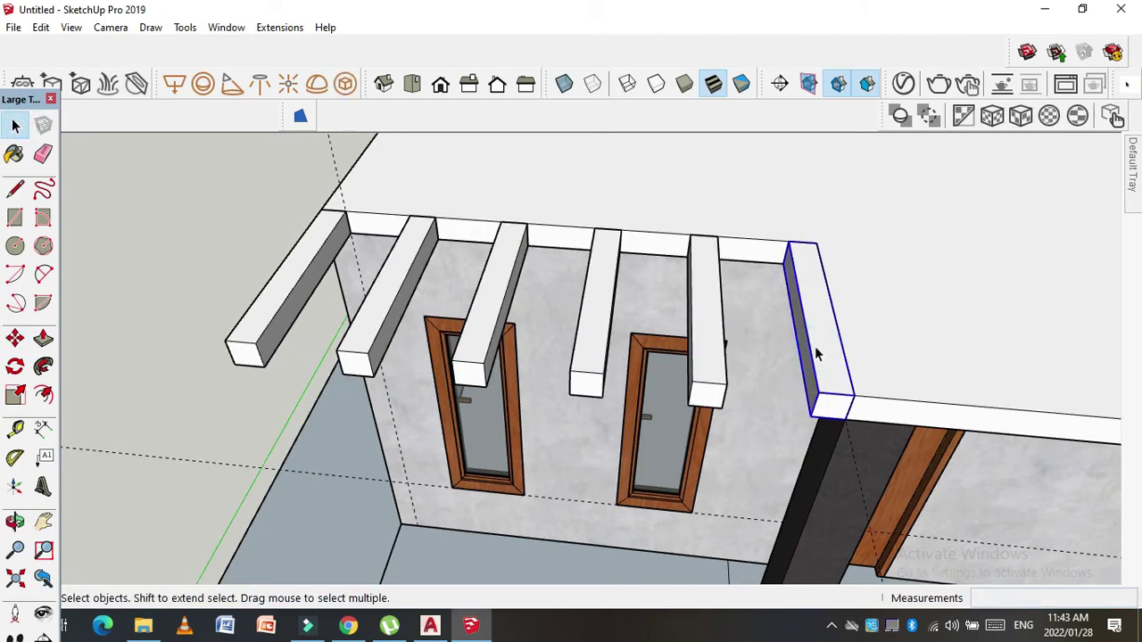
pyautogui.moveTo(814, 346); pyautogui.dragTo(685, 297, button='middle')
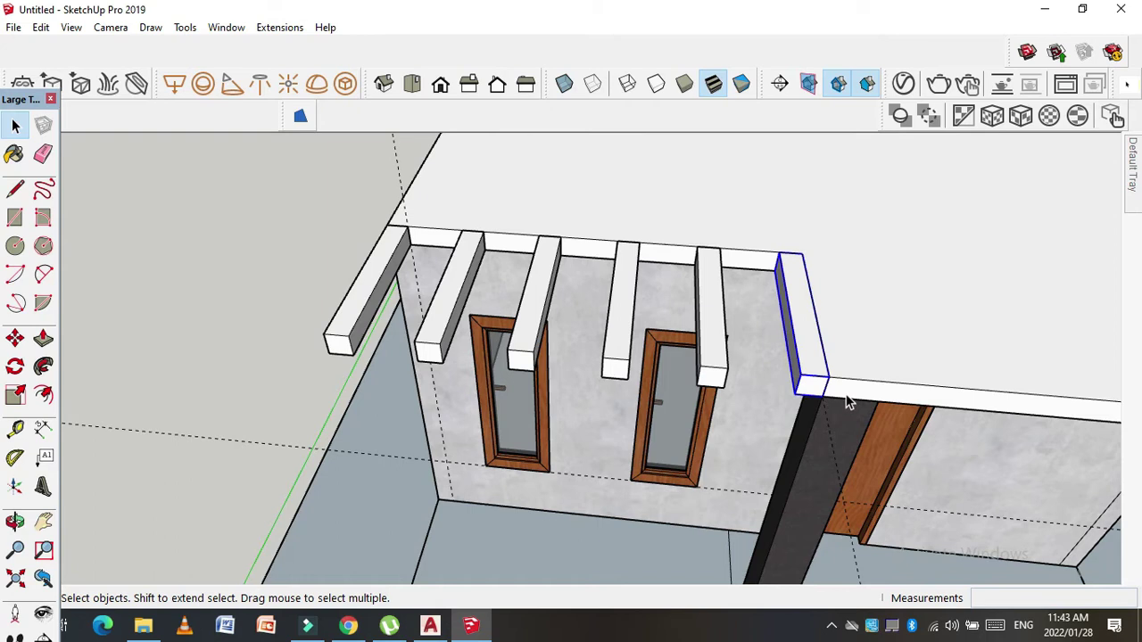
pyautogui.press('Delete')
pyautogui.click(711, 333)
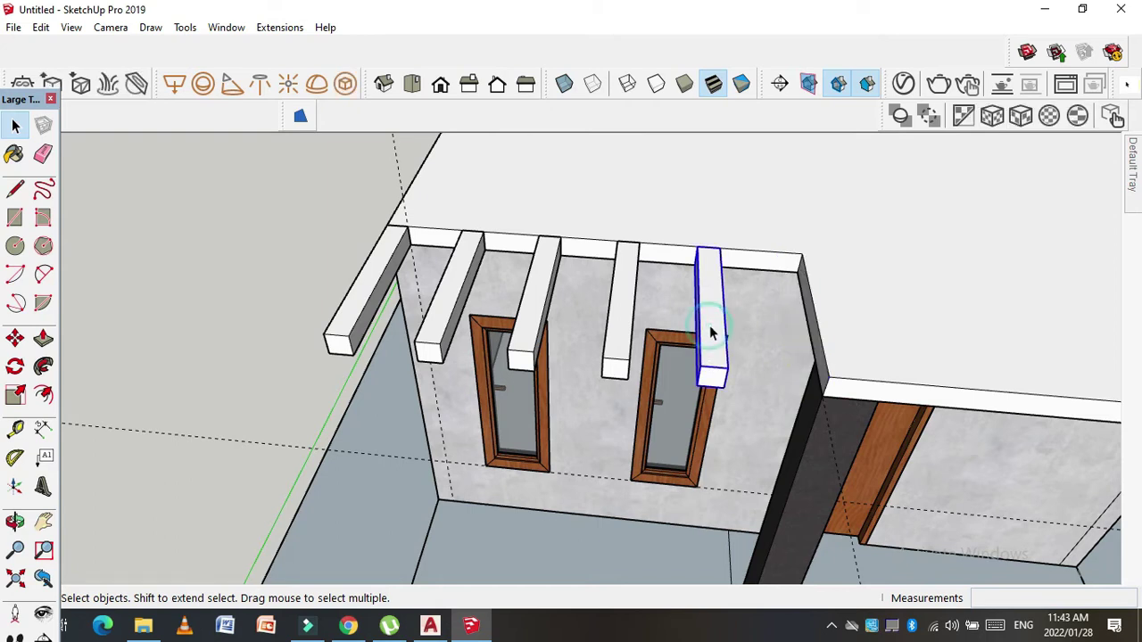
pyautogui.scroll(1, 682, 294)
pyautogui.scroll(-2, 679, 290)
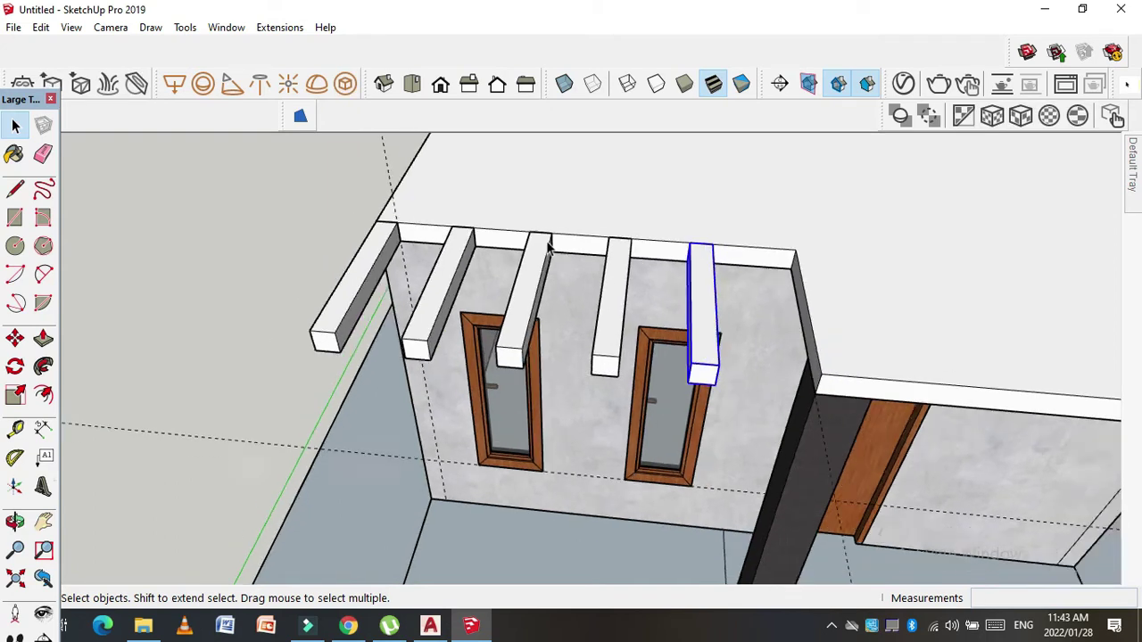
pyautogui.scroll(-2, 618, 282)
pyautogui.scroll(1, 565, 280)
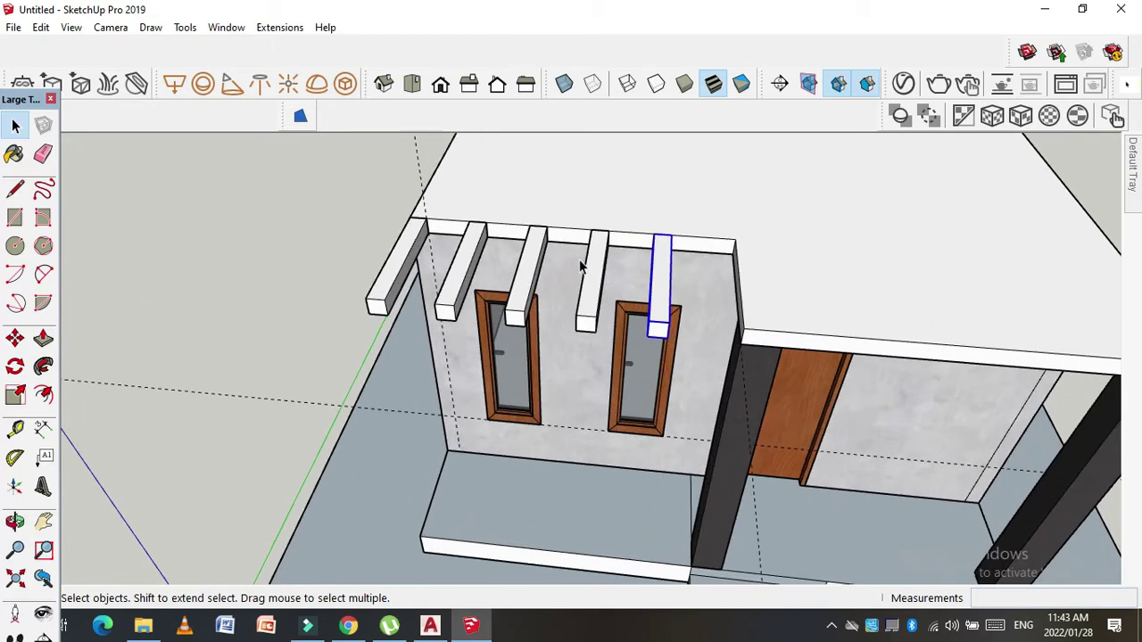
pyautogui.moveTo(573, 237)
pyautogui.mouseDown(button='middle')
pyautogui.moveTo(513, 135)
pyautogui.moveTo(520, 234)
pyautogui.moveTo(435, 246)
pyautogui.mouseUp(button='middle')
# Step: Draw a 7' 8 3/8" by 6" strip across the beam tips and group it
pyautogui.press('r')
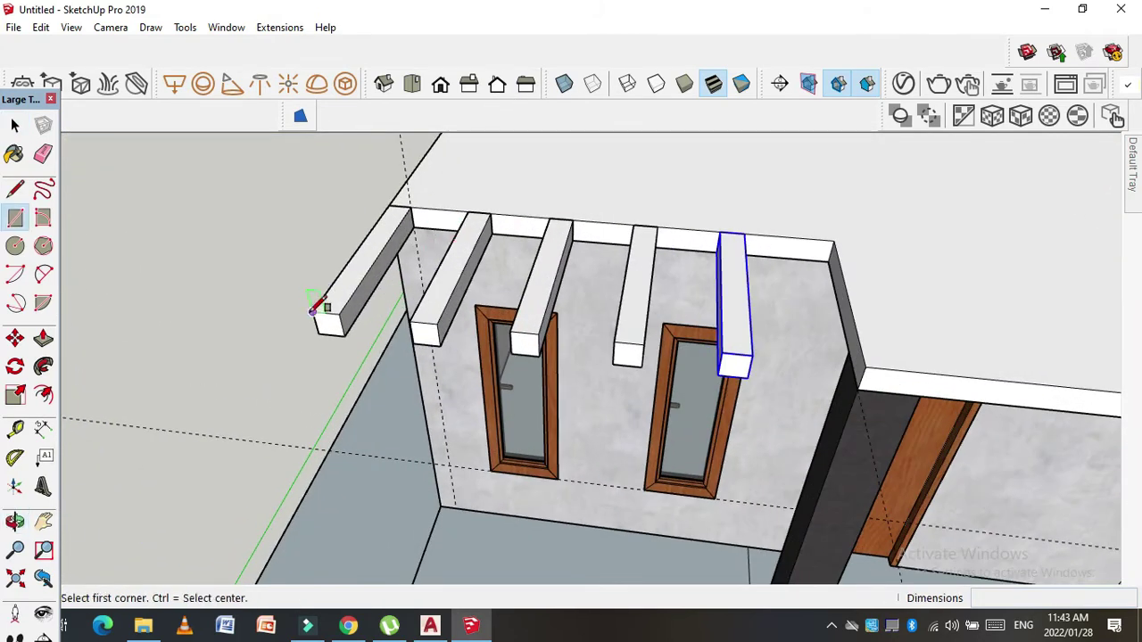
pyautogui.click(314, 308)
pyautogui.click(751, 373)
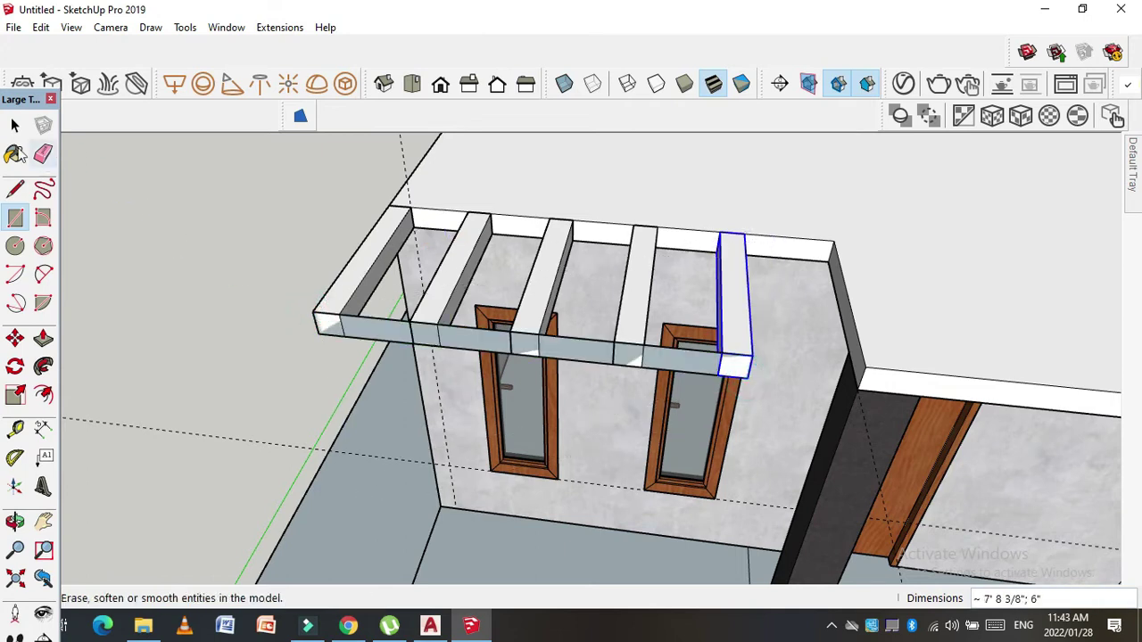
pyautogui.click(15, 126)
pyautogui.click(479, 338)
pyautogui.rightClick(479, 339)
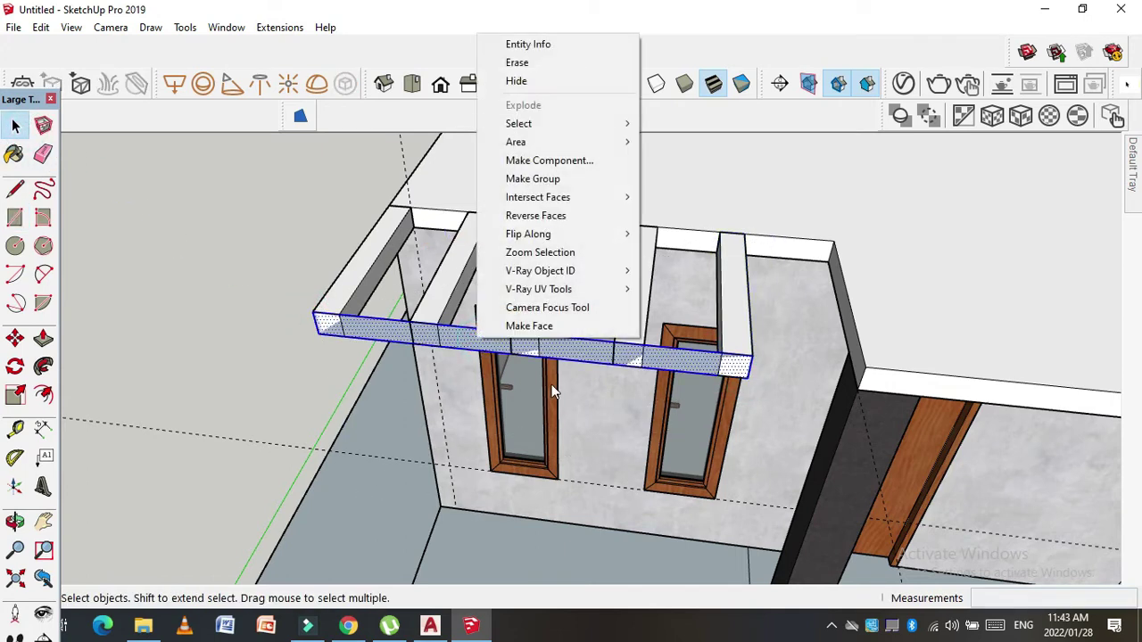
pyautogui.click(532, 178)
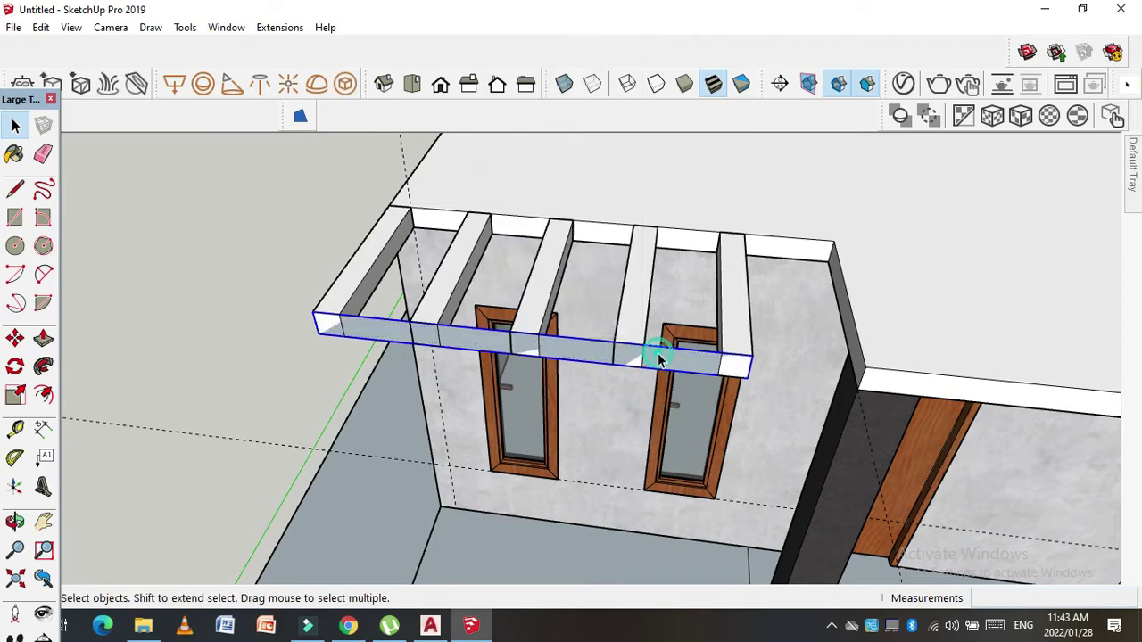
# Step: Thicken the pergola's front beam by 6 inches inside its group
pyautogui.scroll(3, 658, 353)
pyautogui.doubleClick(658, 357)
pyautogui.moveTo(657, 357)
pyautogui.mouseDown(button='middle')
pyautogui.moveTo(737, 372)
pyautogui.moveTo(497, 357)
pyautogui.mouseUp(button='middle')
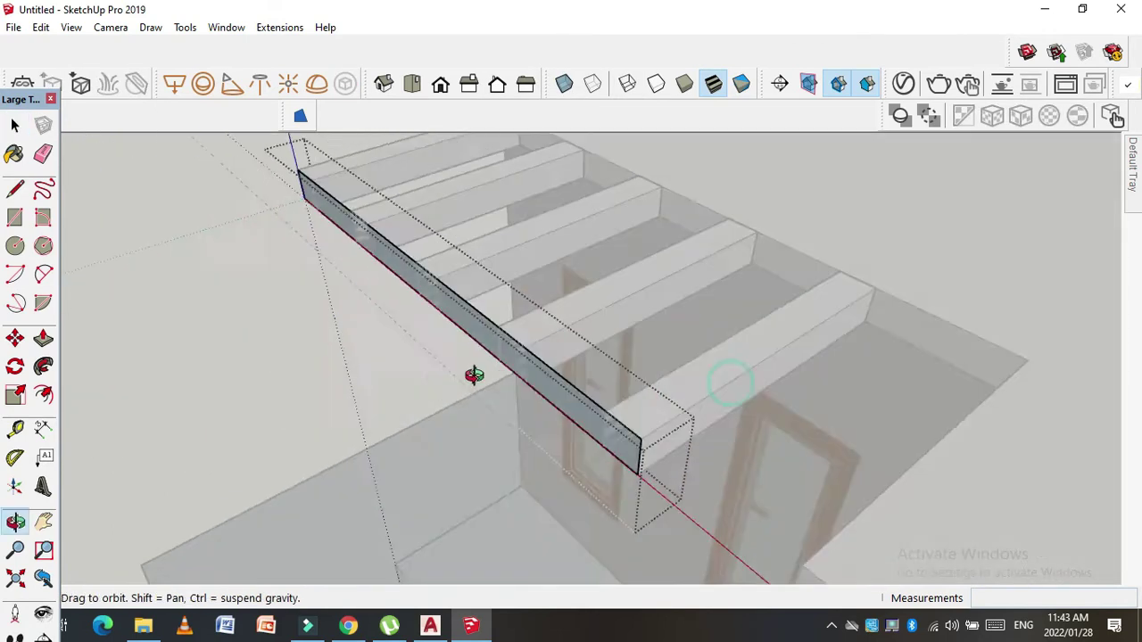
pyautogui.press('p')
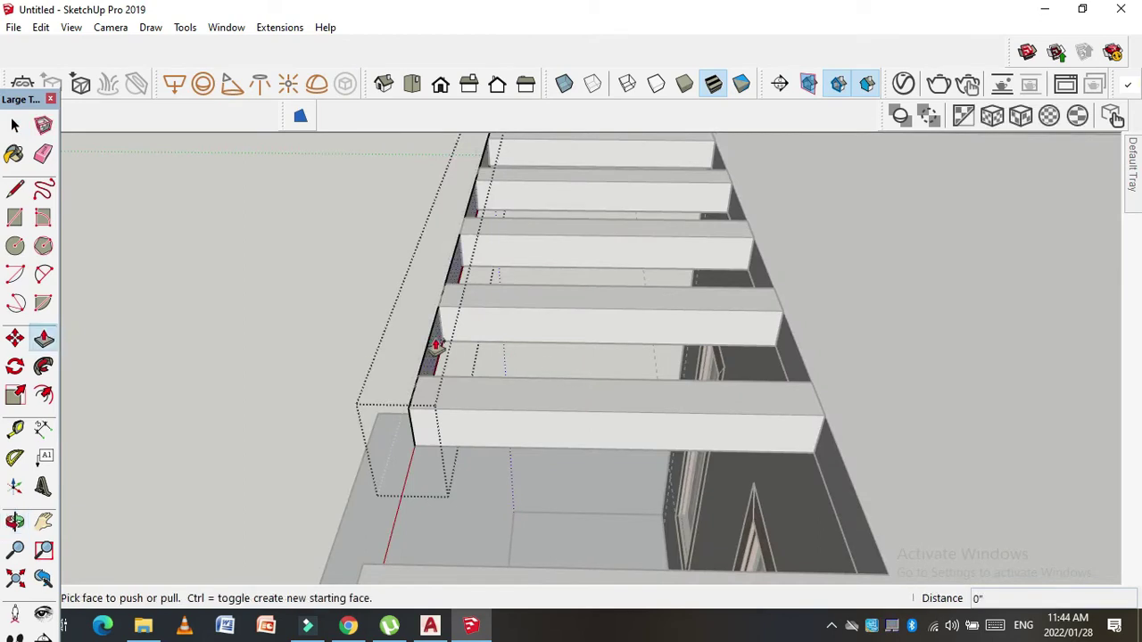
pyautogui.click(435, 346)
pyautogui.click(482, 350)
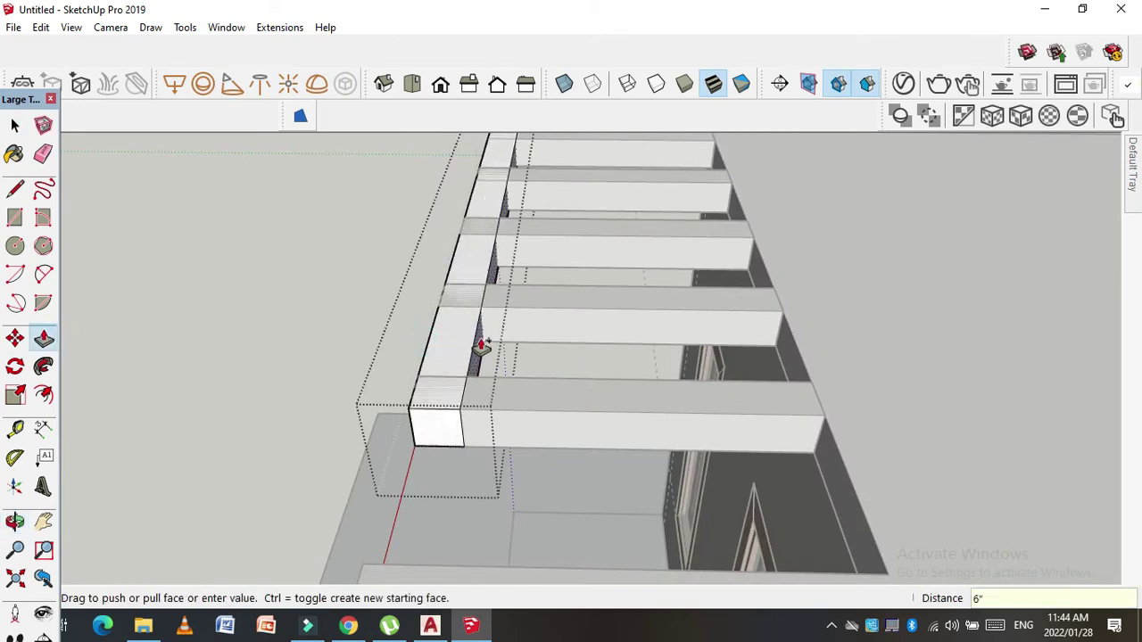
pyautogui.click(15, 126)
pyautogui.press('Escape')
# Step: Select the cross beams and scale them along the green axis to 0.83, behind the front beam
pyautogui.click(547, 411)
pyautogui.keyDown('shift'); pyautogui.click(552, 308); pyautogui.keyUp('shift')
pyautogui.keyDown('shift'); pyautogui.click(552, 226); pyautogui.keyUp('shift')
pyautogui.keyDown('shift'); pyautogui.click(553, 147); pyautogui.keyUp('shift')
pyautogui.scroll(-2, 636, 348)
pyautogui.scroll(2, 528, 234)
pyautogui.press('s')
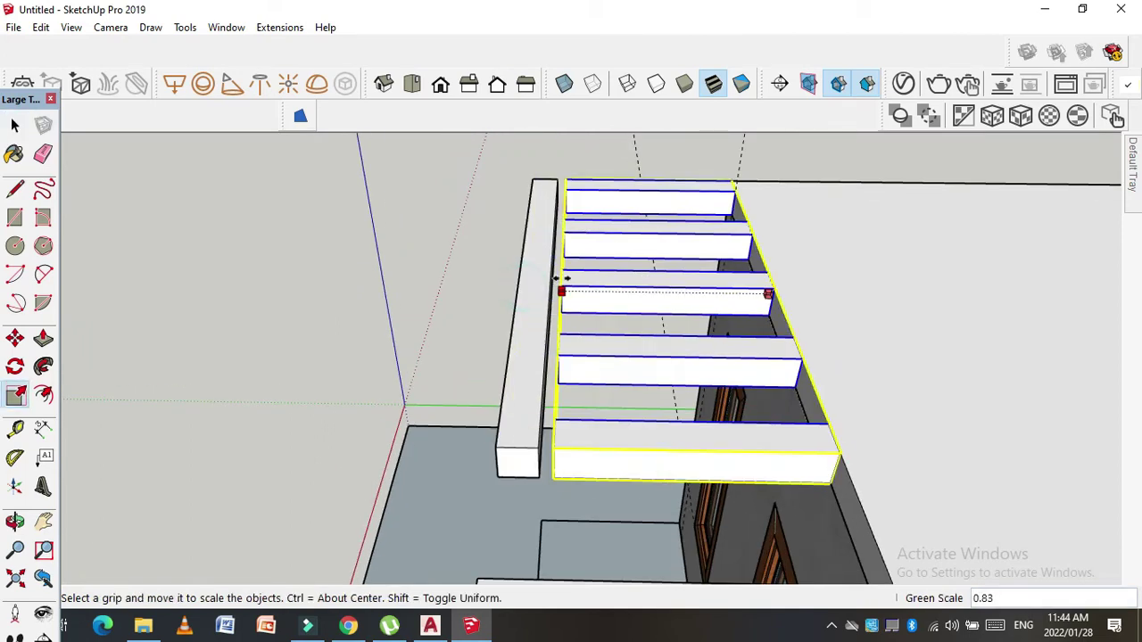
pyautogui.moveTo(518, 289); pyautogui.dragTo(548, 270)
pyautogui.moveTo(517, 372)
pyautogui.mouseDown(button='middle')
pyautogui.moveTo(482, 380)
pyautogui.moveTo(976, 309)
pyautogui.mouseUp(button='middle')
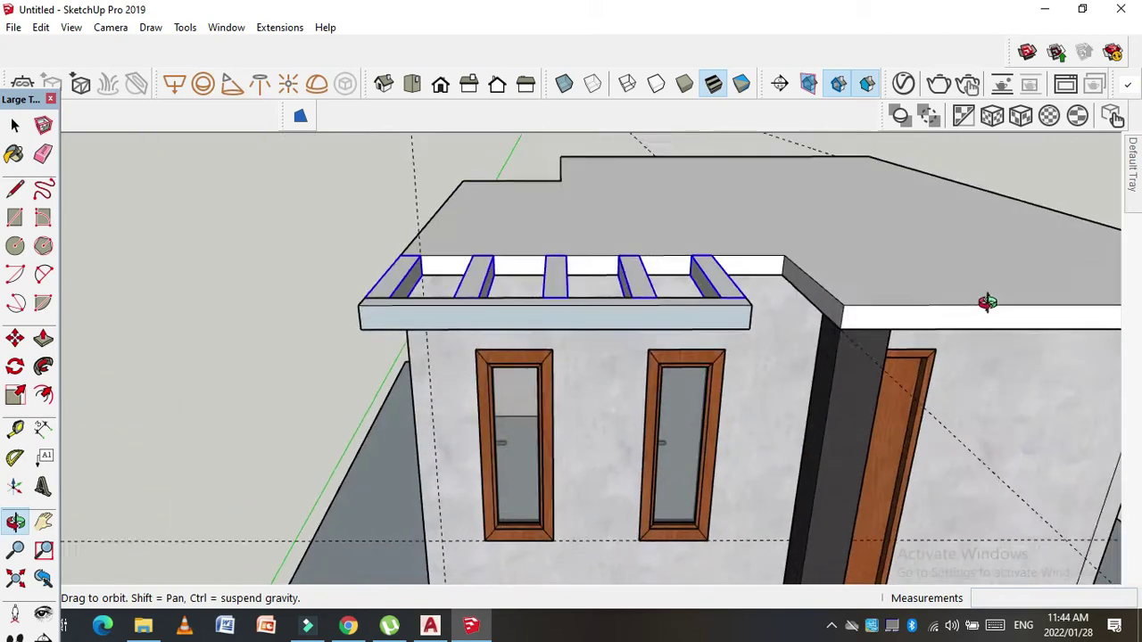
pyautogui.scroll(-5, 552, 294)
pyautogui.scroll(3, 611, 314)
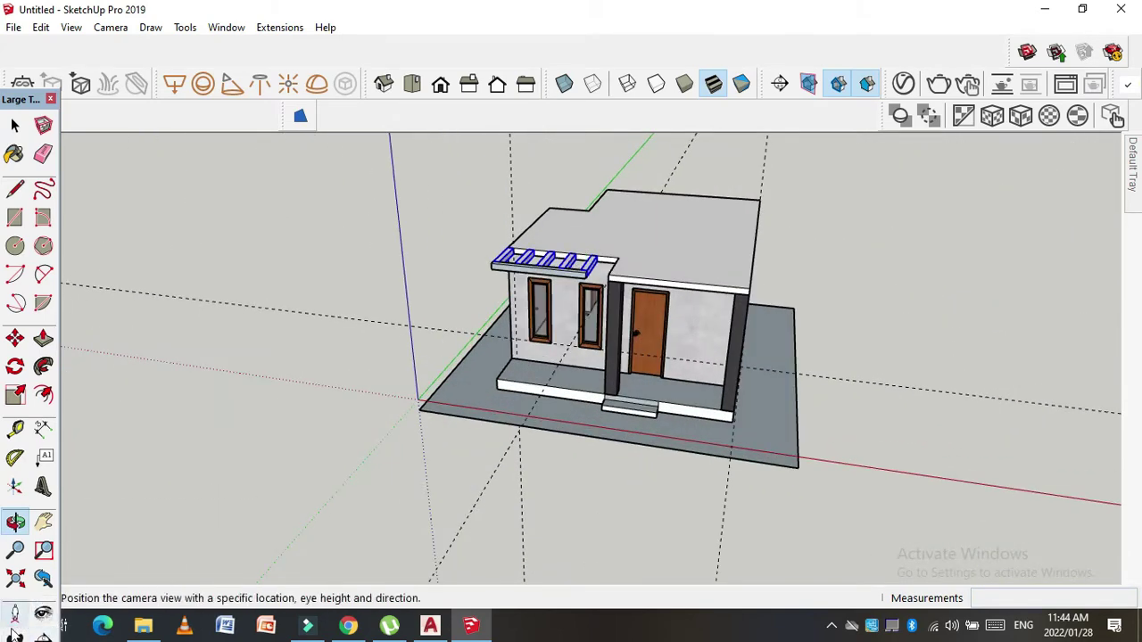
pyautogui.press('s')
pyautogui.scroll(2, 625, 267)
pyautogui.scroll(3, 665, 209)
pyautogui.scroll(2, 408, 233)
pyautogui.click(15, 125)
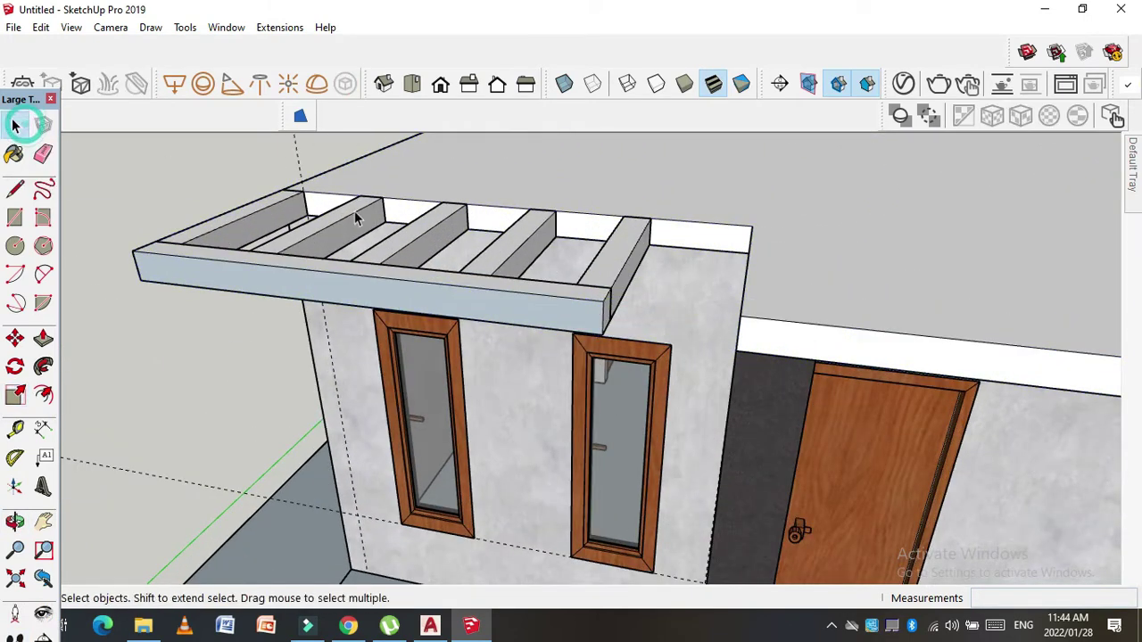
# Step: Push/Pull the front beam's end face out to the porch wall corner
pyautogui.doubleClick(566, 312)
pyautogui.press('p')
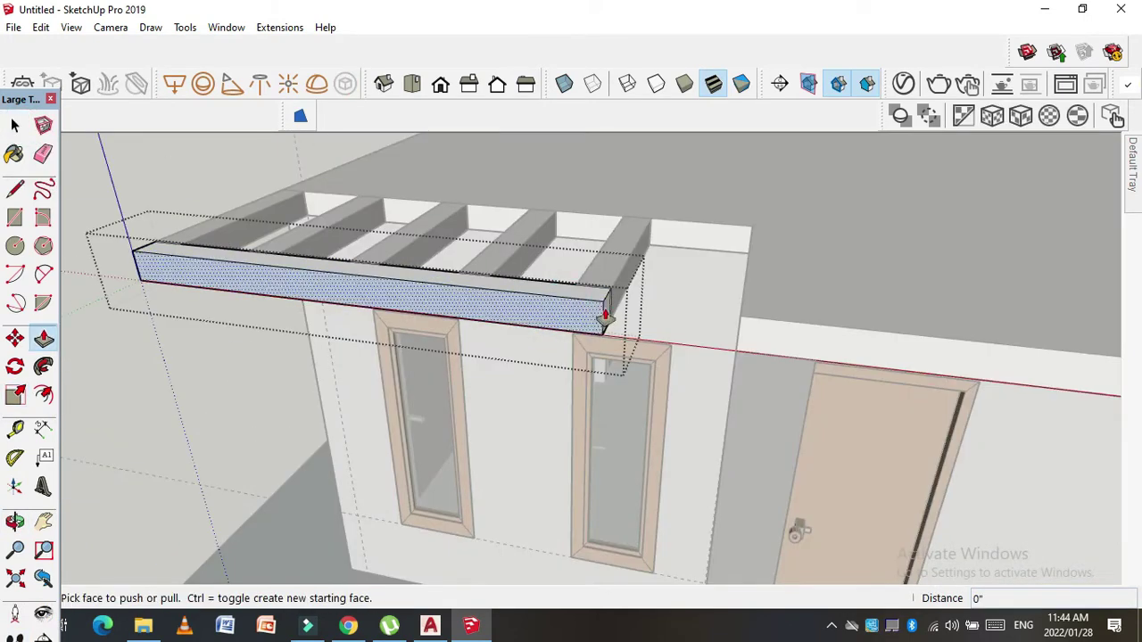
pyautogui.click(607, 308)
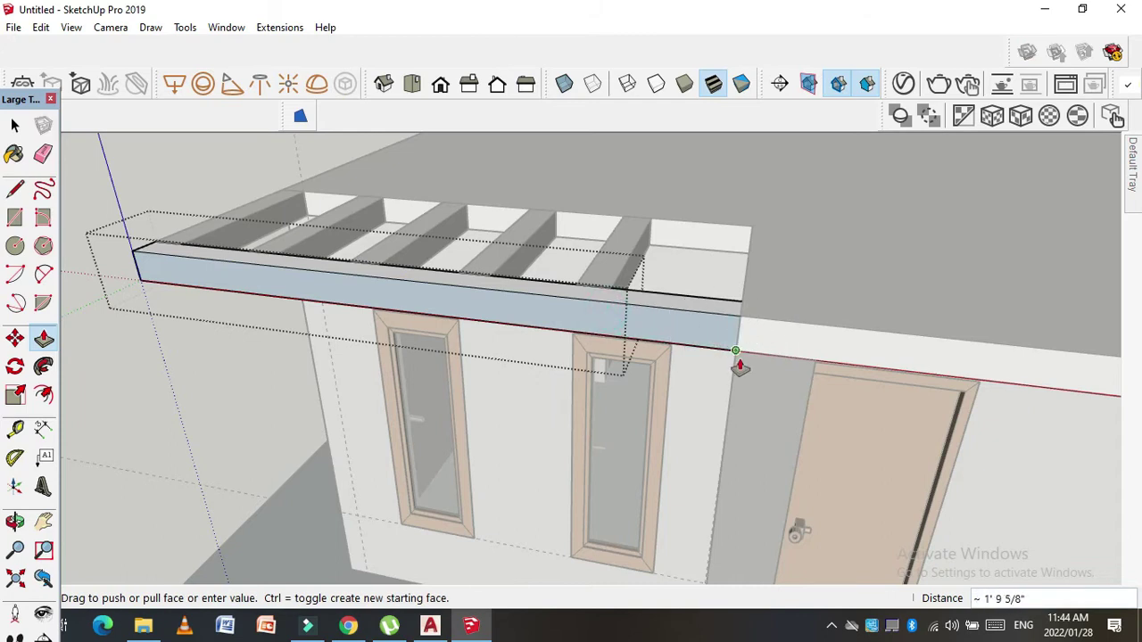
pyautogui.click(739, 366)
pyautogui.scroll(-4, 428, 247)
pyautogui.scroll(-1, 428, 247)
pyautogui.click(15, 125)
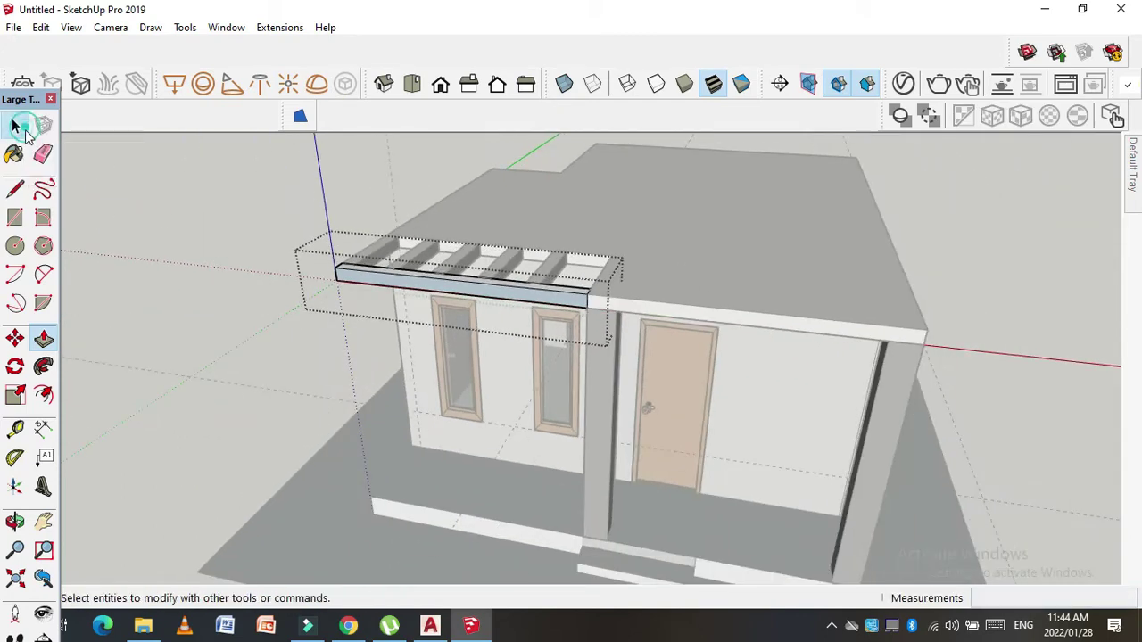
pyautogui.scroll(-5, 571, 321)
pyautogui.moveTo(562, 294); pyautogui.dragTo(578, 319, button='middle')
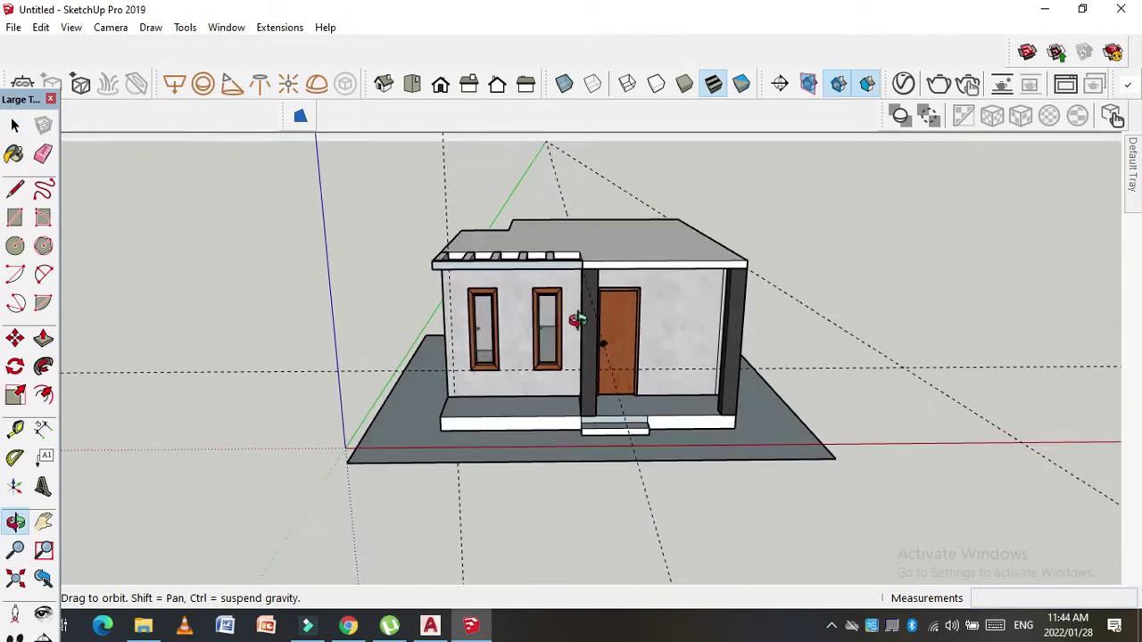
pyautogui.moveTo(578, 319); pyautogui.dragTo(562, 294)
# Step: Delete all guide lines with Edit > Delete Guides
pyautogui.click(41, 27)
pyautogui.click(99, 181)
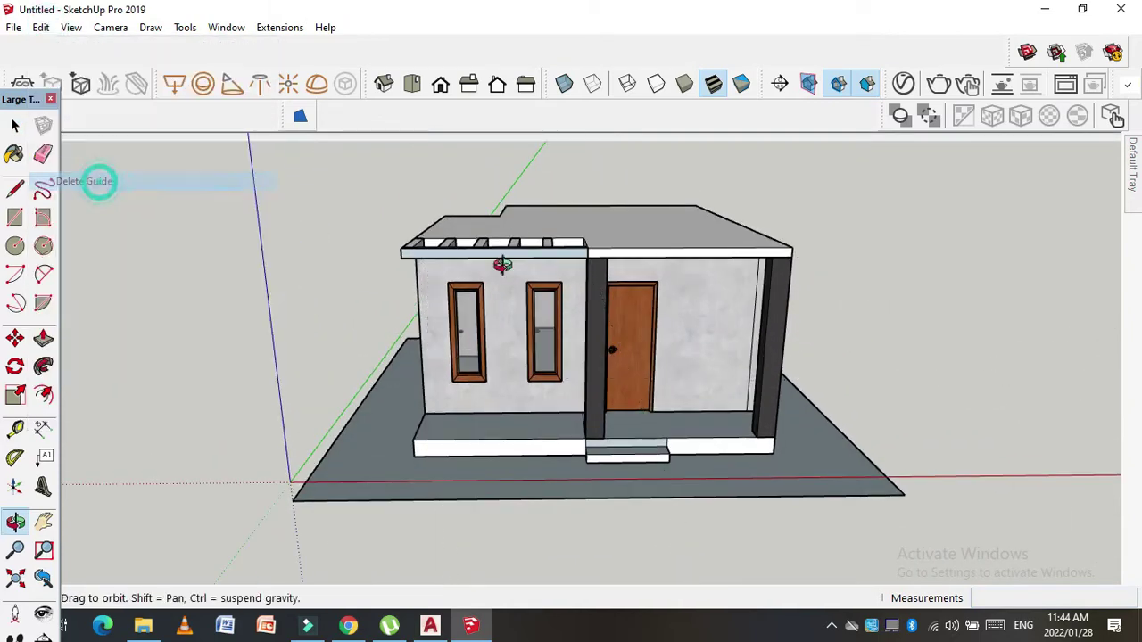
pyautogui.moveTo(597, 314)
pyautogui.mouseDown()
pyautogui.moveTo(535, 273)
pyautogui.moveTo(514, 140)
pyautogui.moveTo(542, 224)
pyautogui.moveTo(553, 332)
pyautogui.mouseUp()
pyautogui.scroll(3, 553, 332)
pyautogui.scroll(-3, 553, 332)
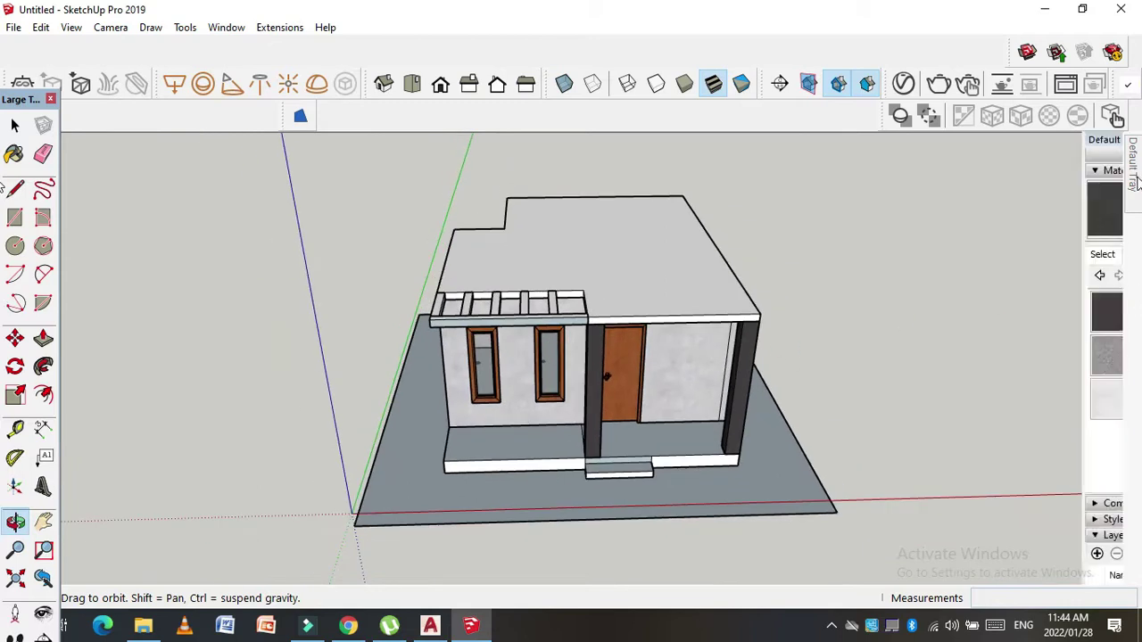
# Step: Paint the pergola beams dark grey and the two porch columns with grey concrete
pyautogui.click(1049, 316)
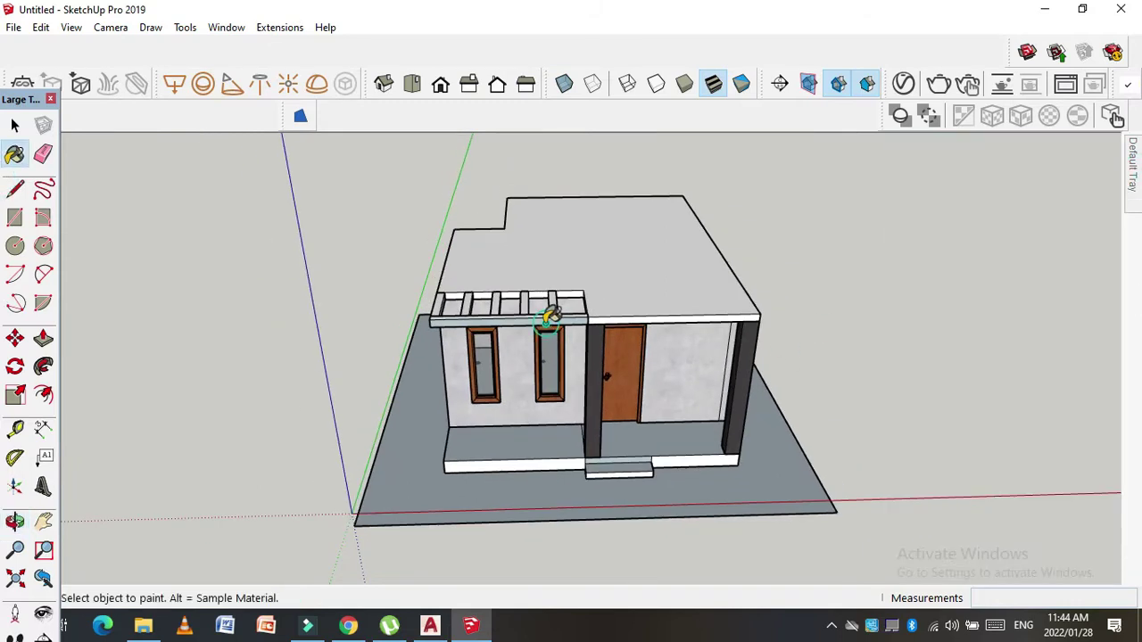
pyautogui.scroll(2, 551, 315)
pyautogui.scroll(2, 526, 302)
pyautogui.scroll(1, 570, 295)
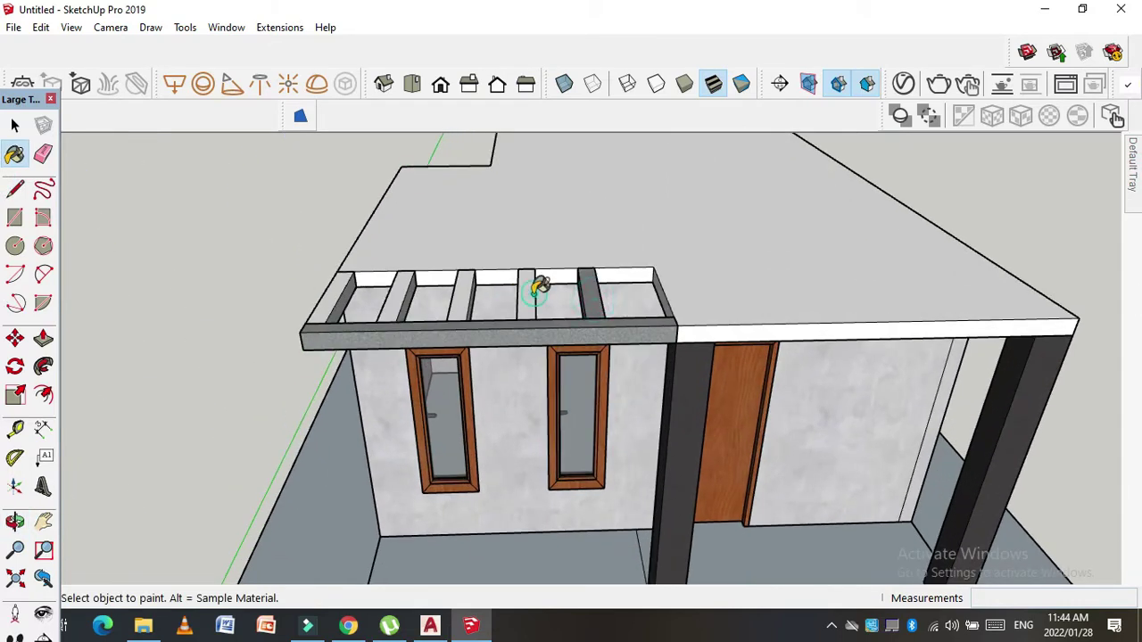
pyautogui.scroll(-3, 337, 217)
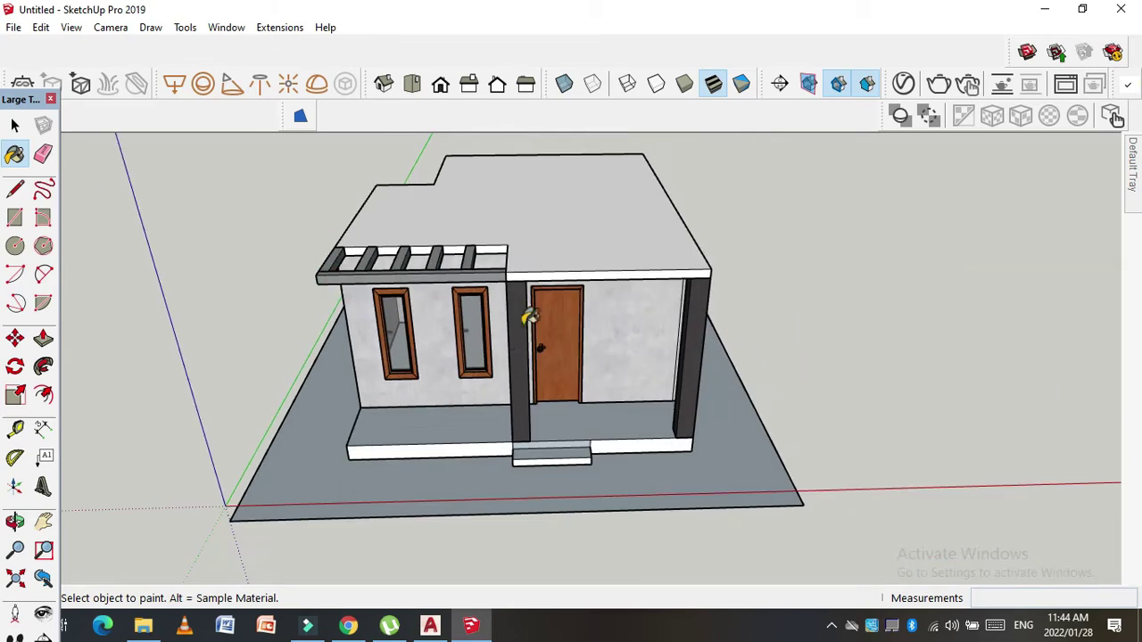
pyautogui.scroll(2, 731, 337)
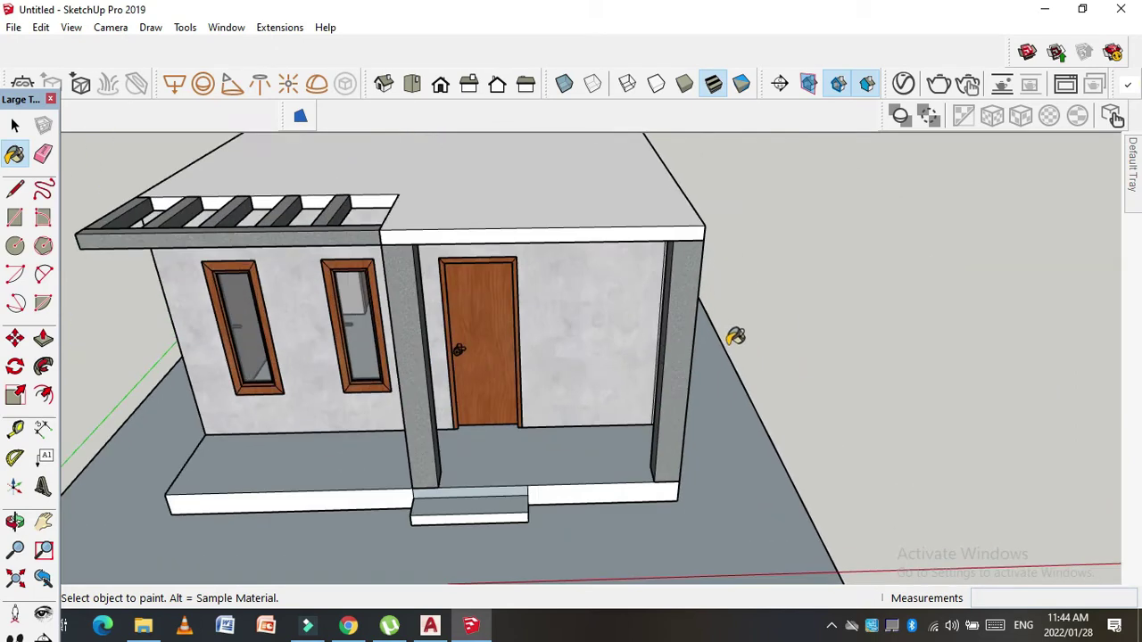
pyautogui.moveTo(708, 342)
pyautogui.mouseDown(button='middle')
pyautogui.moveTo(555, 234)
pyautogui.moveTo(574, 250)
pyautogui.mouseUp(button='middle')
pyautogui.scroll(3, 604, 265)
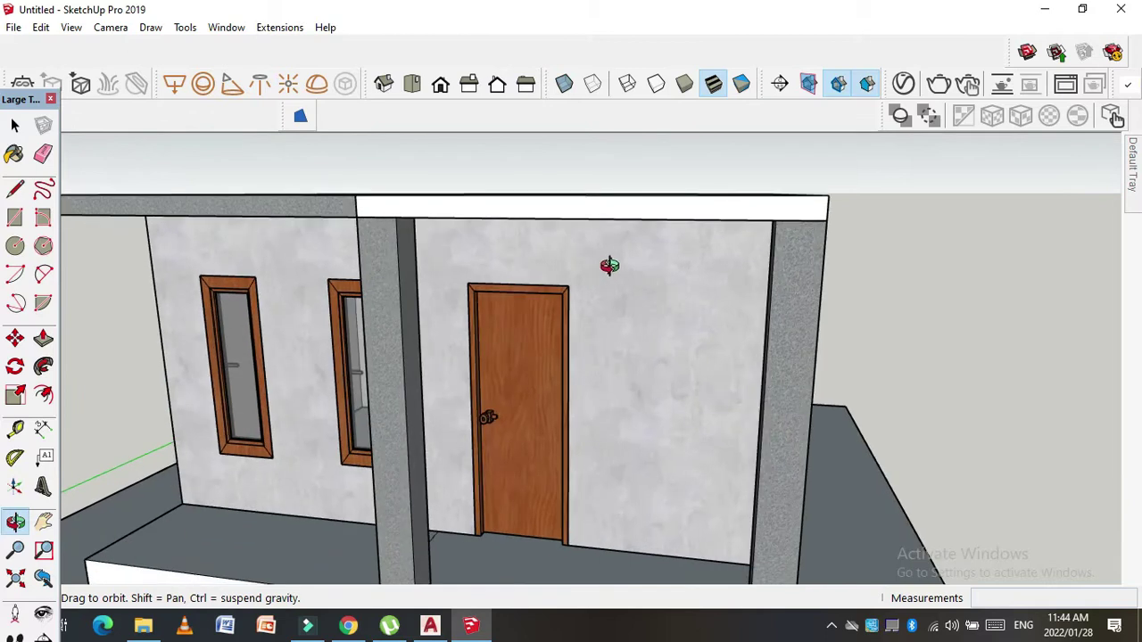
# Step: Measure down from the roof slab edge to locate the panel position
pyautogui.press('r')
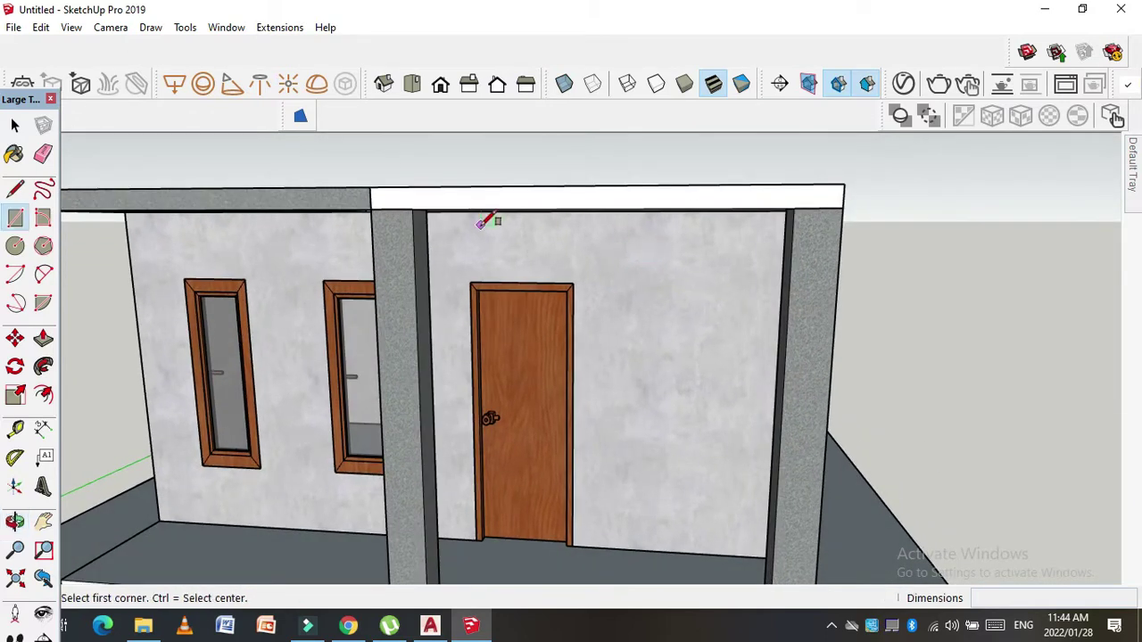
pyautogui.click(412, 207)
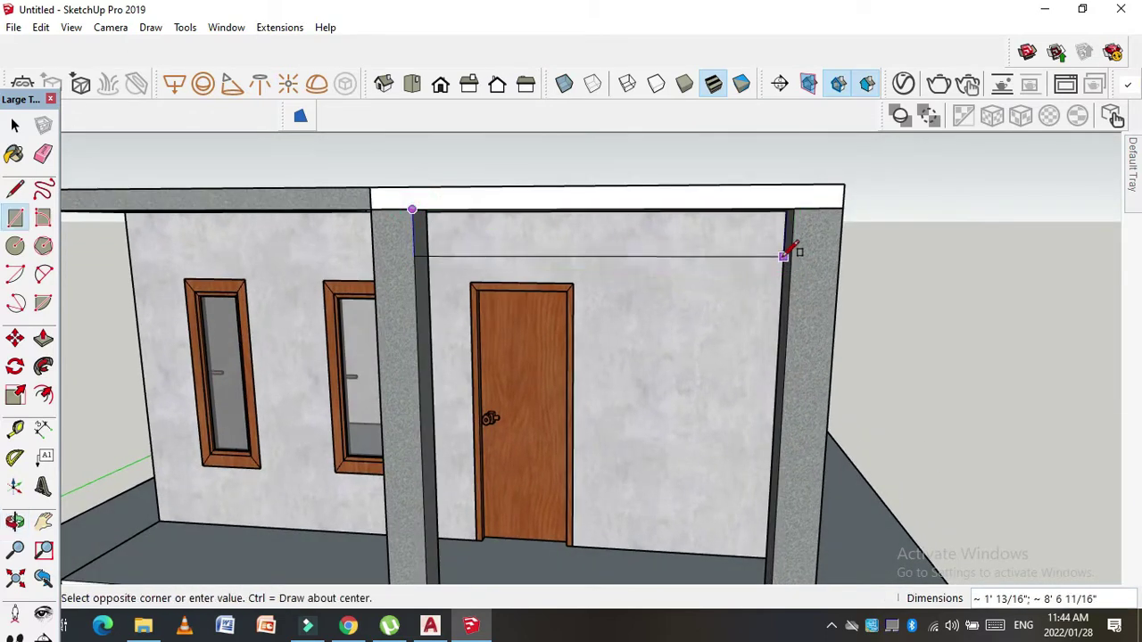
pyautogui.scroll(2, 783, 248)
pyautogui.press('Escape')
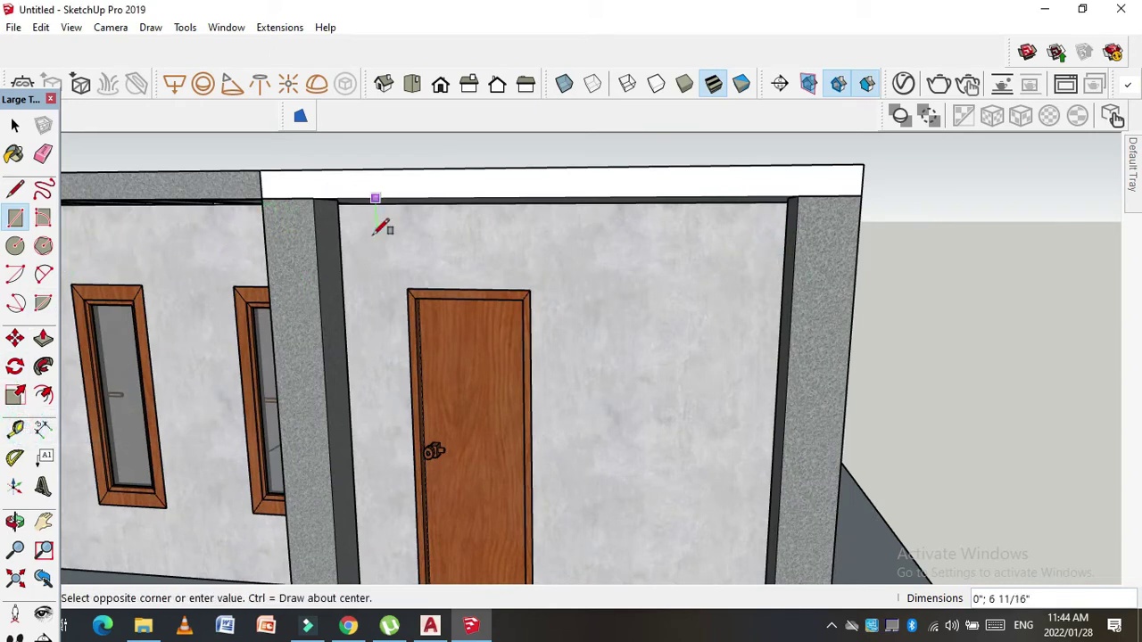
pyautogui.press('o')
pyautogui.moveTo(421, 255)
pyautogui.mouseDown()
pyautogui.moveTo(277, 257)
pyautogui.moveTo(294, 285)
pyautogui.mouseUp()
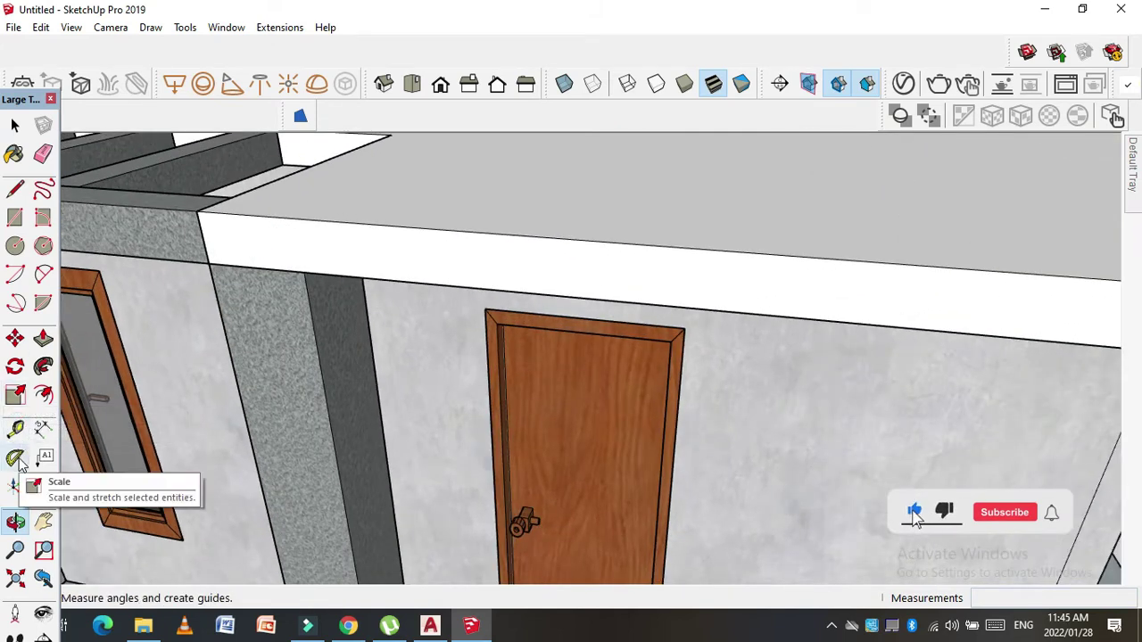
pyautogui.click(15, 428)
pyautogui.click(257, 268)
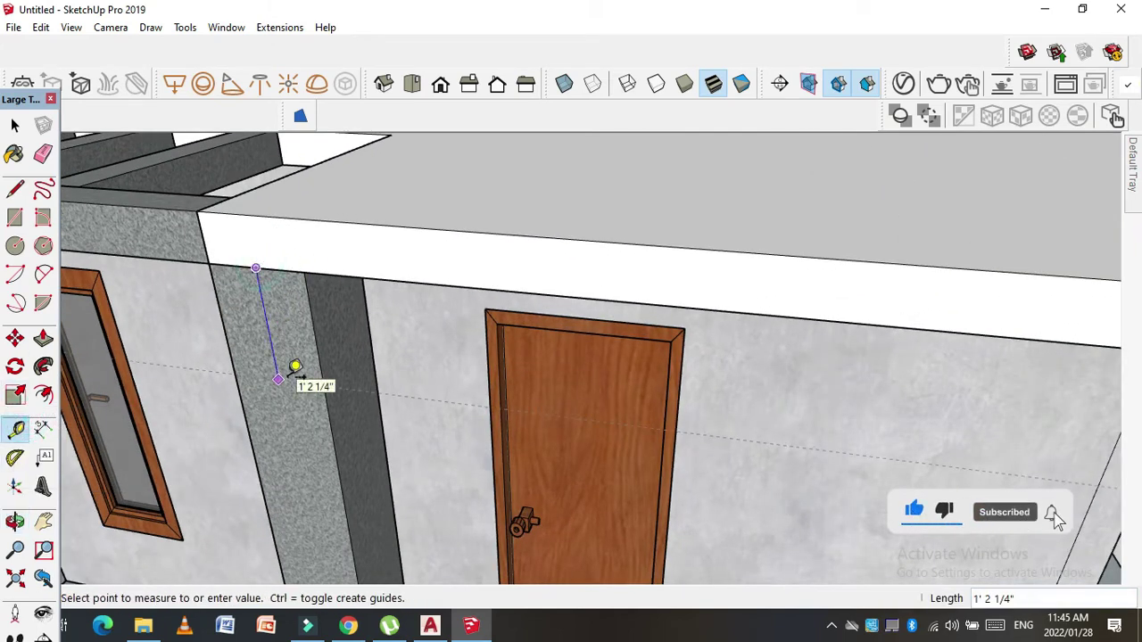
pyautogui.scroll(-3, 256, 330)
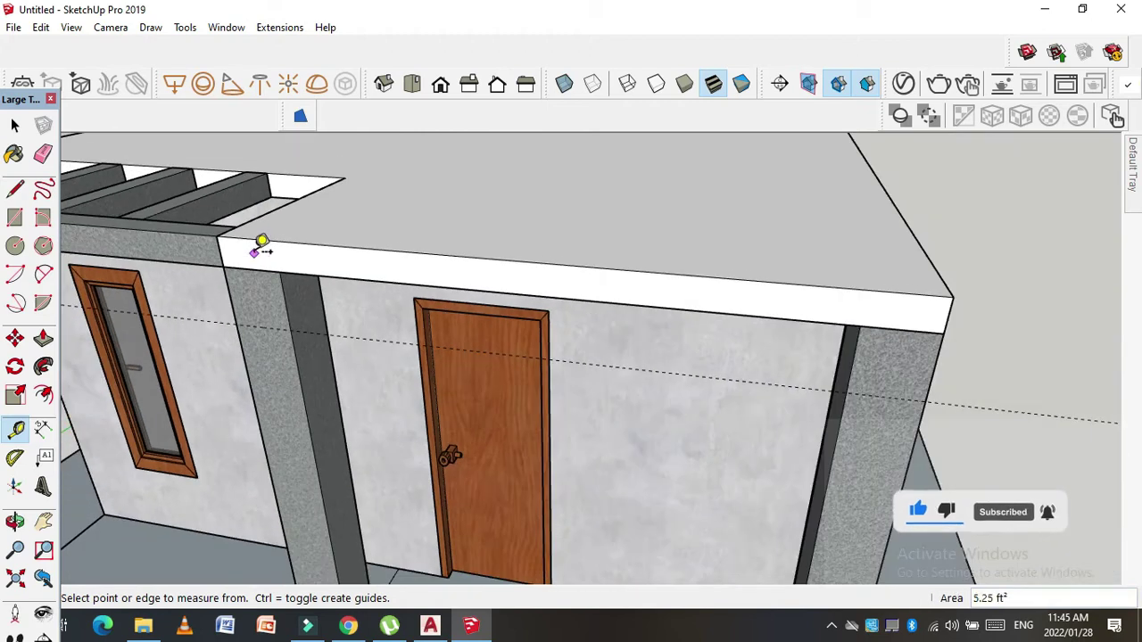
# Step: Draw an 8' 6" by 1' rectangle between the porch columns below the slab
pyautogui.press('r')
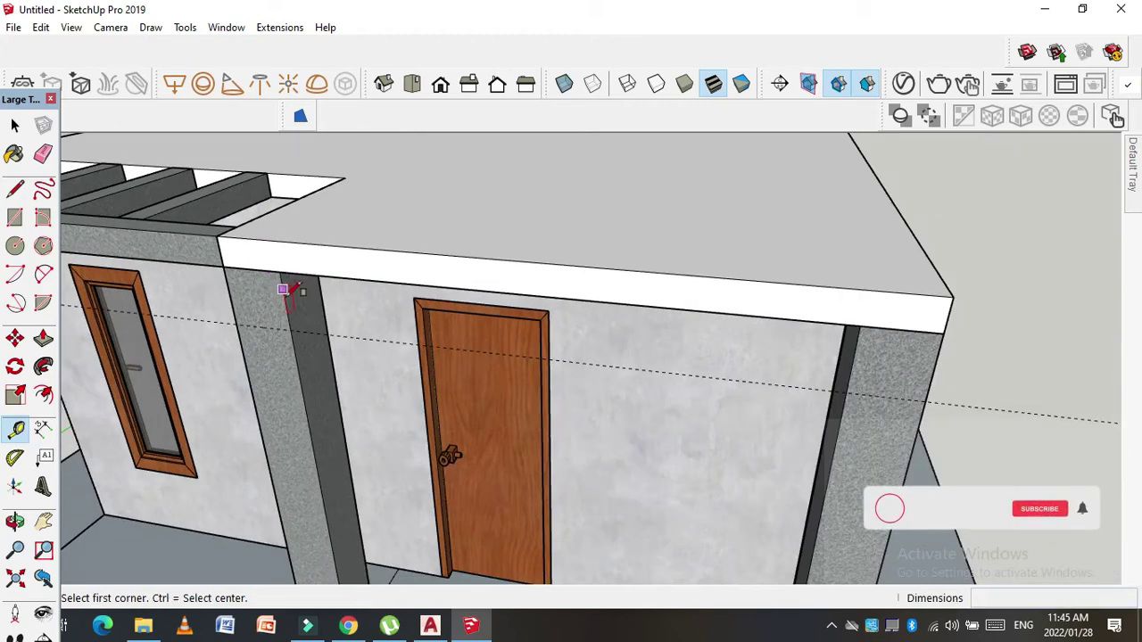
pyautogui.click(294, 321)
pyautogui.press('Escape')
pyautogui.click(290, 332)
pyautogui.click(858, 334)
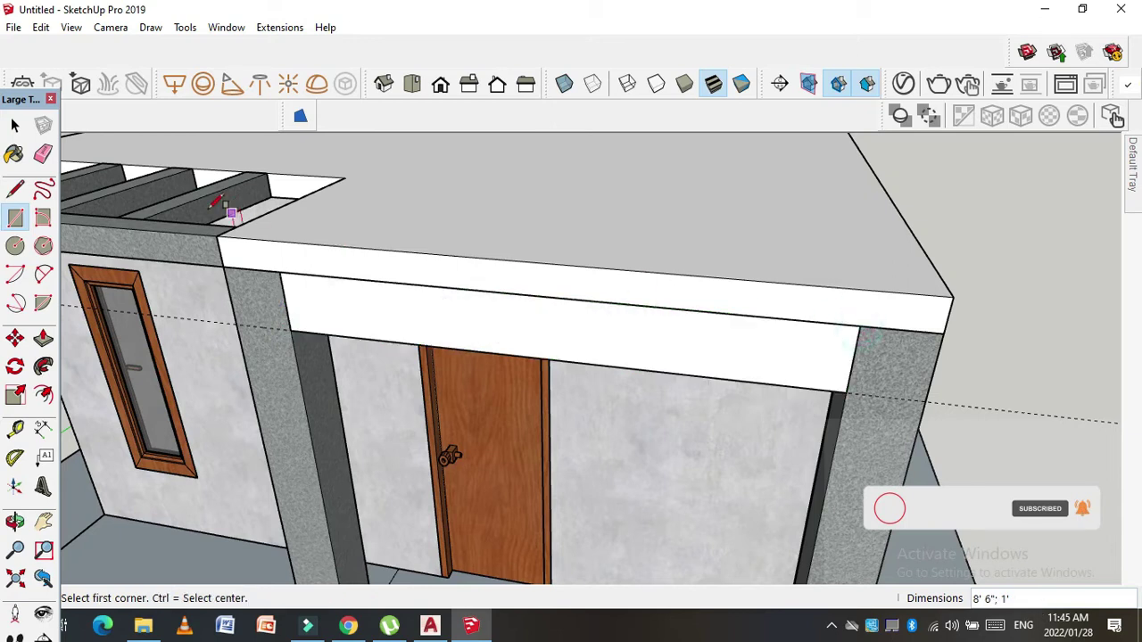
# Step: Make the new rectangle face into a group
pyautogui.click(13, 129)
pyautogui.click(642, 331)
pyautogui.rightClick(644, 332)
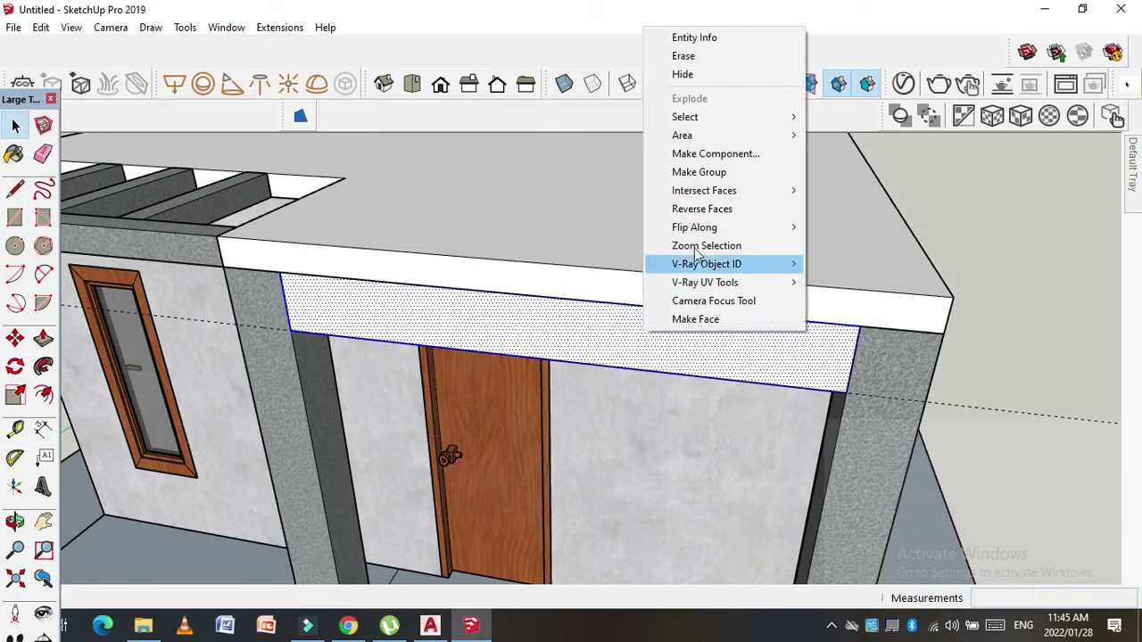
pyautogui.click(698, 172)
pyautogui.moveTo(702, 201)
pyautogui.mouseDown(button='middle')
pyautogui.moveTo(721, 362)
pyautogui.moveTo(806, 490)
pyautogui.moveTo(555, 364)
pyautogui.moveTo(497, 242)
pyautogui.moveTo(369, 255)
pyautogui.moveTo(282, 280)
pyautogui.mouseUp(button='middle')
pyautogui.click(15, 126)
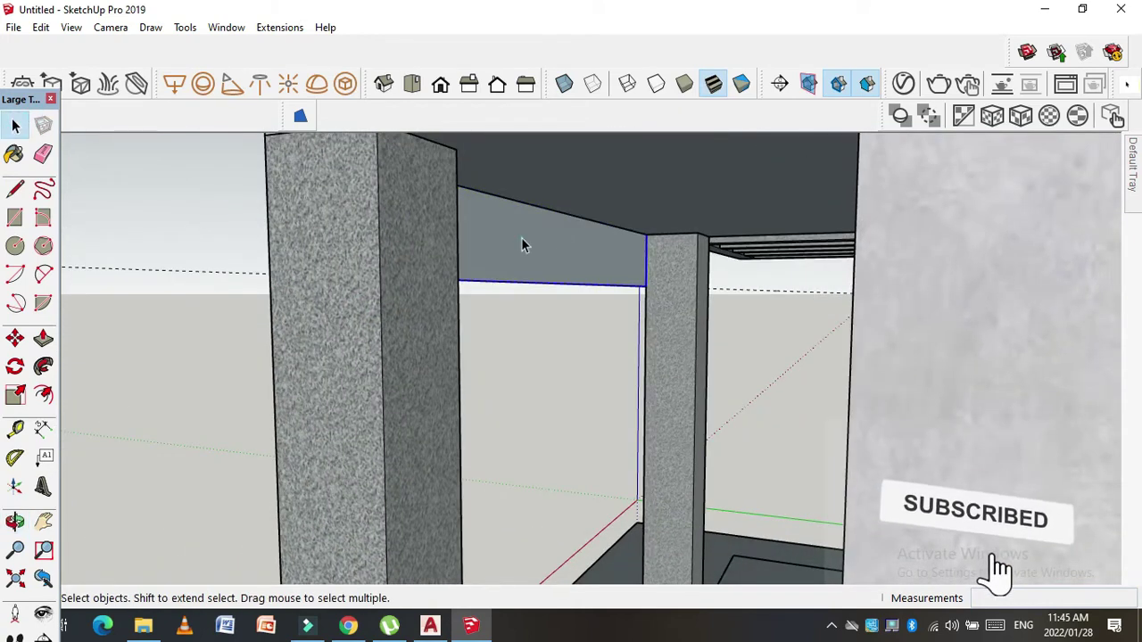
# Step: Push/Pull the panel between the porch columns out 6" into a lintel beam
pyautogui.press('p')
pyautogui.click(520, 268)
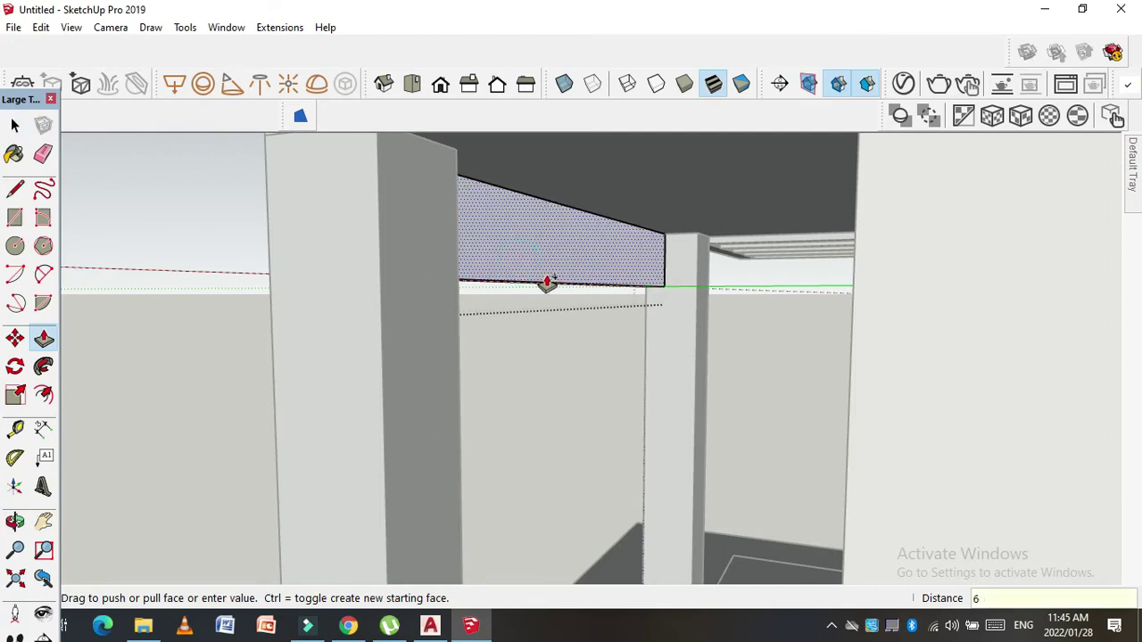
pyautogui.moveTo(383, 294)
pyautogui.mouseDown(button='middle')
pyautogui.moveTo(889, 365)
pyautogui.moveTo(169, 174)
pyautogui.mouseUp(button='middle')
pyautogui.click(15, 126)
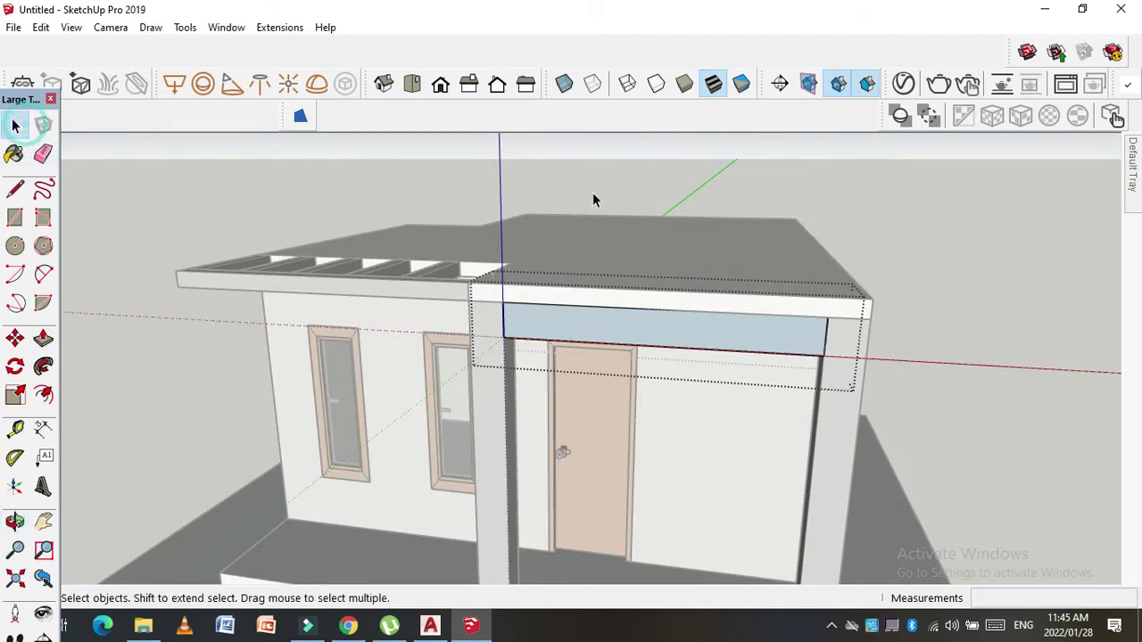
# Step: Orbit around the house to view the roof and the porch column
pyautogui.scroll(-4, 565, 248)
pyautogui.scroll(2, 624, 276)
pyautogui.scroll(2, 606, 285)
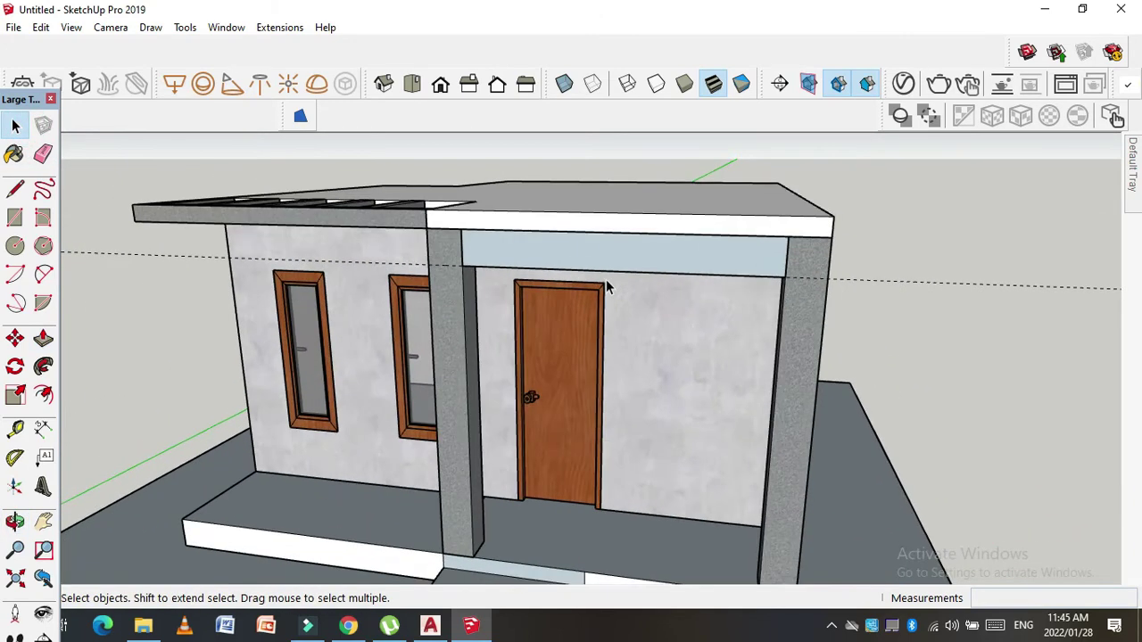
pyautogui.scroll(2, 606, 284)
pyautogui.scroll(-1, 380, 230)
pyautogui.moveTo(373, 221); pyautogui.dragTo(511, 327, button='middle')
pyautogui.moveTo(544, 285)
pyautogui.mouseDown(button='middle')
pyautogui.moveTo(581, 284)
pyautogui.moveTo(578, 323)
pyautogui.mouseUp(button='middle')
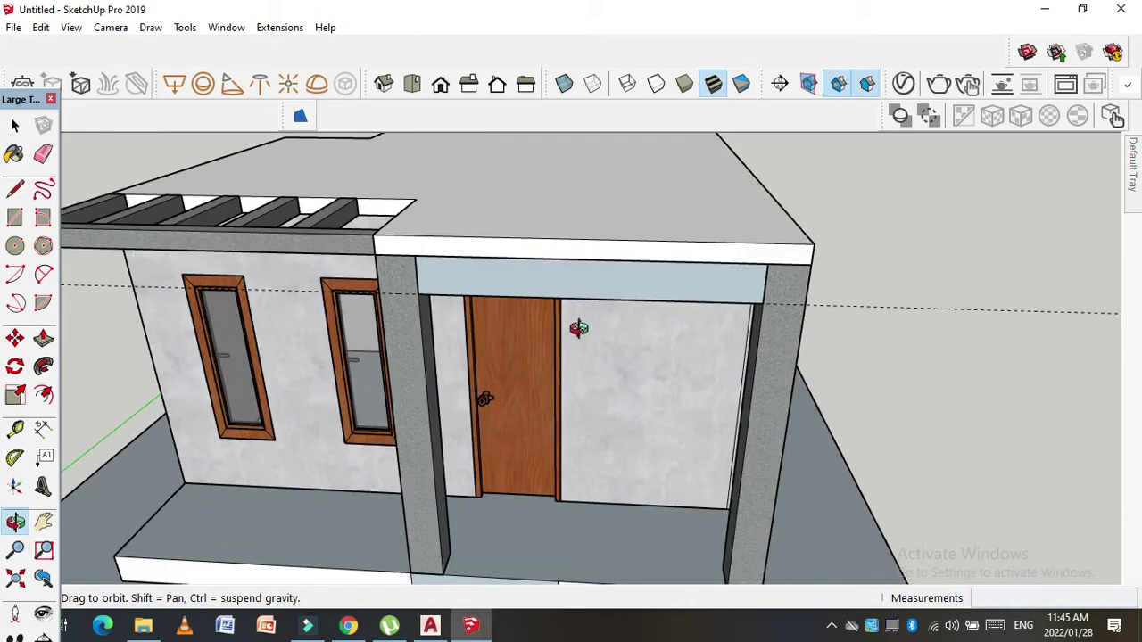
pyautogui.moveTo(452, 403); pyautogui.dragTo(446, 419, button='middle')
pyautogui.scroll(-2, 437, 544)
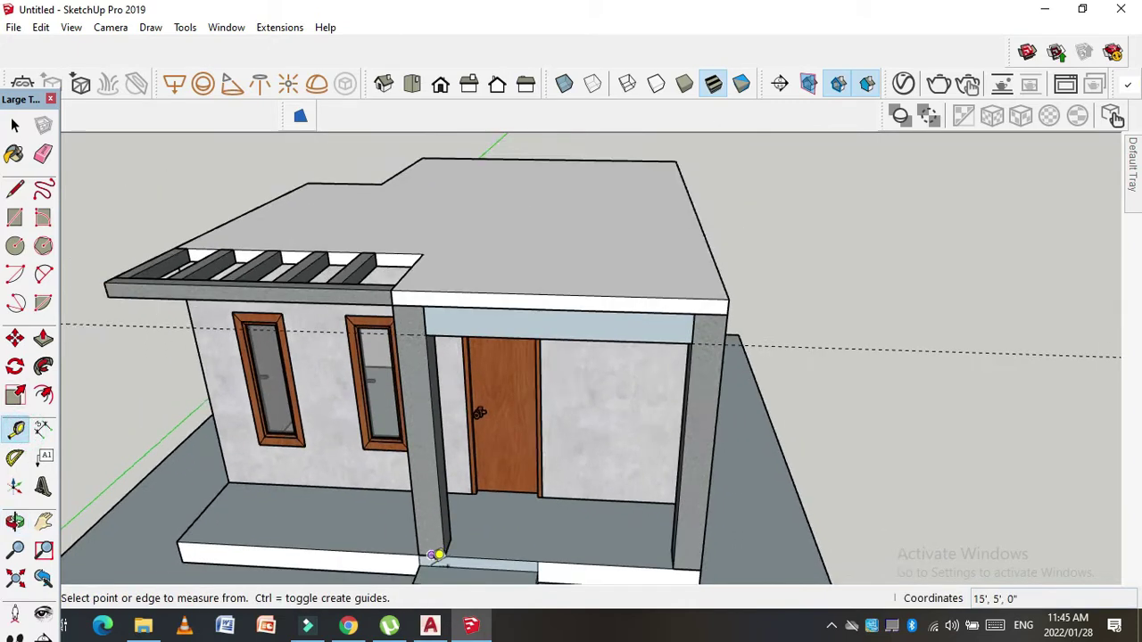
# Step: Place a guide 10' up the porch column from its base
pyautogui.scroll(3, 439, 546)
pyautogui.click(432, 550)
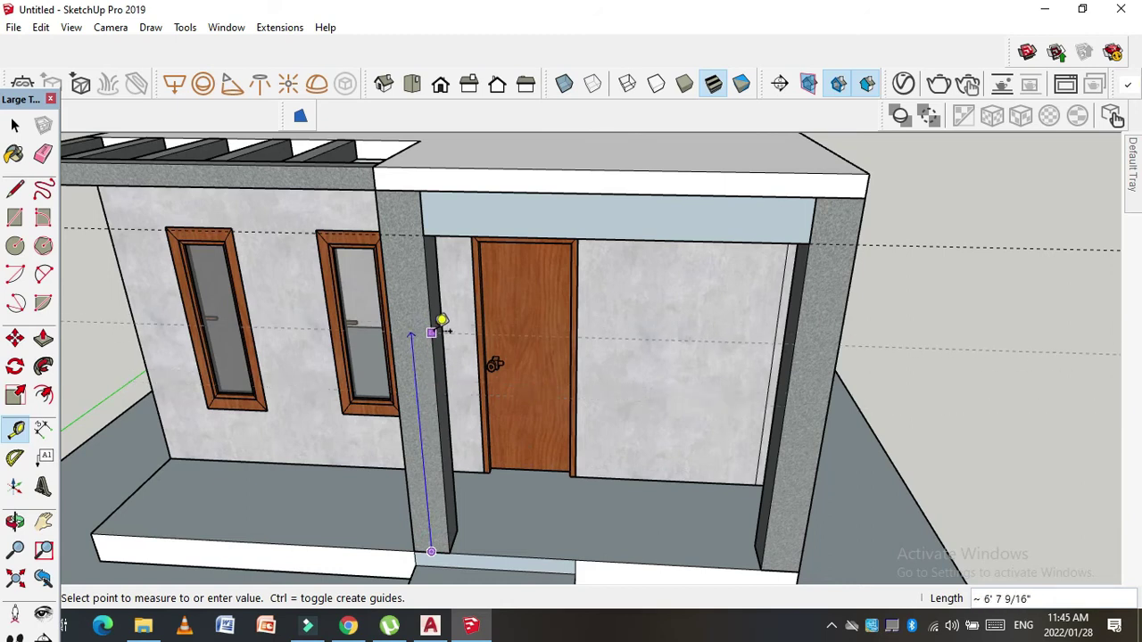
pyautogui.click(431, 344)
pyautogui.write("10'")
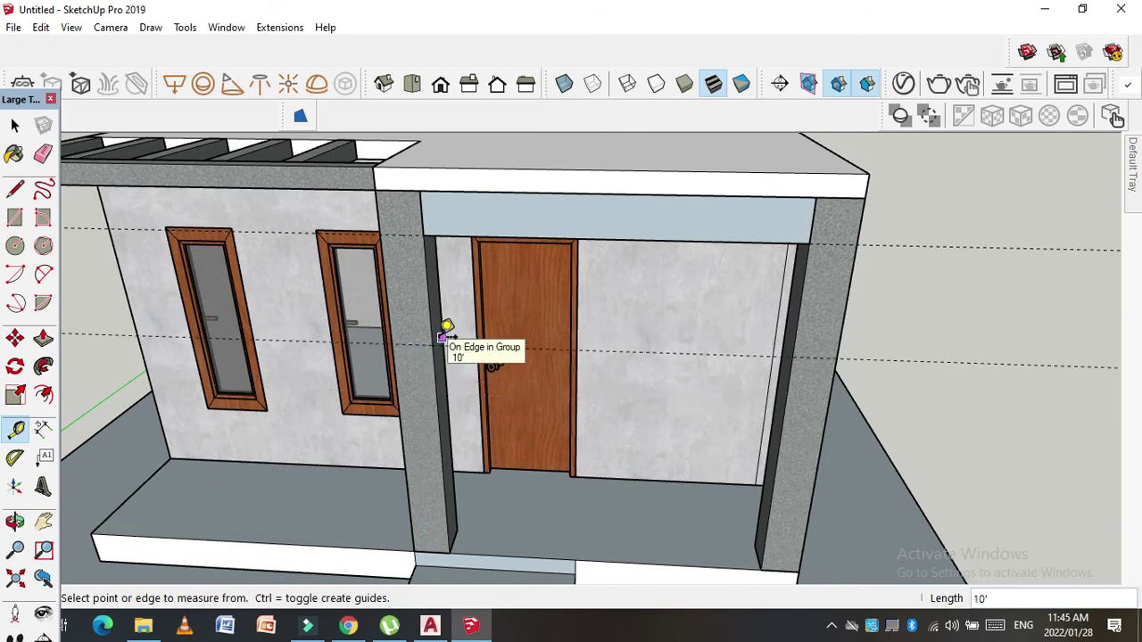
# Step: Draw a 2-point arc between the columns, peaking just under the lintel
pyautogui.click(43, 274)
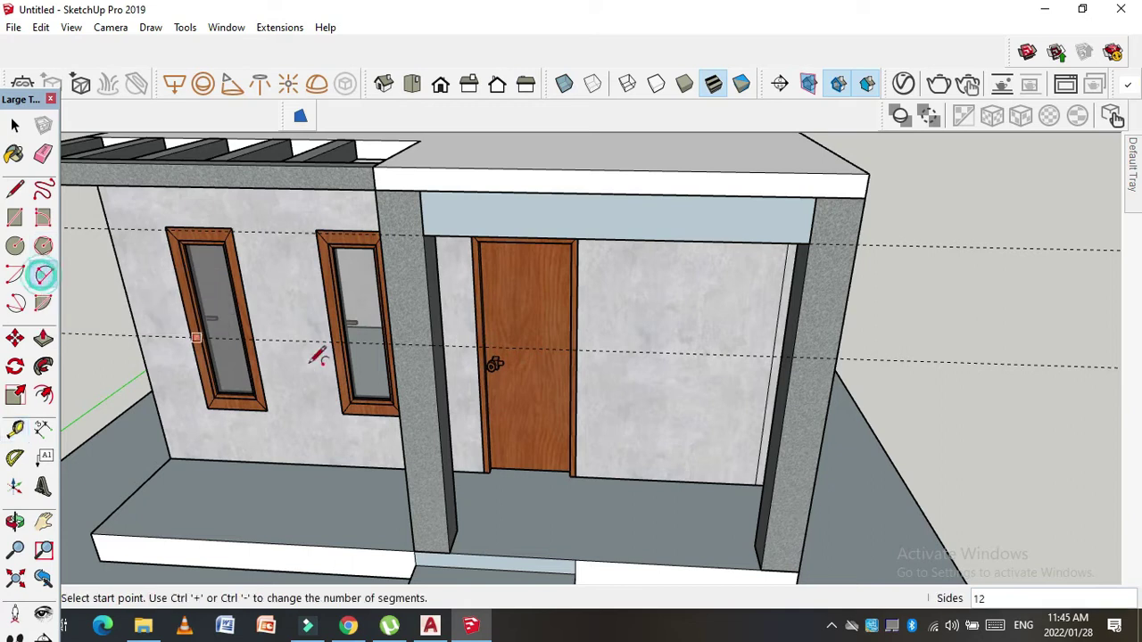
pyautogui.click(432, 345)
pyautogui.click(792, 356)
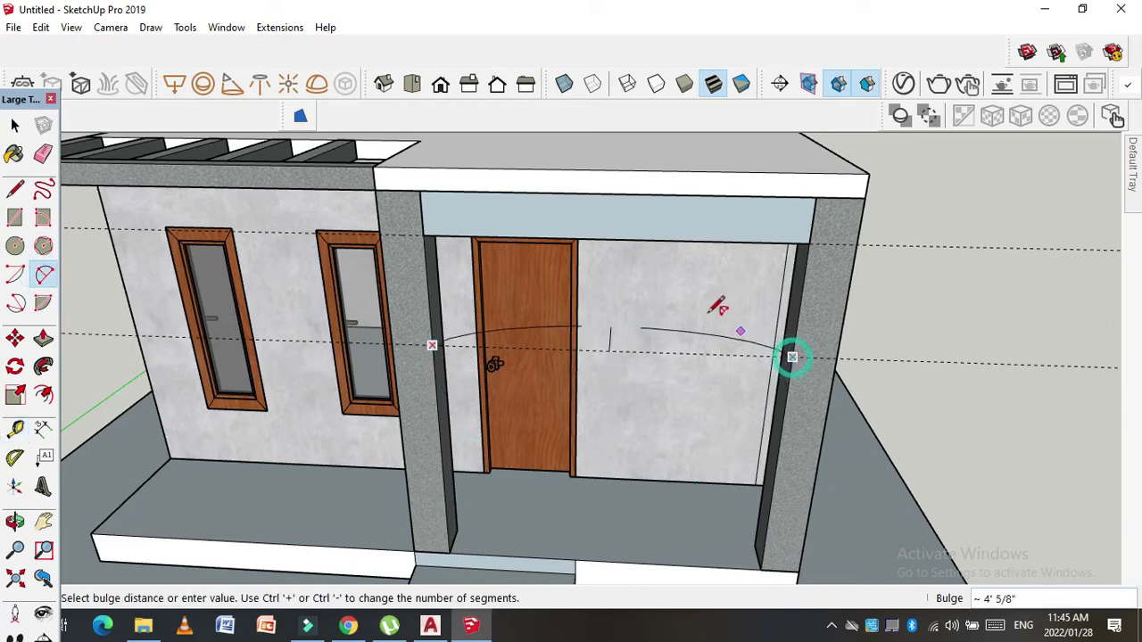
pyautogui.click(611, 239)
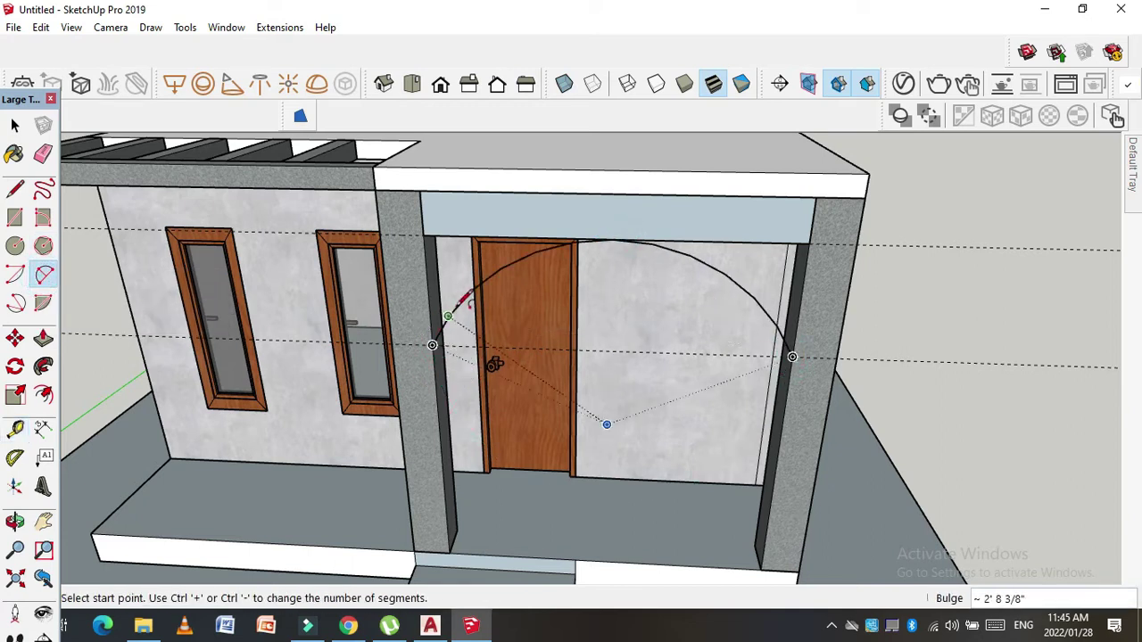
pyautogui.scroll(2, 462, 307)
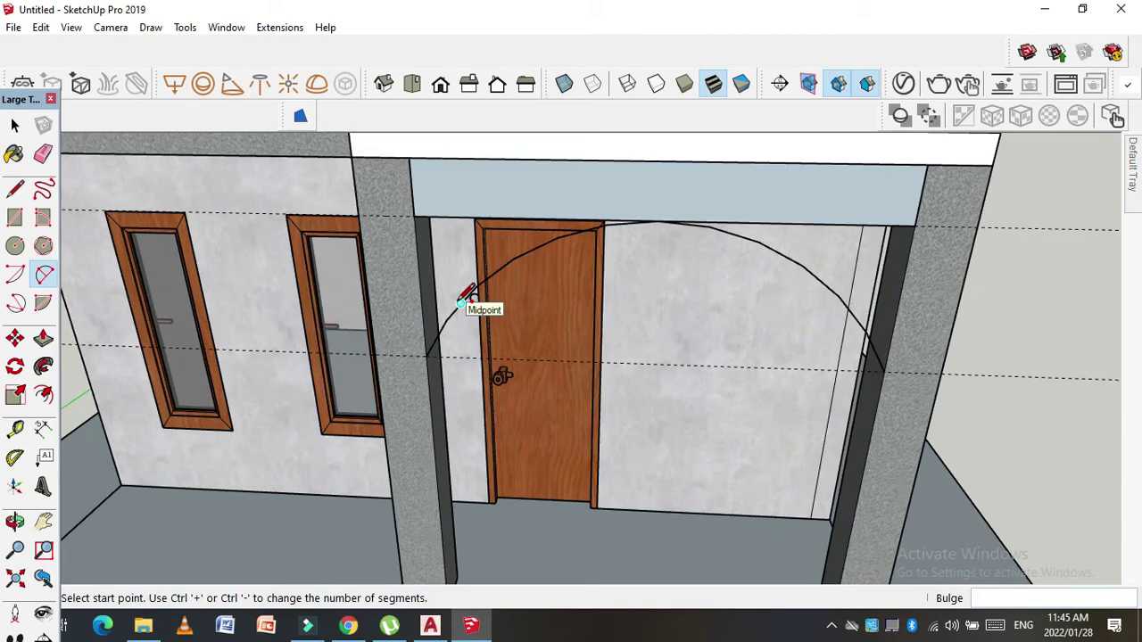
# Step: Draw lines from the arch ends up to the beam to close the faces above it
pyautogui.press('l')
pyautogui.click(425, 355)
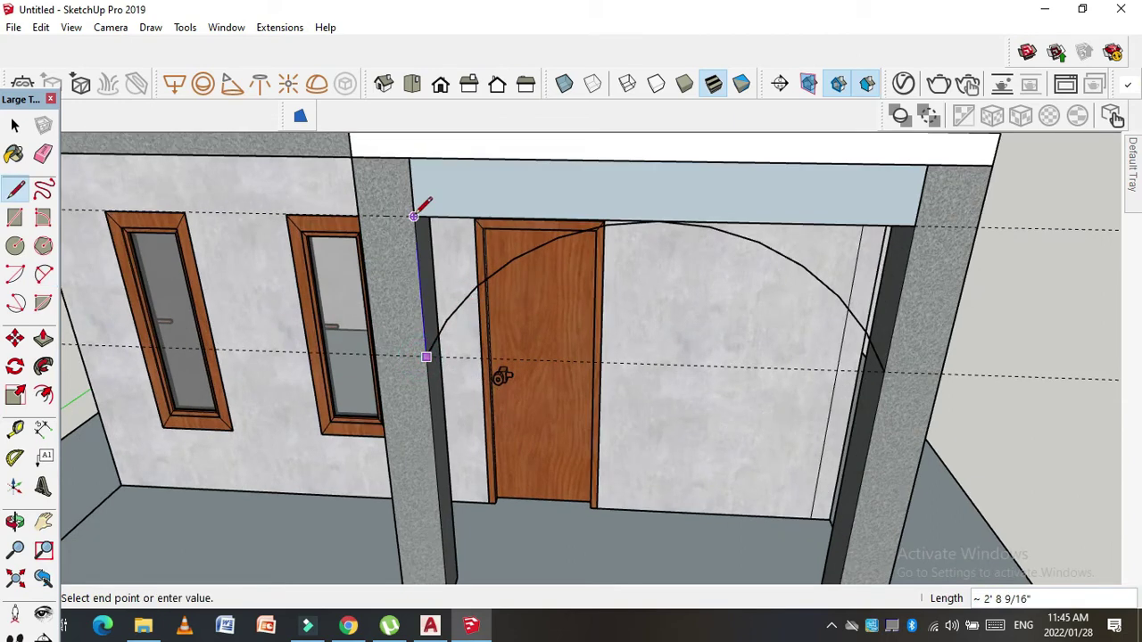
pyautogui.click(914, 224)
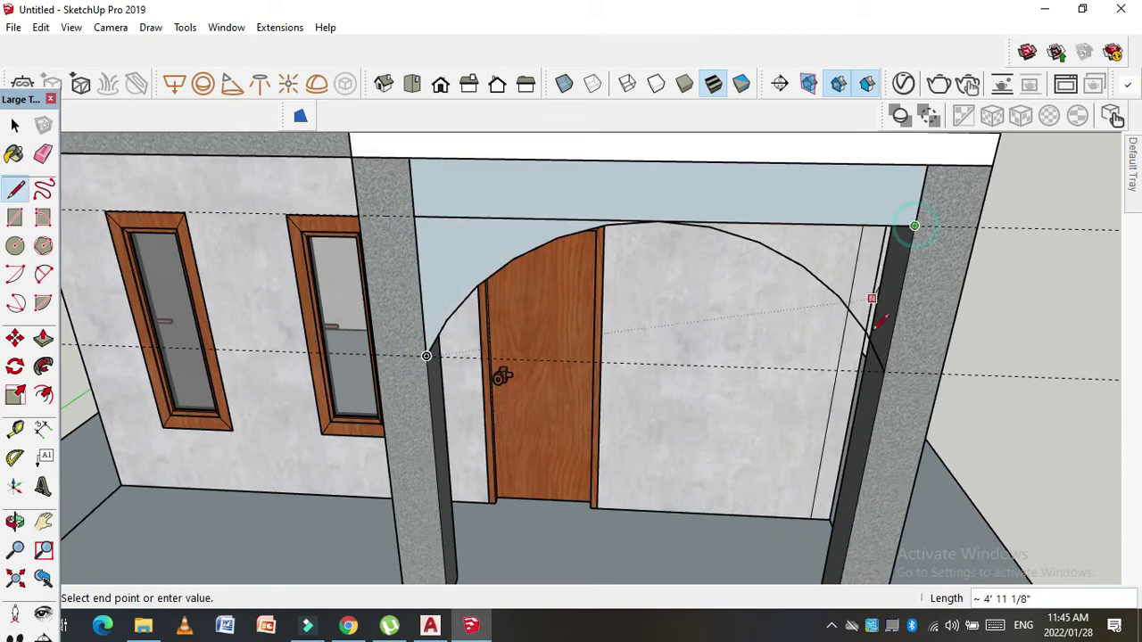
pyautogui.click(884, 371)
pyautogui.scroll(-5, 540, 286)
pyautogui.scroll(-2, 553, 254)
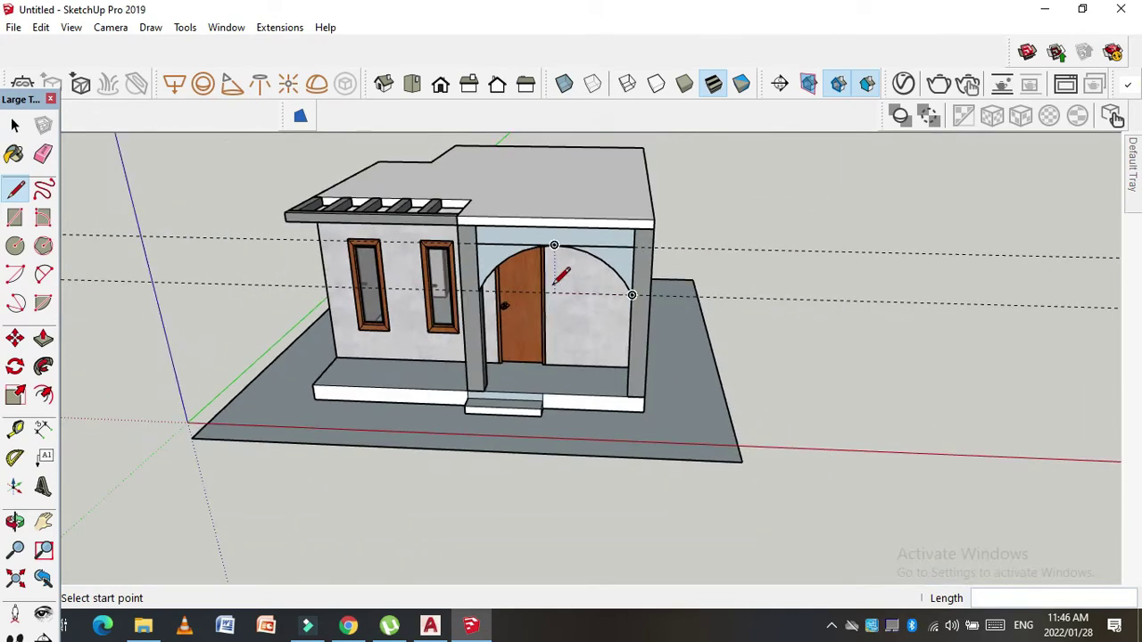
pyautogui.moveTo(530, 294); pyautogui.dragTo(500, 182, button='middle')
pyautogui.scroll(2, 500, 188)
pyautogui.scroll(2, 566, 222)
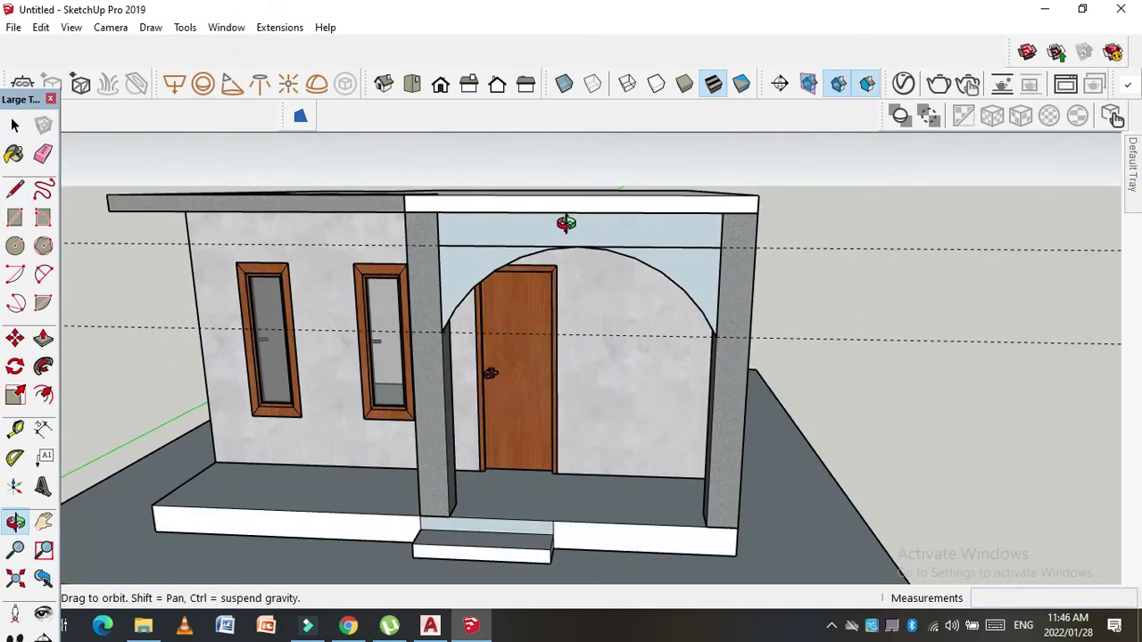
pyautogui.moveTo(561, 229); pyautogui.dragTo(192, 207, button='middle')
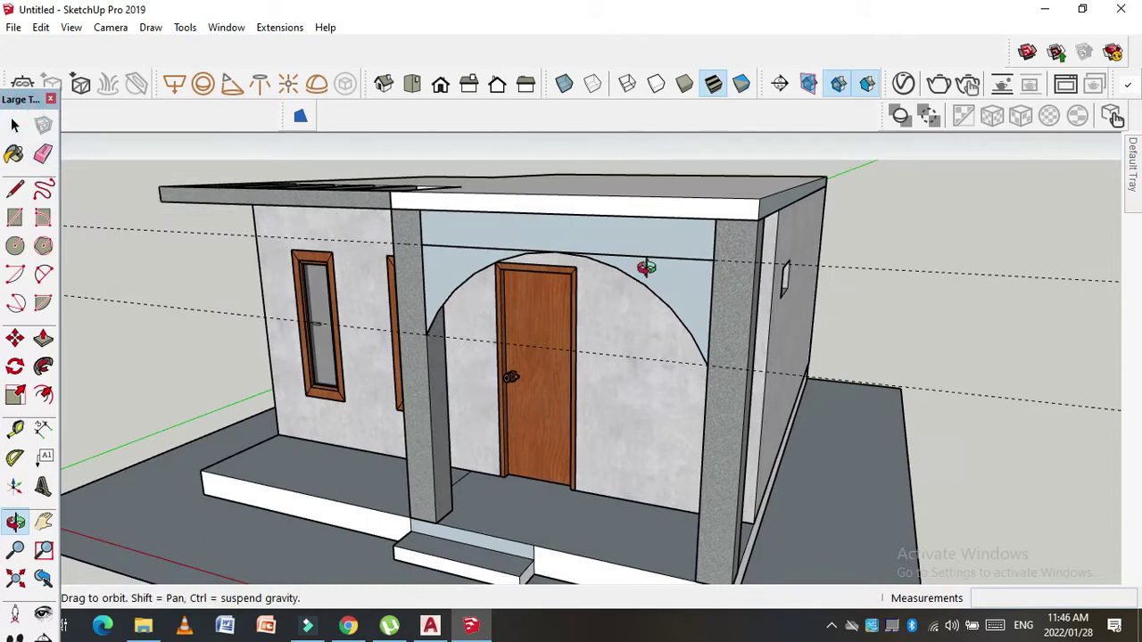
# Step: Make the panel above the arch a group
pyautogui.click(14, 125)
pyautogui.click(683, 287)
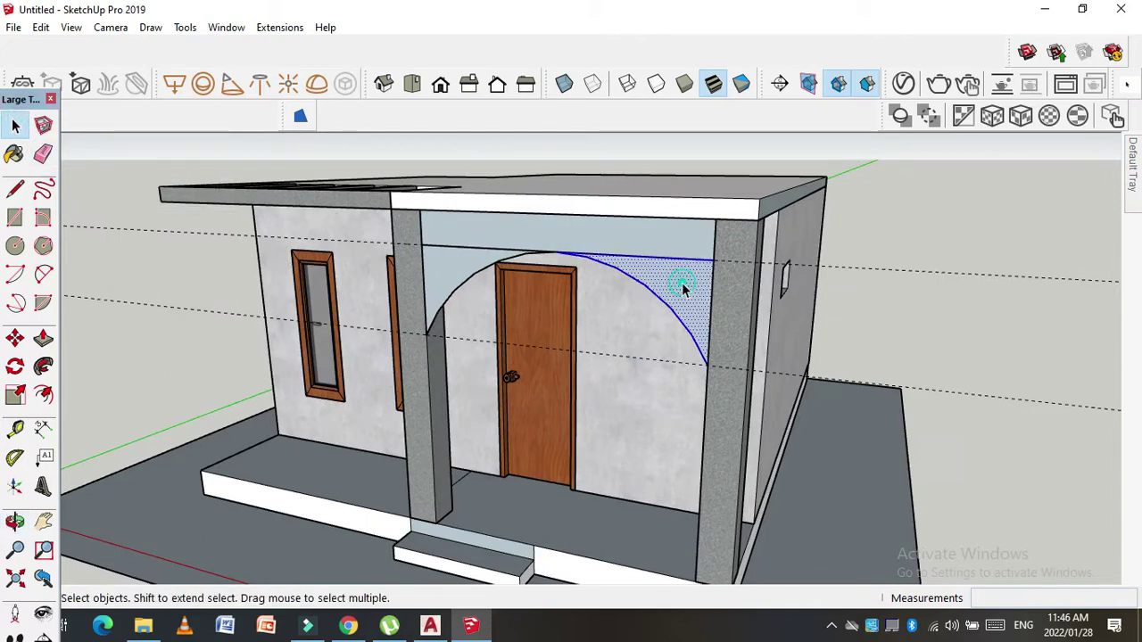
pyautogui.rightClick(455, 269)
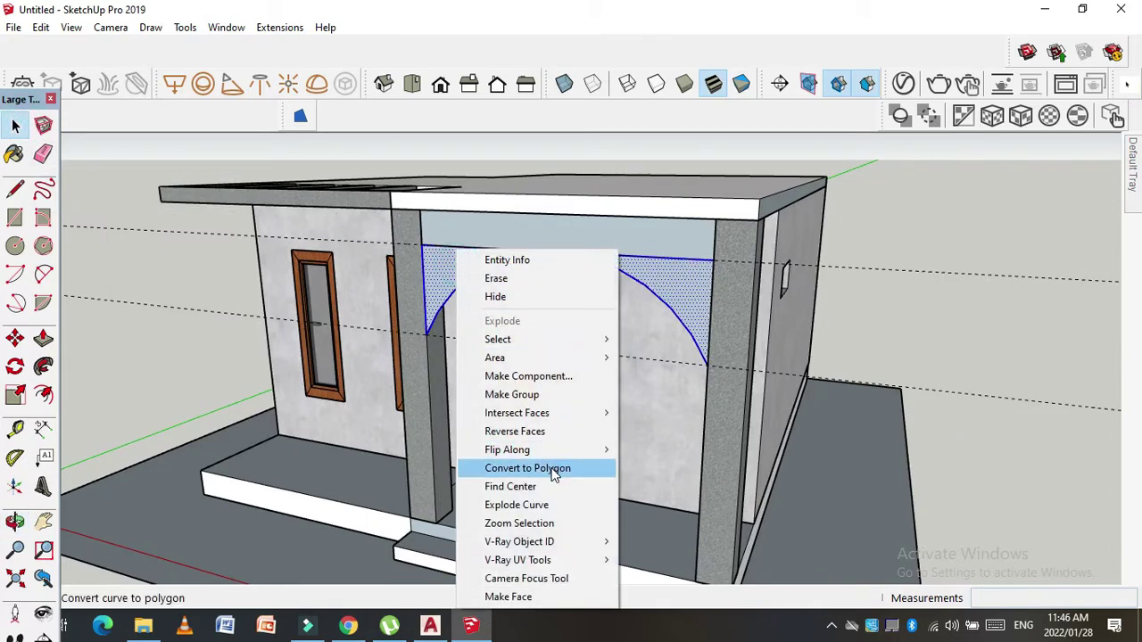
pyautogui.click(491, 395)
pyautogui.scroll(2, 505, 265)
pyautogui.moveTo(505, 265)
pyautogui.mouseDown(button='middle')
pyautogui.moveTo(657, 285)
pyautogui.moveTo(309, 284)
pyautogui.moveTo(303, 255)
pyautogui.mouseUp(button='middle')
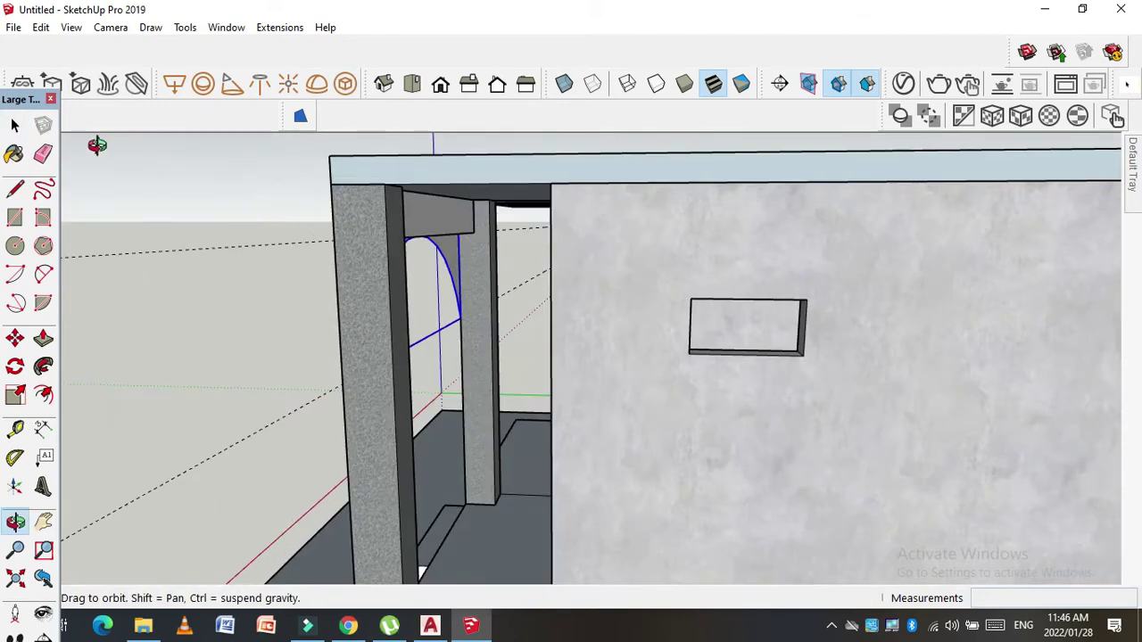
pyautogui.moveTo(96, 145); pyautogui.dragTo(68, 141, button='middle')
# Step: Inside the arch group, Push/Pull the panel out 6" for thickness
pyautogui.click(455, 265)
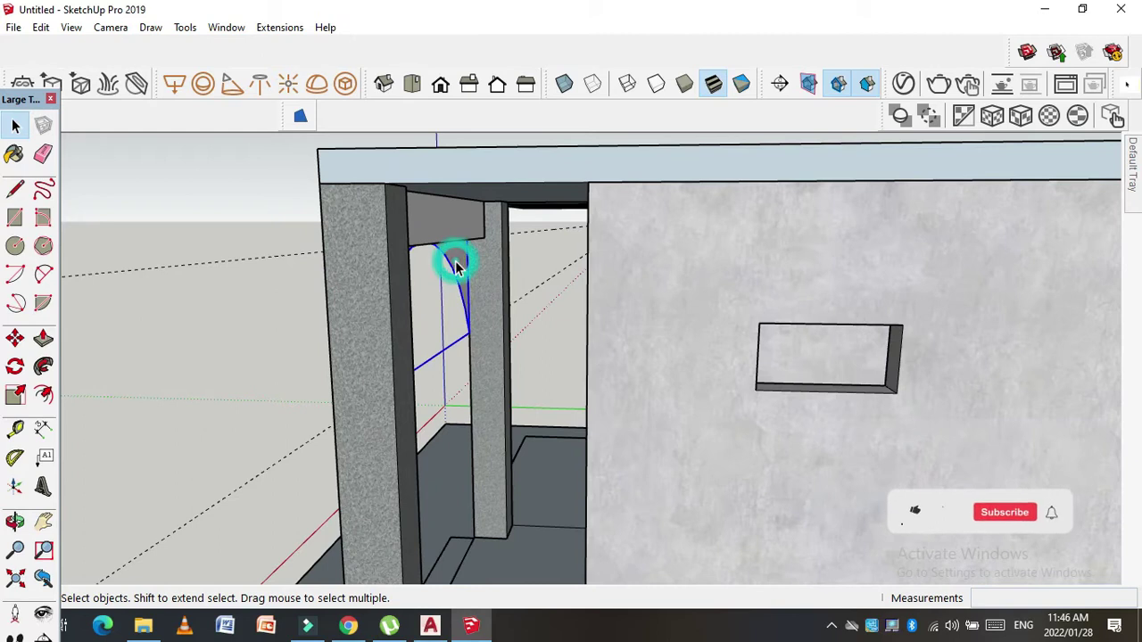
pyautogui.press('p')
pyautogui.click(16, 125)
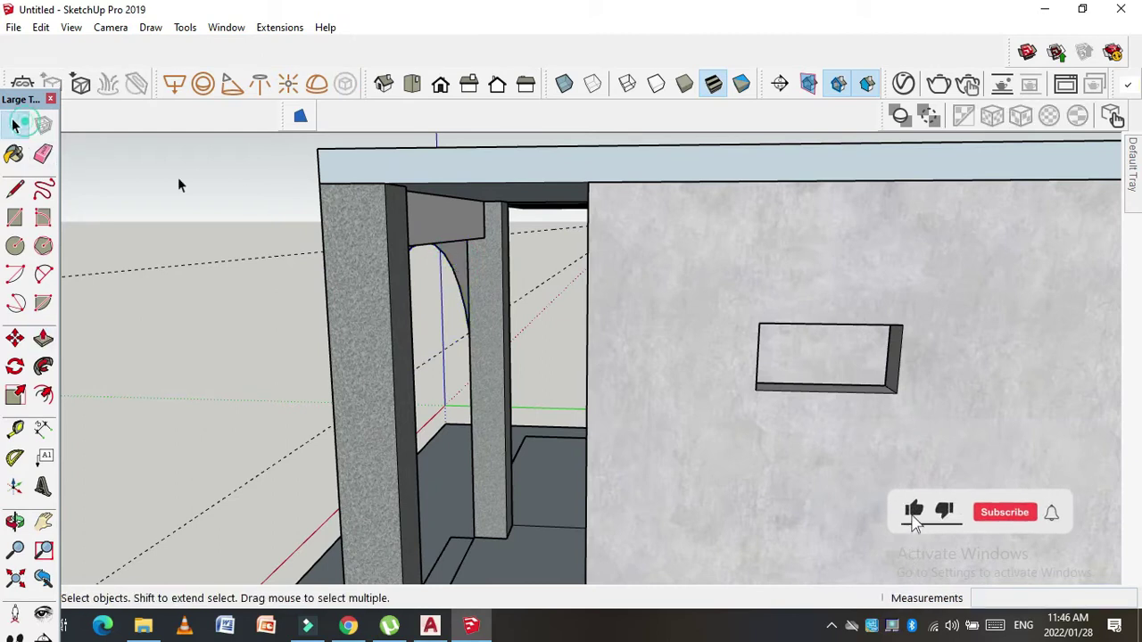
pyautogui.click(451, 253)
pyautogui.doubleClick(450, 260)
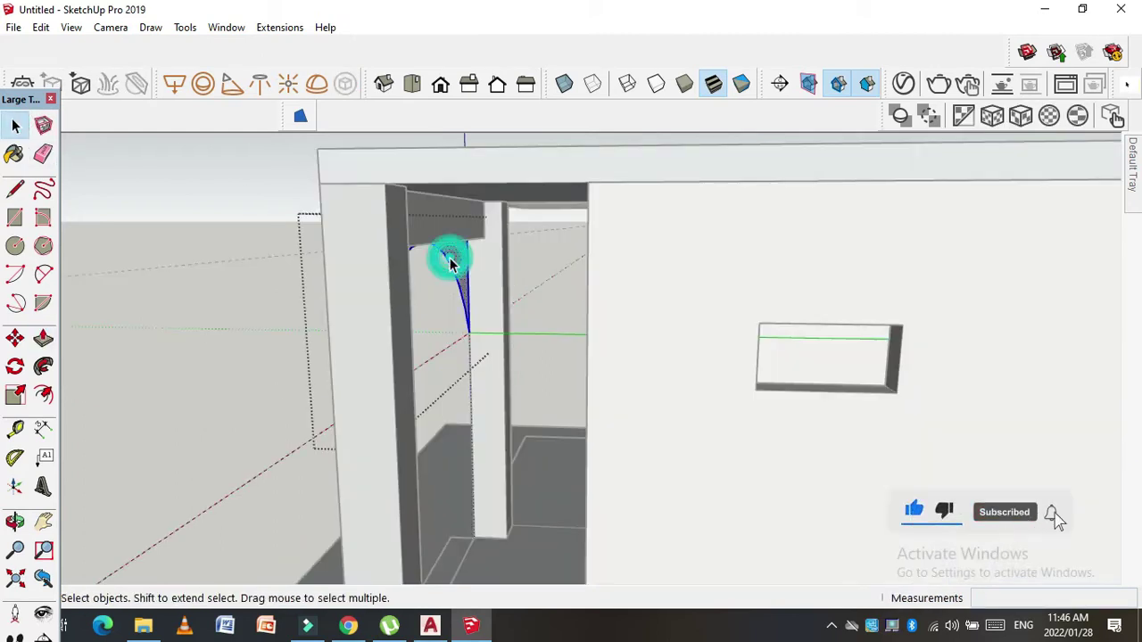
pyautogui.press('p')
pyautogui.click(453, 257)
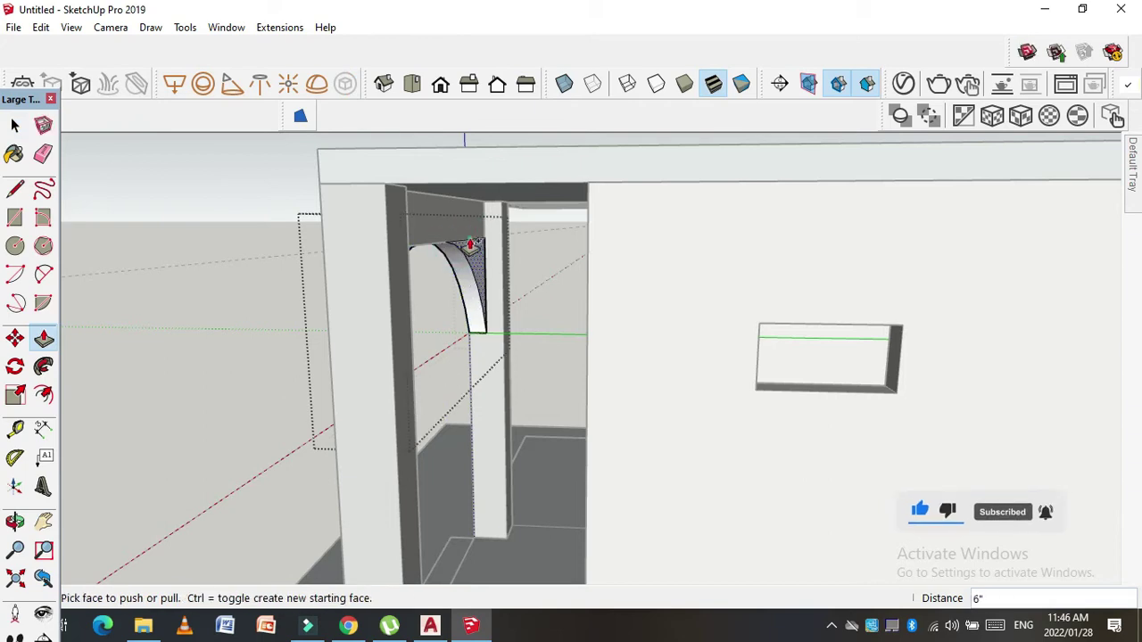
pyautogui.scroll(3, 423, 250)
pyautogui.scroll(2, 426, 246)
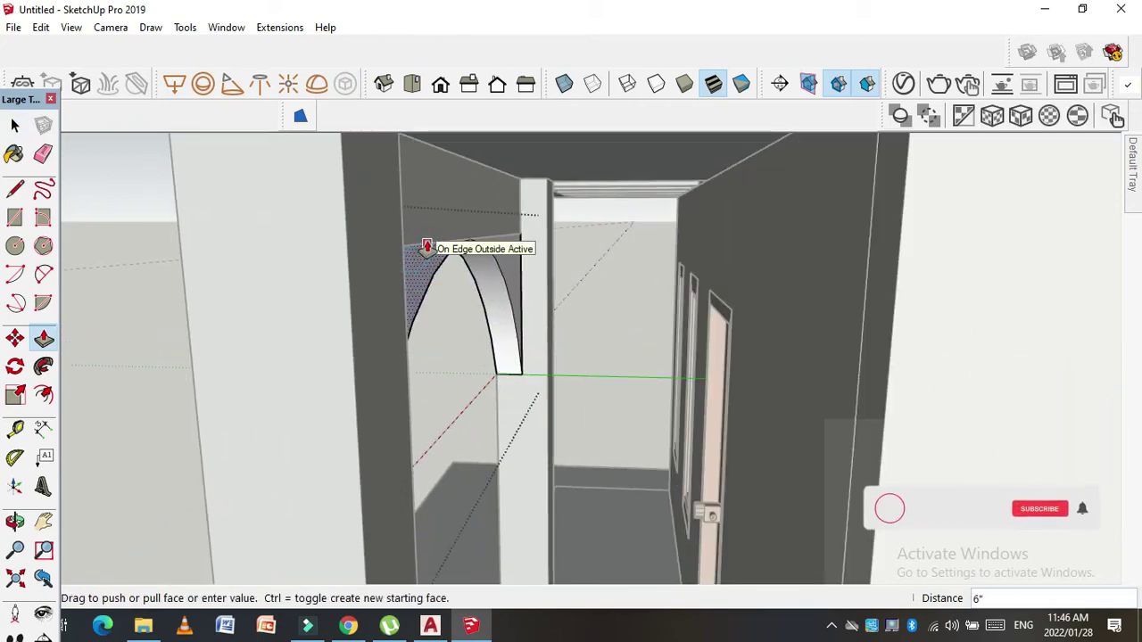
pyautogui.click(425, 250)
pyautogui.moveTo(424, 250)
pyautogui.mouseDown(button='middle')
pyautogui.moveTo(433, 231)
pyautogui.moveTo(645, 237)
pyautogui.moveTo(215, 232)
pyautogui.mouseUp(button='middle')
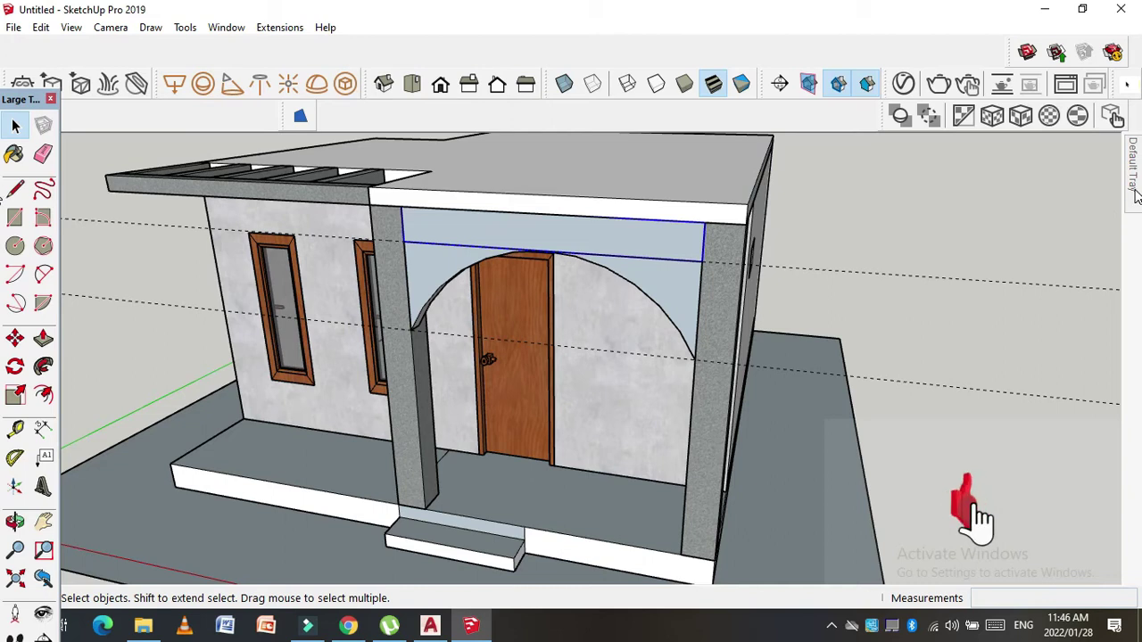
# Step: Paint the panel above the arch with grey concrete
pyautogui.press('b')
pyautogui.click(478, 237)
pyautogui.scroll(-2, 483, 234)
pyautogui.scroll(-3, 535, 240)
pyautogui.moveTo(535, 241)
pyautogui.mouseDown(button='middle')
pyautogui.moveTo(794, 288)
pyautogui.moveTo(736, 301)
pyautogui.moveTo(326, 178)
pyautogui.mouseUp(button='middle')
# Step: Delete all guide lines with Edit > Delete Guides
pyautogui.click(40, 28)
pyautogui.click(99, 181)
pyautogui.scroll(2, 584, 272)
pyautogui.moveTo(594, 265); pyautogui.dragTo(617, 276, button='middle')
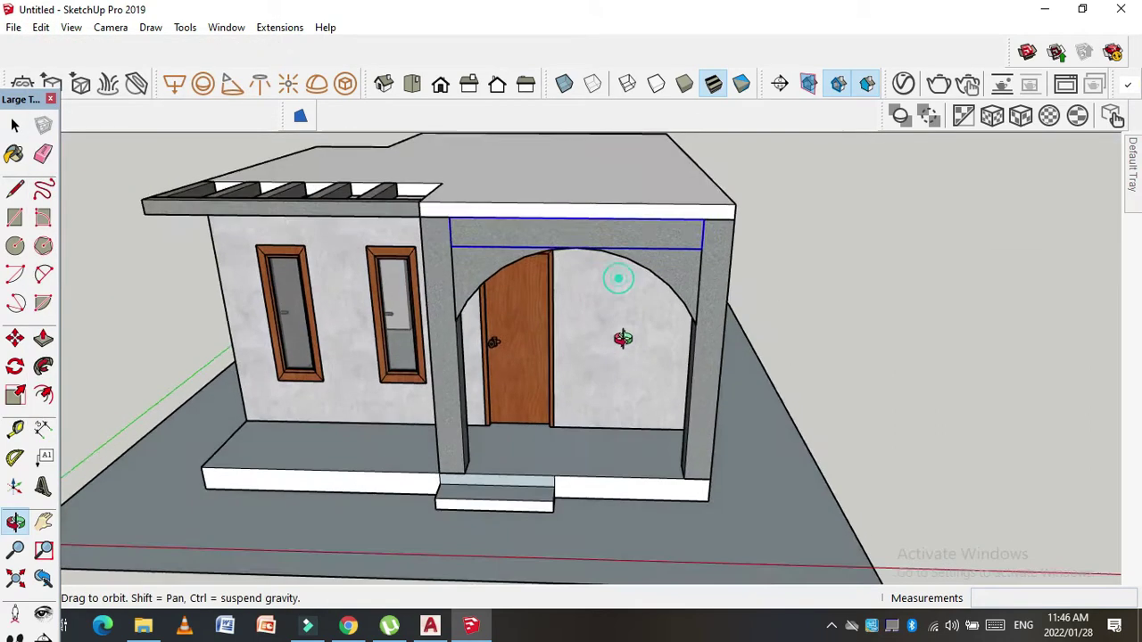
pyautogui.scroll(2, 617, 276)
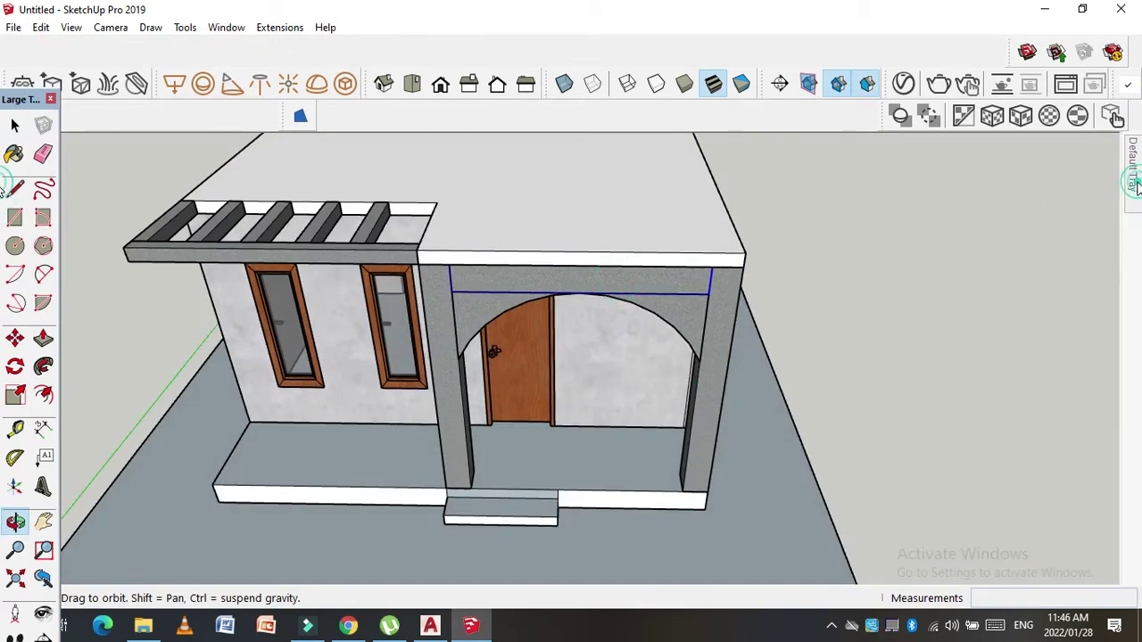
# Step: Paint the porch slab and front step with the concrete material
pyautogui.click(1132, 174)
pyautogui.click(969, 364)
pyautogui.click(676, 446)
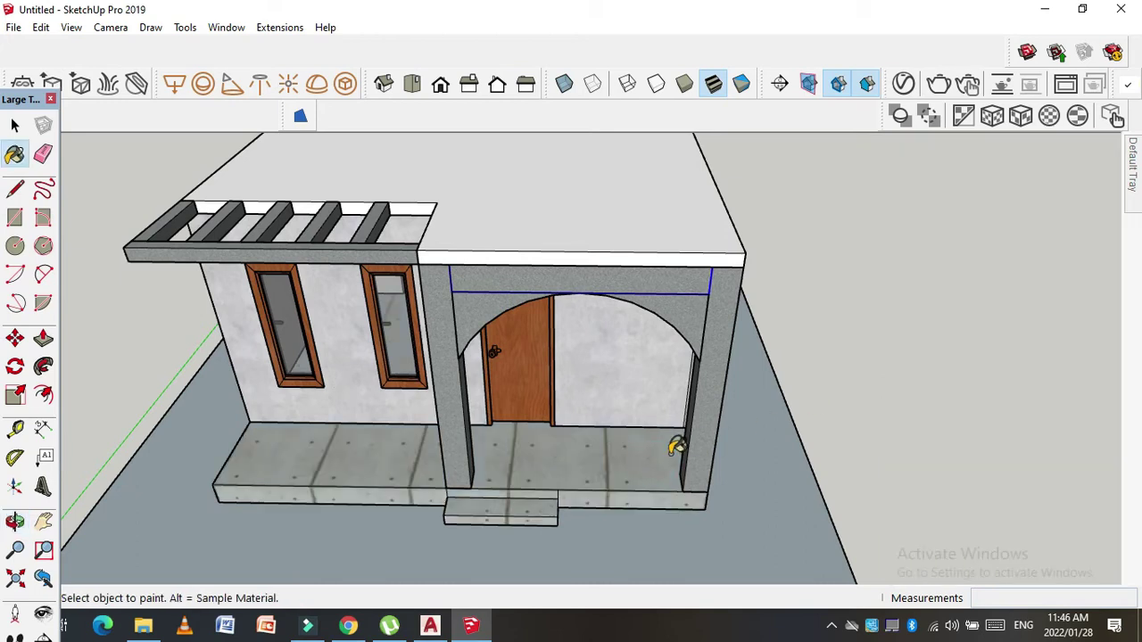
pyautogui.scroll(-2, 624, 420)
pyautogui.moveTo(301, 330)
pyautogui.mouseDown(button='middle')
pyautogui.moveTo(370, 433)
pyautogui.moveTo(433, 413)
pyautogui.mouseUp(button='middle')
pyautogui.scroll(2, 339, 374)
# Step: Push/Pull the front step face out along the porch slab
pyautogui.press('p')
pyautogui.moveTo(499, 499)
pyautogui.mouseDown()
pyautogui.moveTo(498, 486)
pyautogui.moveTo(660, 548)
pyautogui.mouseUp()
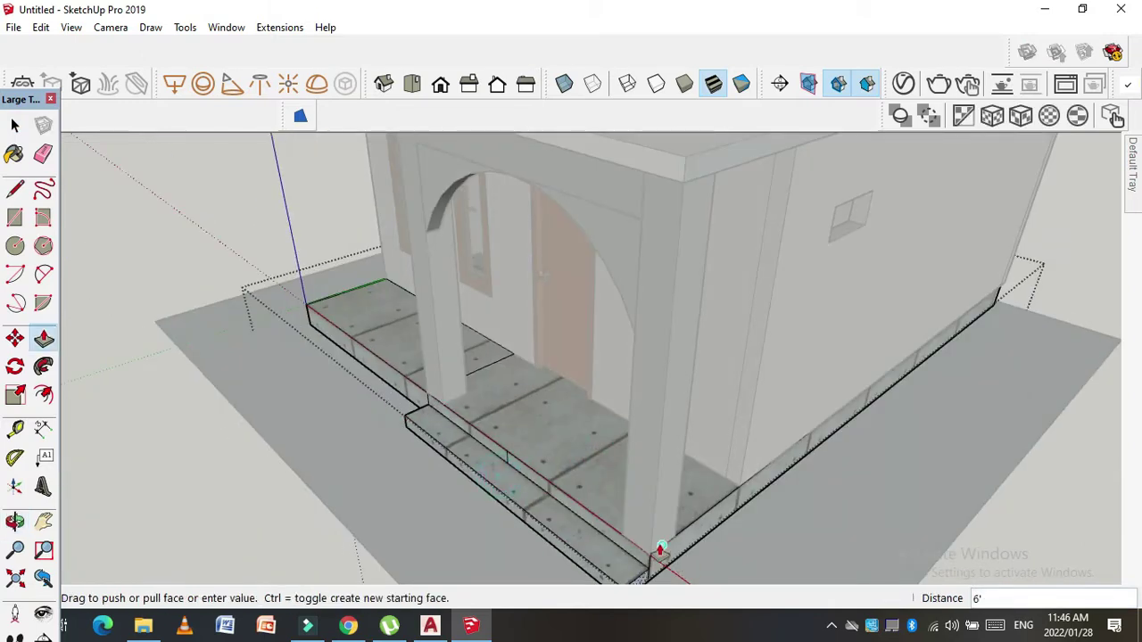
pyautogui.click(660, 549)
pyautogui.scroll(-2, 607, 523)
pyautogui.scroll(-2, 573, 451)
# Step: Raise the left porch slab 6 inches
pyautogui.moveTo(458, 448)
pyautogui.mouseDown(button='middle')
pyautogui.moveTo(655, 437)
pyautogui.moveTo(438, 440)
pyautogui.moveTo(389, 502)
pyautogui.mouseUp(button='middle')
pyautogui.scroll(2, 413, 407)
pyautogui.scroll(2, 377, 424)
pyautogui.moveTo(377, 424)
pyautogui.mouseDown(button='middle')
pyautogui.moveTo(395, 300)
pyautogui.moveTo(380, 306)
pyautogui.mouseUp(button='middle')
pyautogui.press('p')
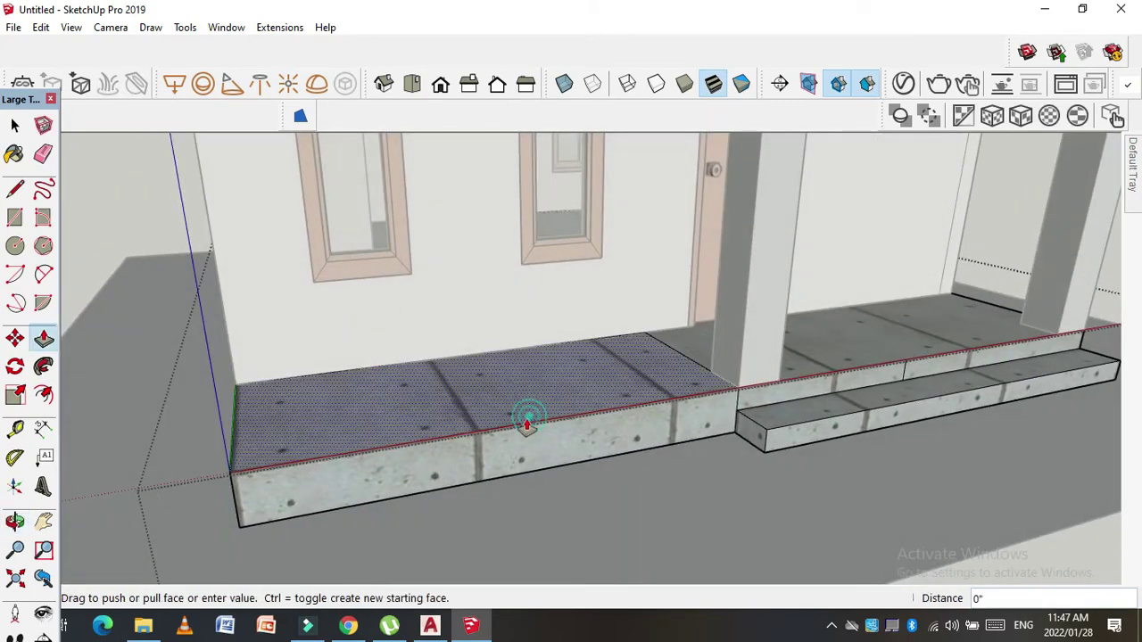
pyautogui.write('6')
pyautogui.press('Return')
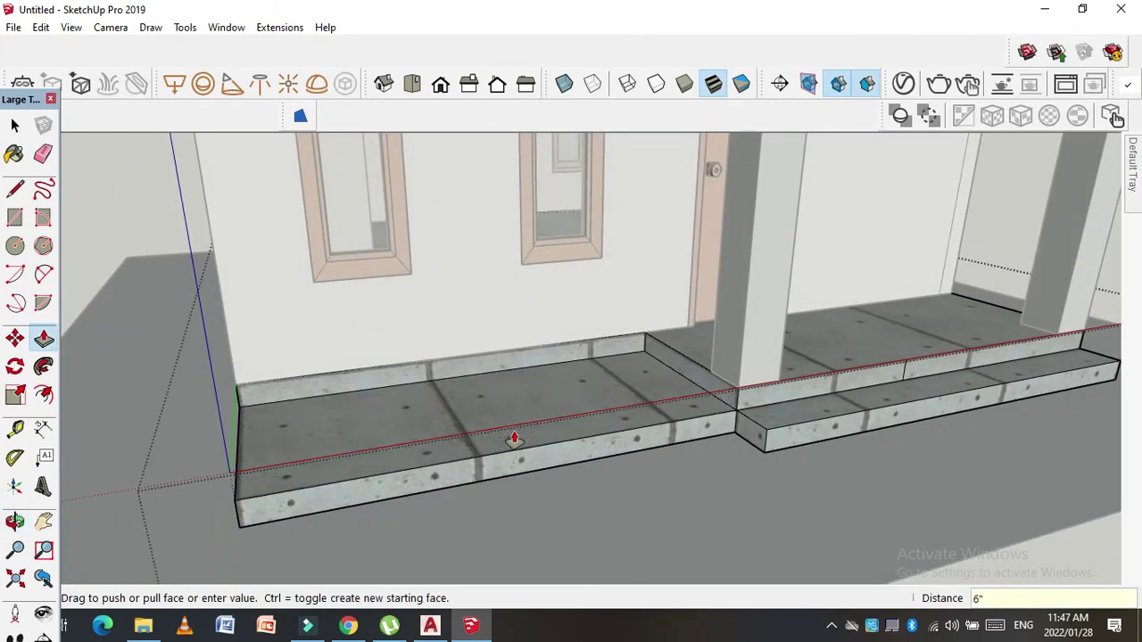
# Step: Offset the raised slab's top edges inward to form a rim
pyautogui.moveTo(368, 443)
pyautogui.mouseDown(button='middle')
pyautogui.moveTo(438, 390)
pyautogui.moveTo(479, 436)
pyautogui.moveTo(482, 424)
pyautogui.mouseUp(button='middle')
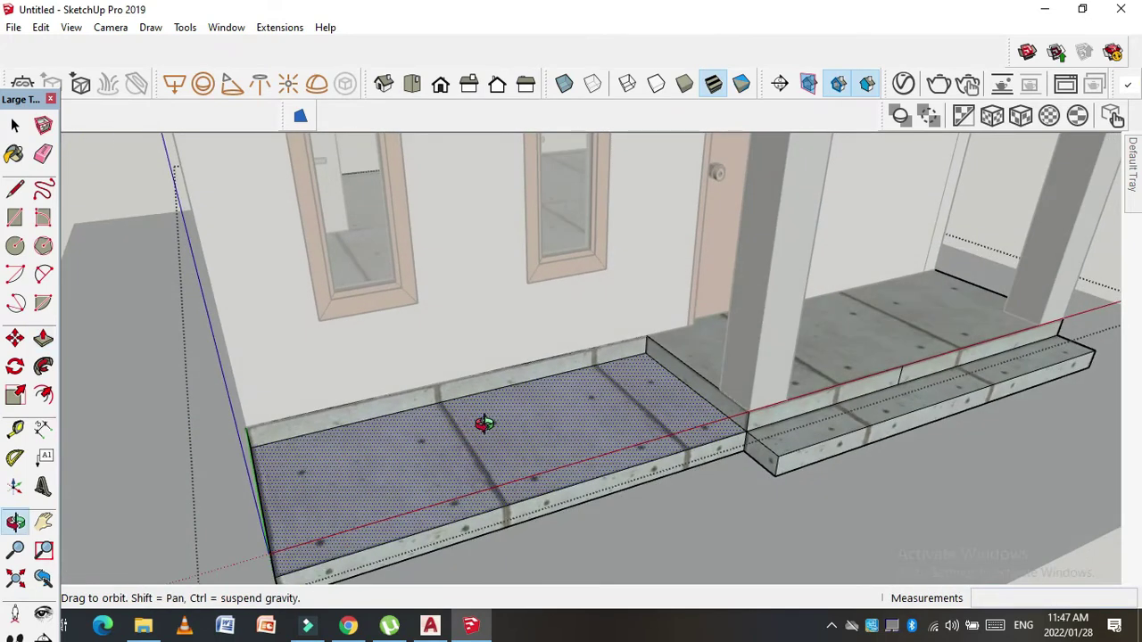
pyautogui.press('f')
pyautogui.click(437, 462)
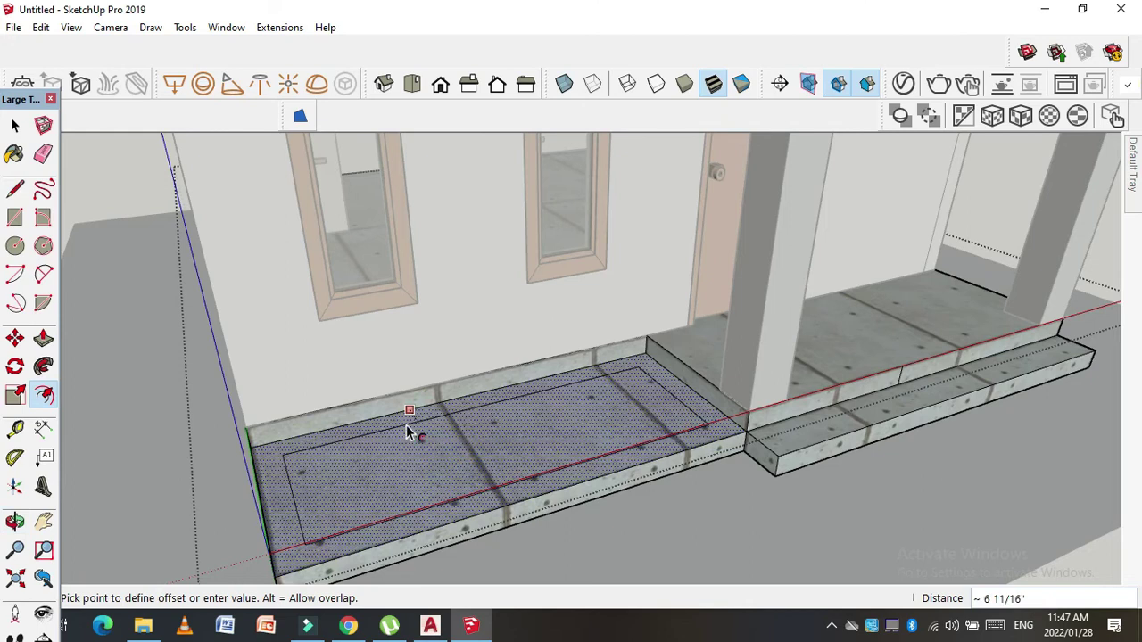
pyautogui.click(405, 427)
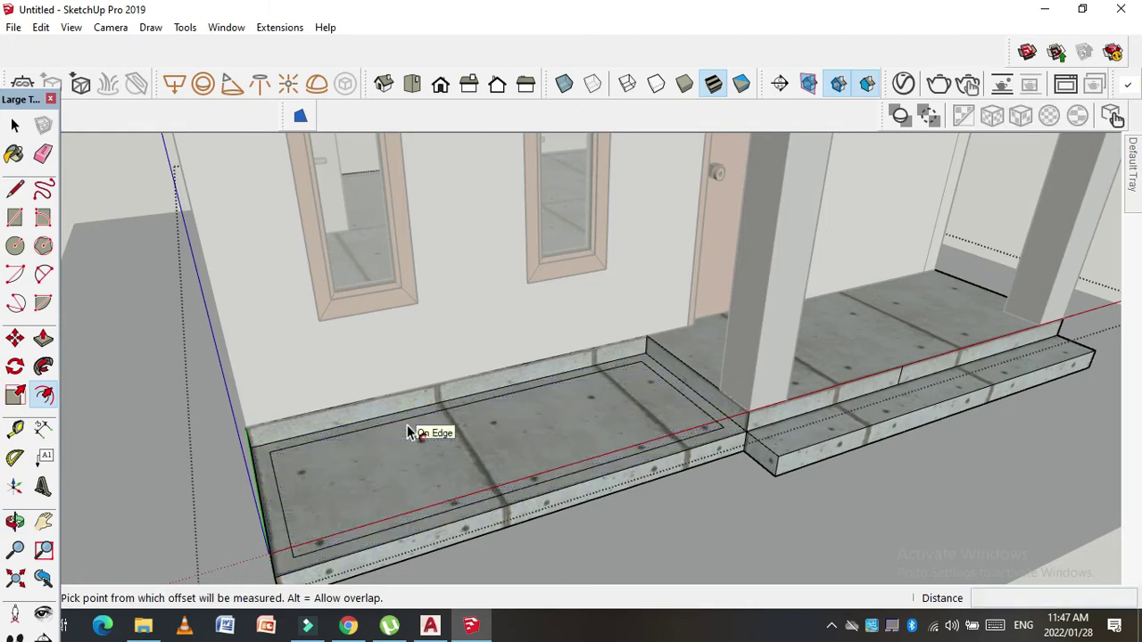
# Step: Sink the inner face -6 inches to create the planter bed
pyautogui.press('p')
pyautogui.moveTo(408, 541); pyautogui.dragTo(743, 419)
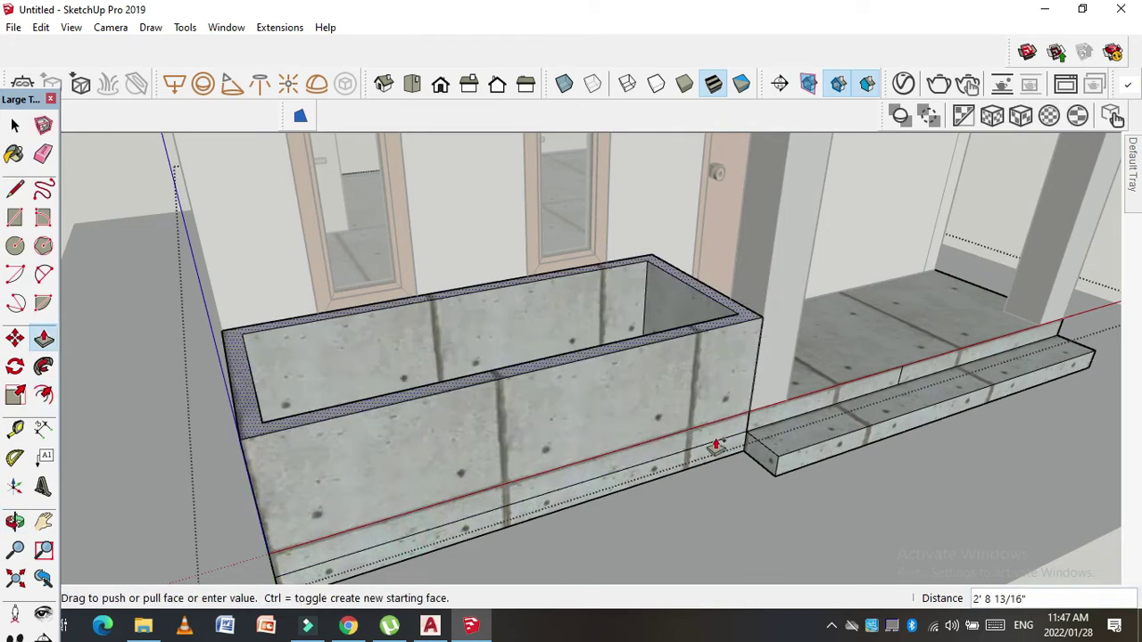
pyautogui.write('-6')
pyautogui.press('Return')
pyautogui.moveTo(743, 419); pyautogui.dragTo(982, 359, button='middle')
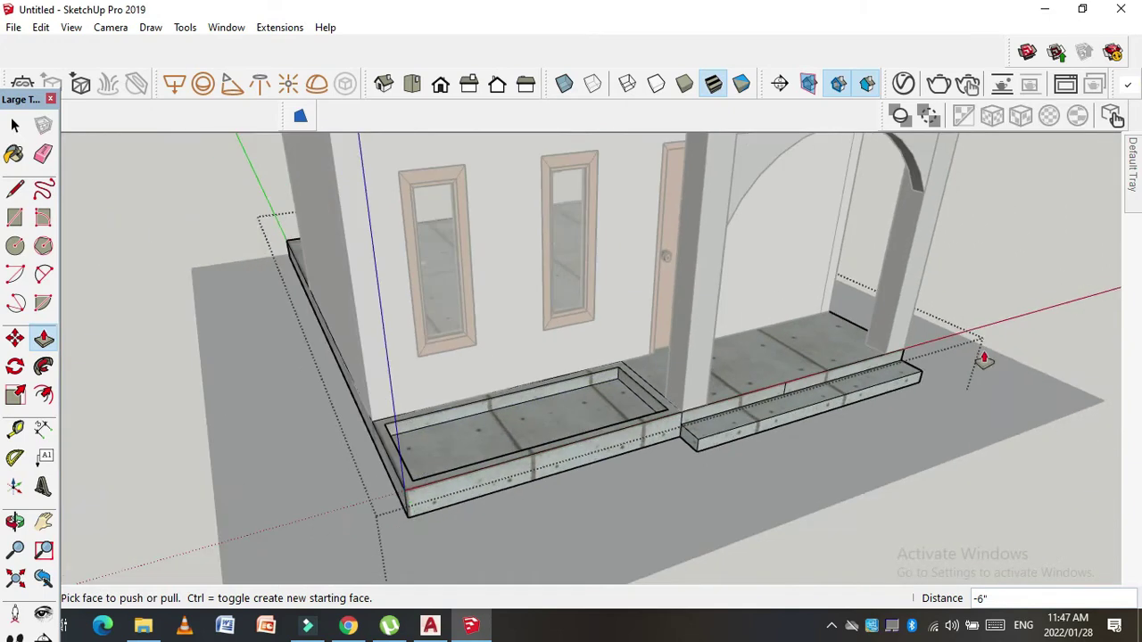
# Step: Pick Brick Tumbled from the brick materials and paint the planter's front face
pyautogui.click(1026, 279)
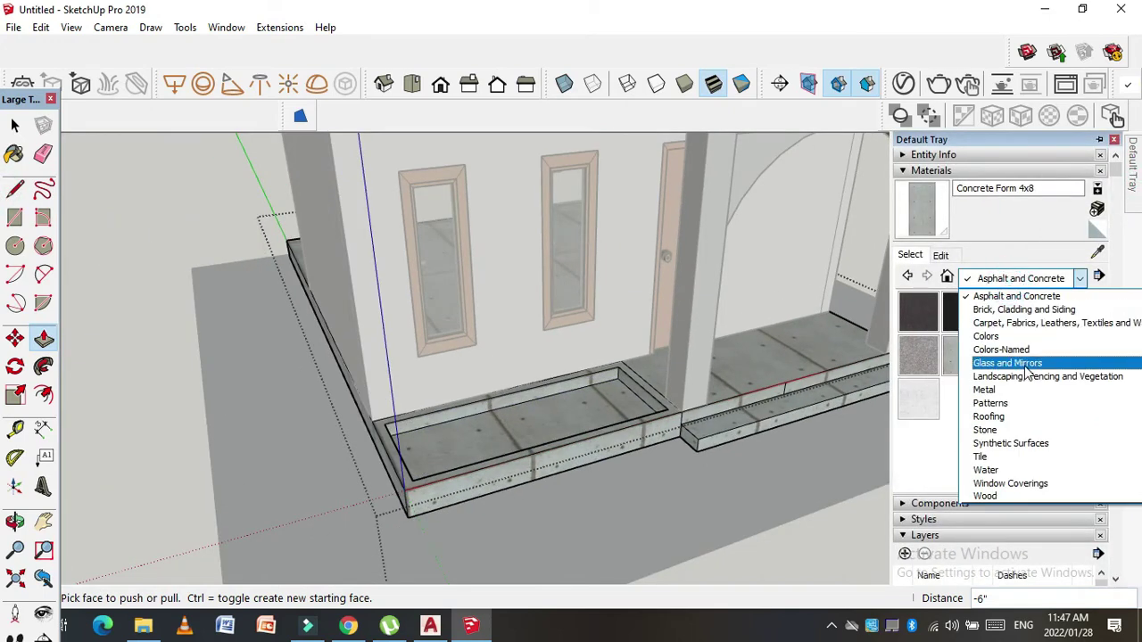
pyautogui.click(1036, 309)
pyautogui.click(1033, 383)
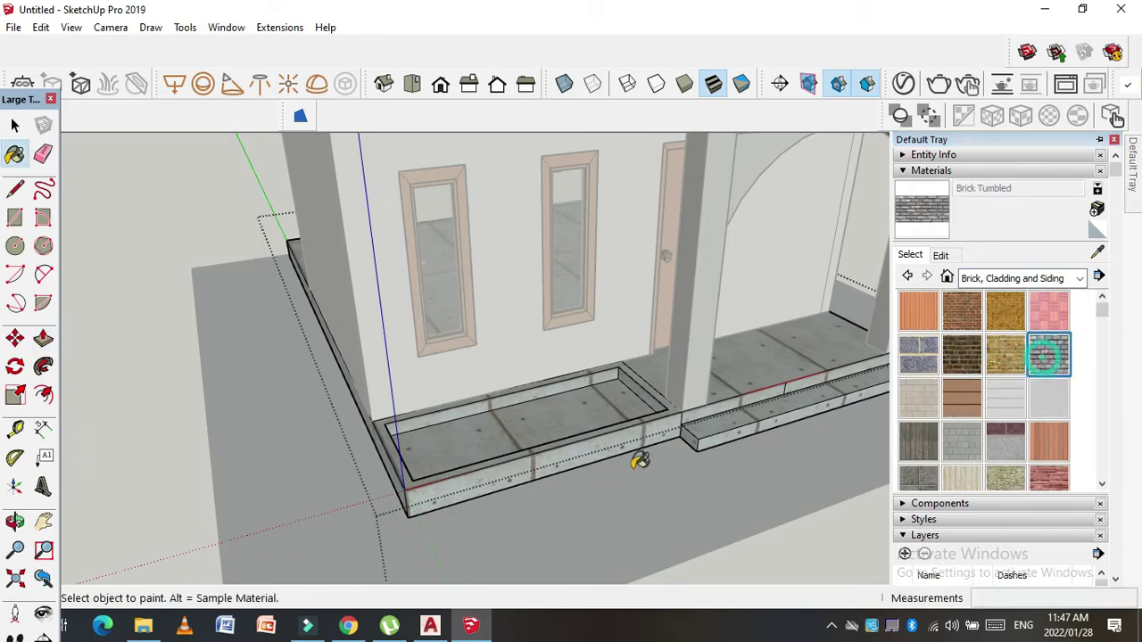
pyautogui.click(393, 484)
# Step: Paint the planter's top rim, left side and back inner wall with tumbled brick
pyautogui.scroll(2, 355, 496)
pyautogui.scroll(2, 355, 496)
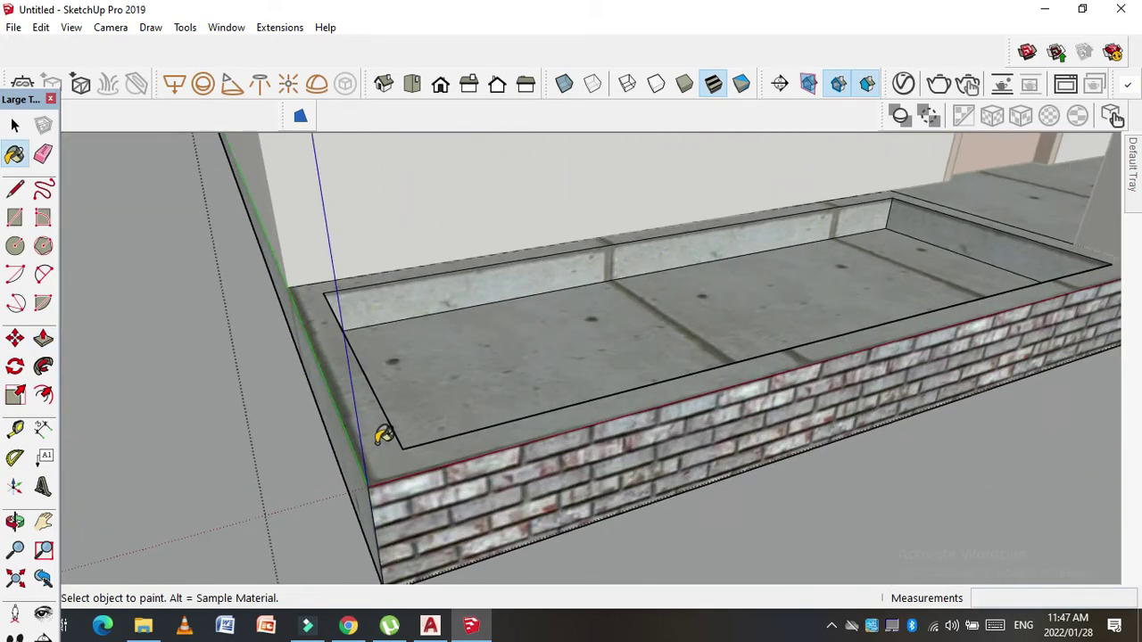
pyautogui.click(382, 434)
pyautogui.click(357, 478)
pyautogui.scroll(-2, 357, 479)
pyautogui.moveTo(370, 456); pyautogui.dragTo(618, 328, button='middle')
pyautogui.click(618, 329)
# Step: Orbit around the planter and house front to check the brick finish
pyautogui.scroll(-3, 651, 347)
pyautogui.moveTo(601, 374)
pyautogui.mouseDown(button='middle')
pyautogui.moveTo(384, 383)
pyautogui.moveTo(255, 301)
pyautogui.mouseUp(button='middle')
pyautogui.rightClick(286, 304)
pyautogui.click(305, 316)
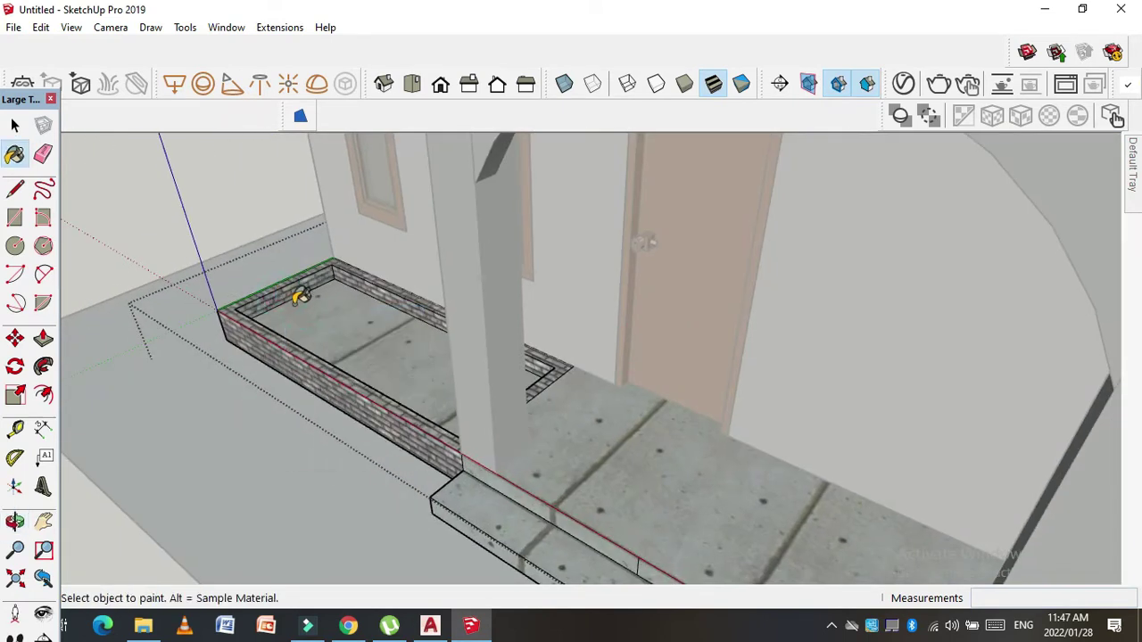
pyautogui.moveTo(537, 367); pyautogui.dragTo(693, 443, button='middle')
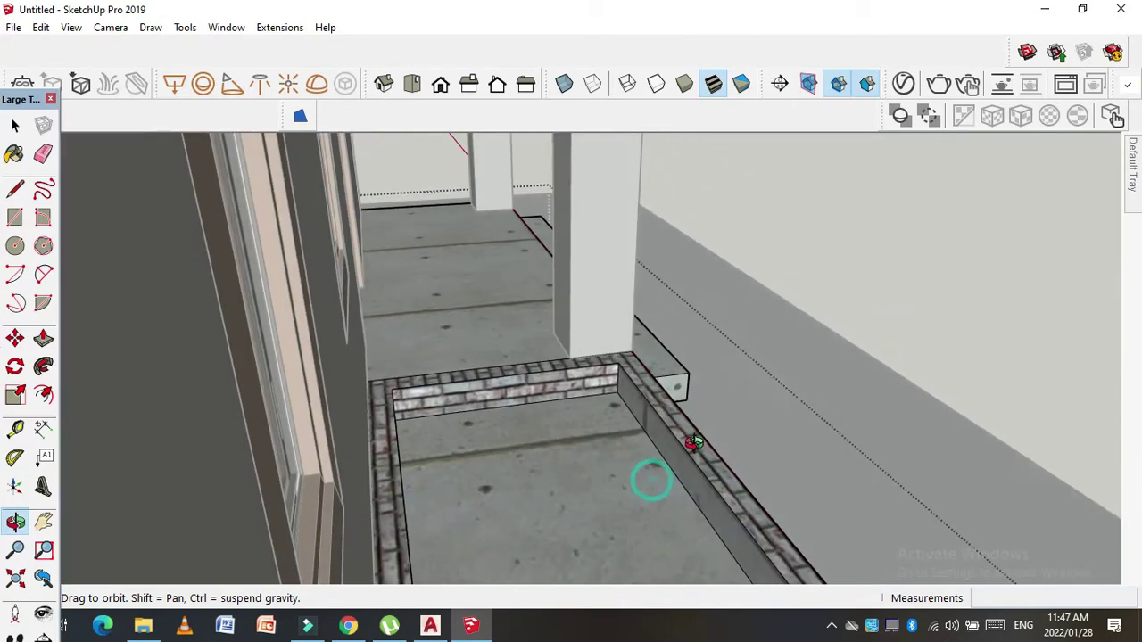
pyautogui.rightClick(694, 444)
pyautogui.click(735, 295)
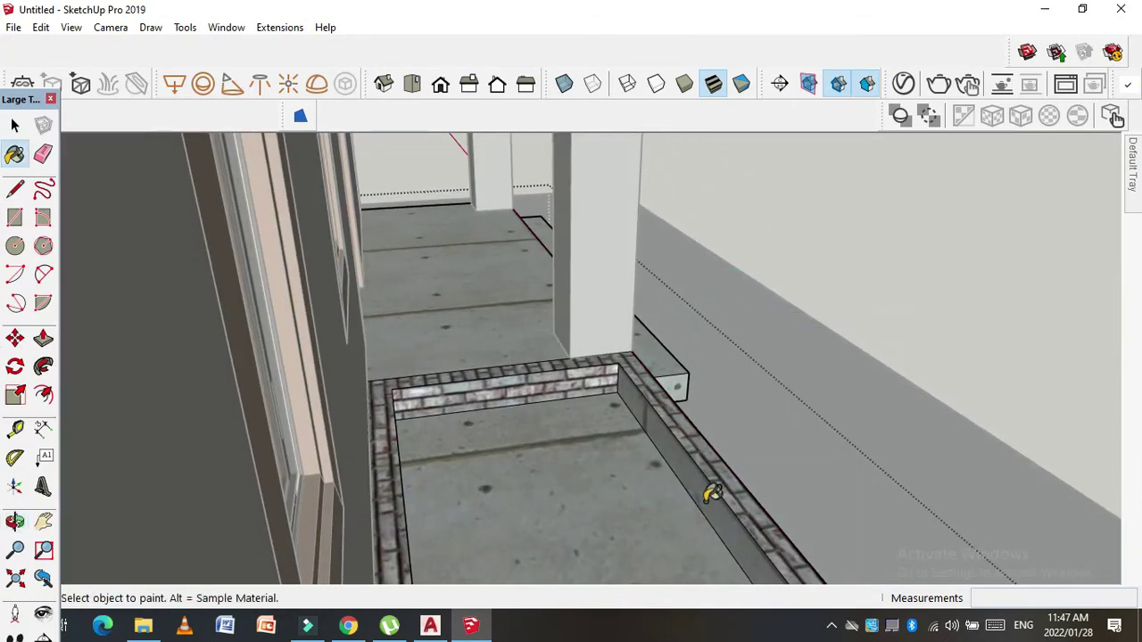
pyautogui.moveTo(713, 479)
pyautogui.mouseDown(button='middle')
pyautogui.moveTo(708, 434)
pyautogui.moveTo(373, 457)
pyautogui.mouseUp(button='middle')
pyautogui.scroll(-10, 374, 456)
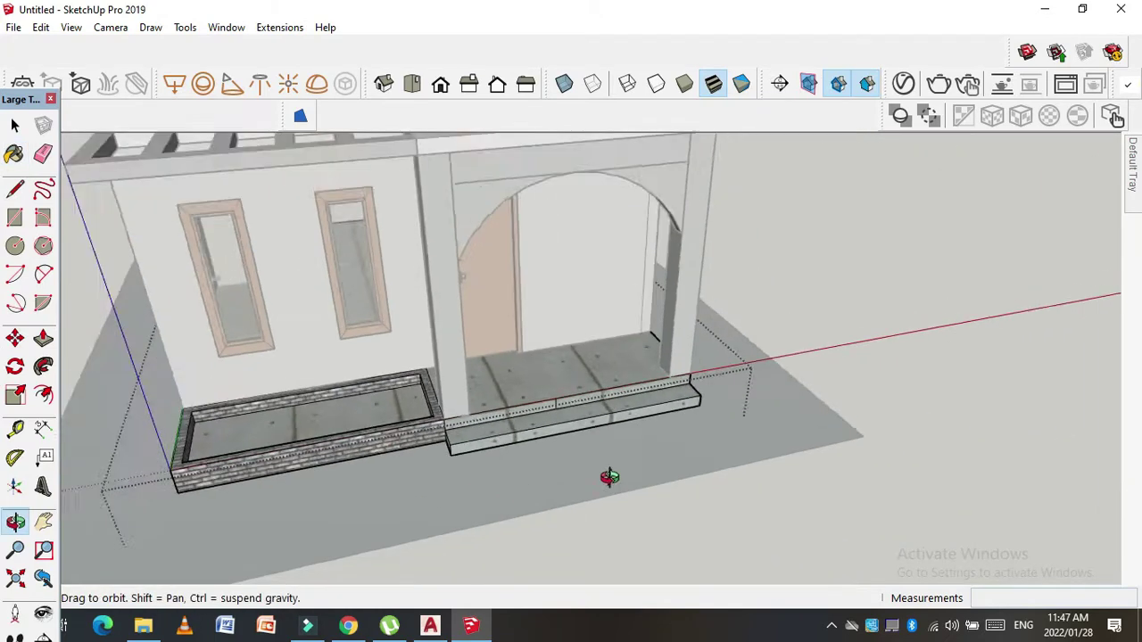
pyautogui.moveTo(606, 476); pyautogui.dragTo(503, 455, button='middle')
pyautogui.scroll(5, 398, 358)
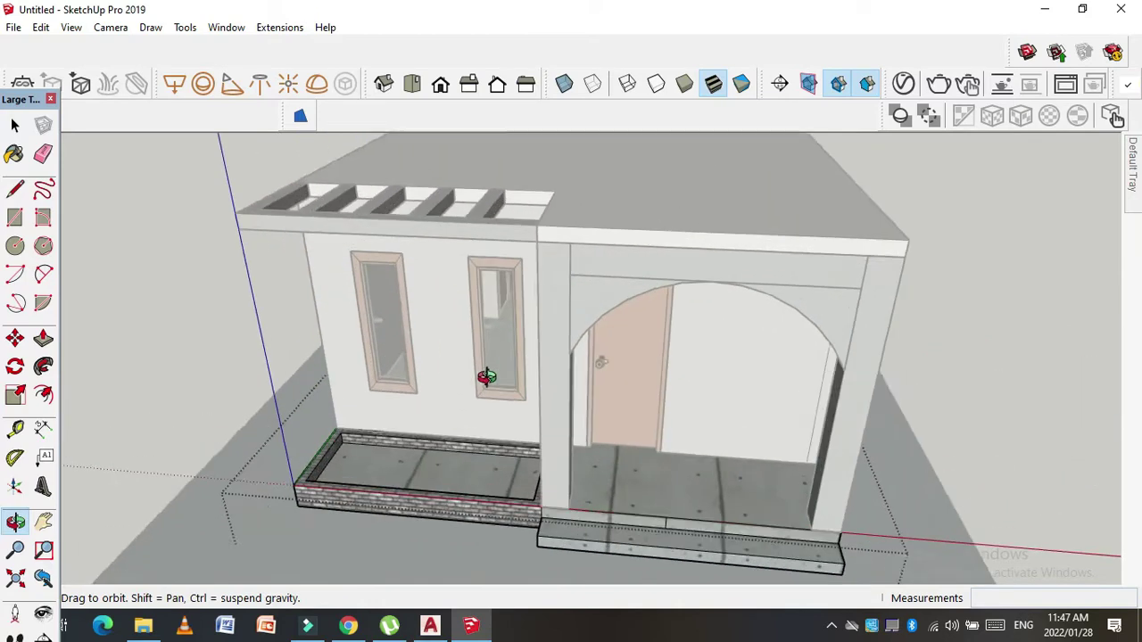
pyautogui.moveTo(465, 419); pyautogui.dragTo(642, 424, button='middle')
pyautogui.click(1133, 170)
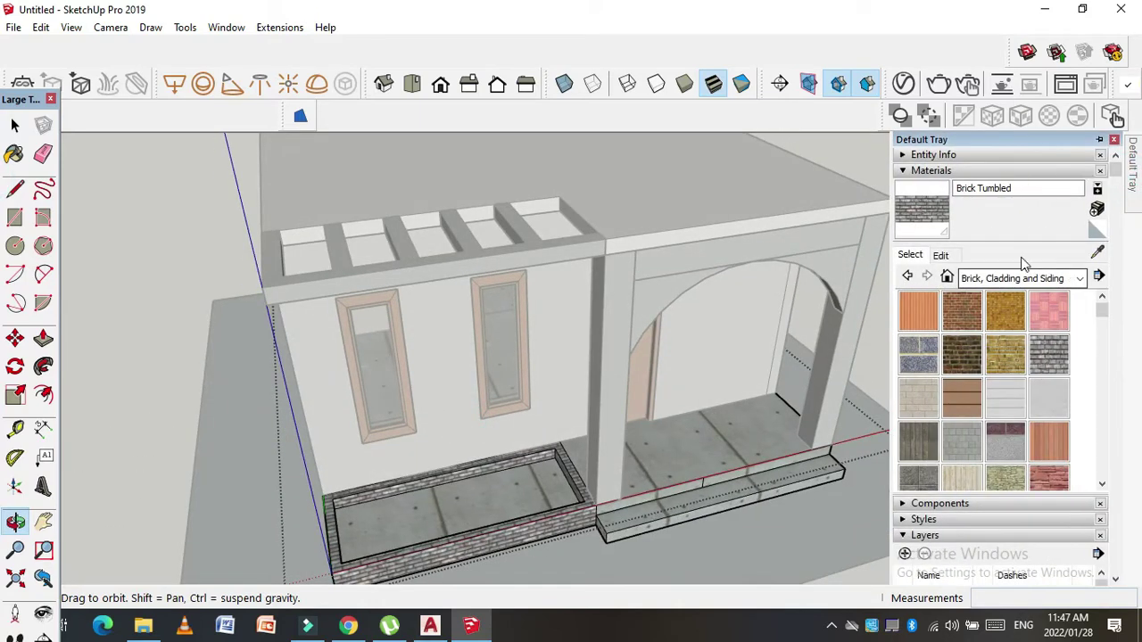
# Step: Paint the planter bed with a grass material from Landscaping, Fencing and Vegetation
pyautogui.click(1022, 278)
pyautogui.click(1027, 376)
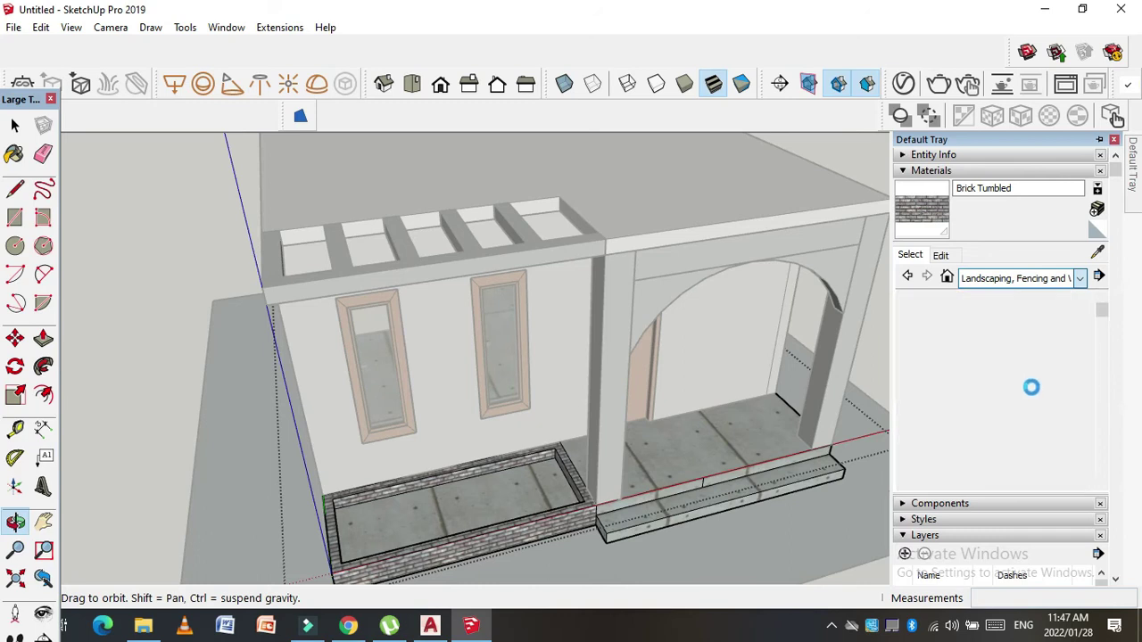
pyautogui.click(1061, 424)
pyautogui.click(450, 504)
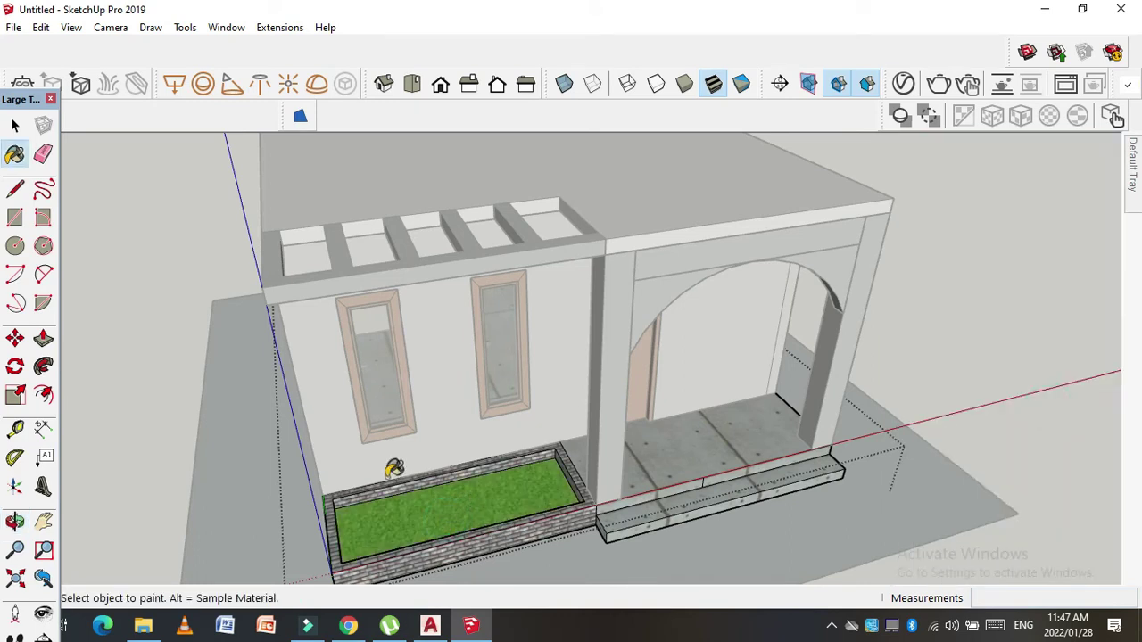
# Step: Select the roof slab and open its group for editing
pyautogui.click(15, 126)
pyautogui.moveTo(500, 374)
pyautogui.mouseDown(button='middle')
pyautogui.moveTo(605, 422)
pyautogui.moveTo(550, 196)
pyautogui.moveTo(541, 309)
pyautogui.moveTo(94, 285)
pyautogui.mouseUp(button='middle')
pyautogui.scroll(4, 567, 270)
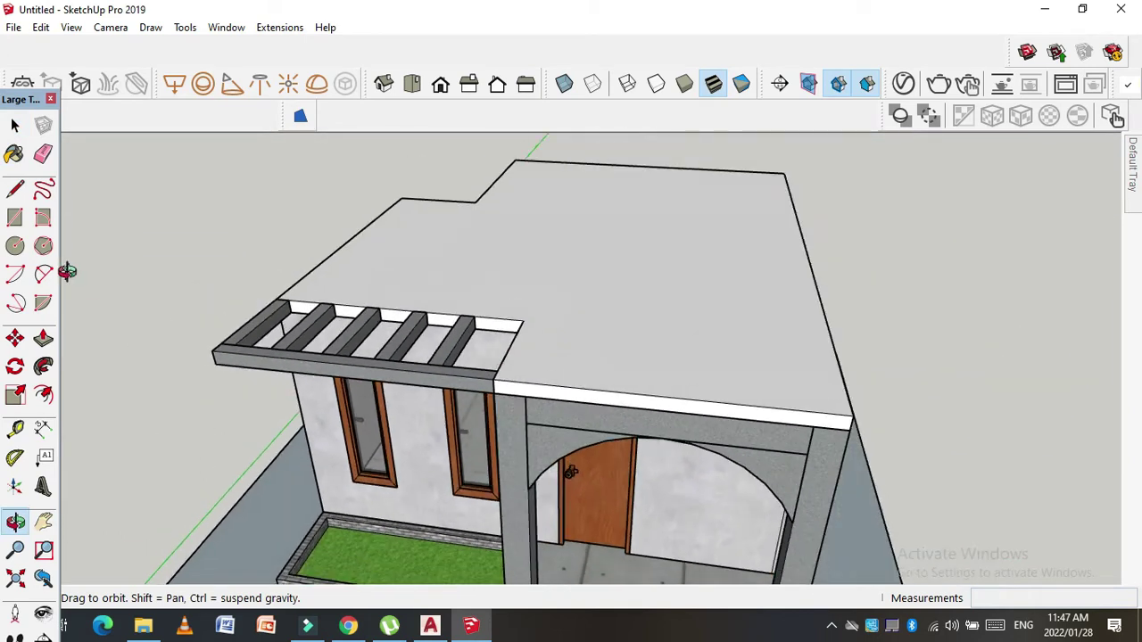
pyautogui.click(754, 298)
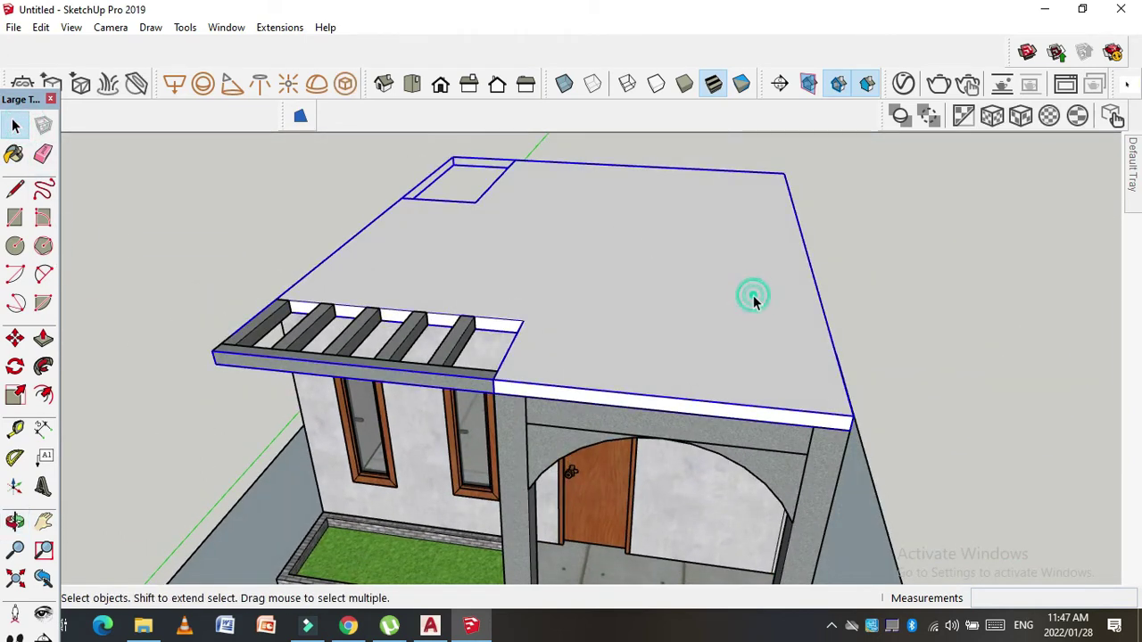
pyautogui.doubleClick(577, 314)
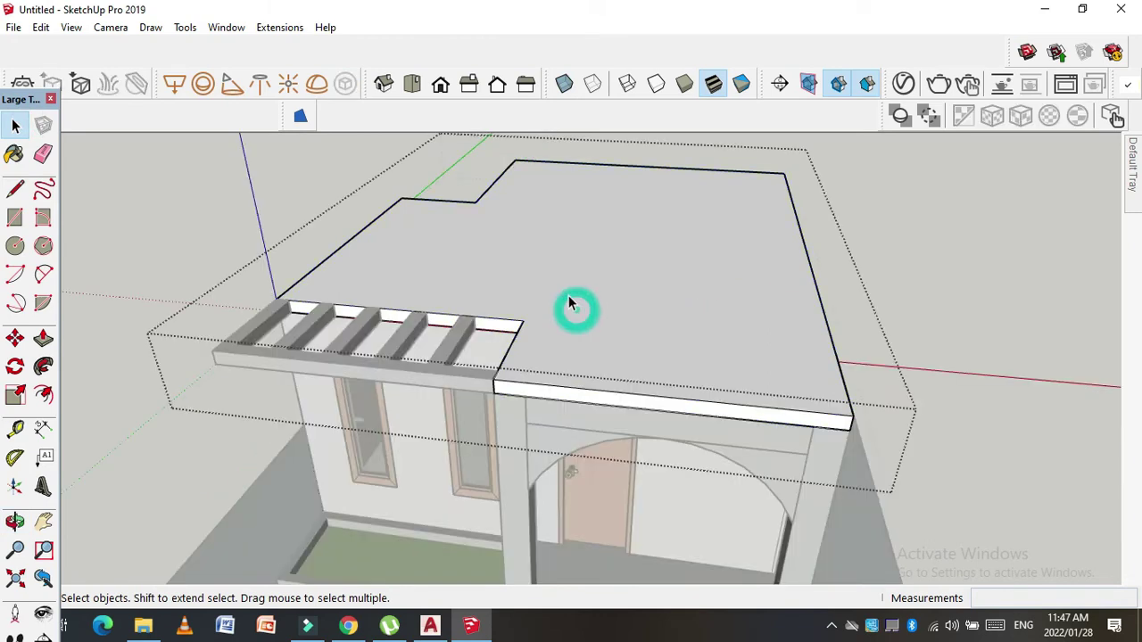
# Step: Offset the roof's top face inward by 6 inches
pyautogui.click(568, 295)
pyautogui.press('f')
pyautogui.click(567, 297)
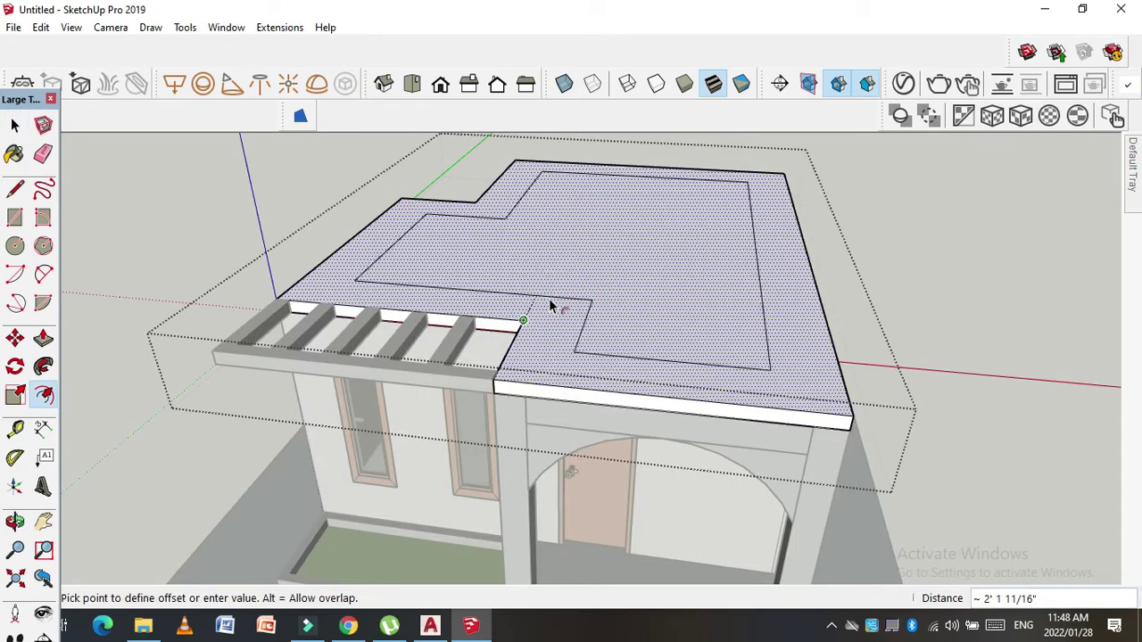
pyautogui.press('Escape')
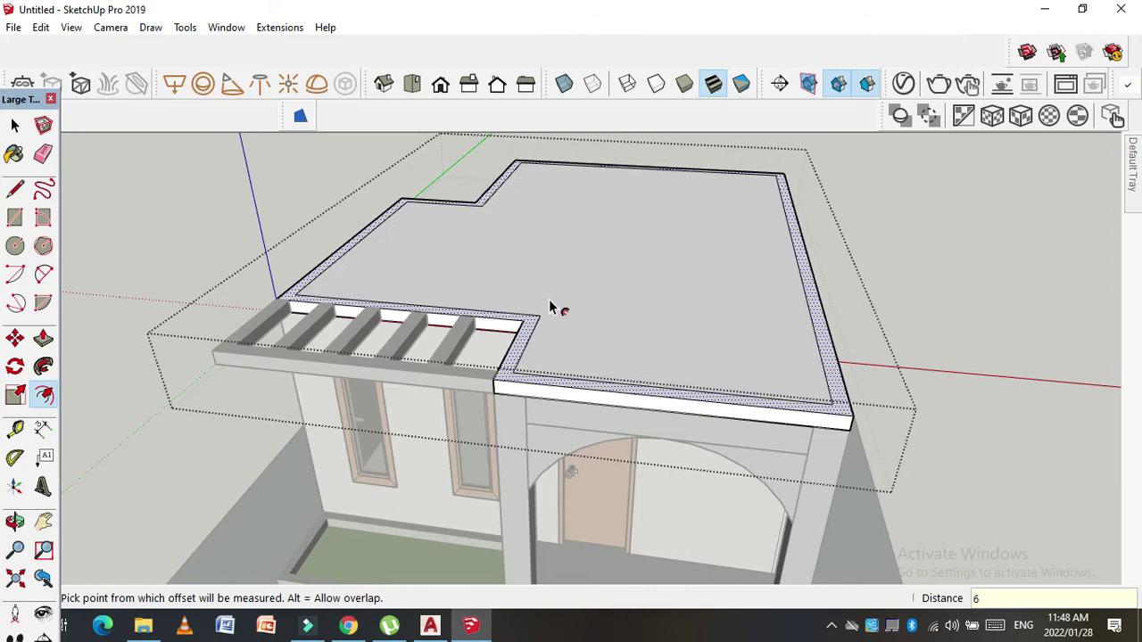
# Step: Push the inner roof face down 6 inches to form a parapet
pyautogui.press('p')
pyautogui.click(518, 377)
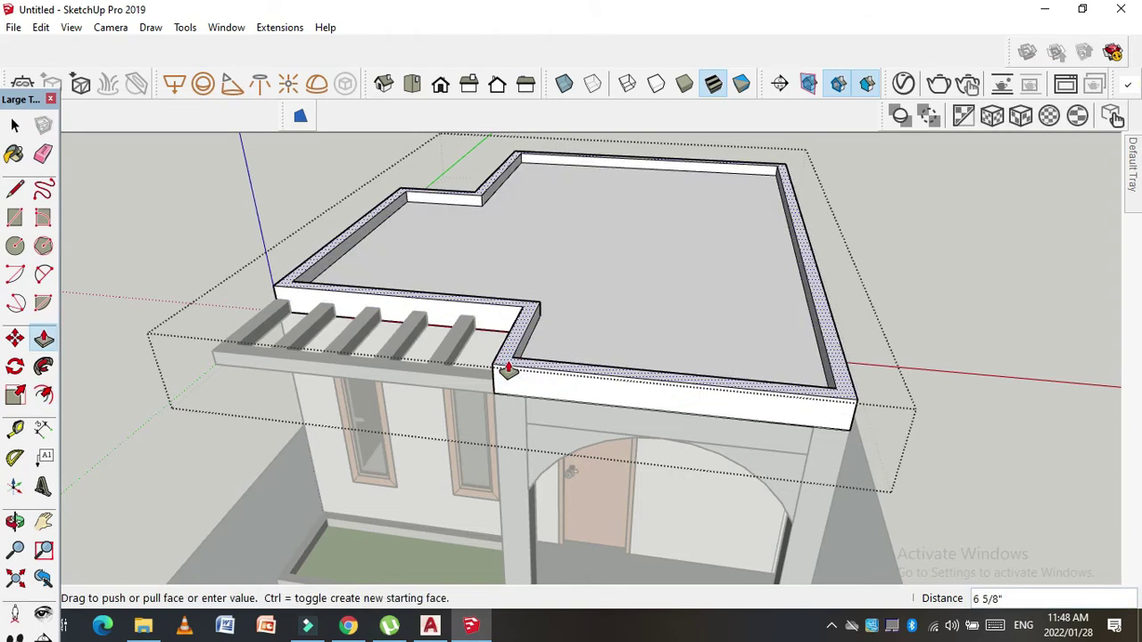
pyautogui.press('Return')
pyautogui.scroll(-3, 734, 231)
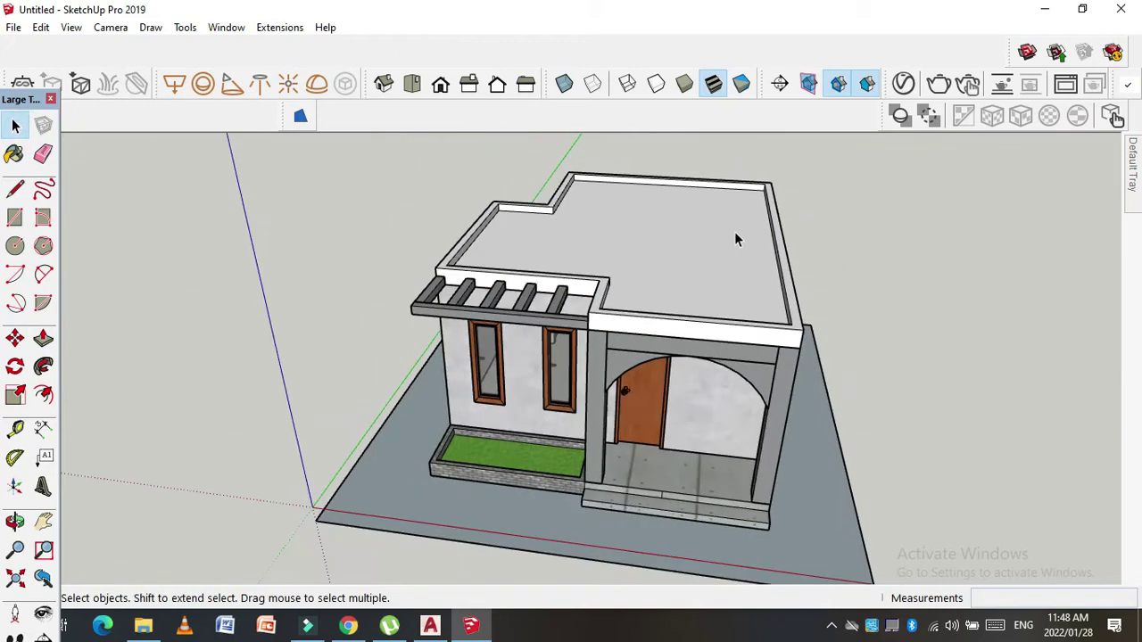
# Step: Orbit above the roof and re-enter the roof group for editing
pyautogui.moveTo(664, 264)
pyautogui.mouseDown(button='middle')
pyautogui.moveTo(683, 294)
pyautogui.moveTo(718, 207)
pyautogui.moveTo(739, 247)
pyautogui.mouseUp(button='middle')
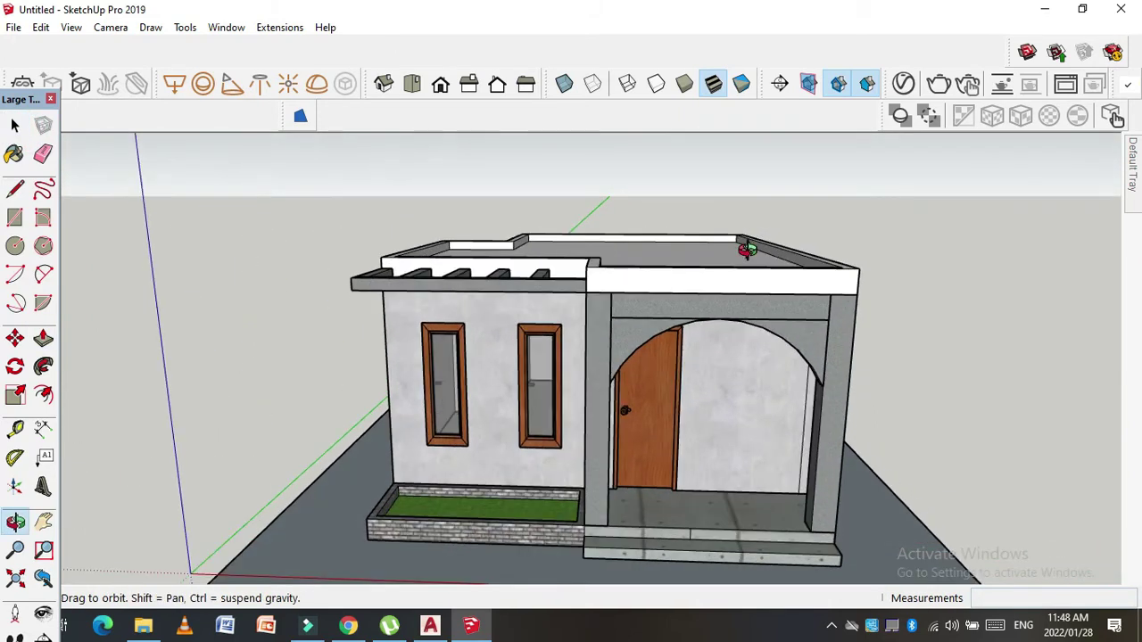
pyautogui.moveTo(658, 229); pyautogui.dragTo(683, 219, button='middle')
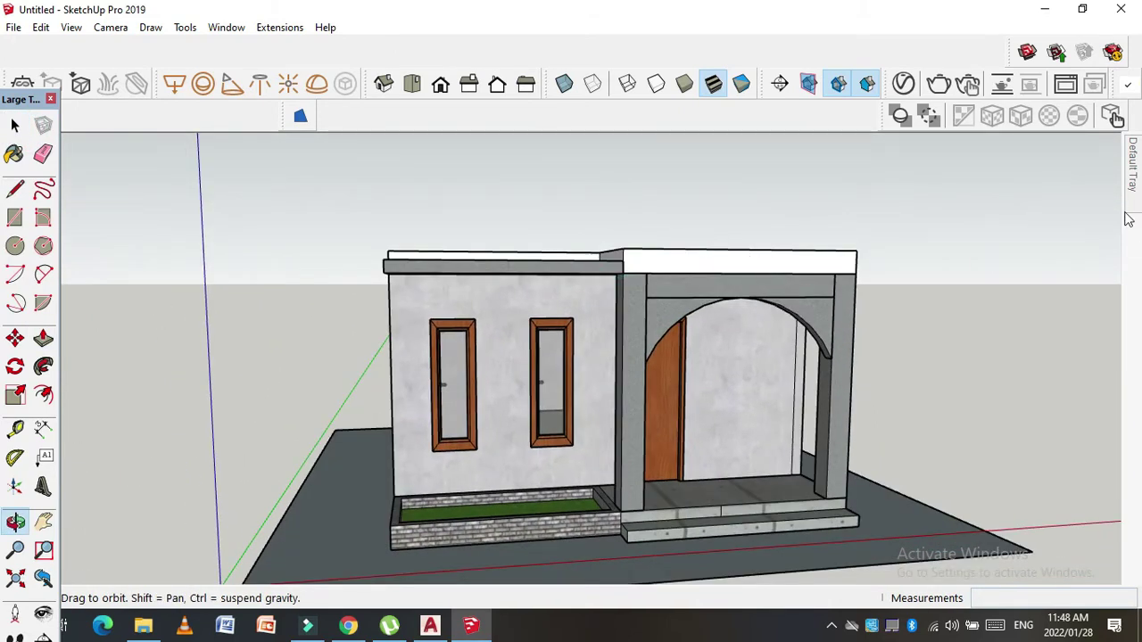
pyautogui.moveTo(758, 259); pyautogui.dragTo(615, 263, button='middle')
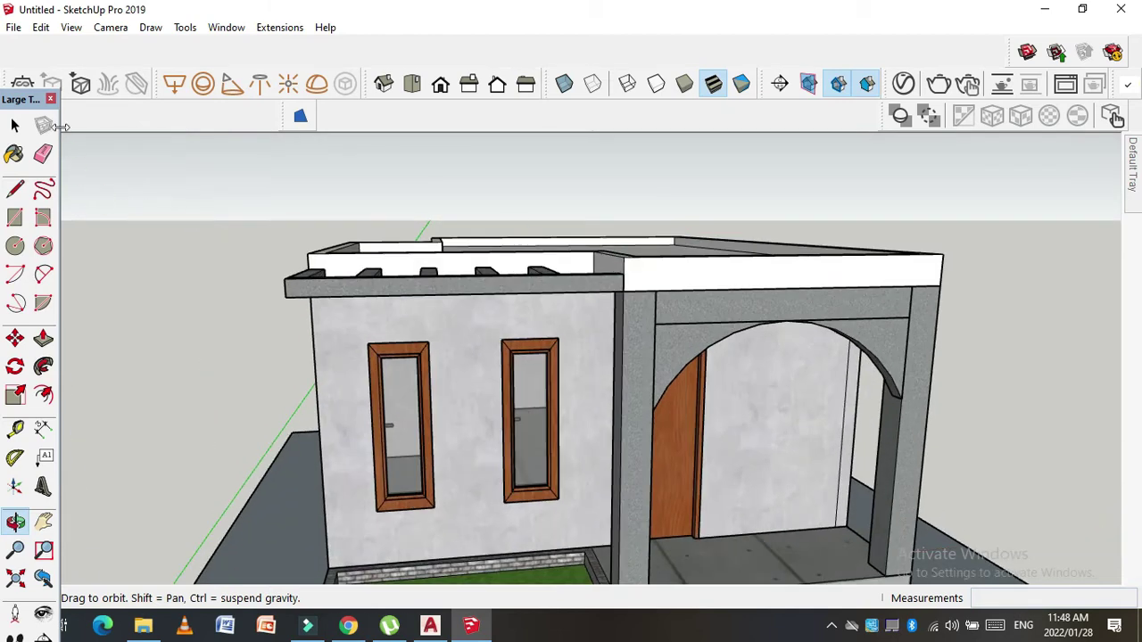
pyautogui.doubleClick(832, 276)
pyautogui.press('Escape')
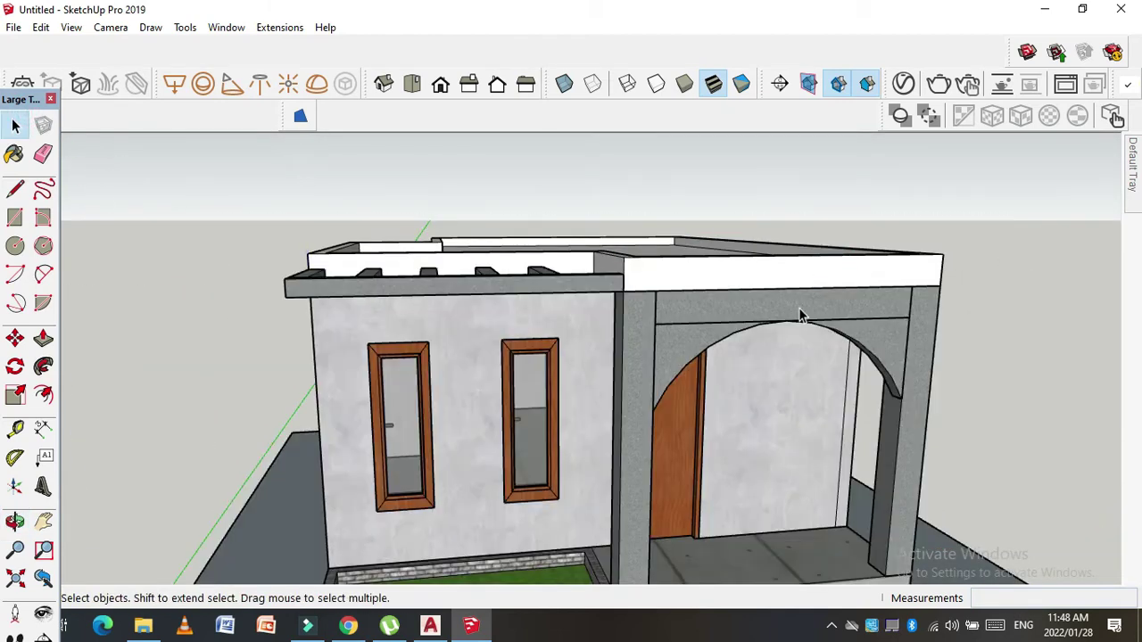
pyautogui.doubleClick(840, 280)
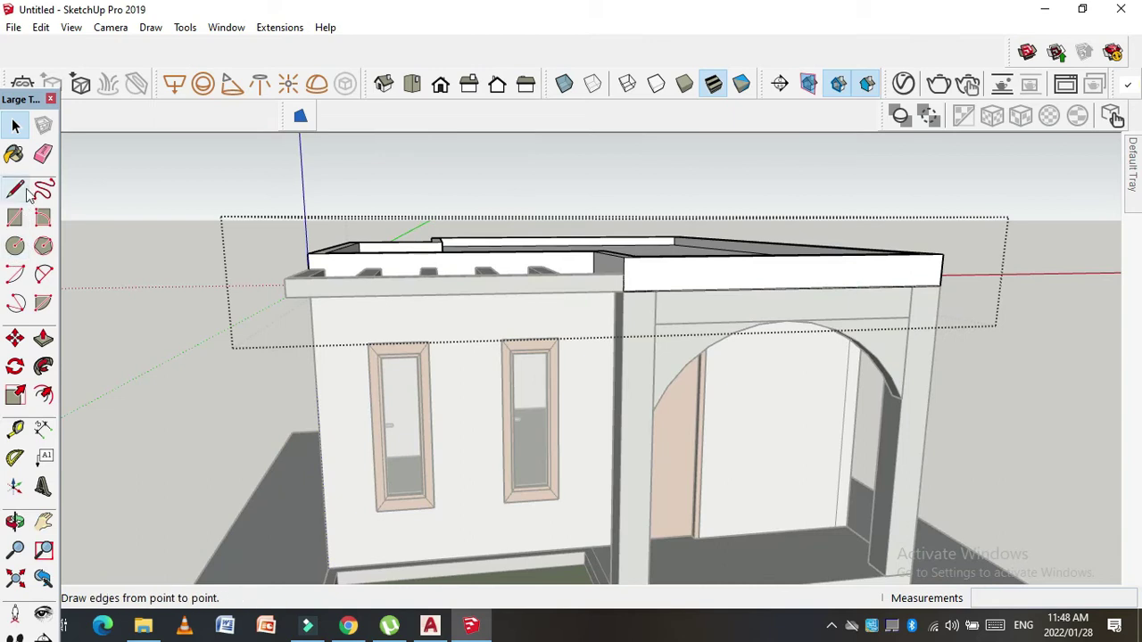
# Step: Sample the grey column material and paint both porch roof faces with it
pyautogui.click(16, 155)
pyautogui.click(1133, 202)
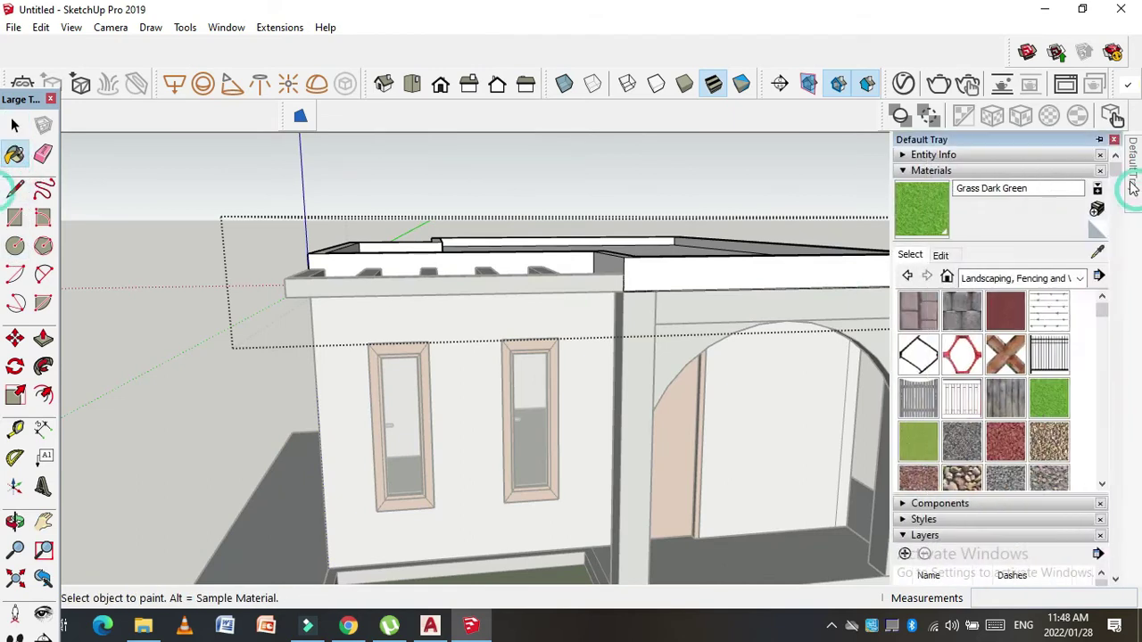
pyautogui.click(1101, 252)
pyautogui.click(670, 324)
pyautogui.click(624, 272)
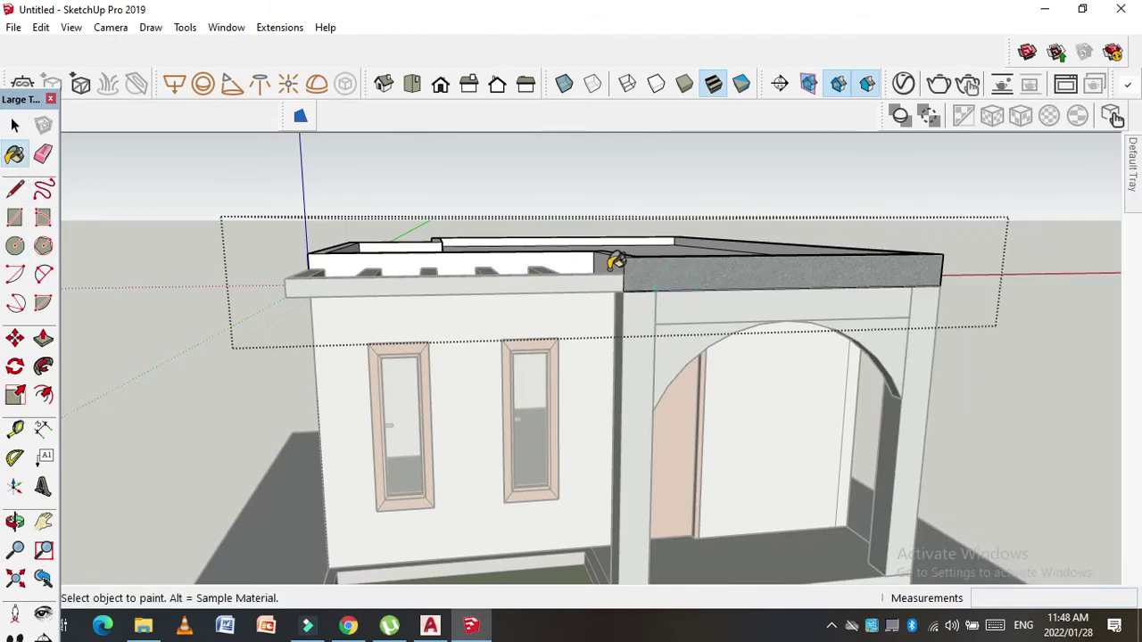
pyautogui.moveTo(625, 246); pyautogui.dragTo(779, 287, button='middle')
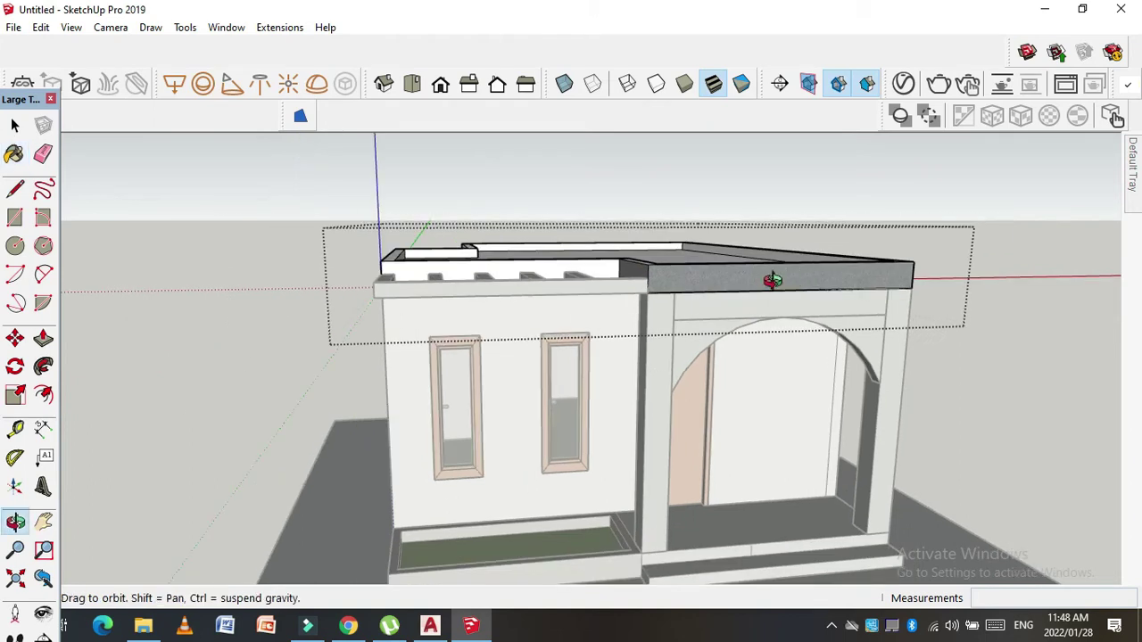
pyautogui.moveTo(741, 212)
pyautogui.mouseDown(button='middle')
pyautogui.moveTo(772, 373)
pyautogui.moveTo(731, 245)
pyautogui.moveTo(885, 244)
pyautogui.moveTo(383, 267)
pyautogui.moveTo(556, 283)
pyautogui.moveTo(811, 341)
pyautogui.moveTo(486, 389)
pyautogui.moveTo(476, 424)
pyautogui.moveTo(431, 450)
pyautogui.moveTo(599, 361)
pyautogui.moveTo(523, 319)
pyautogui.mouseUp(button='middle')
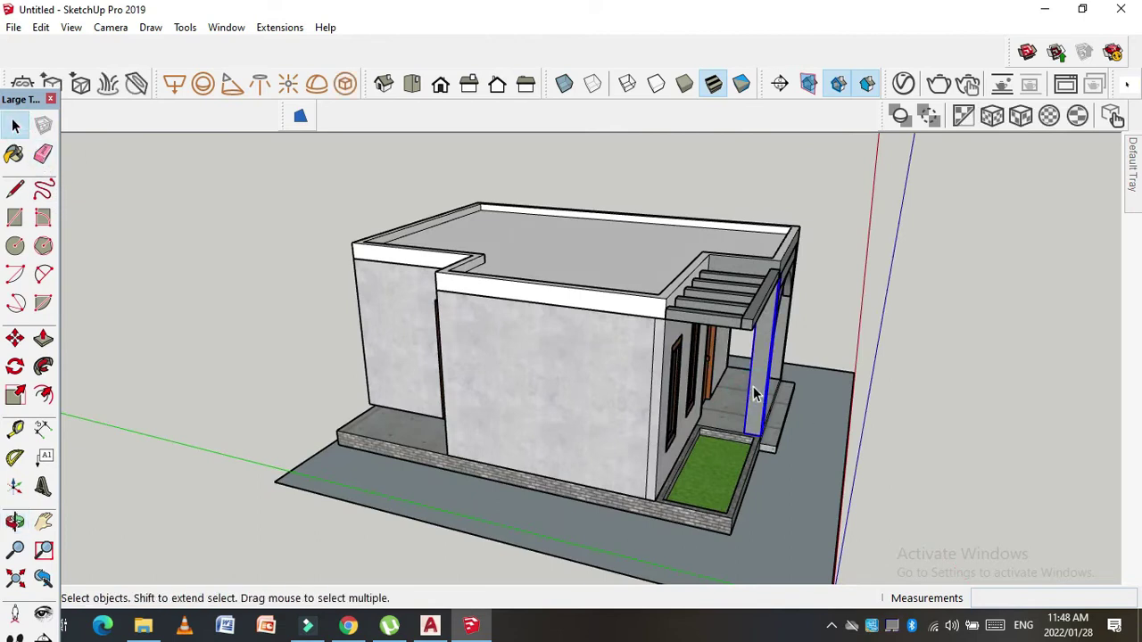
# Step: Copy the grey porch column to the house's left front corner
pyautogui.press('m')
pyautogui.click(742, 435)
pyautogui.press('ctrl')
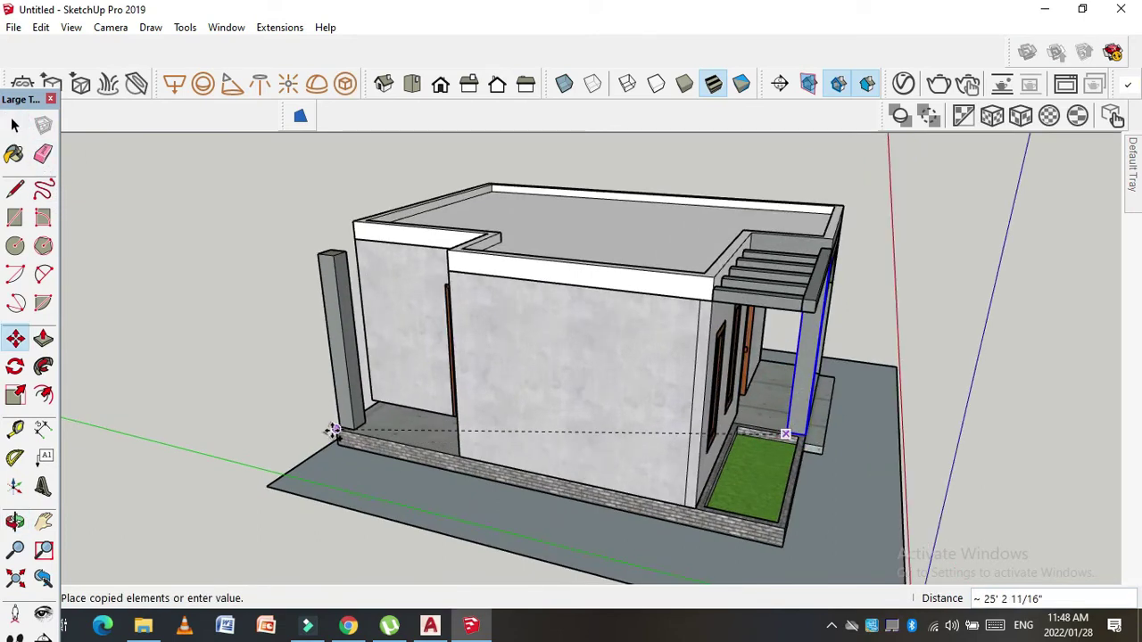
pyautogui.click(343, 440)
pyautogui.scroll(5, 346, 423)
pyautogui.scroll(2, 347, 417)
pyautogui.click(348, 416)
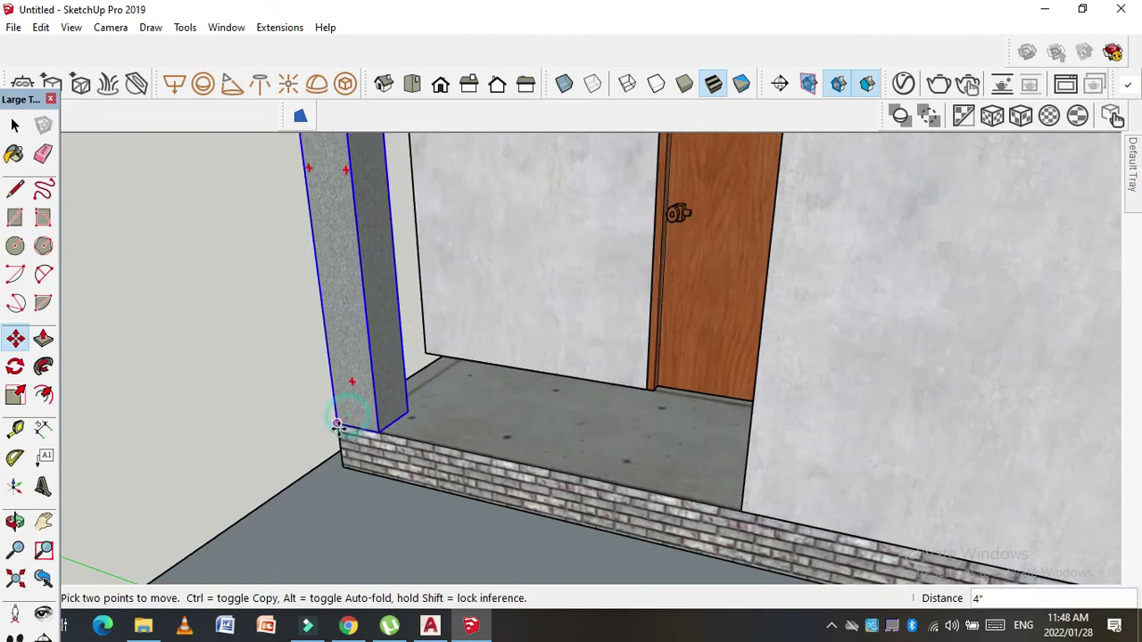
# Step: Orbit around to a low view of the side door wall
pyautogui.scroll(-6, 482, 518)
pyautogui.moveTo(503, 479); pyautogui.dragTo(579, 444, button='middle')
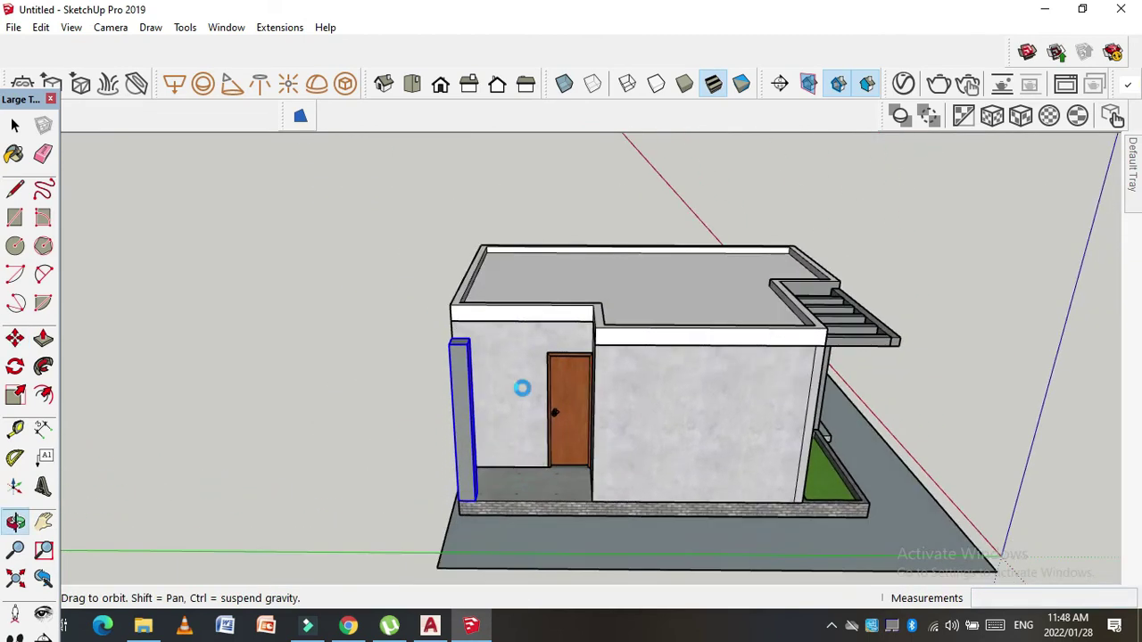
pyautogui.scroll(2, 499, 330)
pyautogui.moveTo(502, 326)
pyautogui.mouseDown(button='middle')
pyautogui.moveTo(675, 306)
pyautogui.moveTo(650, 331)
pyautogui.mouseUp(button='middle')
pyautogui.scroll(3, 551, 335)
pyautogui.scroll(-2, 552, 335)
pyautogui.scroll(-1, 535, 351)
pyautogui.scroll(2, 573, 401)
pyautogui.scroll(3, 553, 389)
pyautogui.moveTo(553, 389); pyautogui.dragTo(543, 332, button='middle')
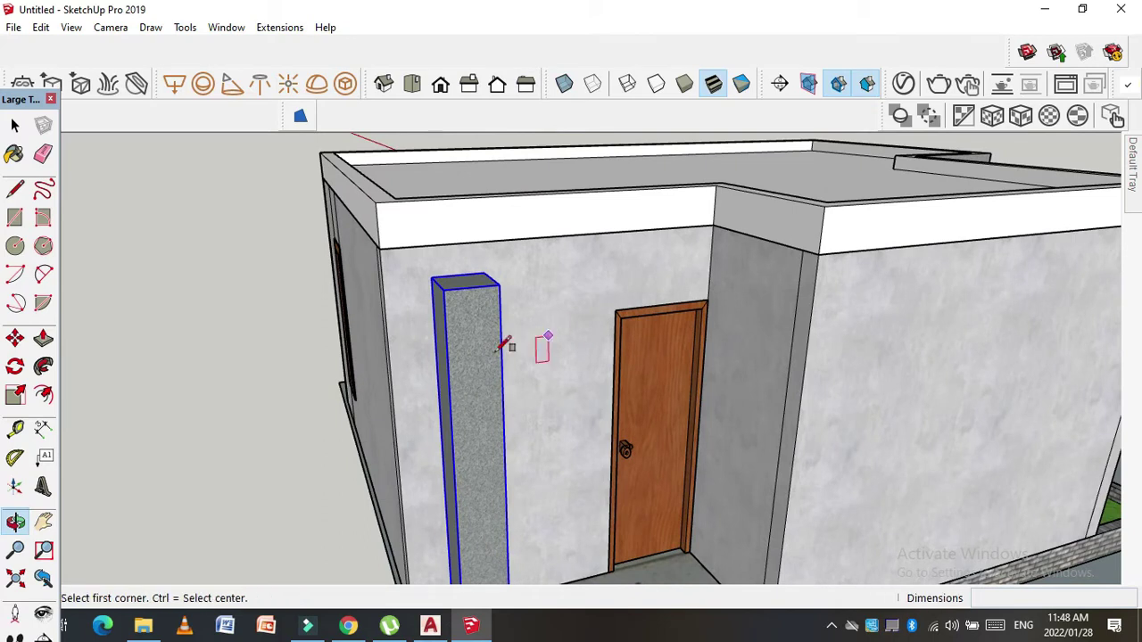
# Step: Draw a rectangle from the column top to the wall top and make it a group
pyautogui.click(442, 290)
pyautogui.click(713, 224)
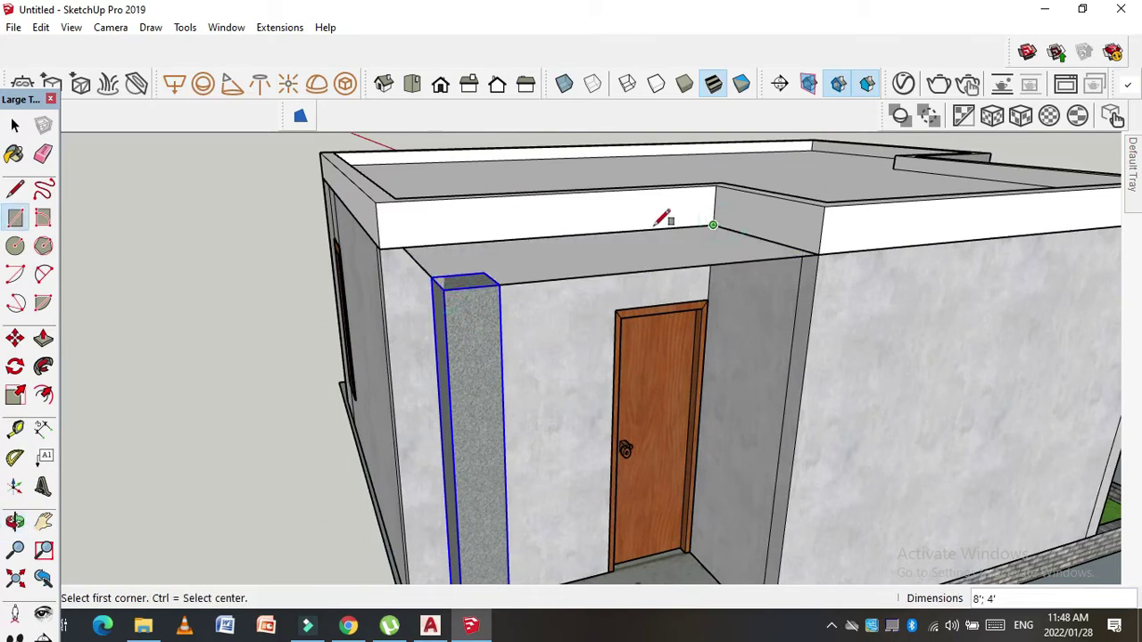
pyautogui.click(15, 126)
pyautogui.click(601, 256)
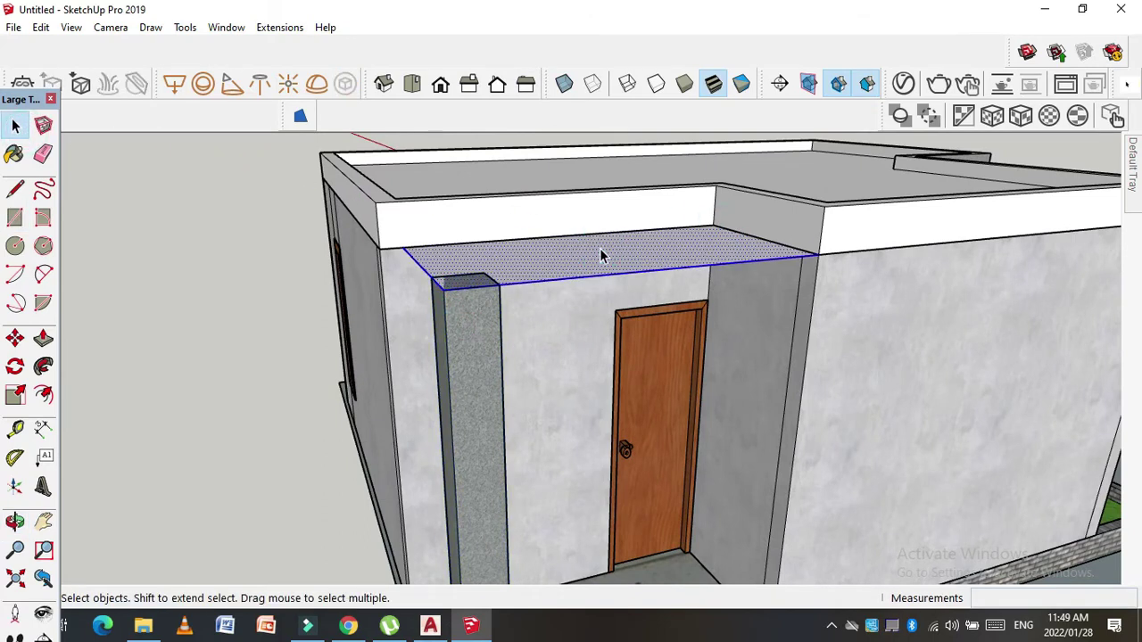
pyautogui.rightClick(600, 256)
pyautogui.click(655, 395)
# Step: Inside the group, pull the rectangle up into a 6-inch-thick slab
pyautogui.moveTo(632, 256)
pyautogui.mouseDown(button='middle')
pyautogui.moveTo(606, 339)
pyautogui.moveTo(84, 207)
pyautogui.mouseUp(button='middle')
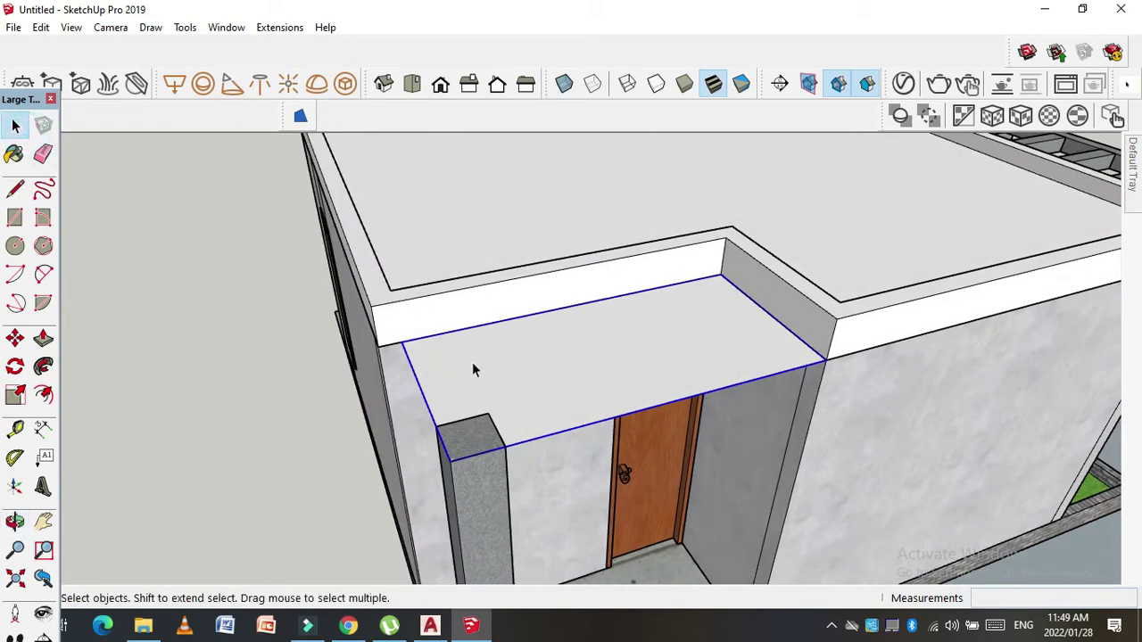
pyautogui.doubleClick(585, 406)
pyautogui.click(571, 412)
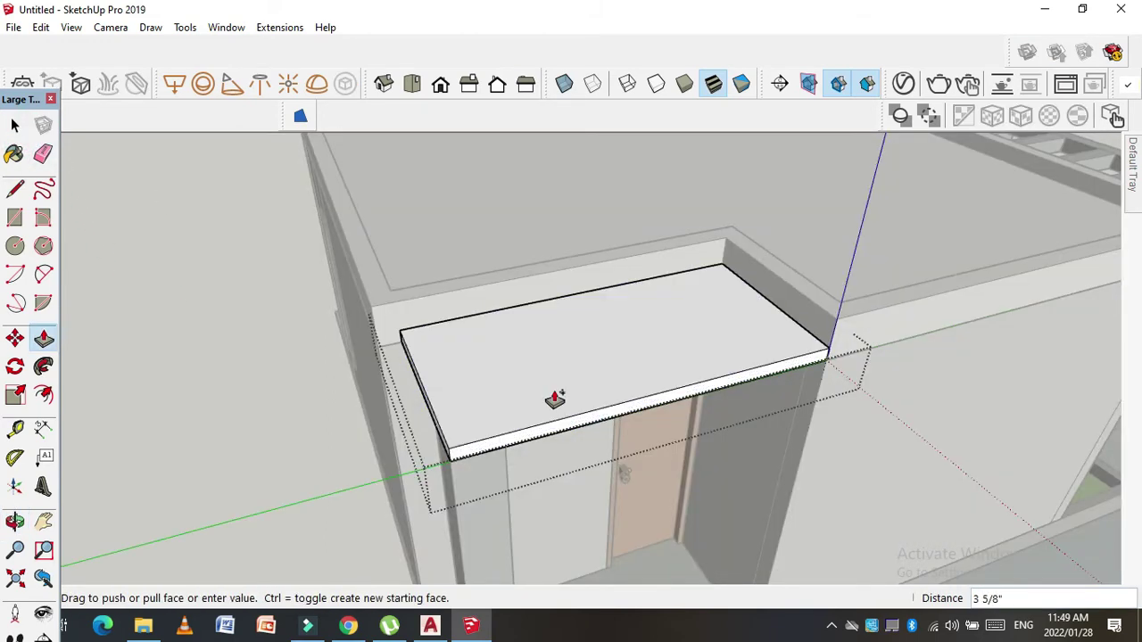
pyautogui.write('6')
pyautogui.press('Return')
pyautogui.moveTo(453, 448); pyautogui.dragTo(439, 440, button='middle')
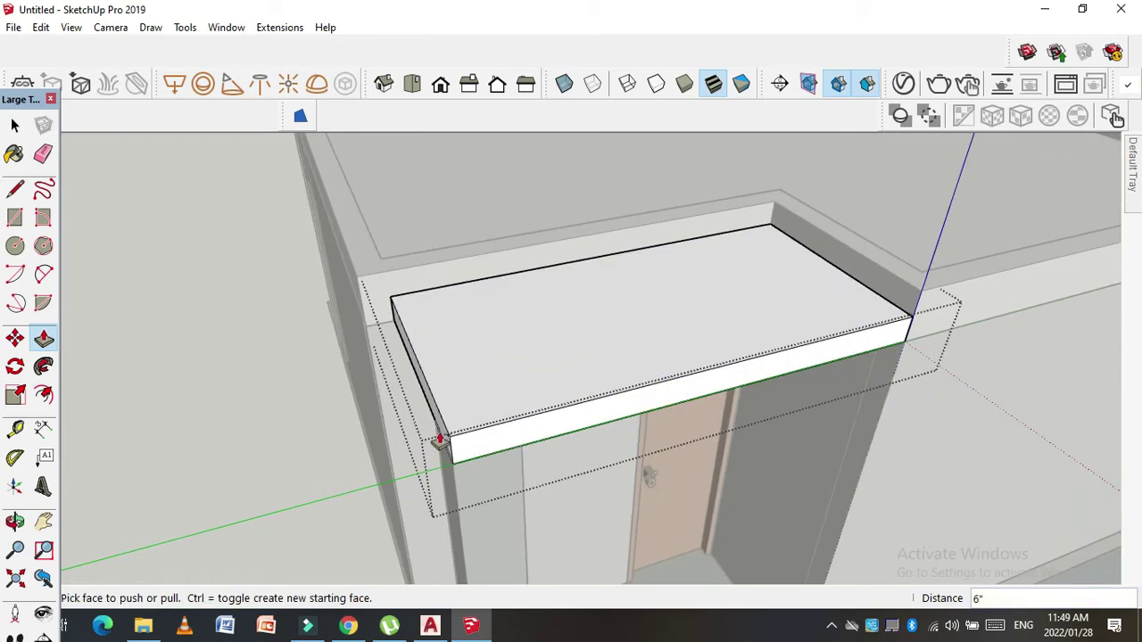
# Step: Extend the slab's end by 6 inches; a further 1-foot push is undone
pyautogui.press('space')
pyautogui.moveTo(471, 267); pyautogui.dragTo(478, 268, button='middle')
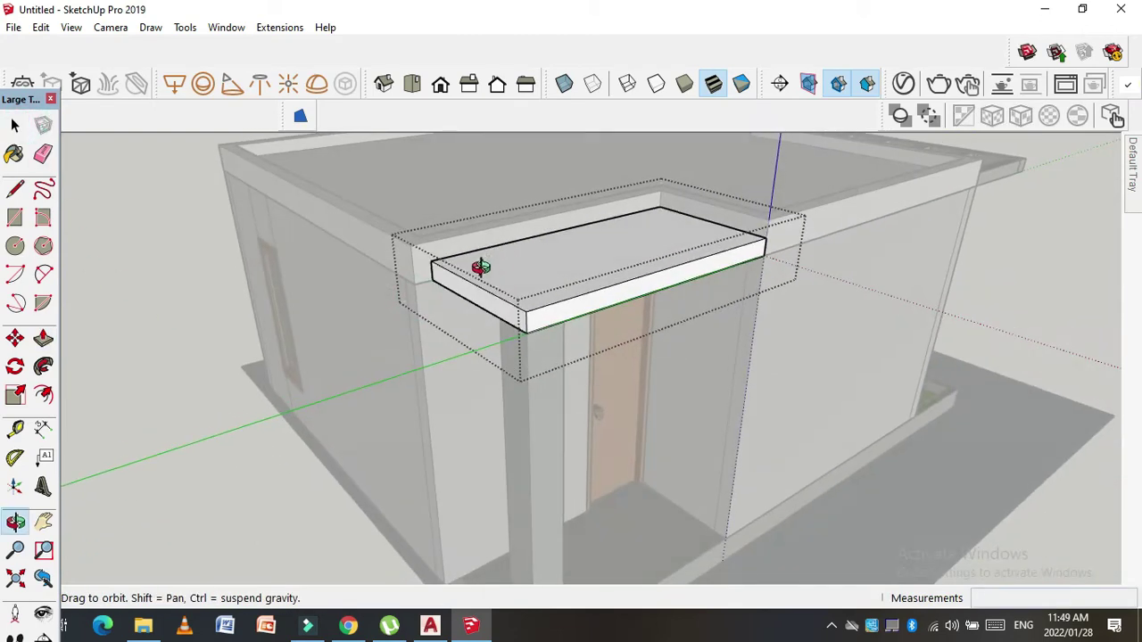
pyautogui.moveTo(395, 249)
pyautogui.mouseDown(button='middle')
pyautogui.moveTo(431, 370)
pyautogui.moveTo(599, 301)
pyautogui.moveTo(485, 339)
pyautogui.moveTo(372, 330)
pyautogui.moveTo(395, 352)
pyautogui.moveTo(525, 334)
pyautogui.moveTo(536, 311)
pyautogui.moveTo(486, 406)
pyautogui.moveTo(507, 410)
pyautogui.mouseUp(button='middle')
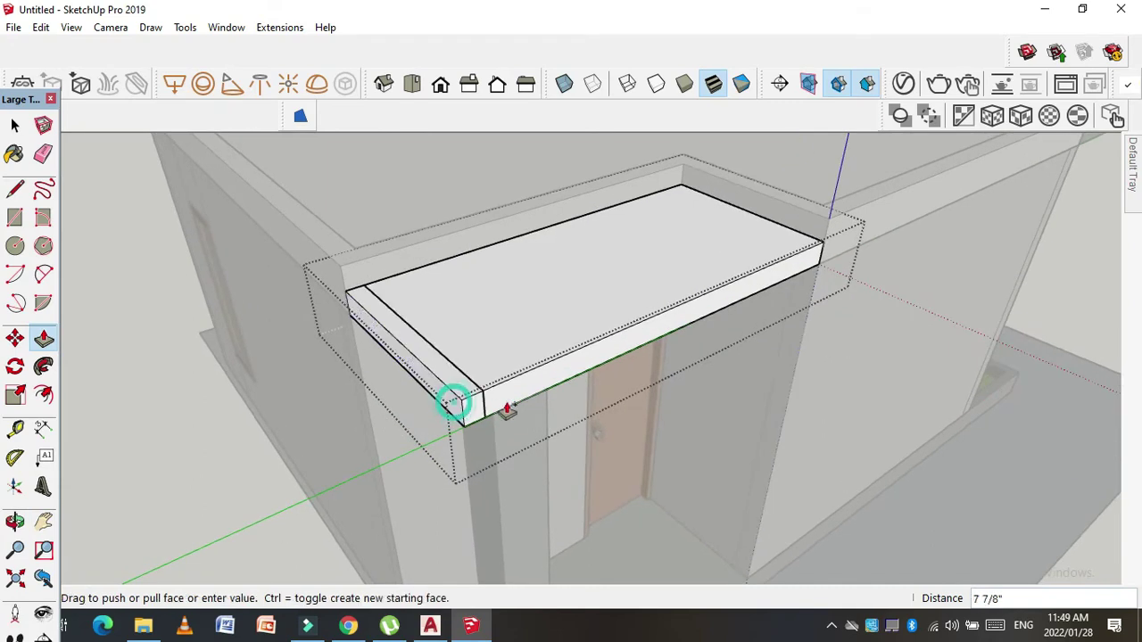
pyautogui.write('6')
pyautogui.press('Return')
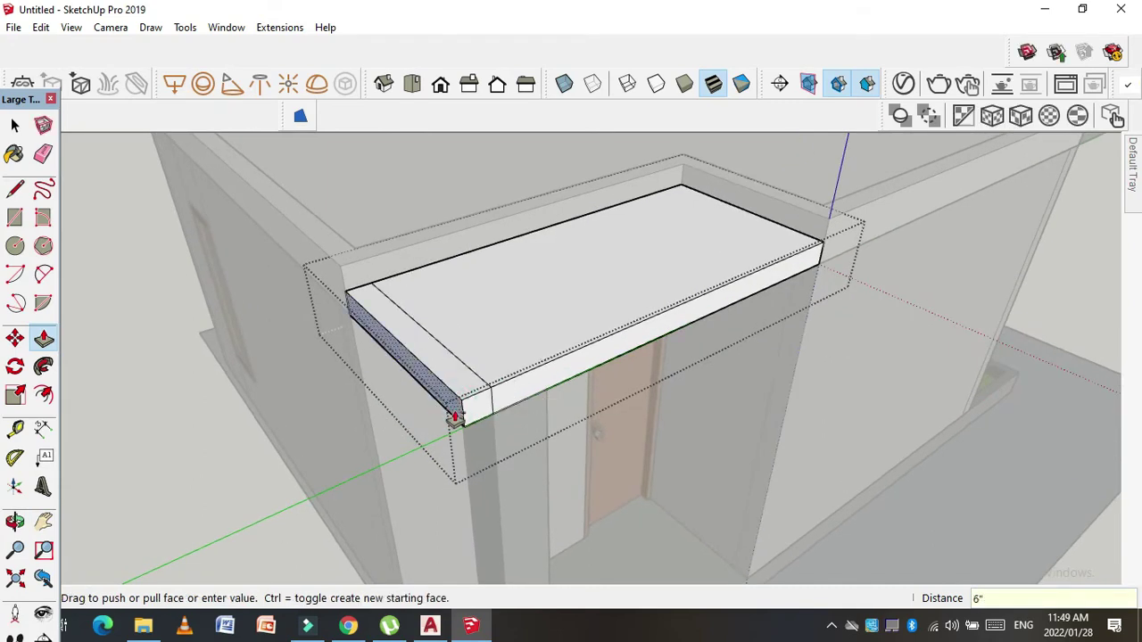
pyautogui.moveTo(455, 418); pyautogui.dragTo(567, 364)
pyautogui.write('1')
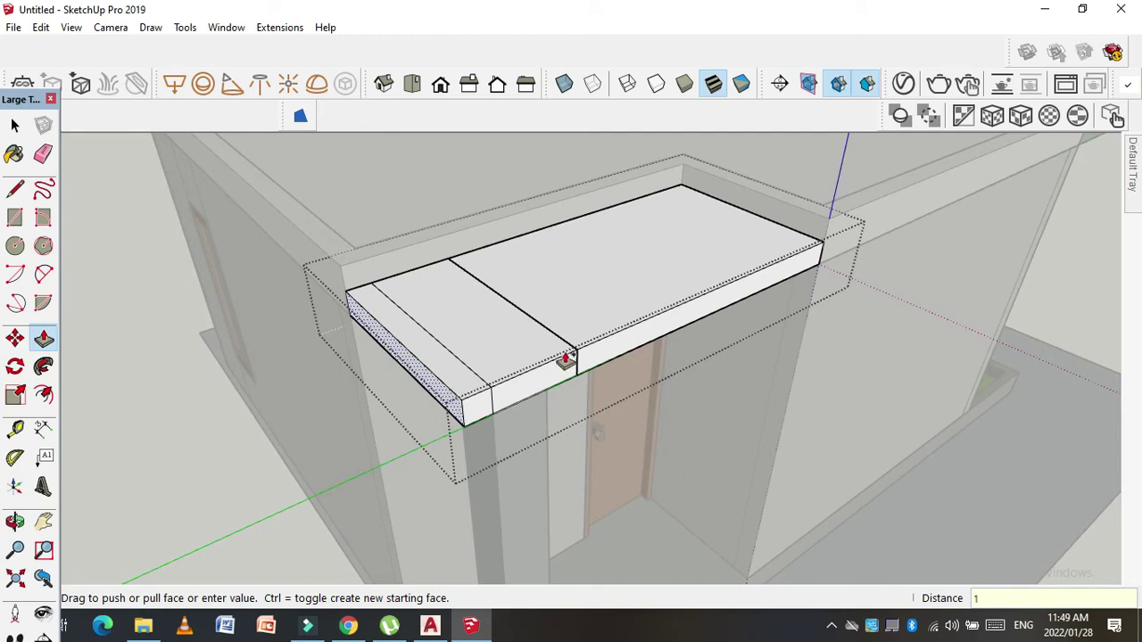
pyautogui.write("'")
pyautogui.press('Return')
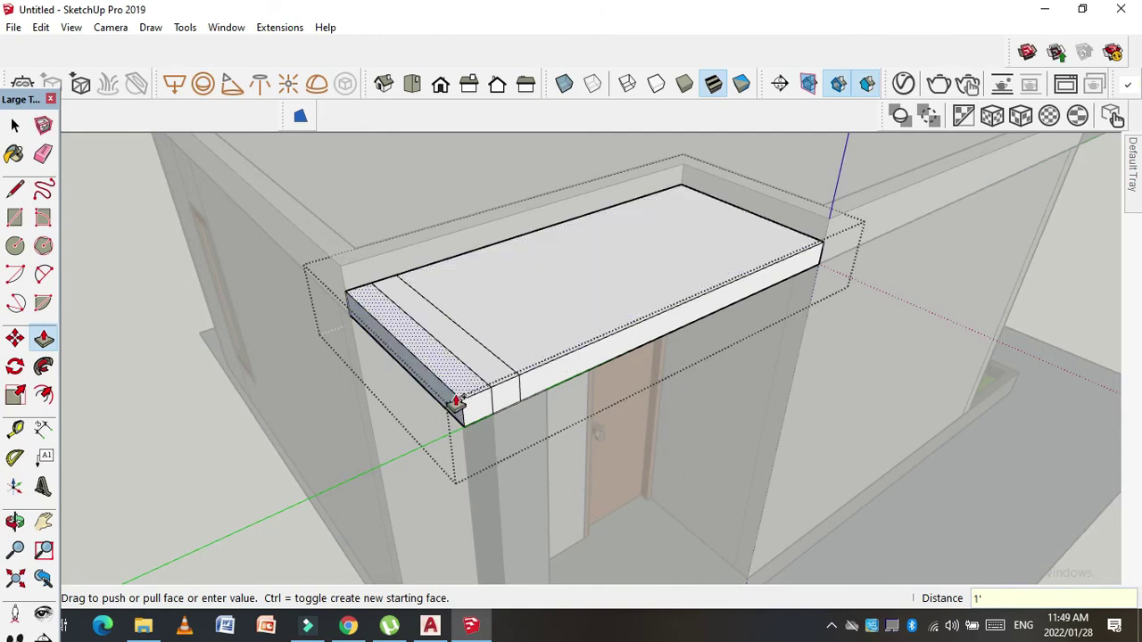
pyautogui.hotkey('ctrl', 'z')
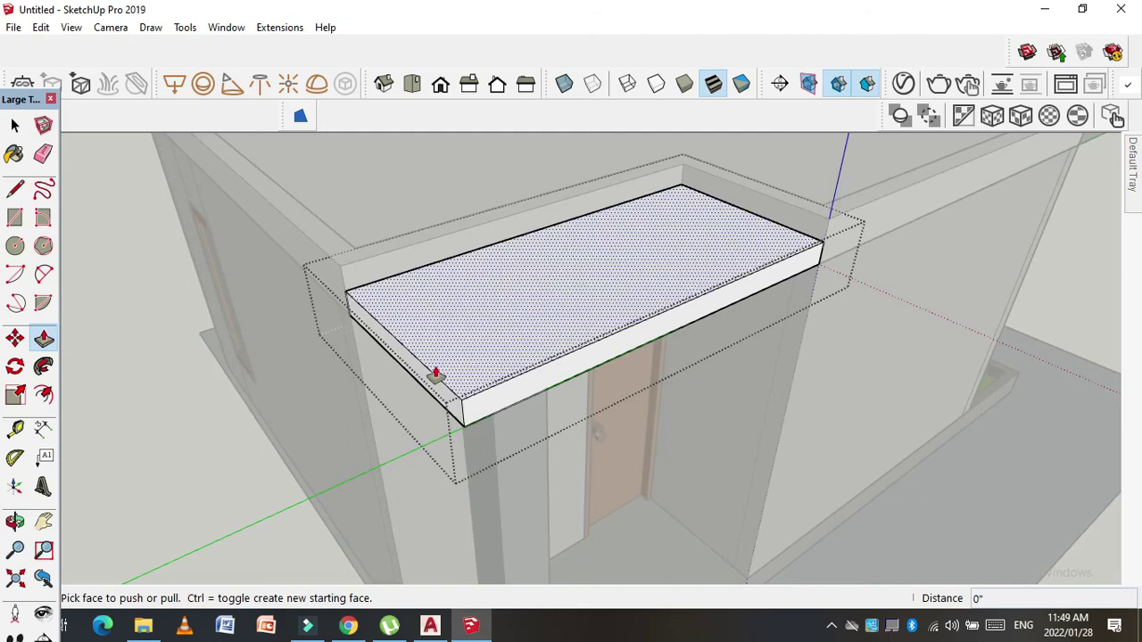
pyautogui.click(15, 125)
# Step: Orbit to an elevated front-left view showing the ground around the house
pyautogui.moveTo(402, 268)
pyautogui.mouseDown(button='middle')
pyautogui.moveTo(547, 319)
pyautogui.moveTo(596, 231)
pyautogui.moveTo(767, 285)
pyautogui.moveTo(470, 212)
pyautogui.moveTo(745, 373)
pyautogui.moveTo(846, 505)
pyautogui.mouseUp(button='middle')
pyautogui.scroll(-3, 546, 320)
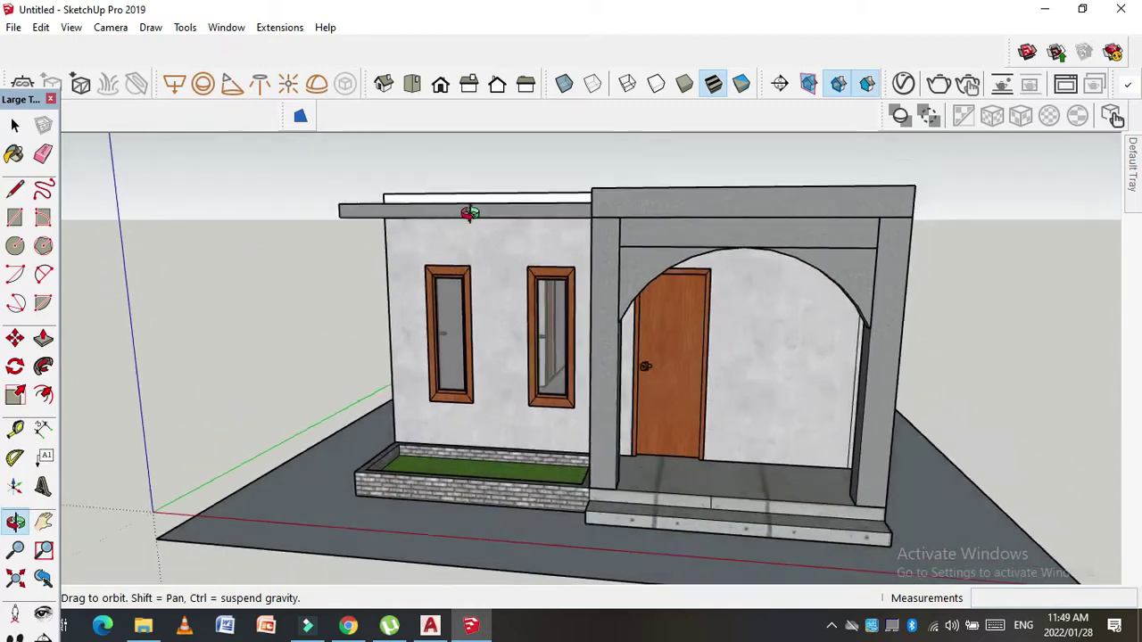
pyautogui.scroll(-3, 745, 373)
pyautogui.scroll(2, 746, 383)
pyautogui.scroll(3, 723, 402)
pyautogui.scroll(-3, 678, 500)
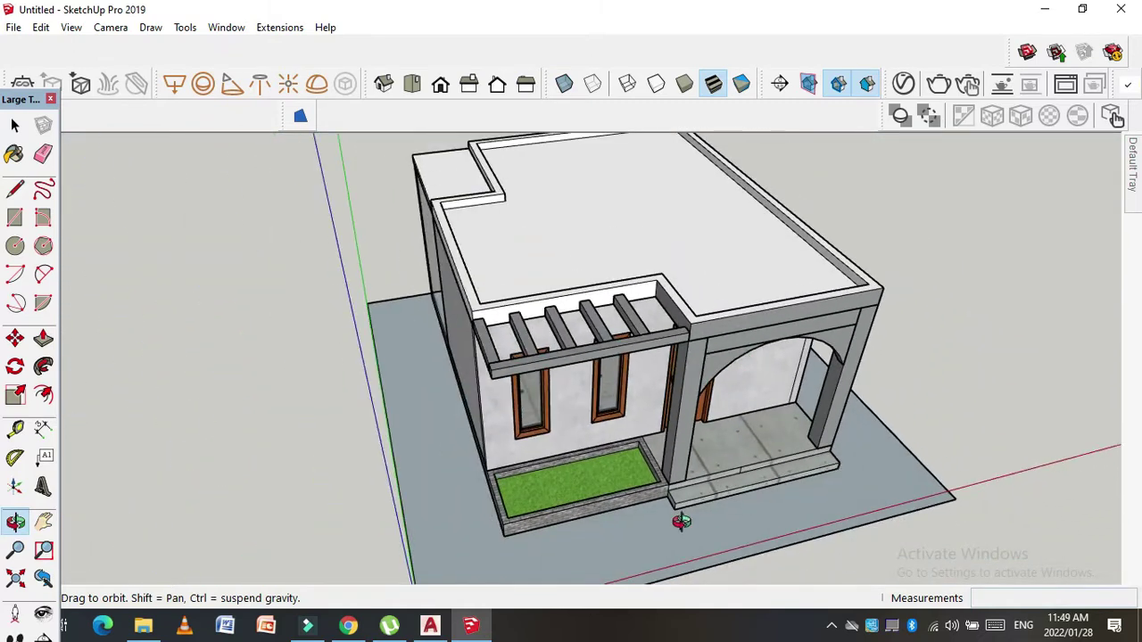
pyautogui.scroll(-2, 673, 495)
pyautogui.scroll(5, 667, 497)
pyautogui.moveTo(667, 496); pyautogui.dragTo(1055, 261, button='middle')
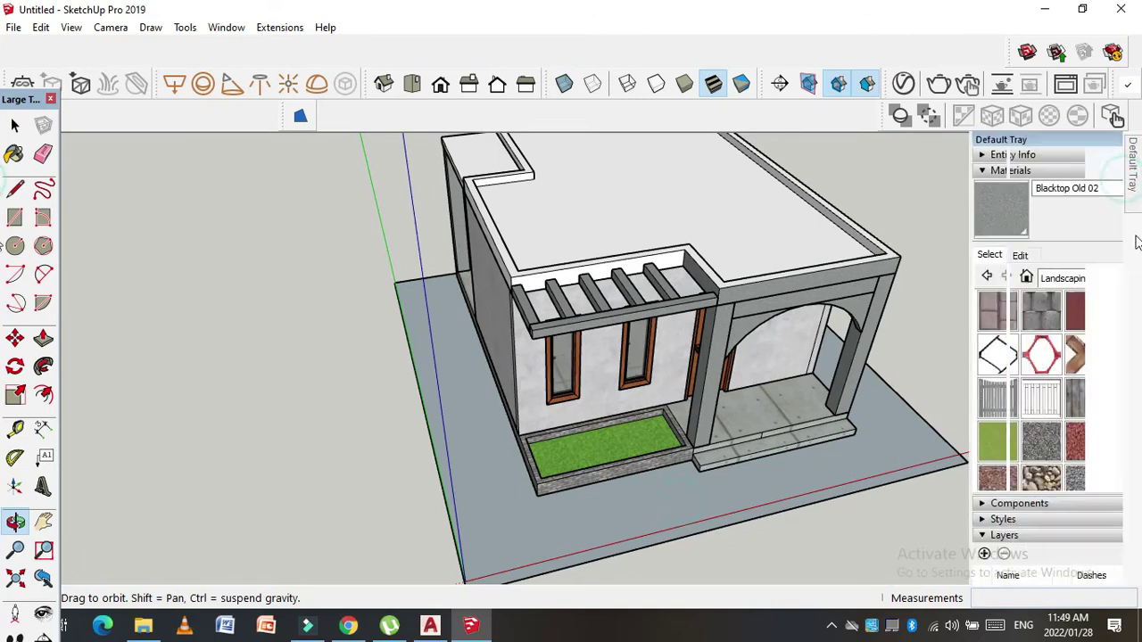
# Step: Paint the ground plane with the grass material
pyautogui.click(1045, 397)
pyautogui.click(765, 479)
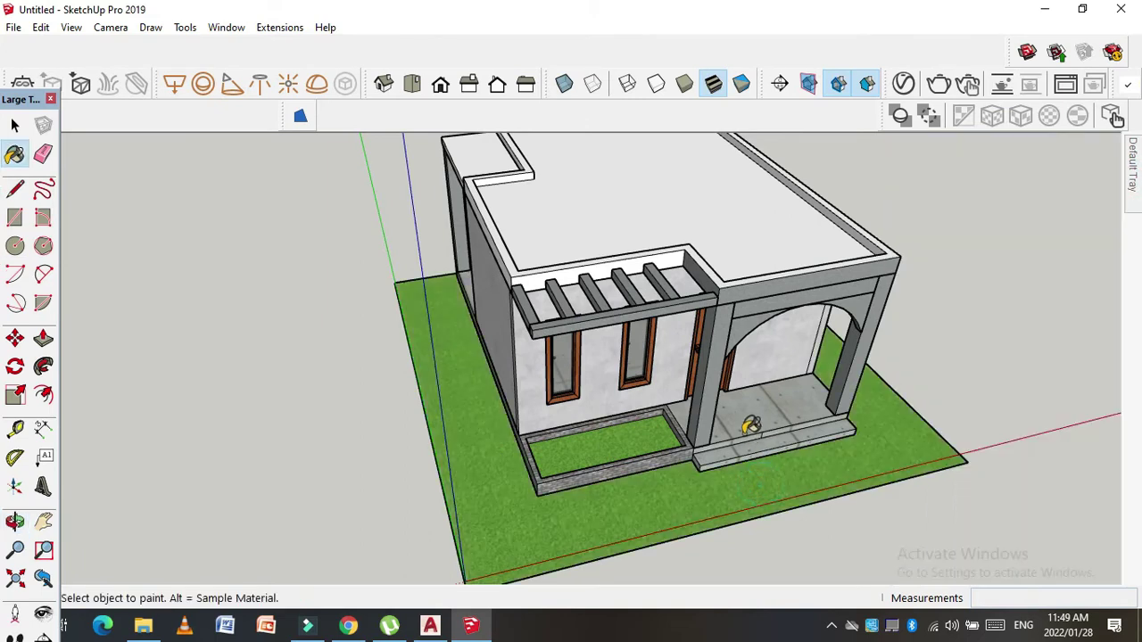
pyautogui.moveTo(783, 434); pyautogui.dragTo(716, 422, button='middle')
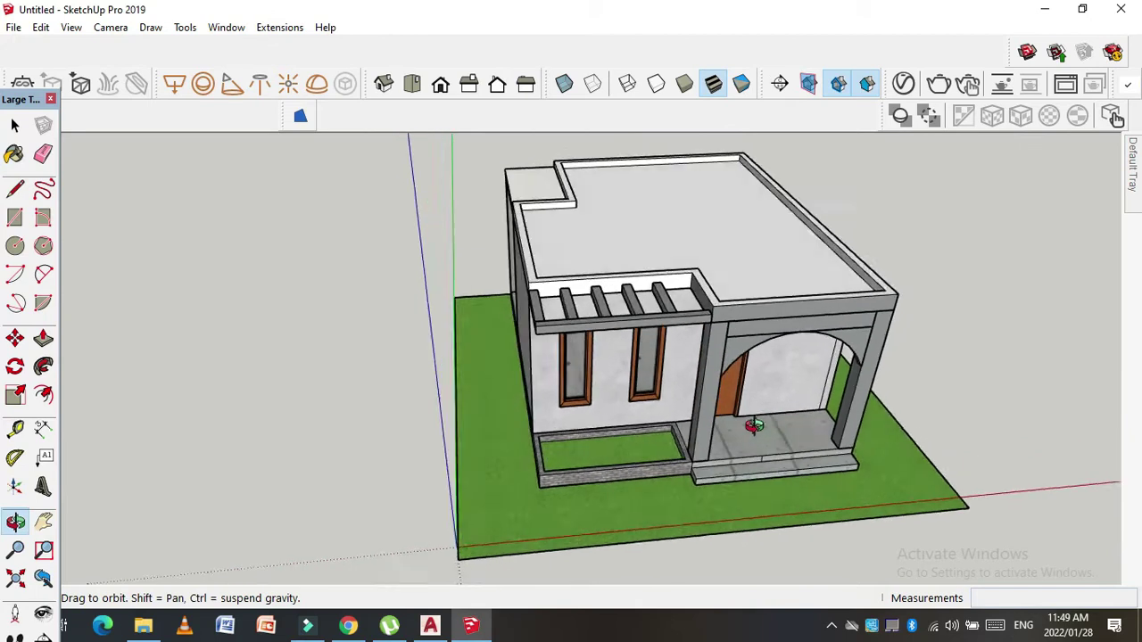
pyautogui.click(16, 128)
pyautogui.scroll(-2, 520, 433)
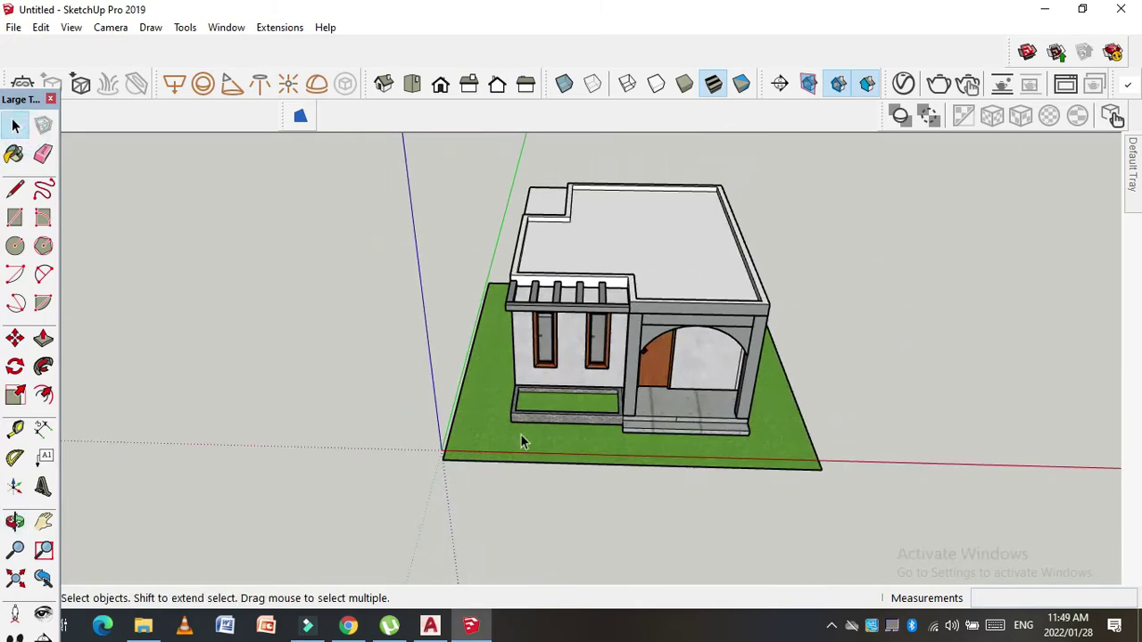
# Step: Scale the green ground plane outward to the left, right and front
pyautogui.click(503, 453)
pyautogui.press('s')
pyautogui.moveTo(461, 354); pyautogui.dragTo(318, 355)
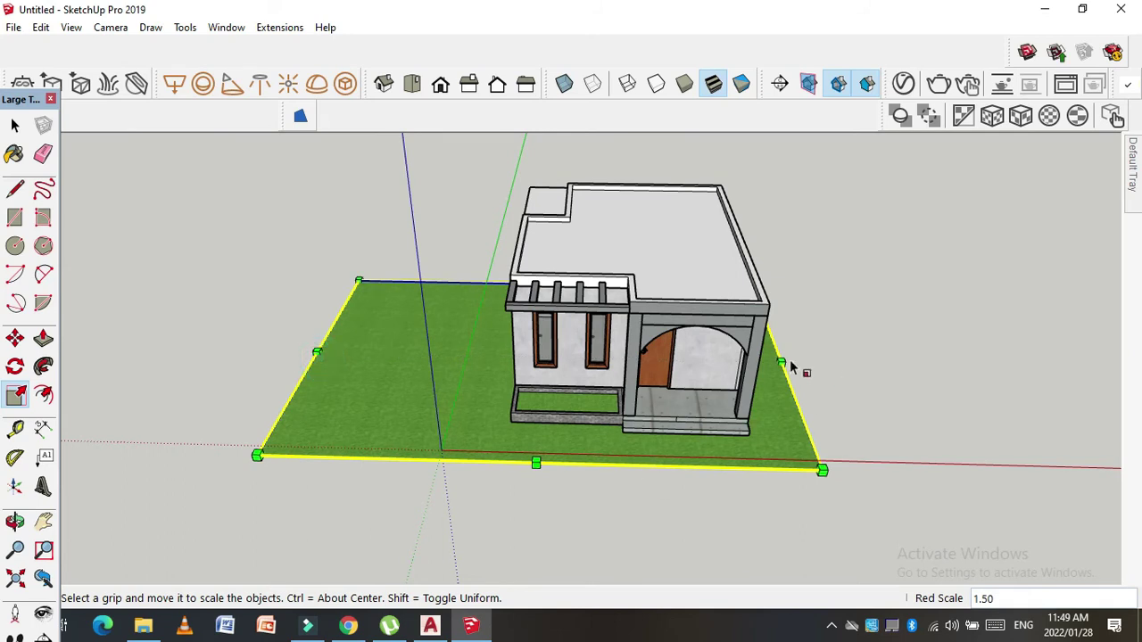
pyautogui.moveTo(789, 366); pyautogui.dragTo(1032, 365)
pyautogui.scroll(-3, 688, 370)
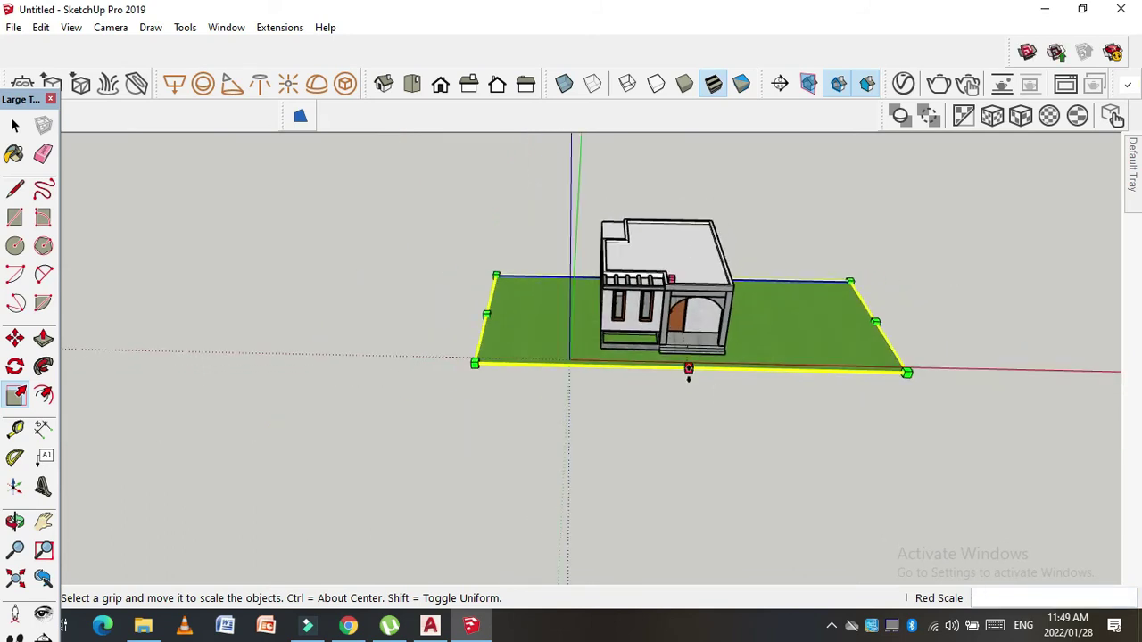
pyautogui.moveTo(688, 368); pyautogui.dragTo(791, 484)
pyautogui.press('Escape')
# Step: Stretch the ground plane further sideways, then orbit to an elevated view of the house
pyautogui.press('o')
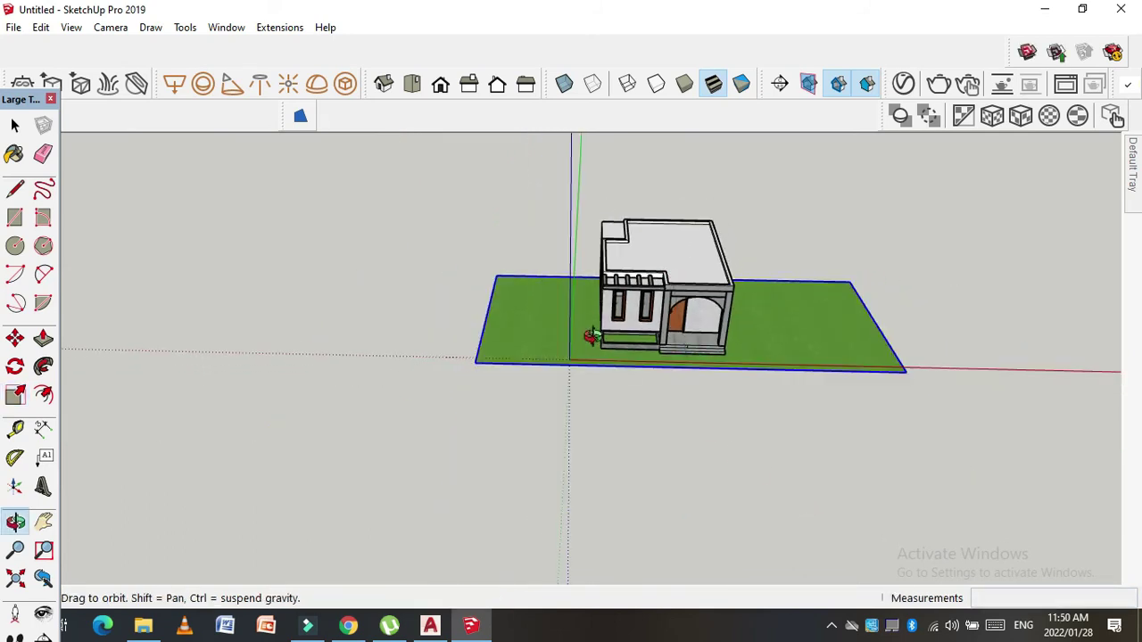
pyautogui.moveTo(591, 336); pyautogui.dragTo(973, 399)
pyautogui.press('s')
pyautogui.moveTo(635, 289)
pyautogui.mouseDown()
pyautogui.moveTo(862, 332)
pyautogui.moveTo(833, 333)
pyautogui.mouseUp()
pyautogui.press('Escape')
pyautogui.moveTo(635, 288); pyautogui.dragTo(866, 337)
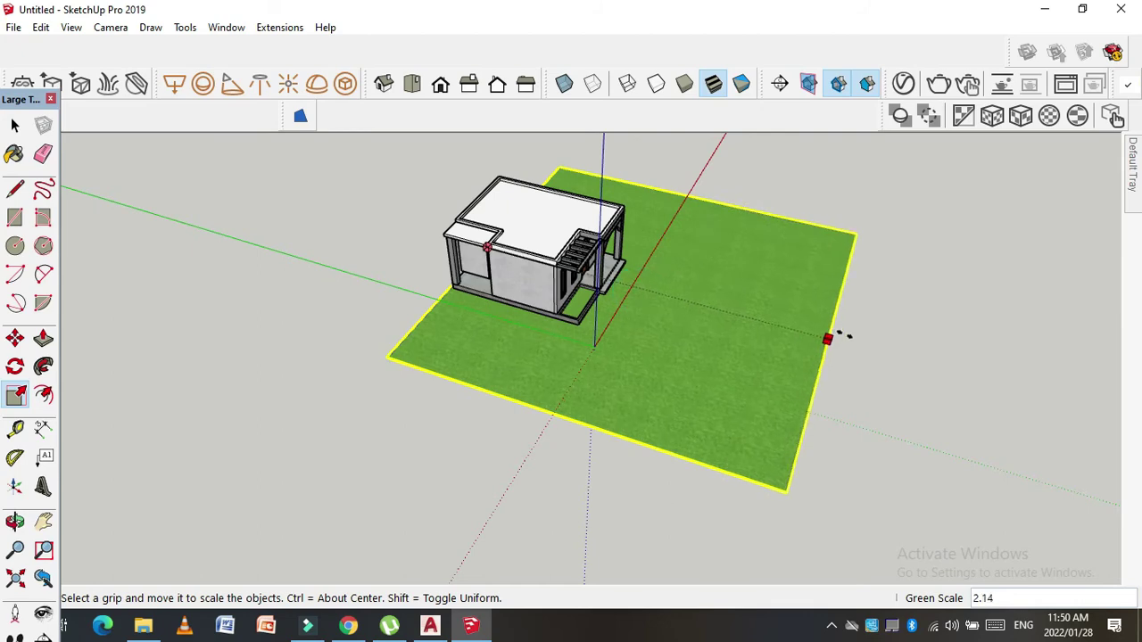
pyautogui.scroll(2, 746, 266)
pyautogui.moveTo(566, 212)
pyautogui.mouseDown()
pyautogui.moveTo(509, 191)
pyautogui.moveTo(670, 237)
pyautogui.moveTo(732, 239)
pyautogui.moveTo(657, 242)
pyautogui.moveTo(604, 158)
pyautogui.moveTo(648, 243)
pyautogui.moveTo(625, 239)
pyautogui.mouseUp()
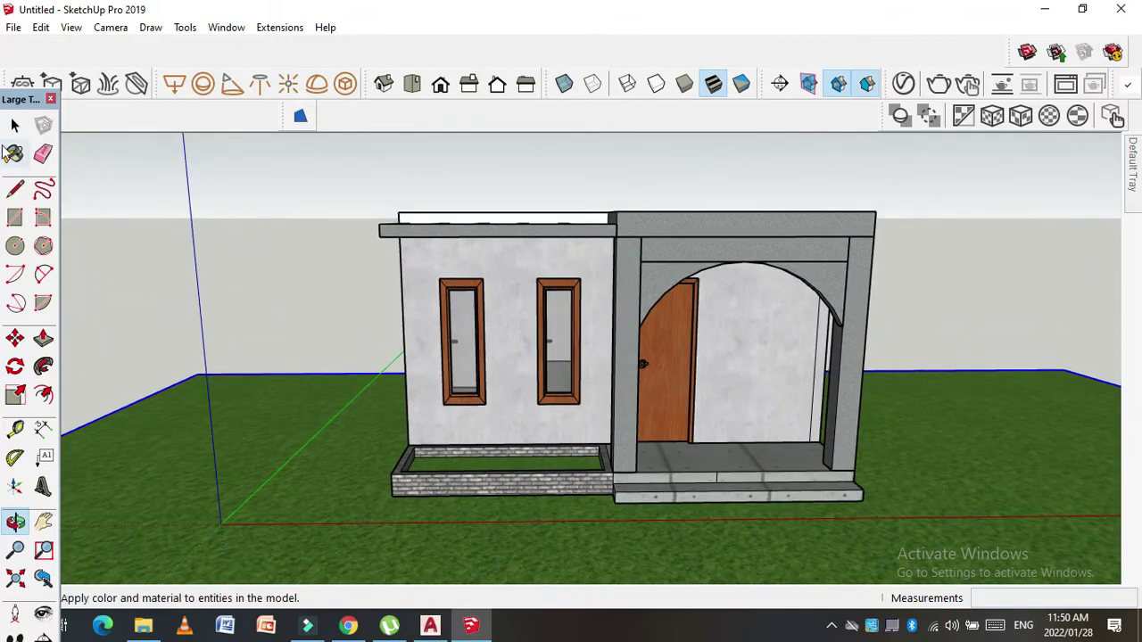
pyautogui.click(15, 125)
pyautogui.press('o')
pyautogui.moveTo(296, 248); pyautogui.dragTo(536, 339)
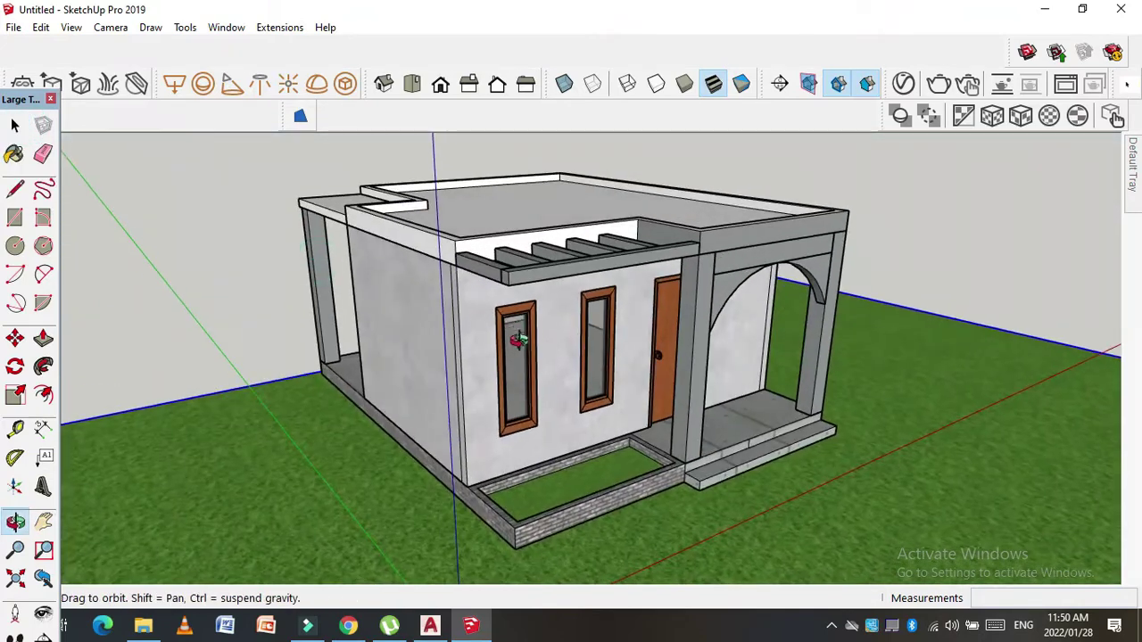
# Step: Move the left window 6 inches so it sits recessed in the wall
pyautogui.scroll(3, 536, 339)
pyautogui.scroll(3, 461, 329)
pyautogui.scroll(2, 338, 349)
pyautogui.moveTo(339, 350); pyautogui.dragTo(429, 511)
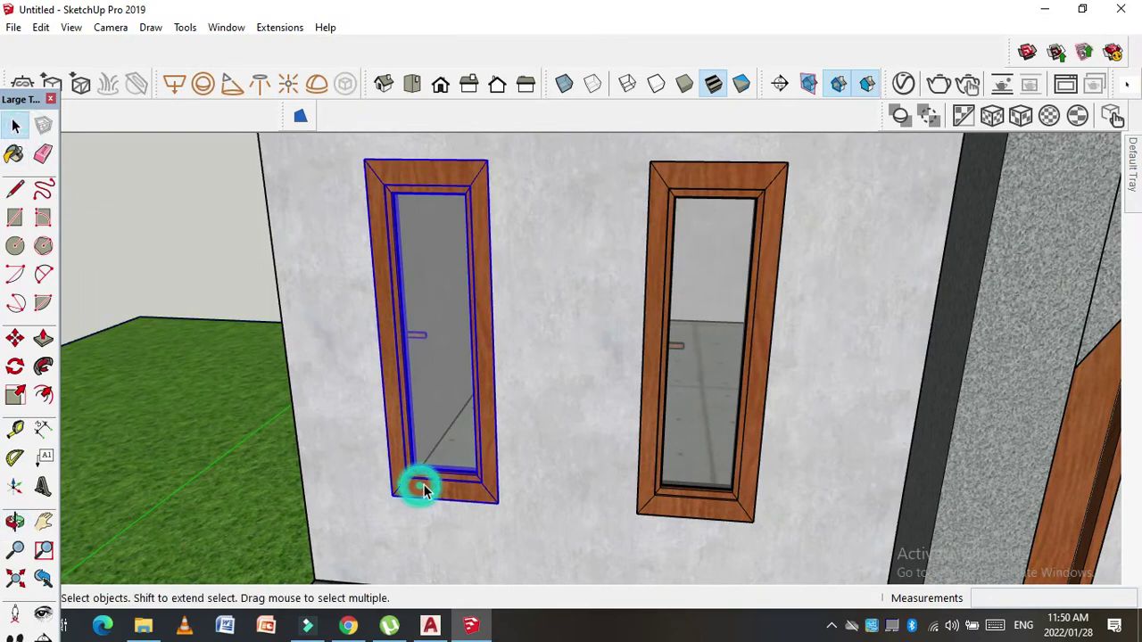
pyautogui.scroll(1, 433, 497)
pyautogui.press('m')
pyautogui.click(393, 492)
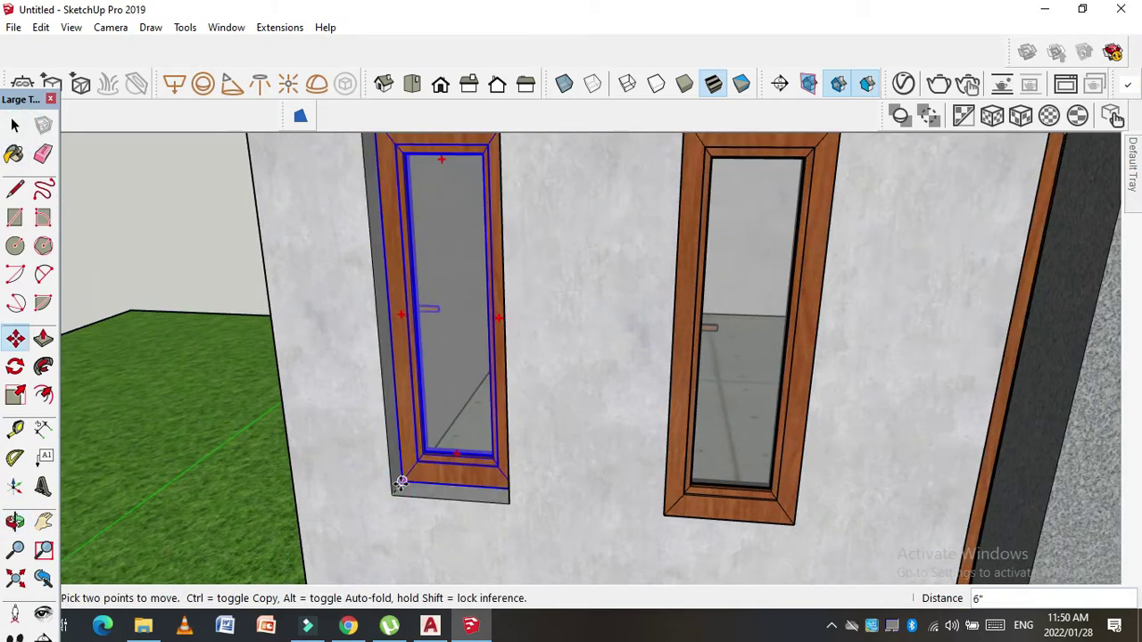
pyautogui.scroll(1, 398, 484)
pyautogui.scroll(2, 397, 486)
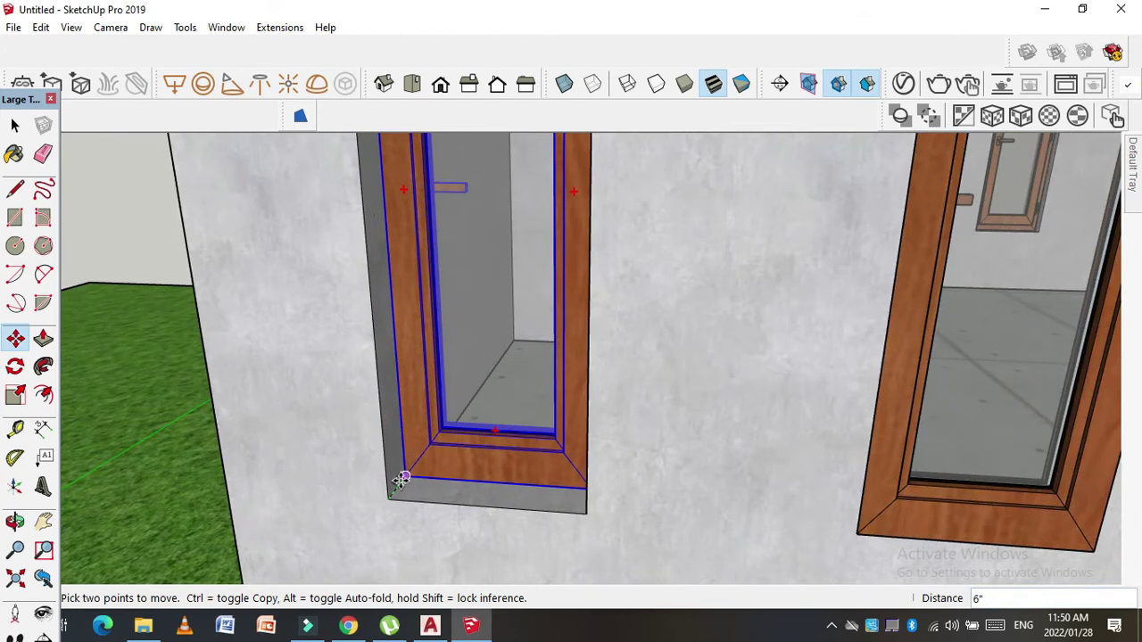
pyautogui.scroll(1, 397, 487)
pyautogui.scroll(-1, 219, 416)
pyautogui.scroll(-1, 219, 416)
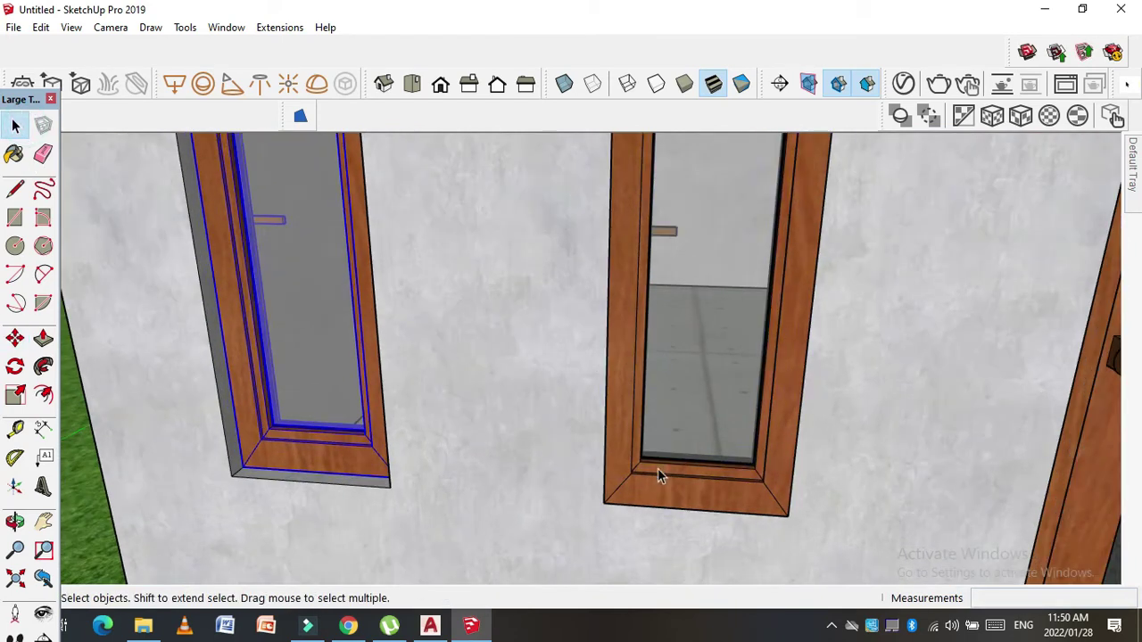
# Step: Move the right window 6 inches the same way
pyautogui.click(667, 476)
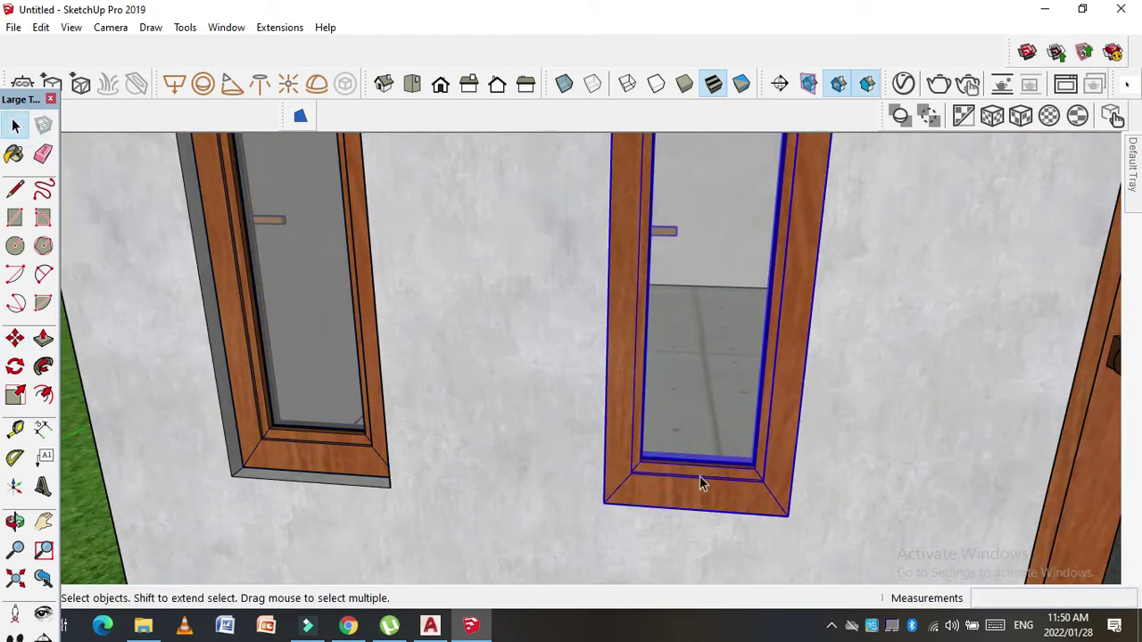
pyautogui.scroll(2, 797, 497)
pyautogui.press('m')
pyautogui.click(519, 515)
pyautogui.scroll(1, 522, 482)
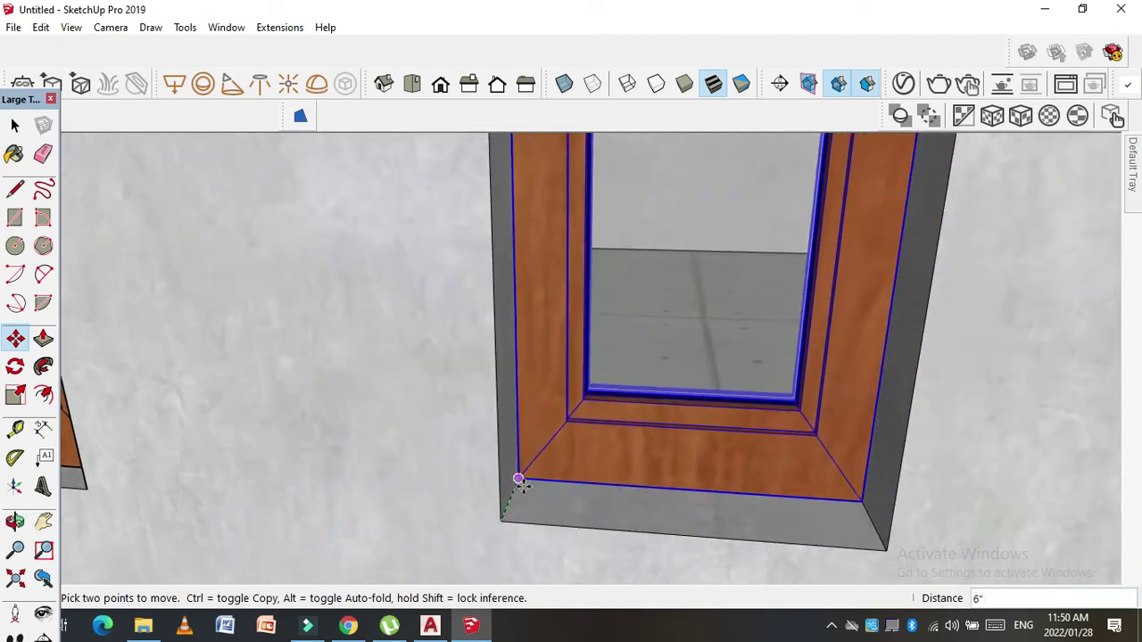
pyautogui.scroll(-1, 763, 538)
pyautogui.scroll(-3, 763, 539)
pyautogui.scroll(-1, 714, 499)
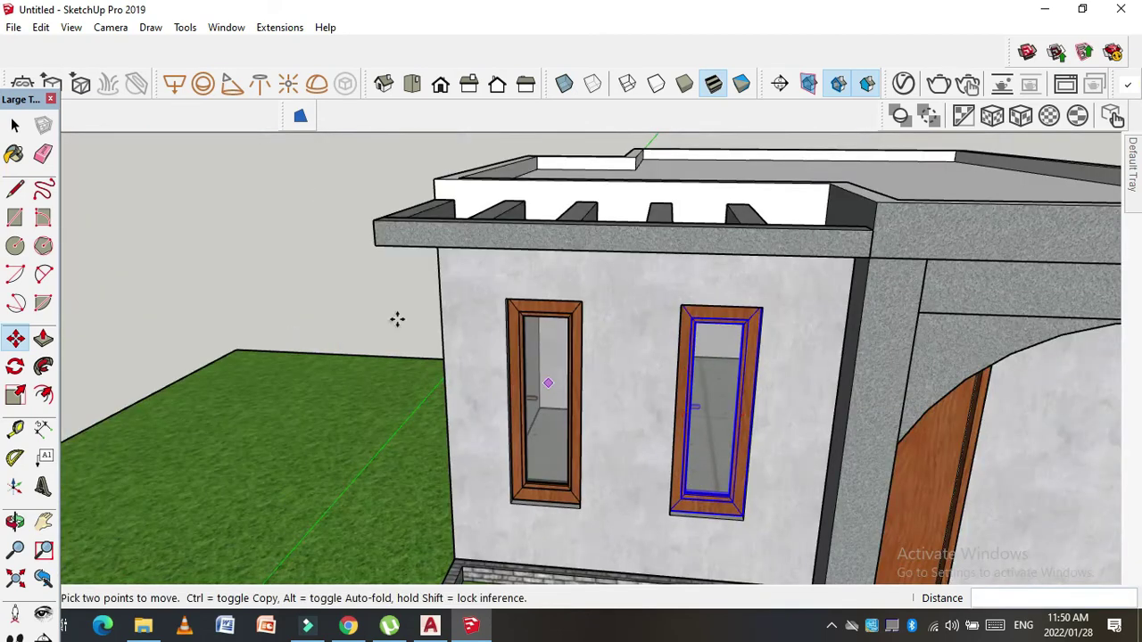
pyautogui.click(15, 126)
pyautogui.scroll(1, 517, 441)
pyautogui.scroll(2, 535, 428)
pyautogui.scroll(1, 557, 416)
pyautogui.scroll(-1, 558, 416)
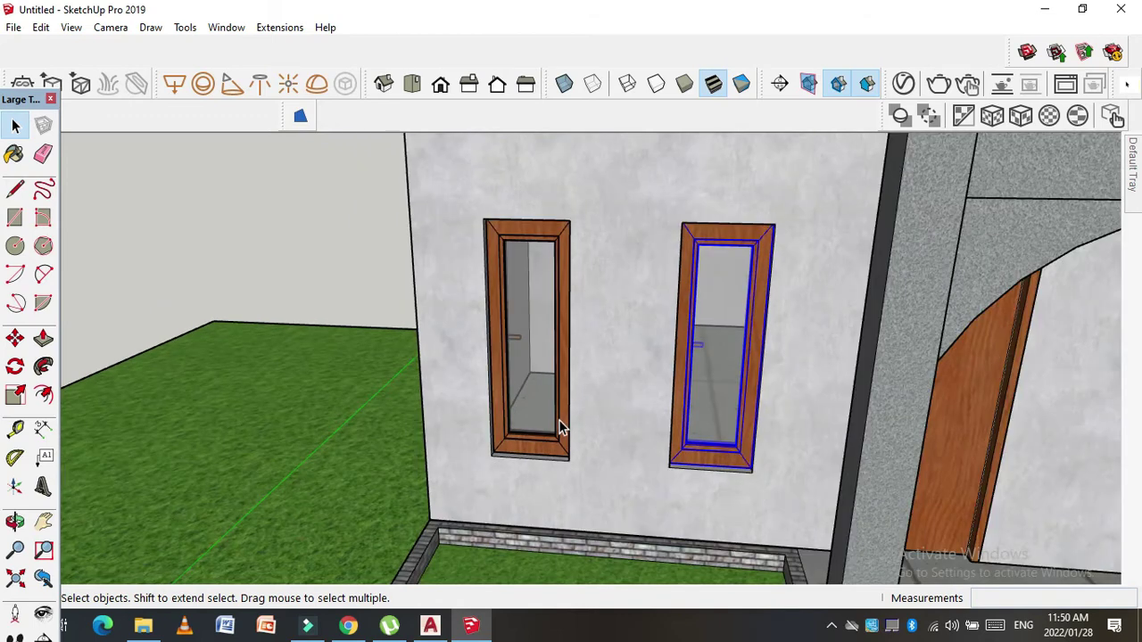
# Step: Draw a rectangle over the left window and offset its outline 6 inches outward
pyautogui.press('r')
pyautogui.click(482, 218)
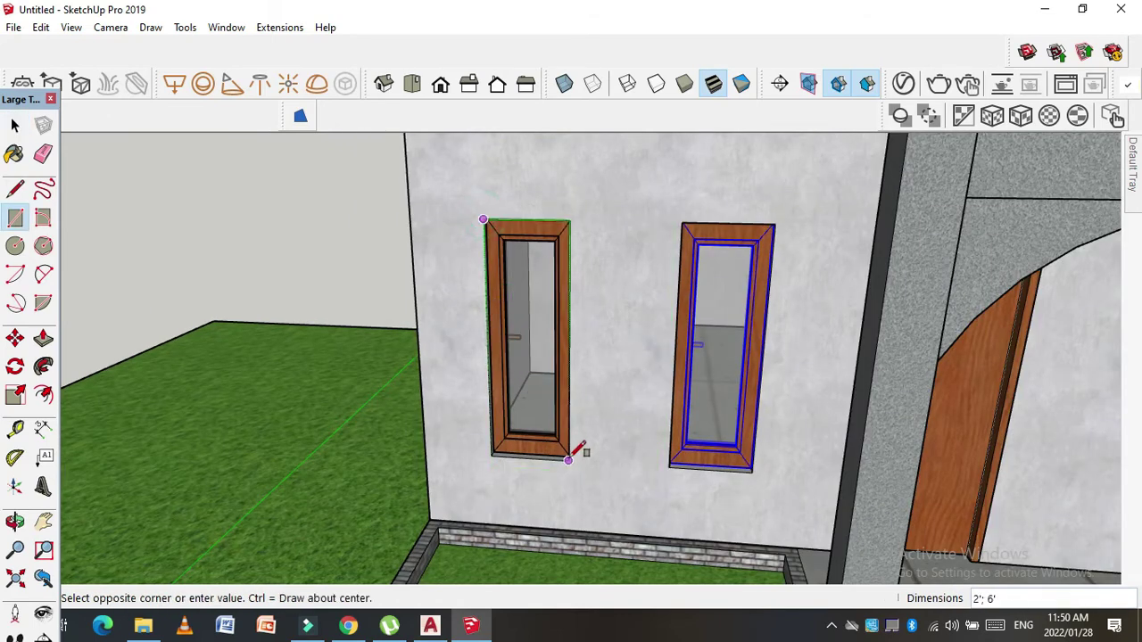
pyautogui.click(571, 457)
pyautogui.scroll(-1, 536, 384)
pyautogui.scroll(2, 540, 344)
pyautogui.press('f')
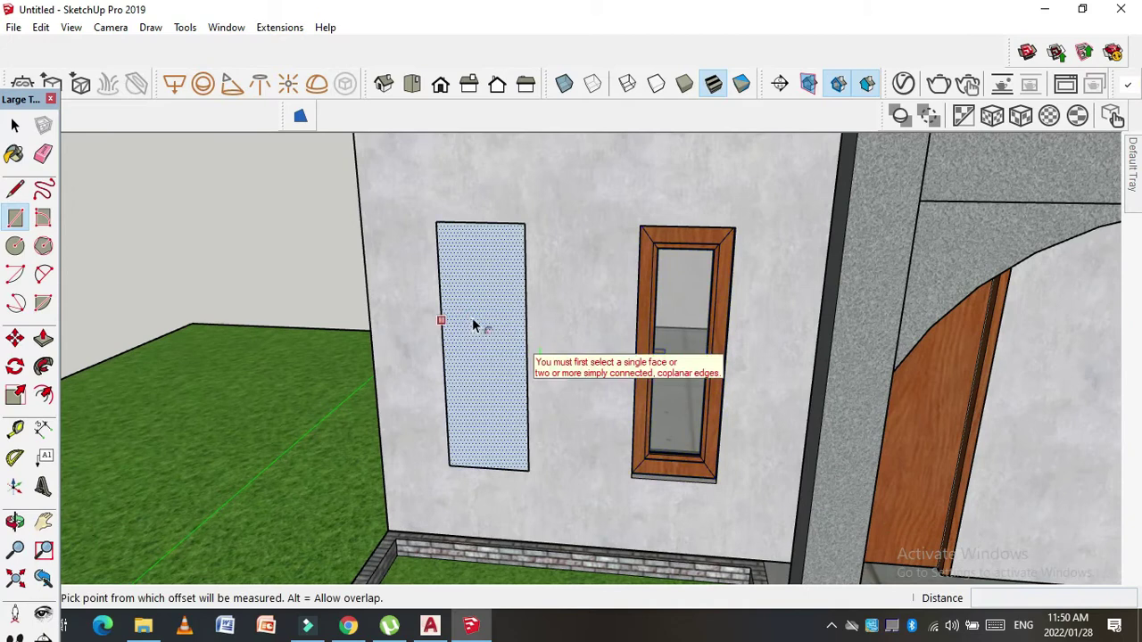
pyautogui.click(473, 326)
pyautogui.click(467, 319)
pyautogui.click(479, 319)
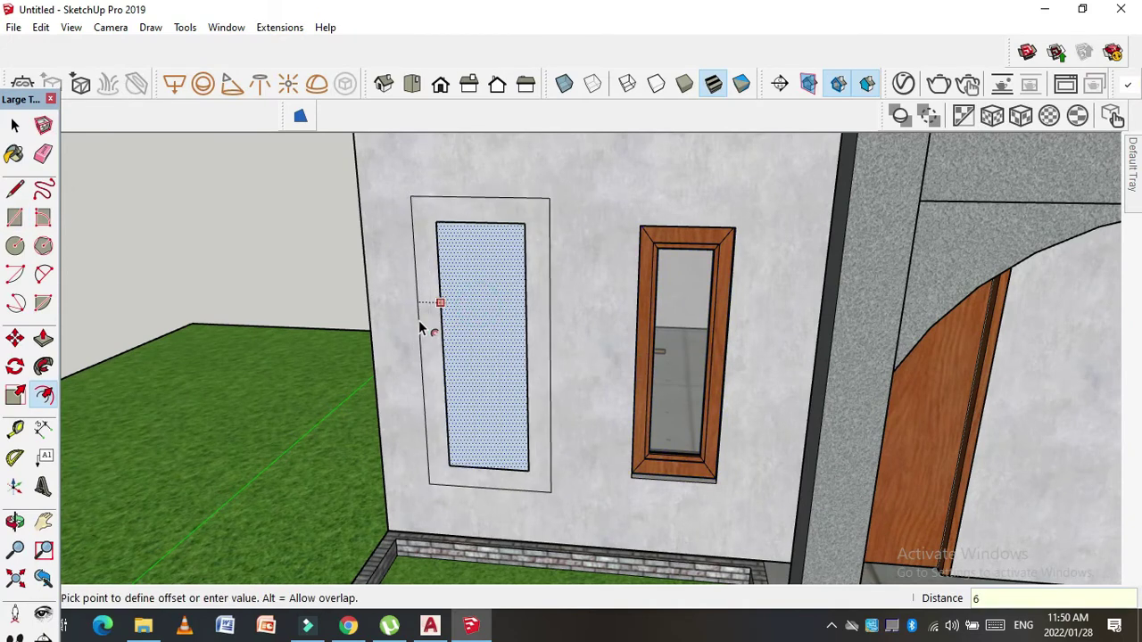
pyautogui.press('Return')
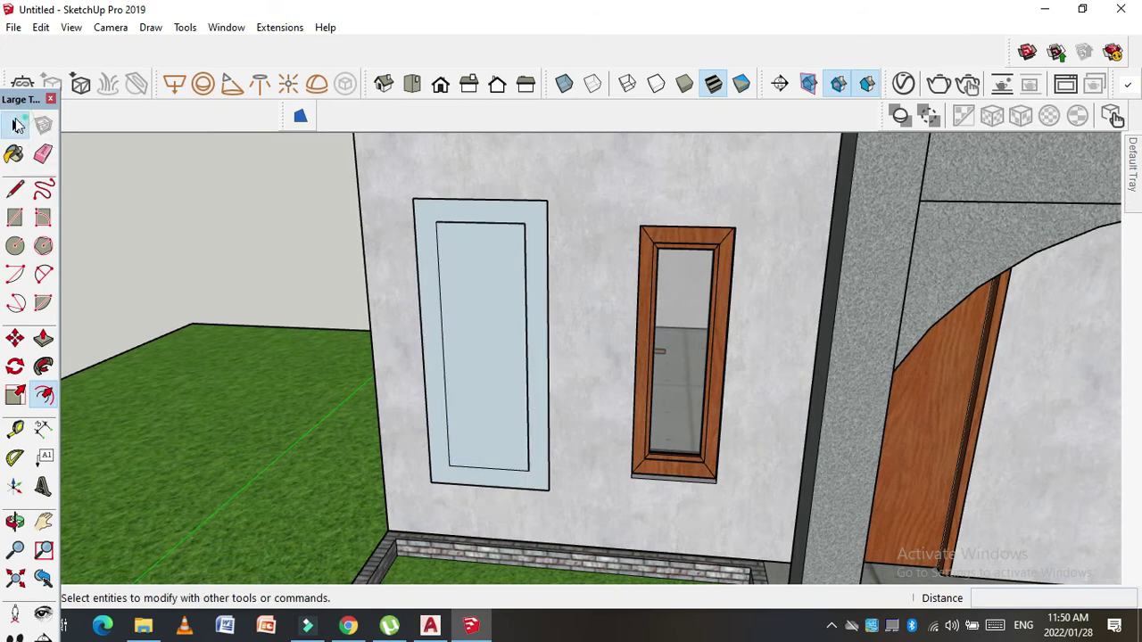
# Step: Delete the inner face so only the light-blue border surrounds the left window
pyautogui.click(16, 125)
pyautogui.click(460, 271)
pyautogui.press('Delete')
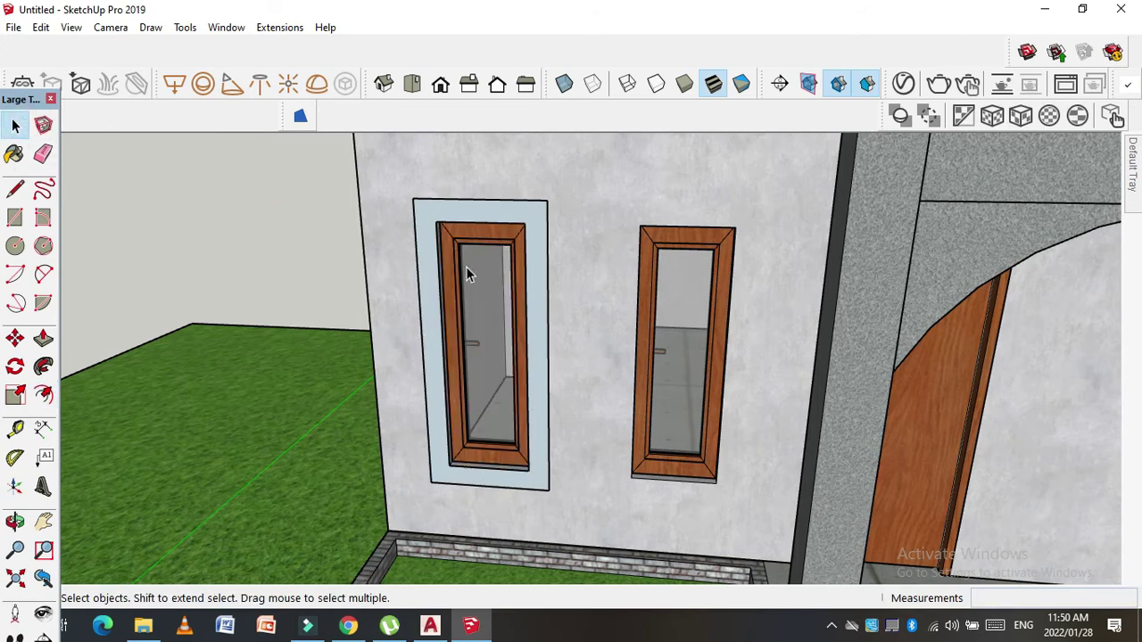
pyautogui.scroll(-5, 465, 267)
pyautogui.scroll(4, 617, 292)
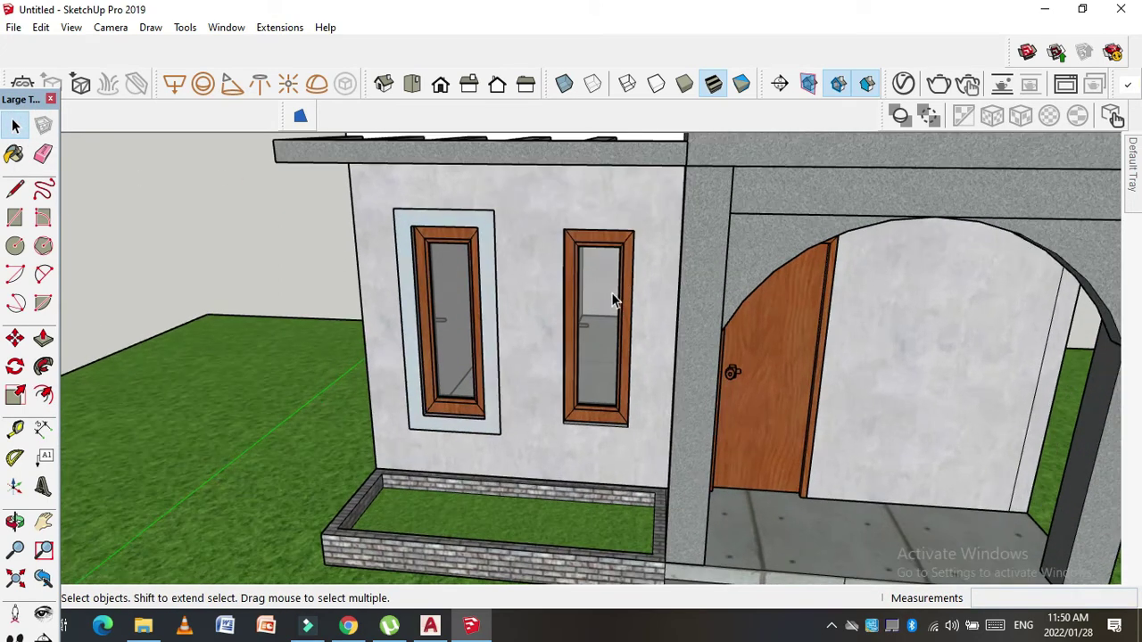
pyautogui.hotkey('ctrl', 'z')
pyautogui.press('f')
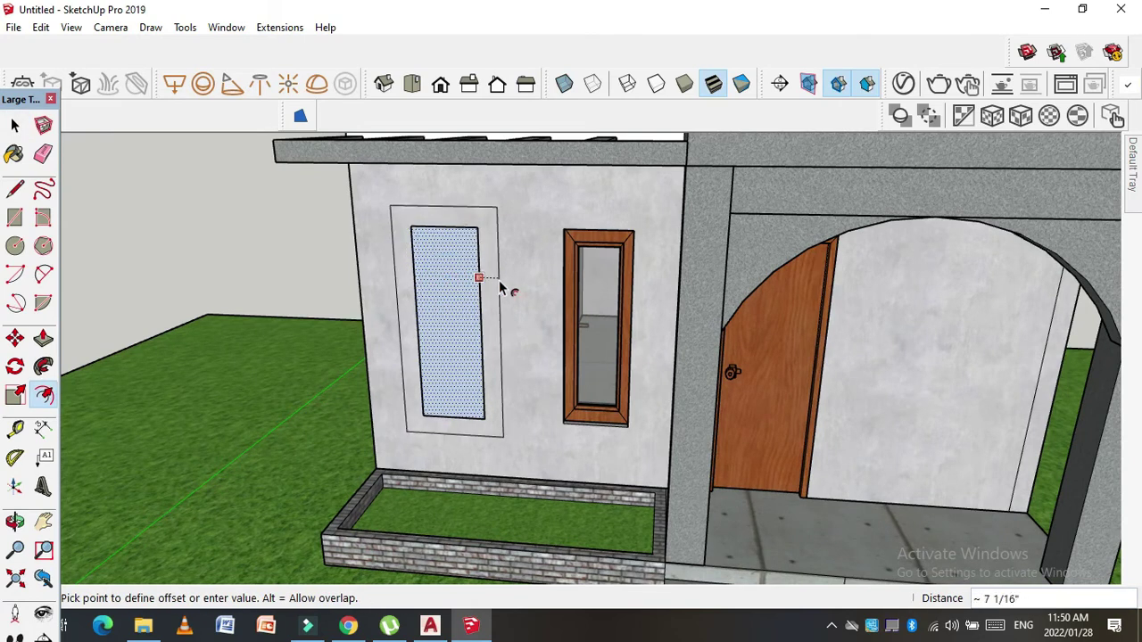
pyautogui.click(498, 284)
pyautogui.scroll(2, 467, 269)
pyautogui.click(15, 126)
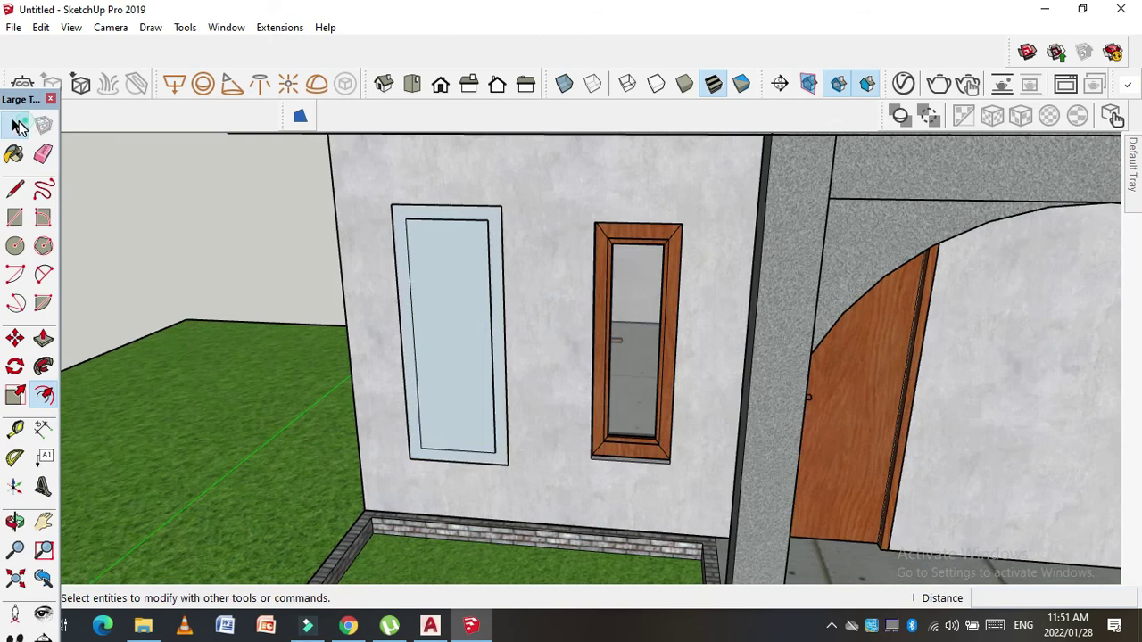
pyautogui.click(429, 247)
pyautogui.press('Delete')
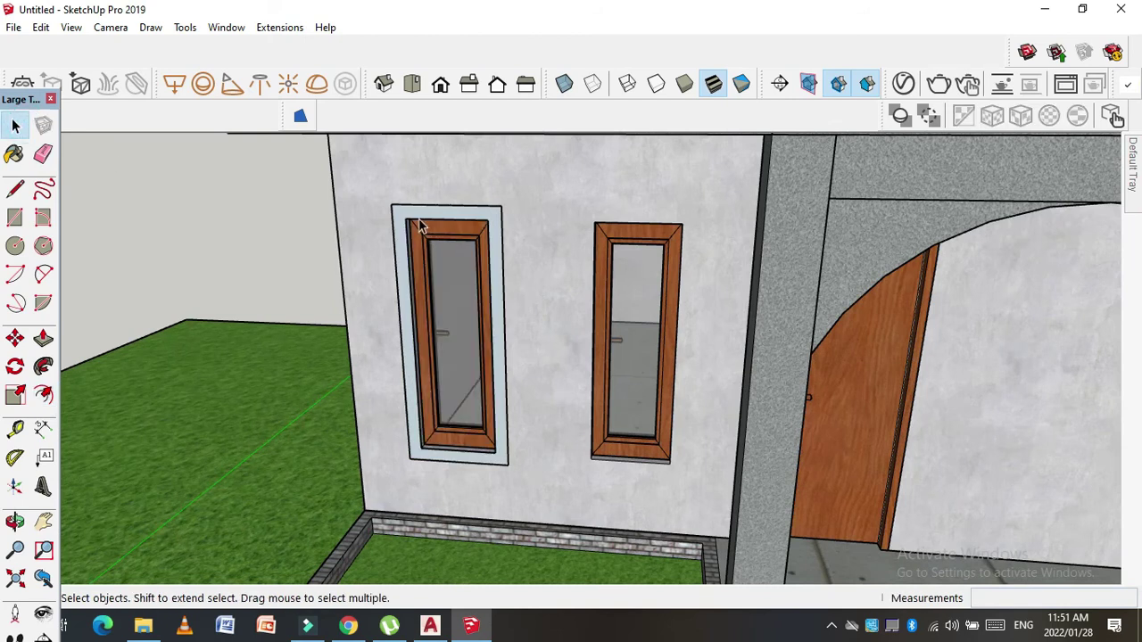
# Step: Group the left window border and pull it out from the wall into a thick surround
pyautogui.rightClick(422, 214)
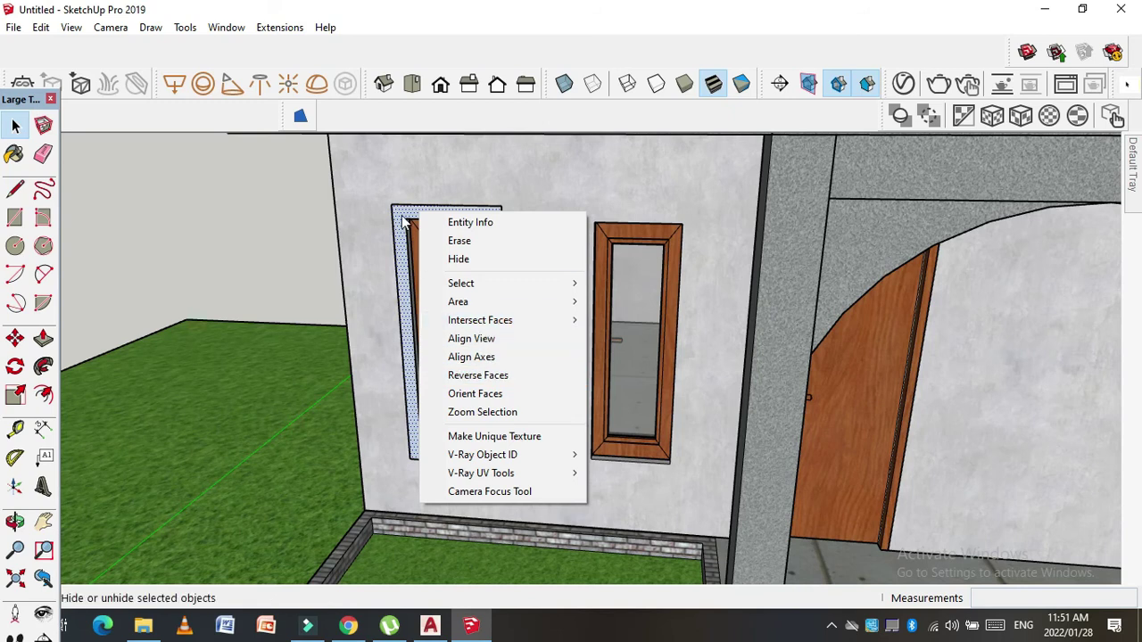
pyautogui.click(404, 223)
pyautogui.rightClick(402, 219)
pyautogui.click(471, 363)
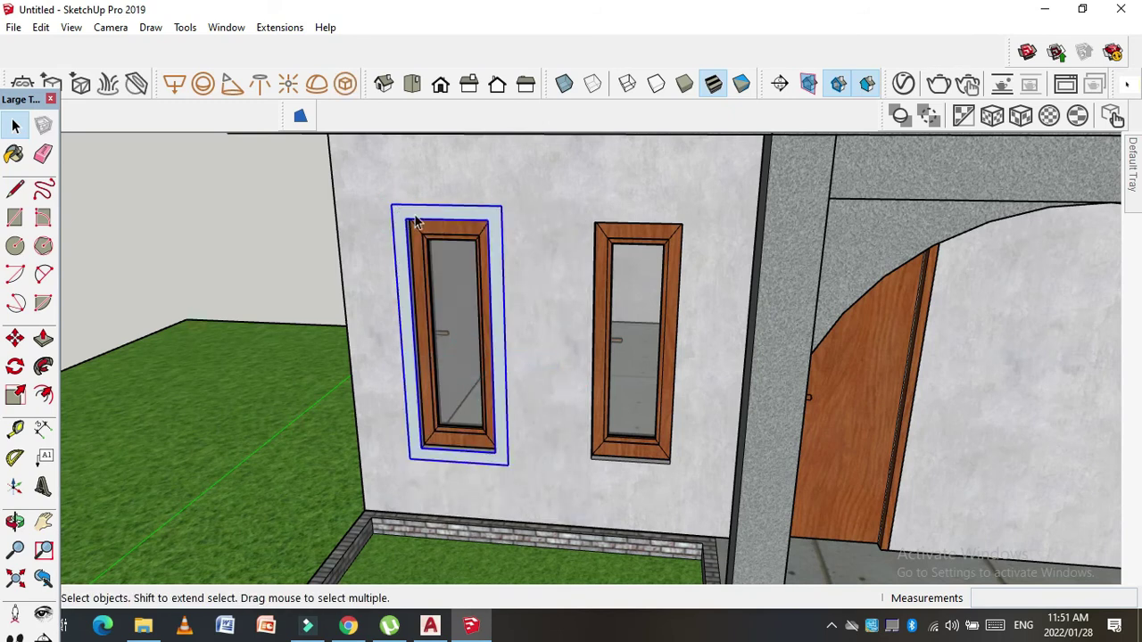
pyautogui.press('p')
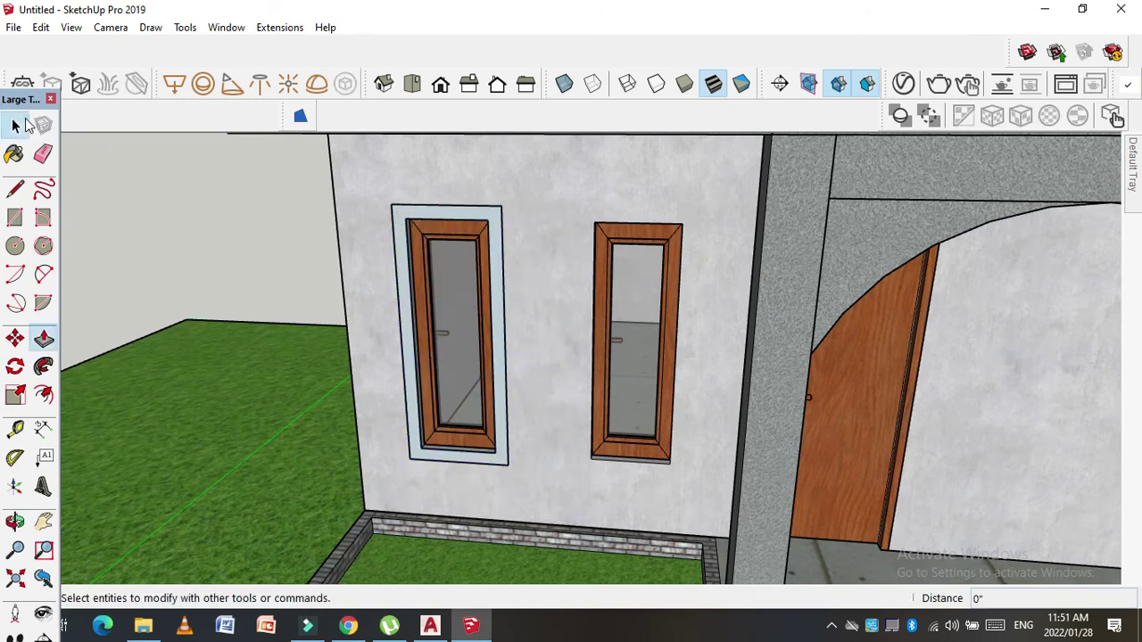
pyautogui.click(27, 125)
pyautogui.scroll(2, 535, 242)
pyautogui.scroll(2, 482, 215)
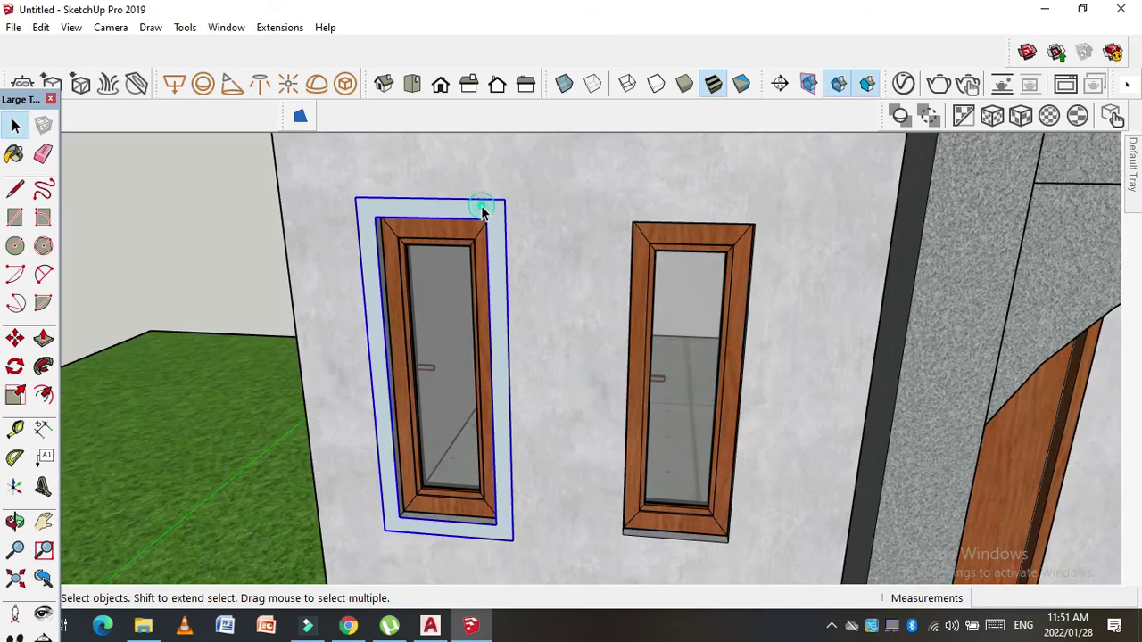
pyautogui.doubleClick(461, 207)
pyautogui.press('p')
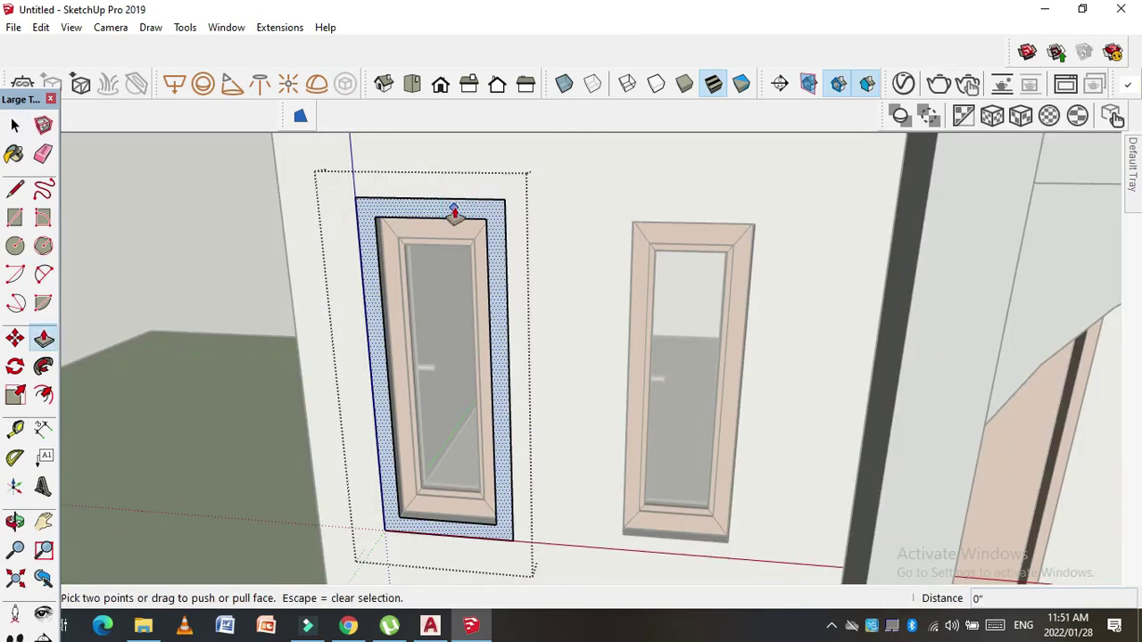
pyautogui.click(451, 212)
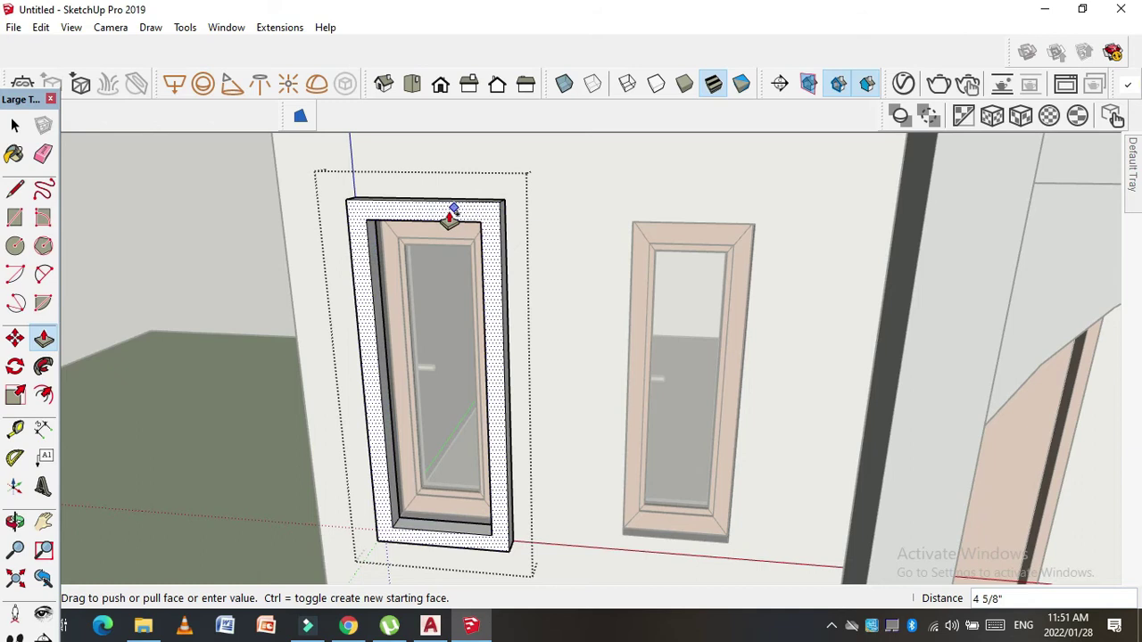
pyautogui.press('Return')
pyautogui.press('space')
pyautogui.press('Escape')
# Step: Paint the left window surround with the dark Asphalt New material from Asphalt and Concrete
pyautogui.moveTo(499, 268)
pyautogui.mouseDown(button='middle')
pyautogui.moveTo(468, 193)
pyautogui.moveTo(987, 313)
pyautogui.mouseUp(button='middle')
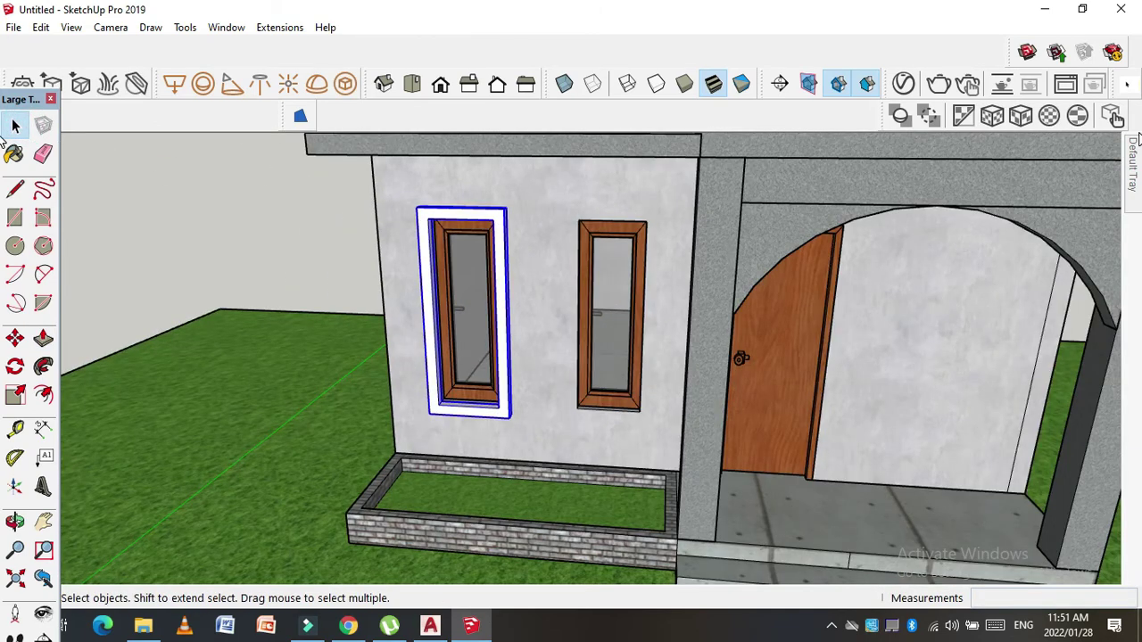
pyautogui.click(1008, 279)
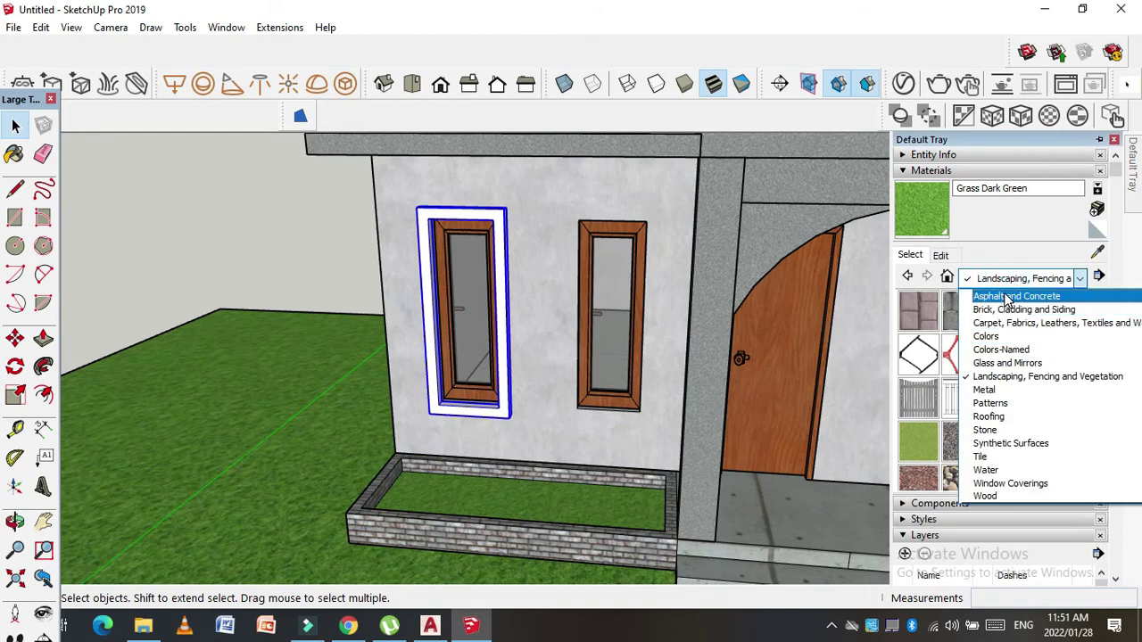
pyautogui.click(1006, 297)
pyautogui.click(924, 313)
pyautogui.click(504, 268)
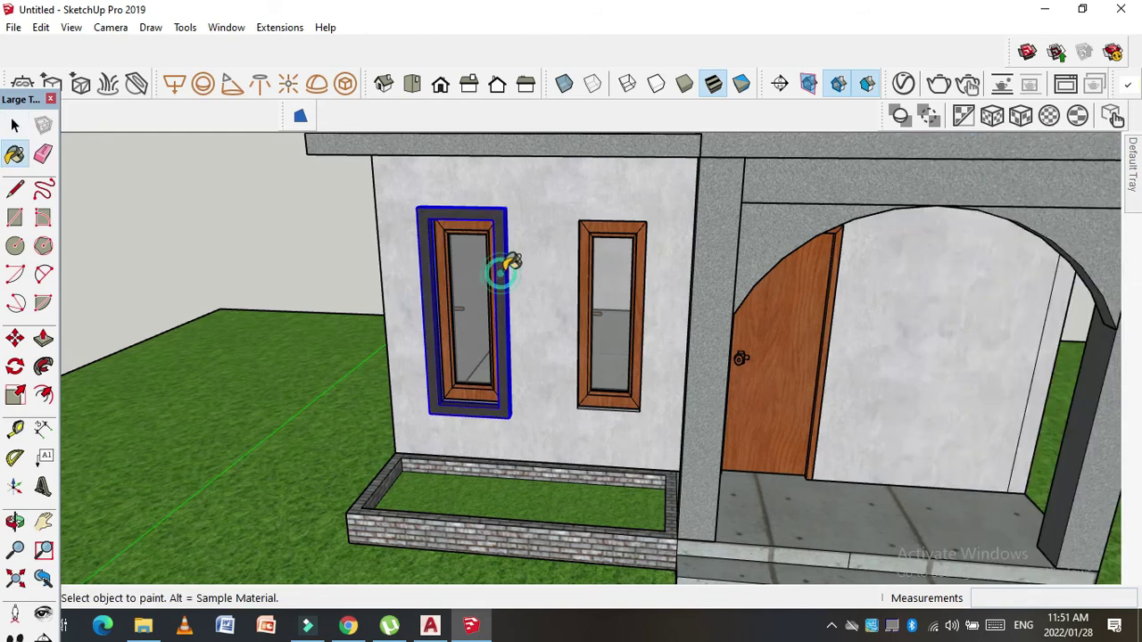
pyautogui.scroll(3, 520, 244)
pyautogui.scroll(3, 416, 183)
pyautogui.scroll(2, 468, 209)
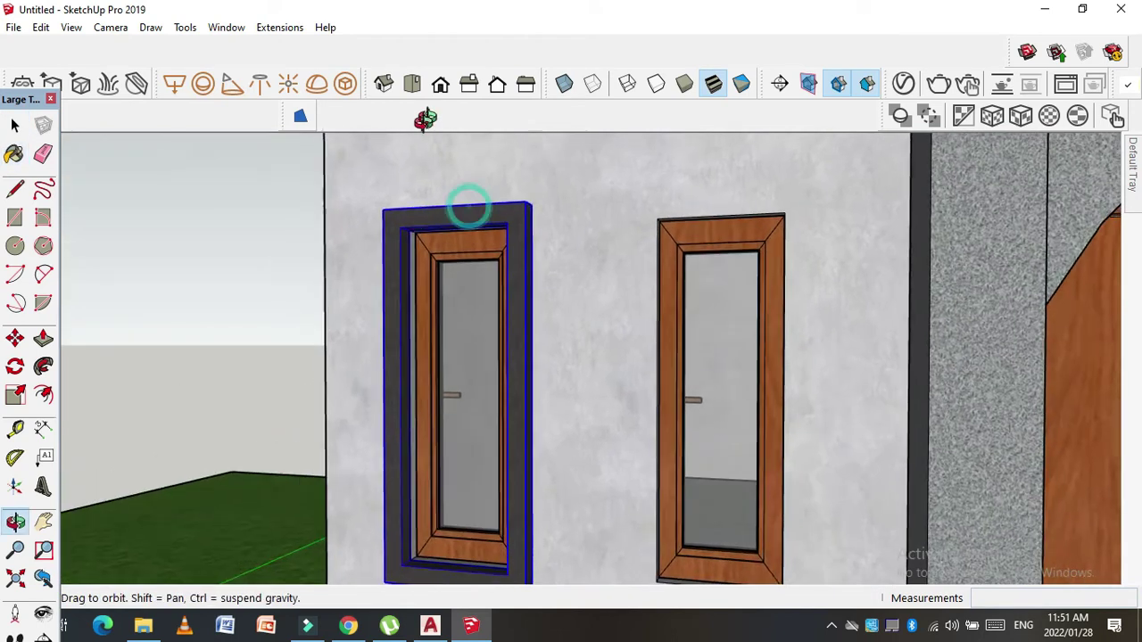
pyautogui.scroll(2, 466, 199)
pyautogui.scroll(2, 416, 223)
# Step: Copy the asphalt surround onto the right window
pyautogui.press('m')
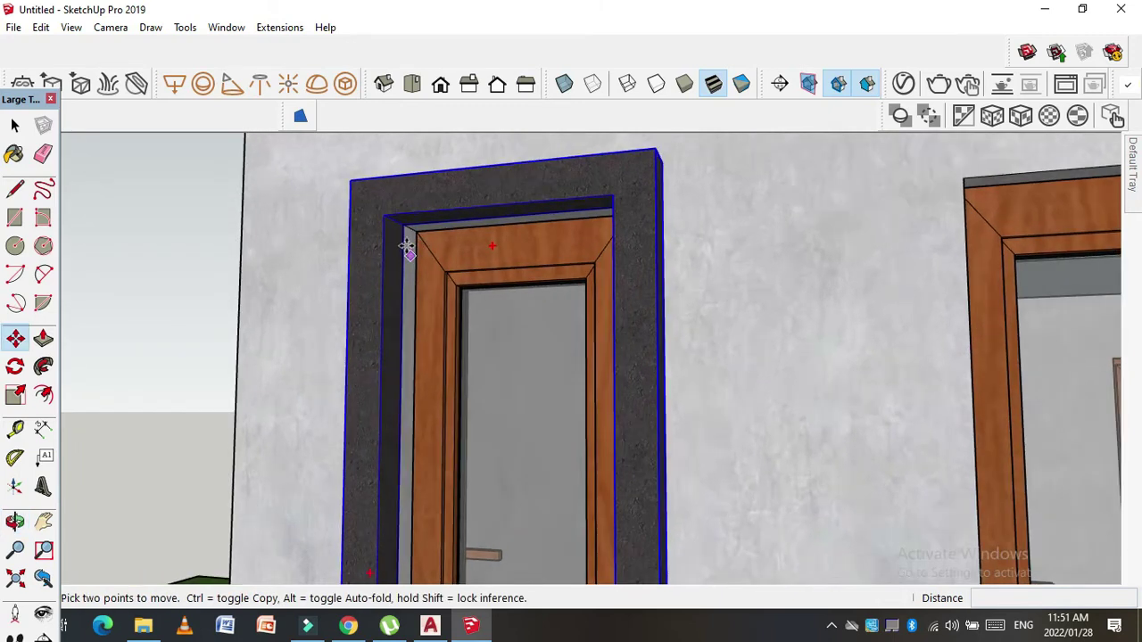
pyautogui.press('ctrl')
pyautogui.click(400, 221)
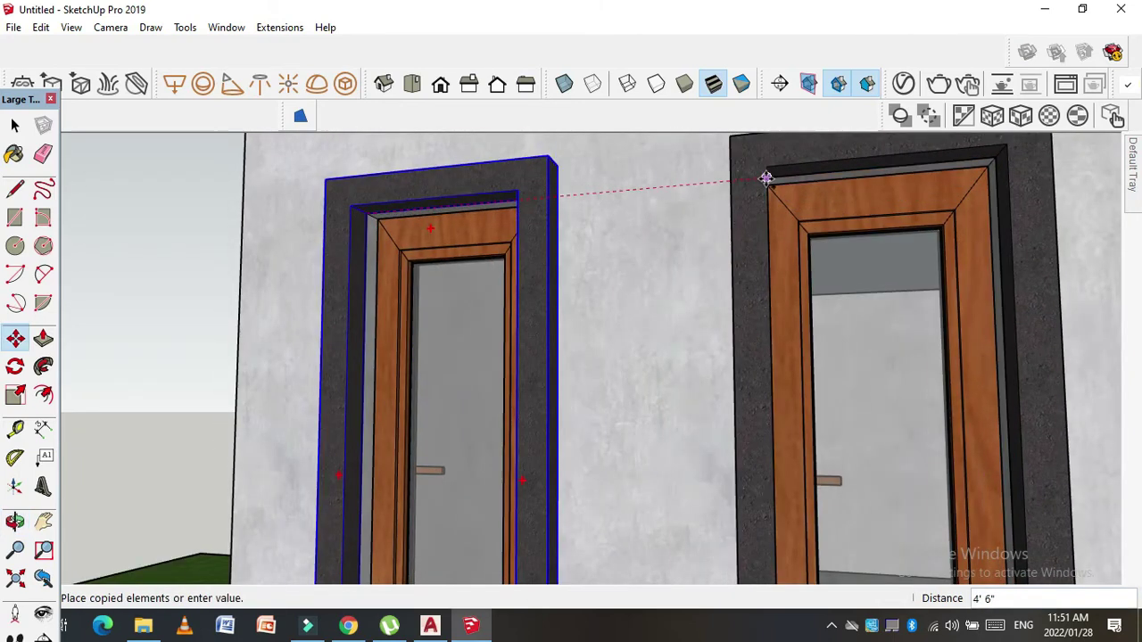
pyautogui.click(760, 185)
pyautogui.moveTo(765, 179); pyautogui.dragTo(897, 286, button='middle')
pyautogui.scroll(-3, 803, 272)
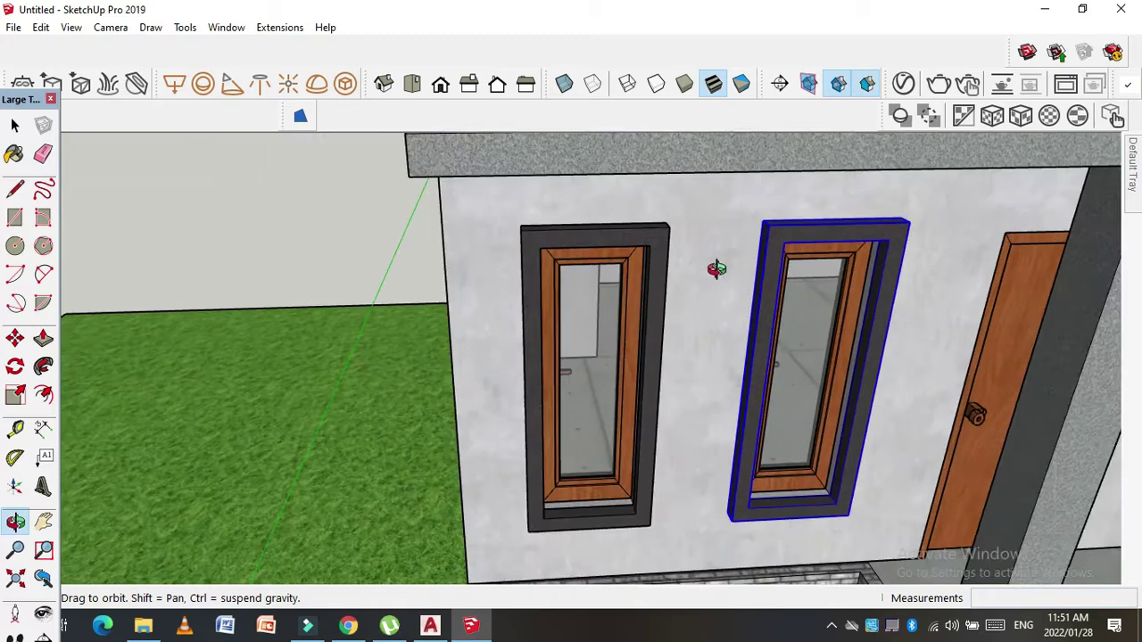
# Step: Orbit around to view the front and left side of the house
pyautogui.scroll(-2, 705, 264)
pyautogui.scroll(-2, 767, 265)
pyautogui.scroll(-1, 755, 254)
pyautogui.scroll(2, 756, 254)
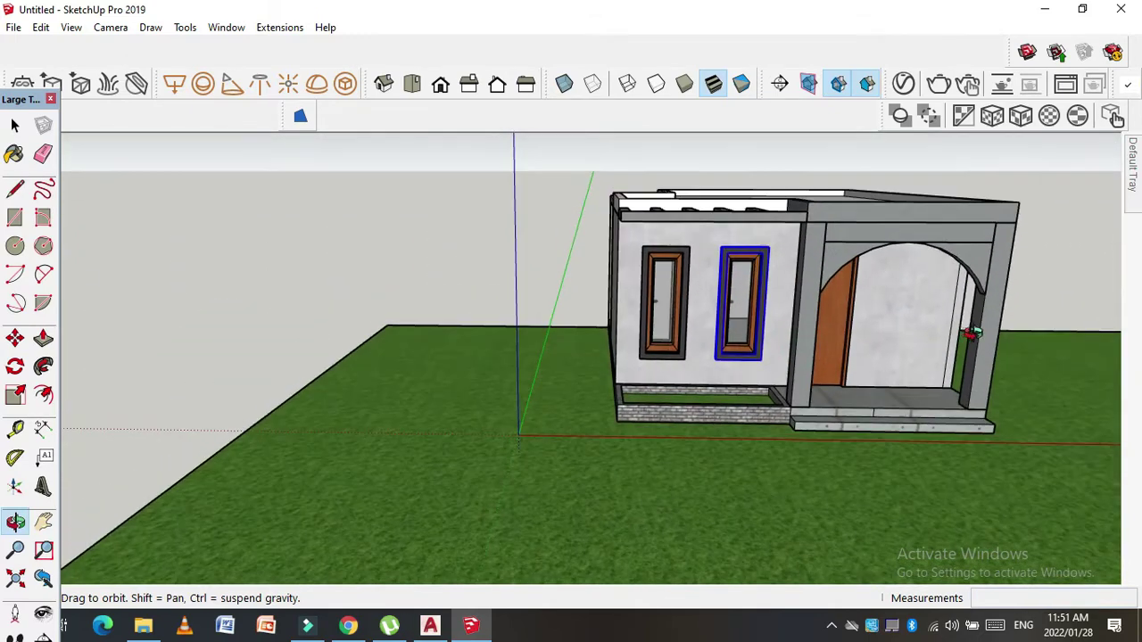
pyautogui.moveTo(756, 255); pyautogui.dragTo(852, 298, button='middle')
pyautogui.scroll(2, 852, 299)
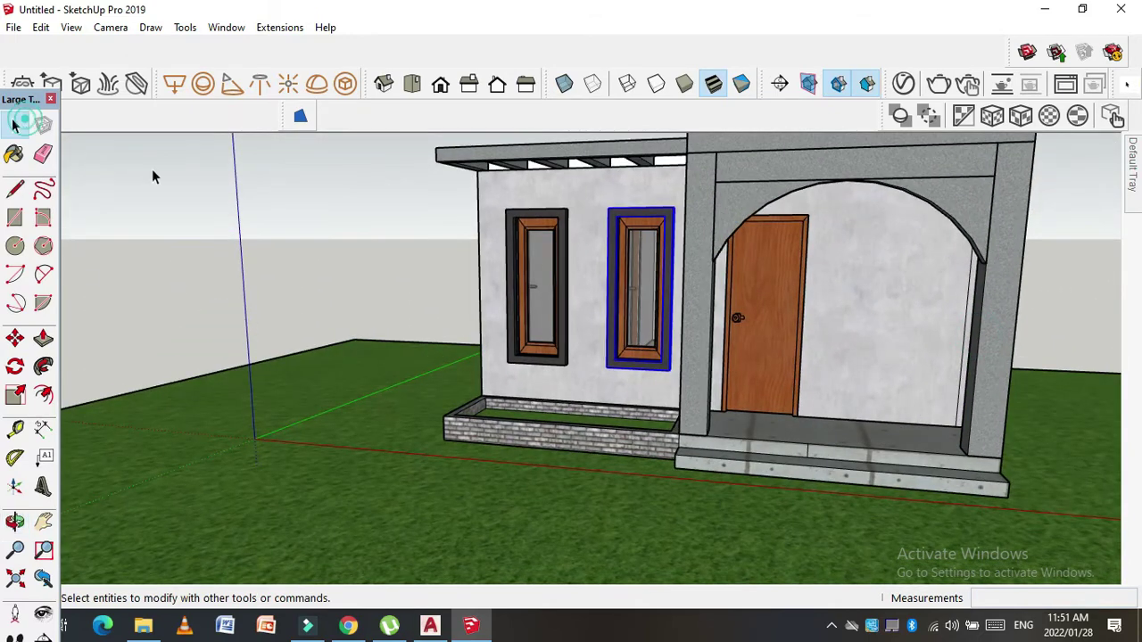
pyautogui.scroll(-2, 611, 276)
pyautogui.moveTo(605, 287); pyautogui.dragTo(68, 182, button='middle')
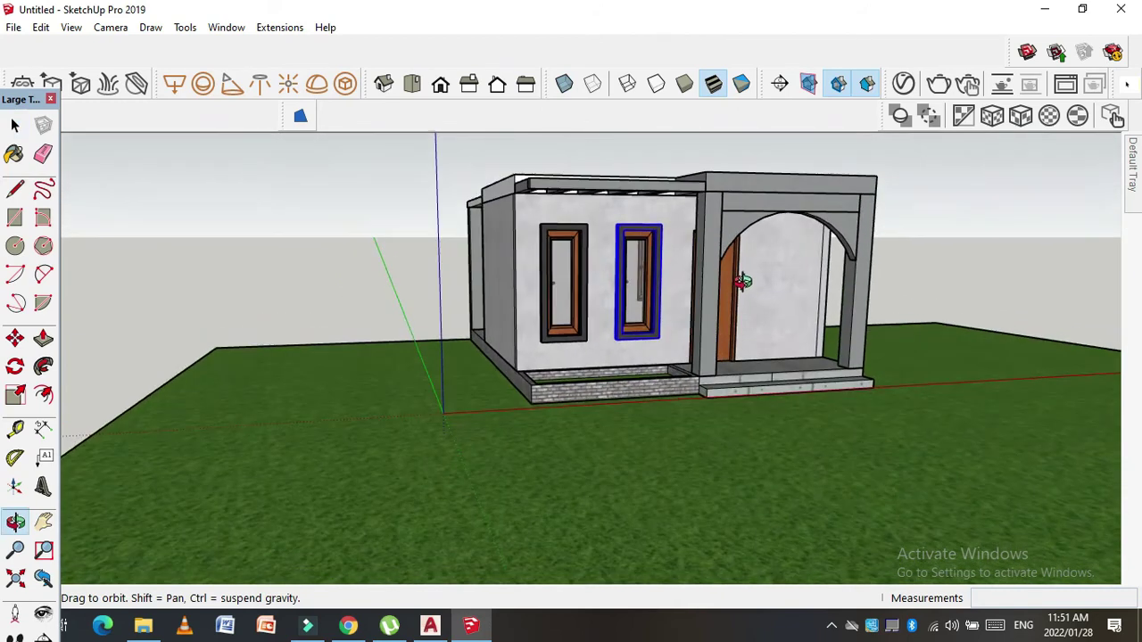
pyautogui.click(15, 125)
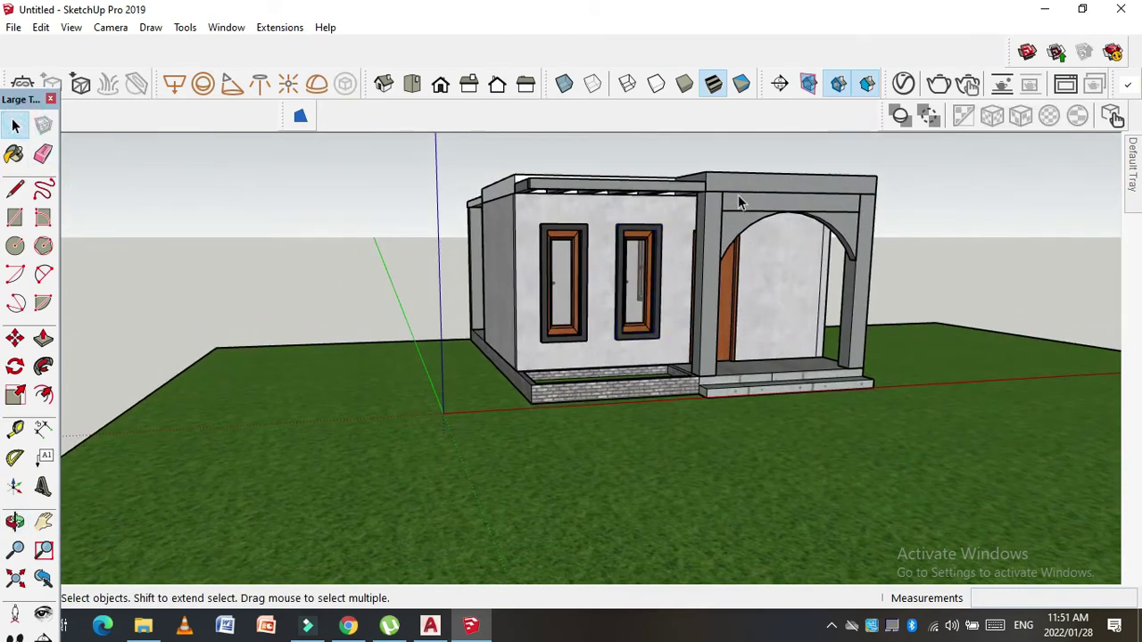
pyautogui.scroll(2, 728, 193)
pyautogui.scroll(2, 705, 214)
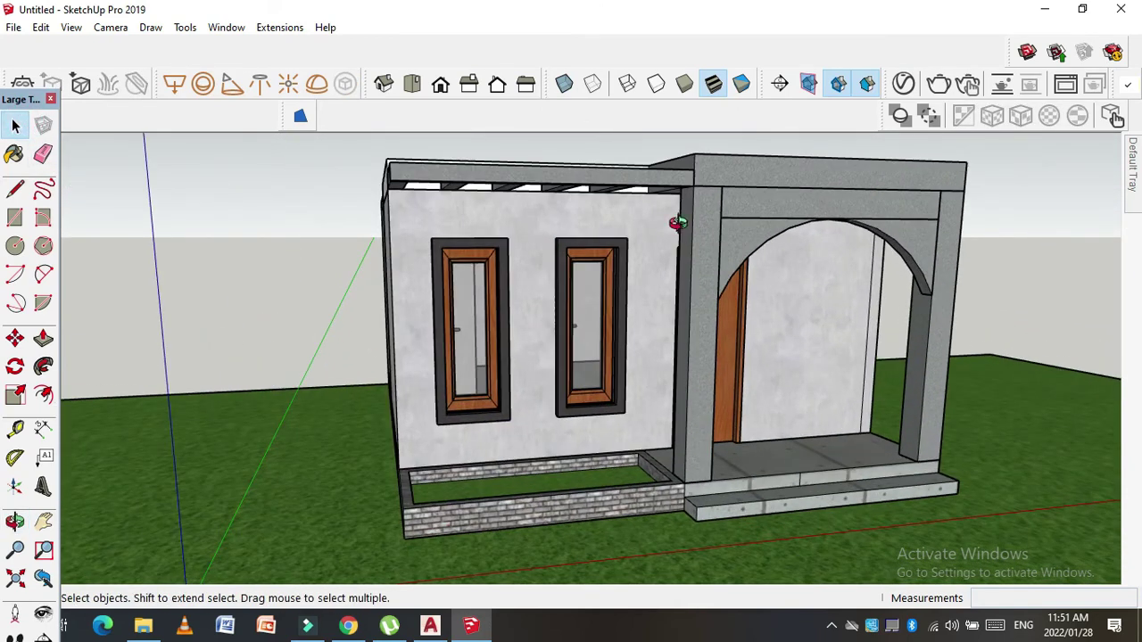
pyautogui.moveTo(682, 233); pyautogui.dragTo(609, 223, button='middle')
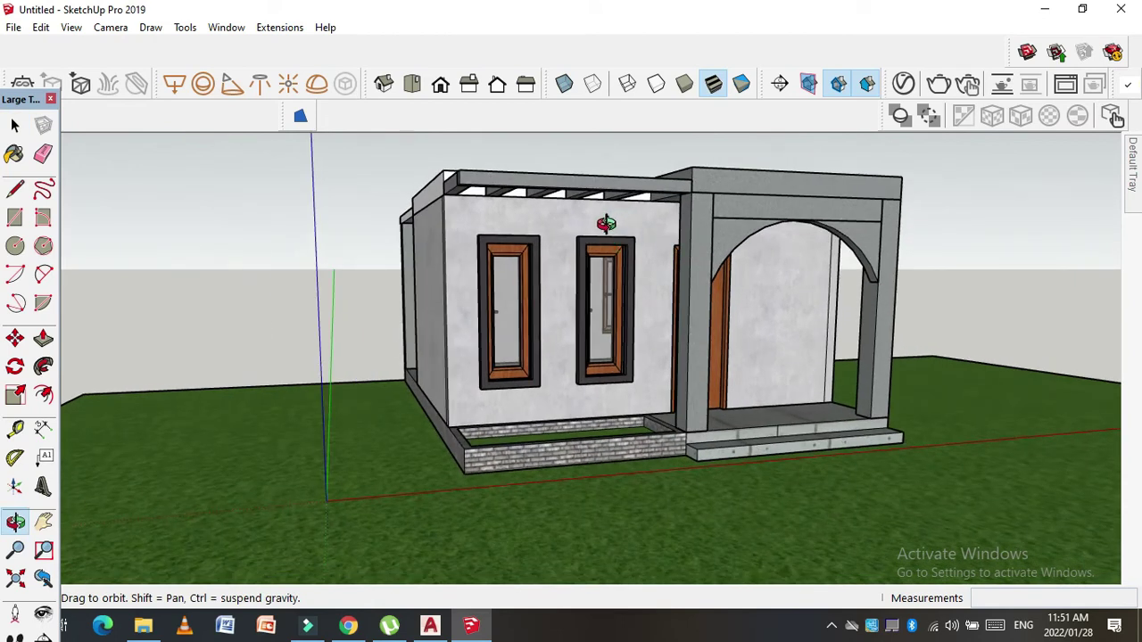
# Step: Save the model to the Desktop as '1111'
pyautogui.hotkey('ctrl', 's')
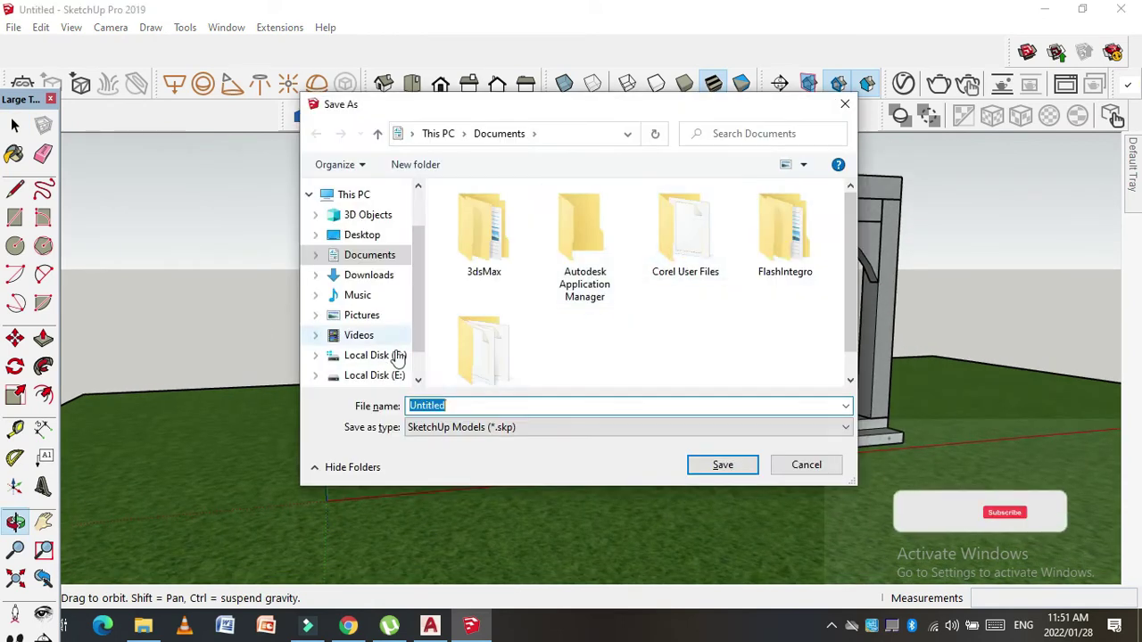
pyautogui.click(362, 236)
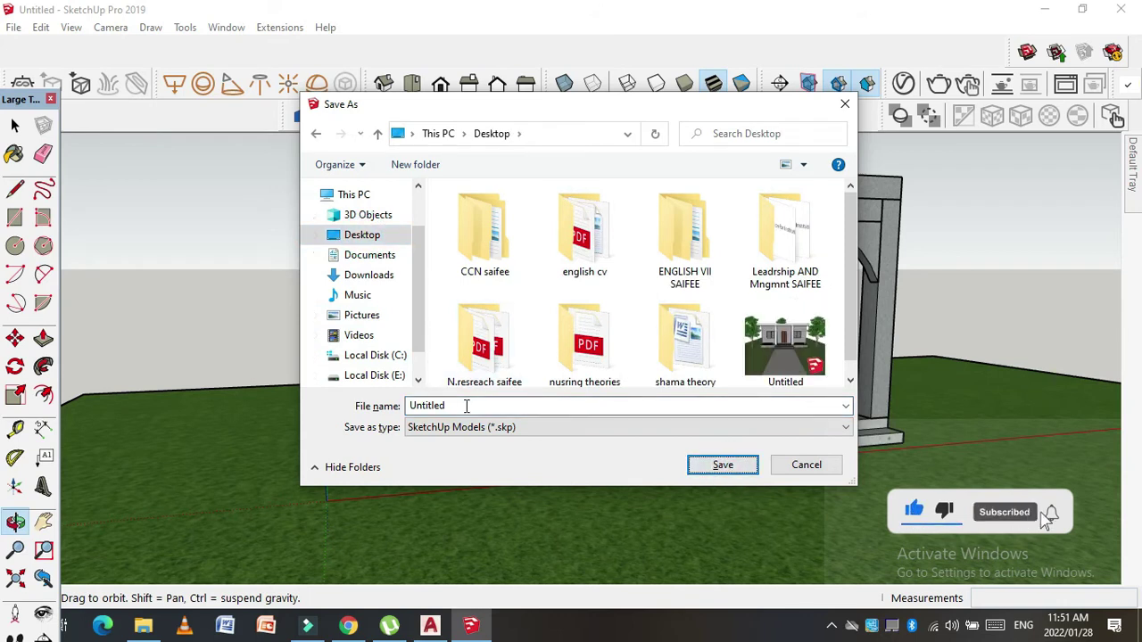
pyautogui.click(713, 474)
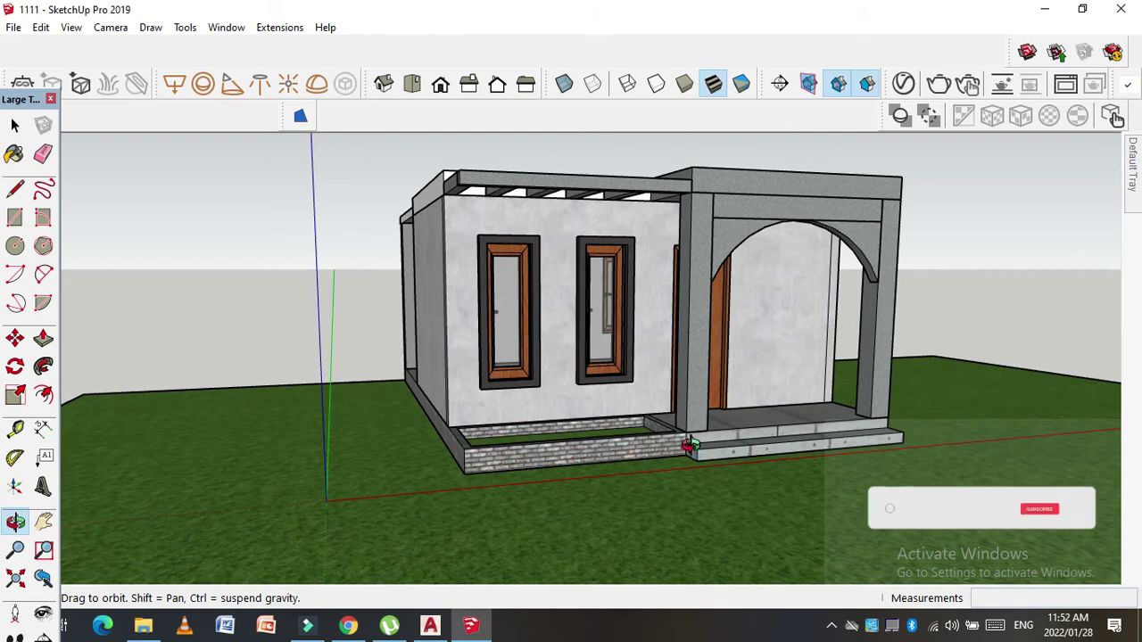
# Step: Orbit over the house to check the roof beams, then open Window > 3D Warehouse
pyautogui.moveTo(691, 444); pyautogui.dragTo(644, 382)
pyautogui.moveTo(783, 444)
pyautogui.mouseDown()
pyautogui.moveTo(675, 376)
pyautogui.moveTo(721, 398)
pyautogui.moveTo(820, 410)
pyautogui.moveTo(708, 408)
pyautogui.moveTo(596, 385)
pyautogui.mouseUp()
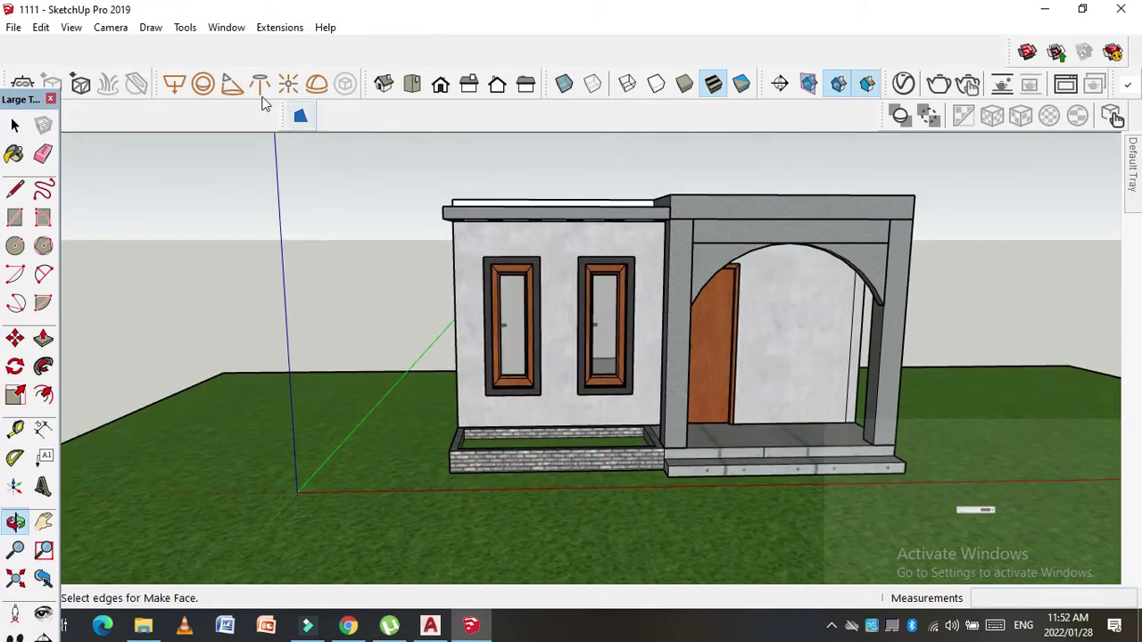
pyautogui.moveTo(560, 197)
pyautogui.mouseDown()
pyautogui.moveTo(570, 214)
pyautogui.moveTo(821, 288)
pyautogui.moveTo(451, 193)
pyautogui.mouseUp()
pyautogui.click(150, 28)
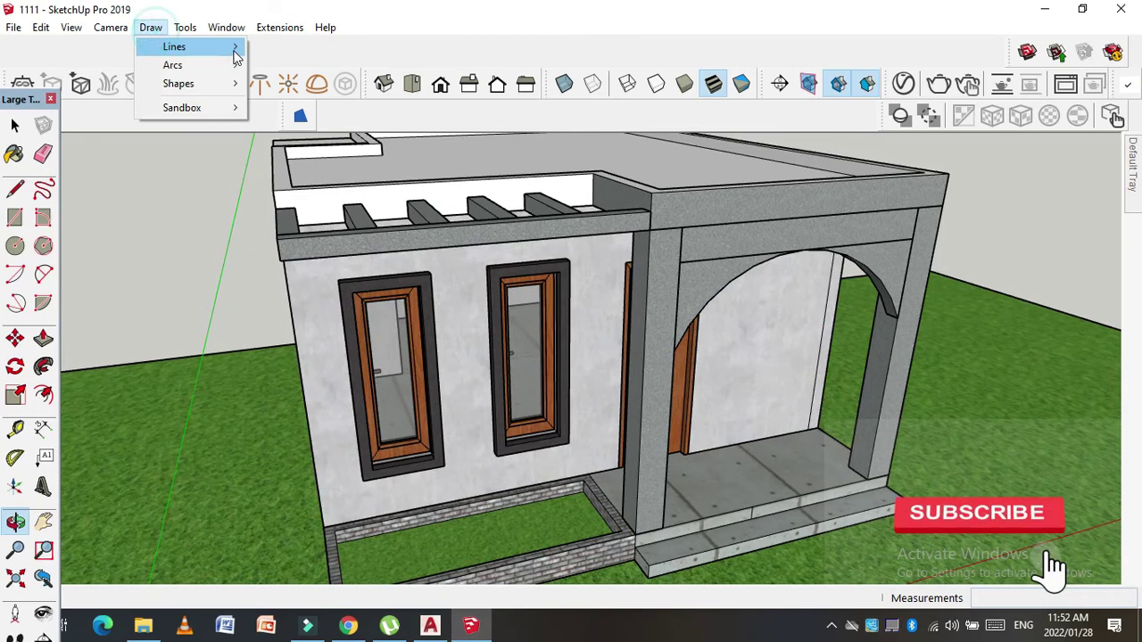
pyautogui.click(264, 156)
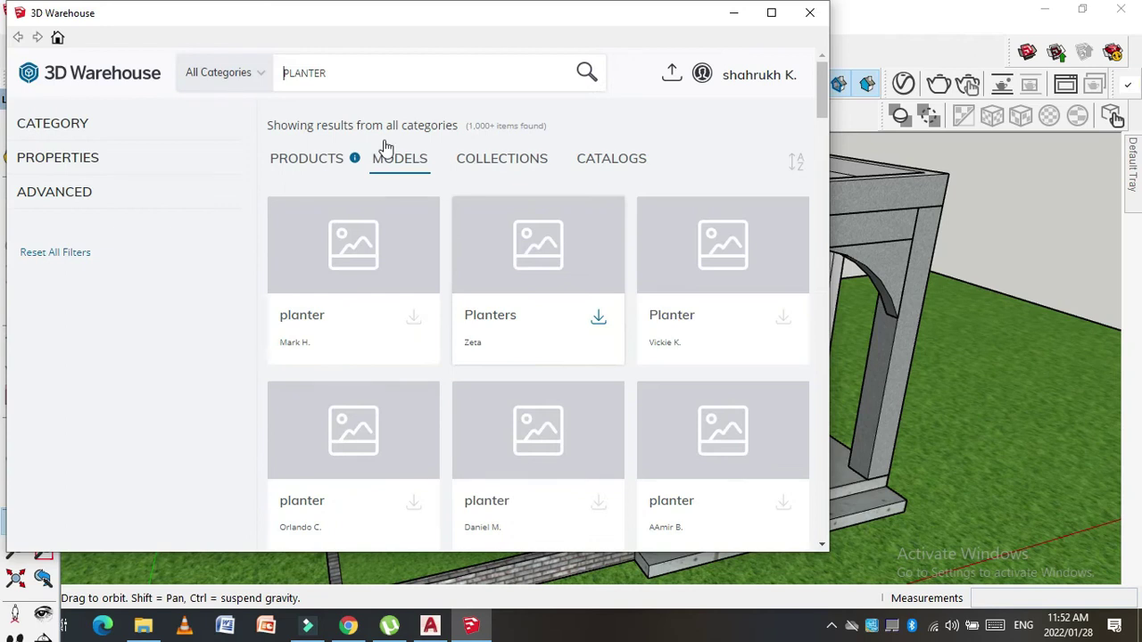
# Step: Search 3D Warehouse for PLANTER, load the potted Planter model, and zoom to extents
pyautogui.click(335, 75)
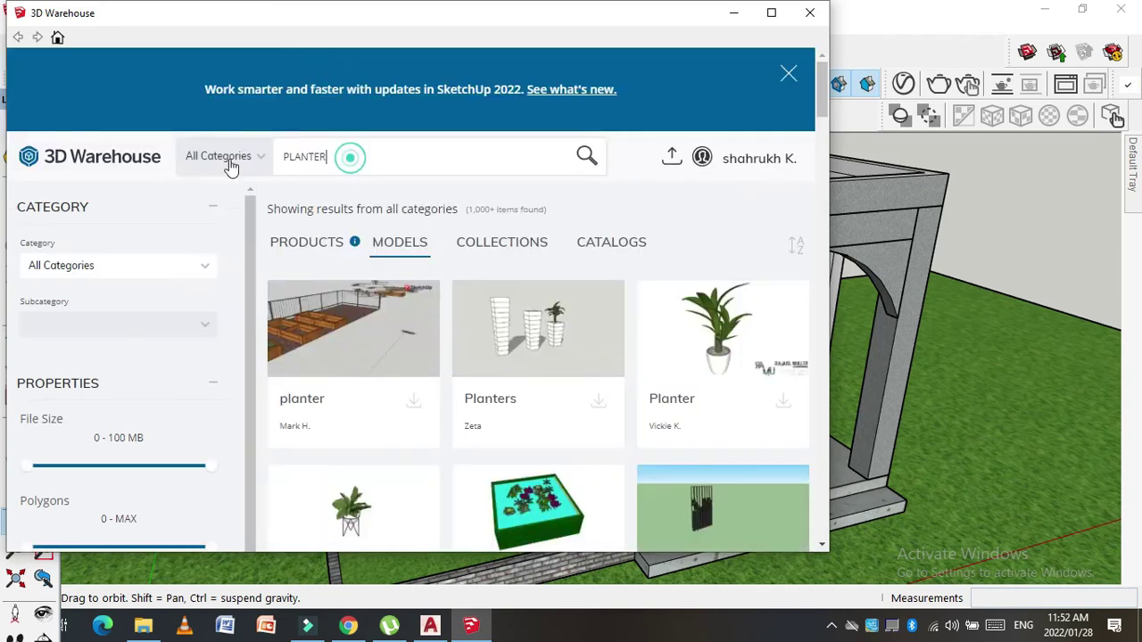
pyautogui.scroll(-1, 551, 247)
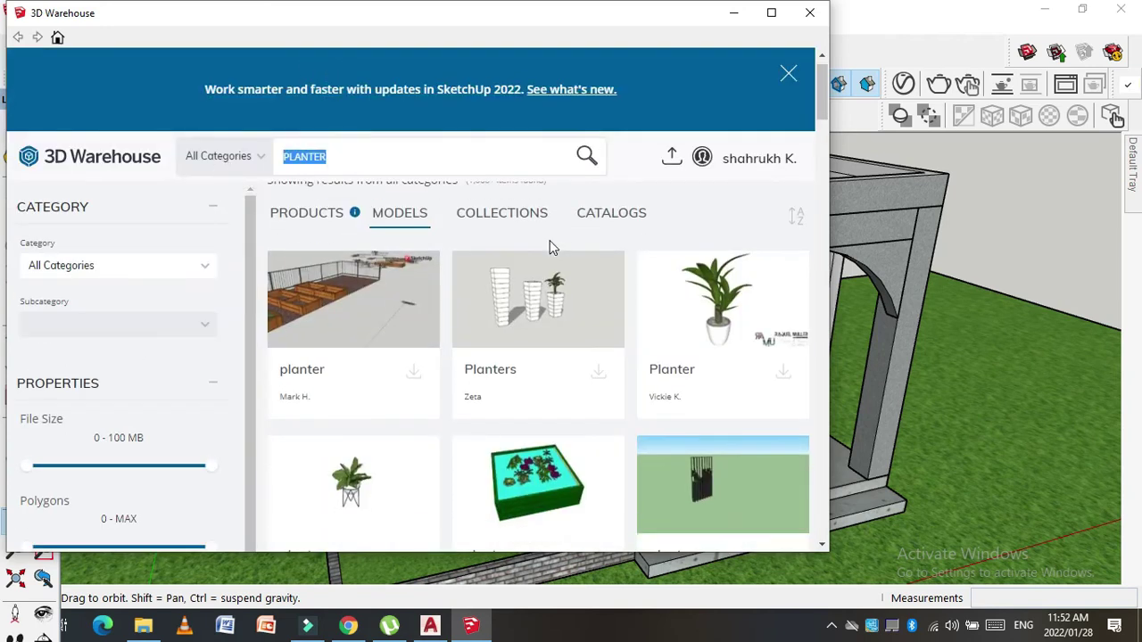
pyautogui.scroll(-2, 543, 283)
pyautogui.scroll(-1, 603, 363)
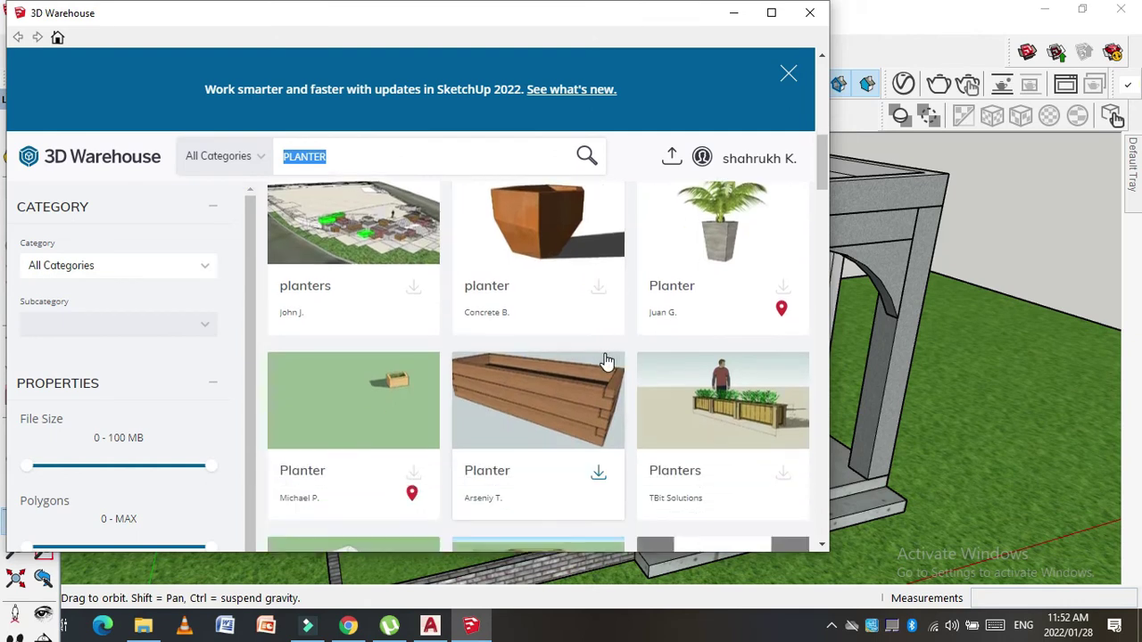
pyautogui.click(784, 288)
pyautogui.click(389, 325)
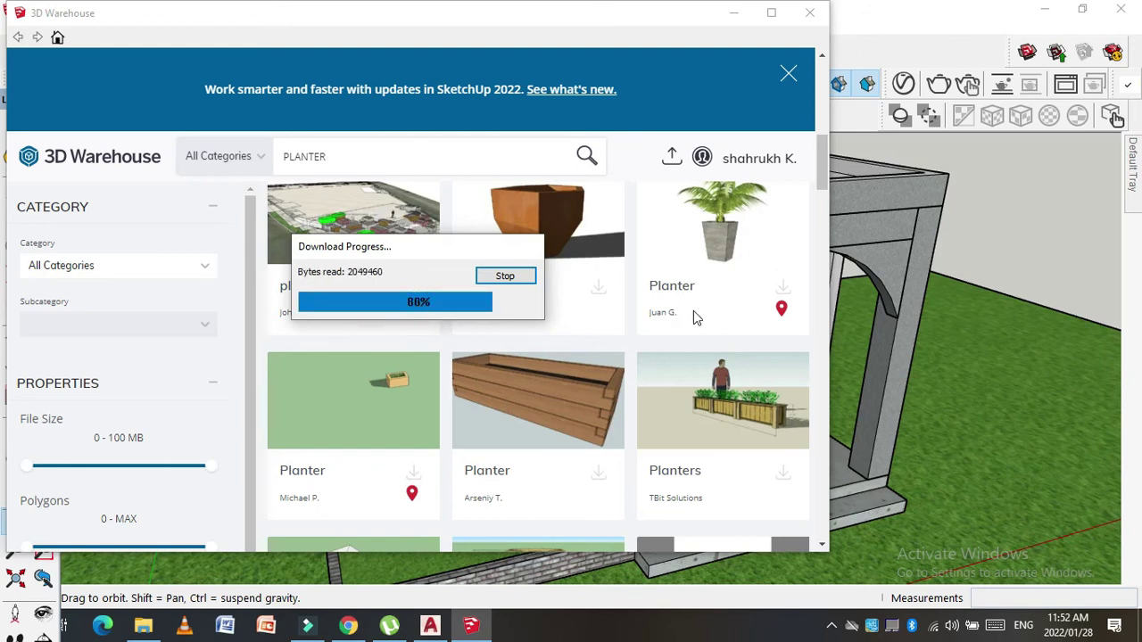
pyautogui.hotkey('shift', 'z')
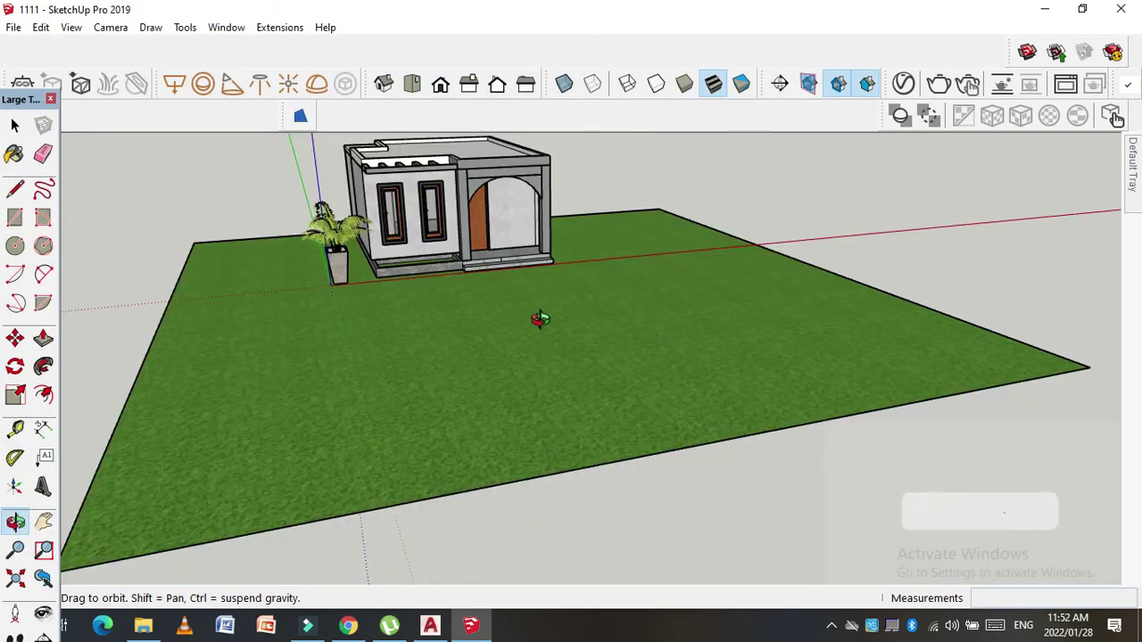
pyautogui.scroll(5, 330, 241)
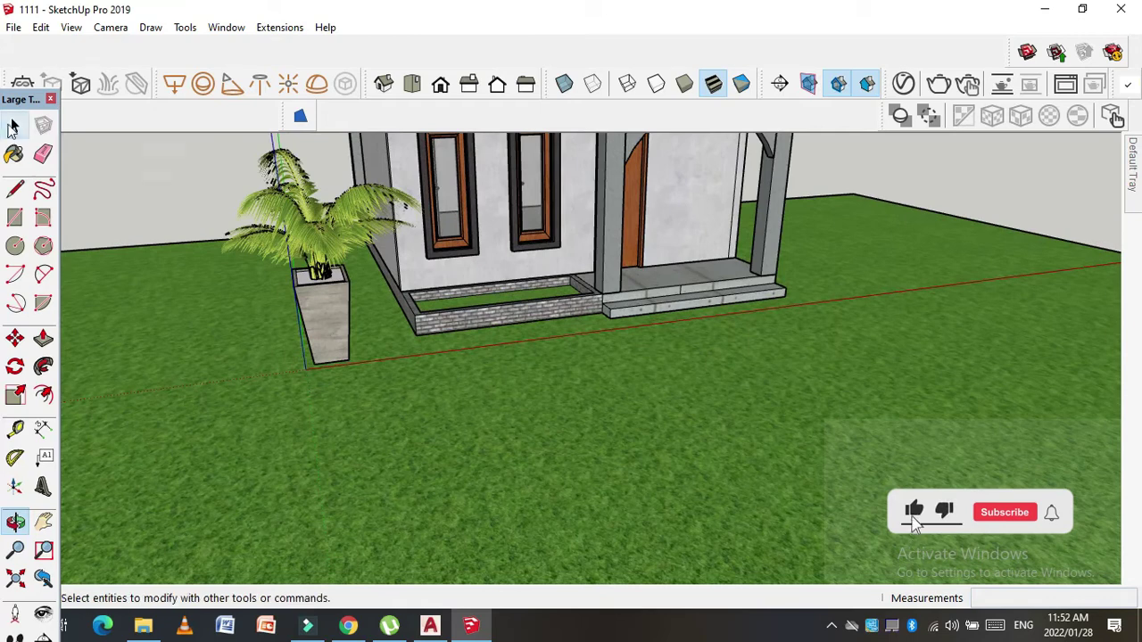
# Step: Move the potted palm planter up onto the porch slab
pyautogui.click(11, 127)
pyautogui.click(324, 303)
pyautogui.press('m')
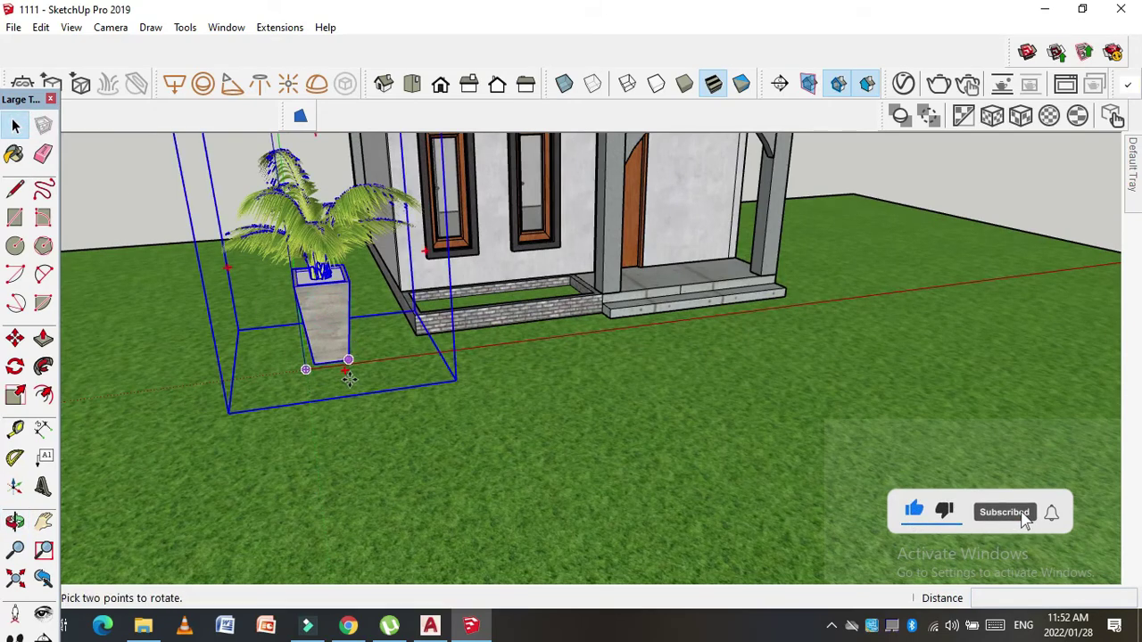
pyautogui.click(347, 362)
pyautogui.scroll(2, 741, 276)
pyautogui.scroll(2, 728, 268)
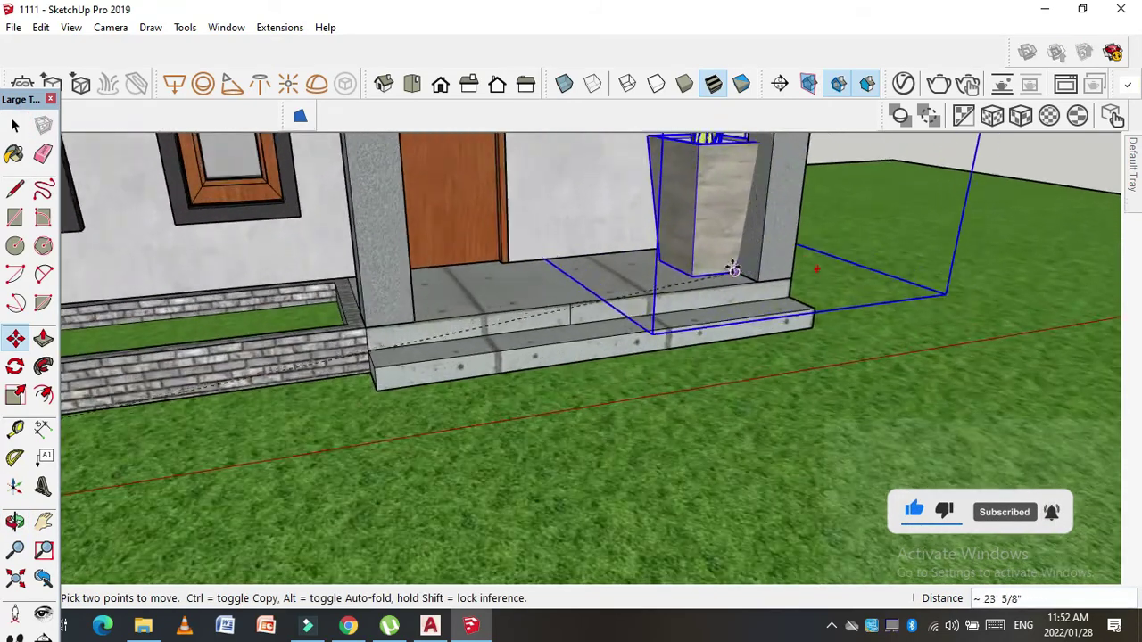
pyautogui.scroll(1, 723, 267)
pyautogui.click(642, 365)
pyautogui.scroll(-3, 678, 295)
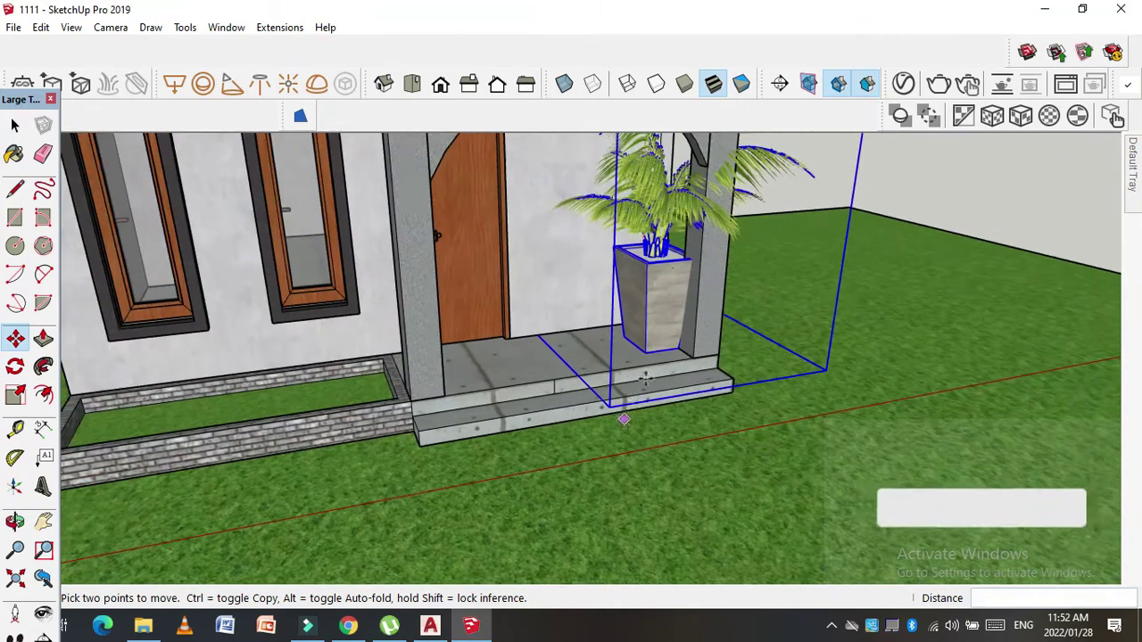
# Step: Scale the potted palm down to 0.50 of its size
pyautogui.press('s')
pyautogui.scroll(-2, 695, 235)
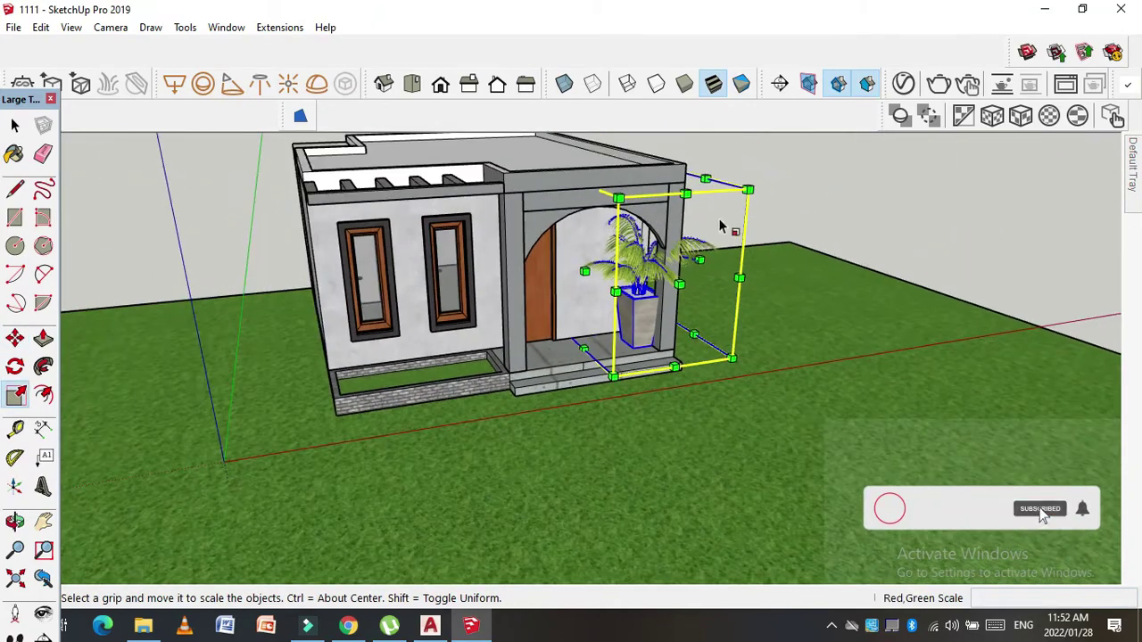
pyautogui.moveTo(748, 189); pyautogui.dragTo(642, 241)
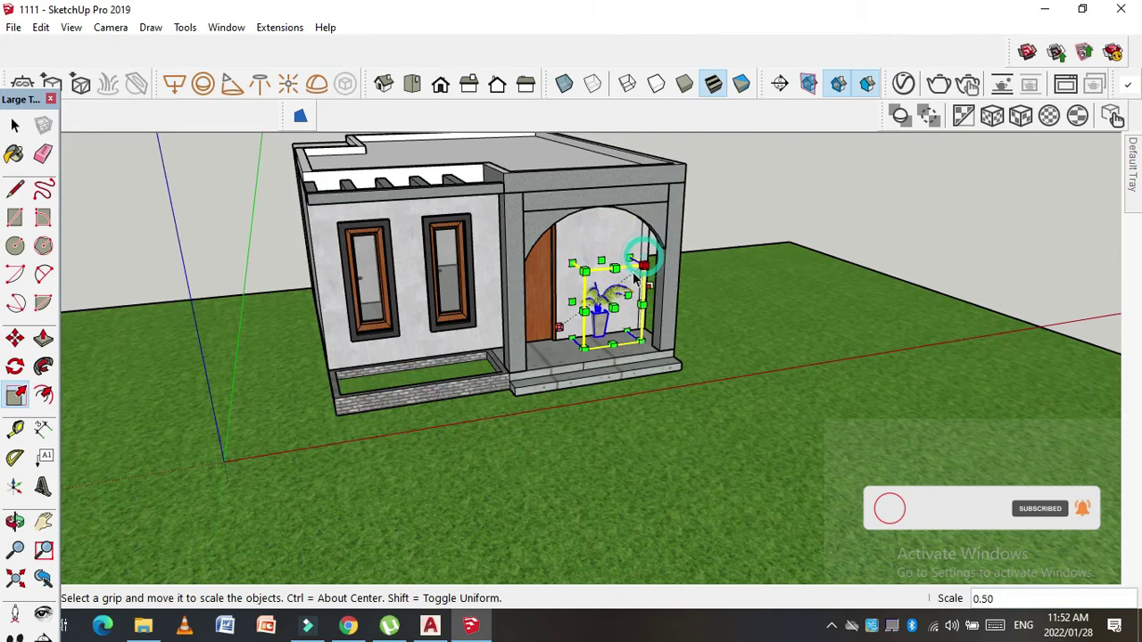
pyautogui.scroll(3, 616, 285)
pyautogui.scroll(2, 599, 308)
# Step: Reposition the palm beside the right porch pillar and check it from around the door
pyautogui.press('m')
pyautogui.scroll(1, 615, 357)
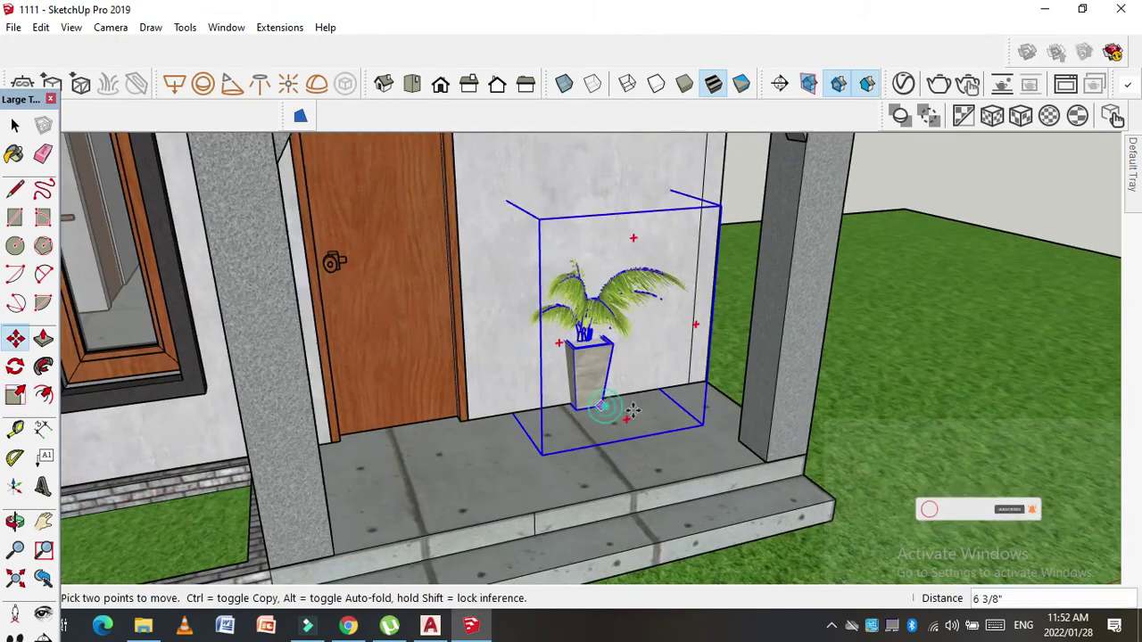
pyautogui.click(598, 406)
pyautogui.scroll(-3, 731, 422)
pyautogui.moveTo(731, 423); pyautogui.dragTo(317, 437, button='middle')
pyautogui.scroll(3, 470, 437)
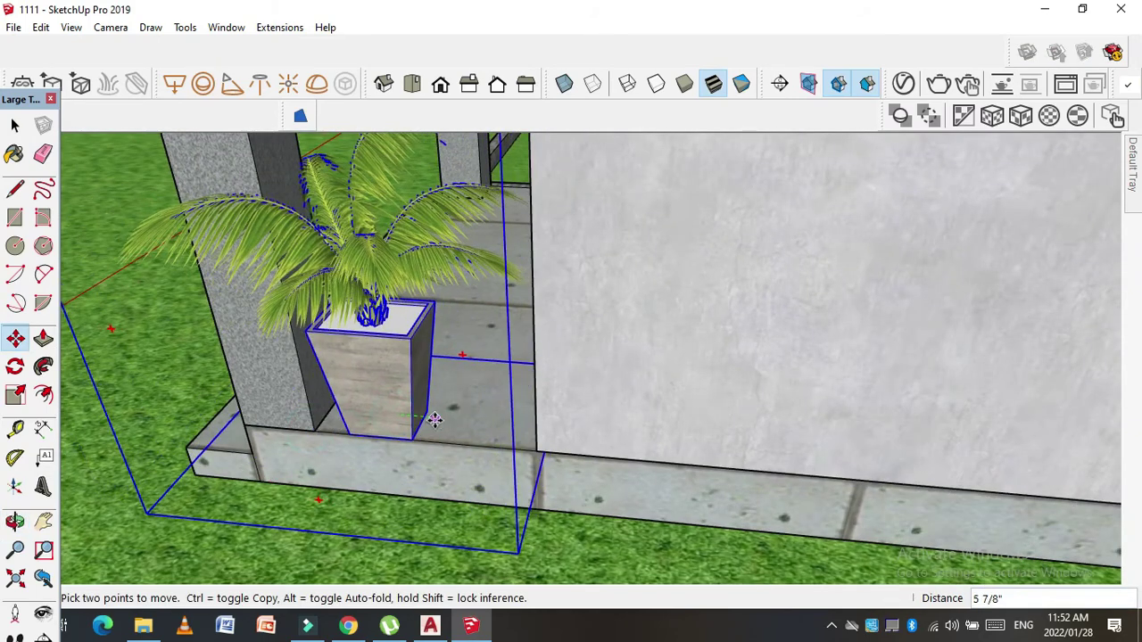
pyautogui.moveTo(434, 420)
pyautogui.mouseDown(button='middle')
pyautogui.moveTo(327, 331)
pyautogui.moveTo(657, 321)
pyautogui.moveTo(553, 410)
pyautogui.moveTo(535, 336)
pyautogui.moveTo(503, 276)
pyautogui.moveTo(607, 354)
pyautogui.moveTo(576, 334)
pyautogui.moveTo(571, 372)
pyautogui.moveTo(304, 297)
pyautogui.mouseUp(button='middle')
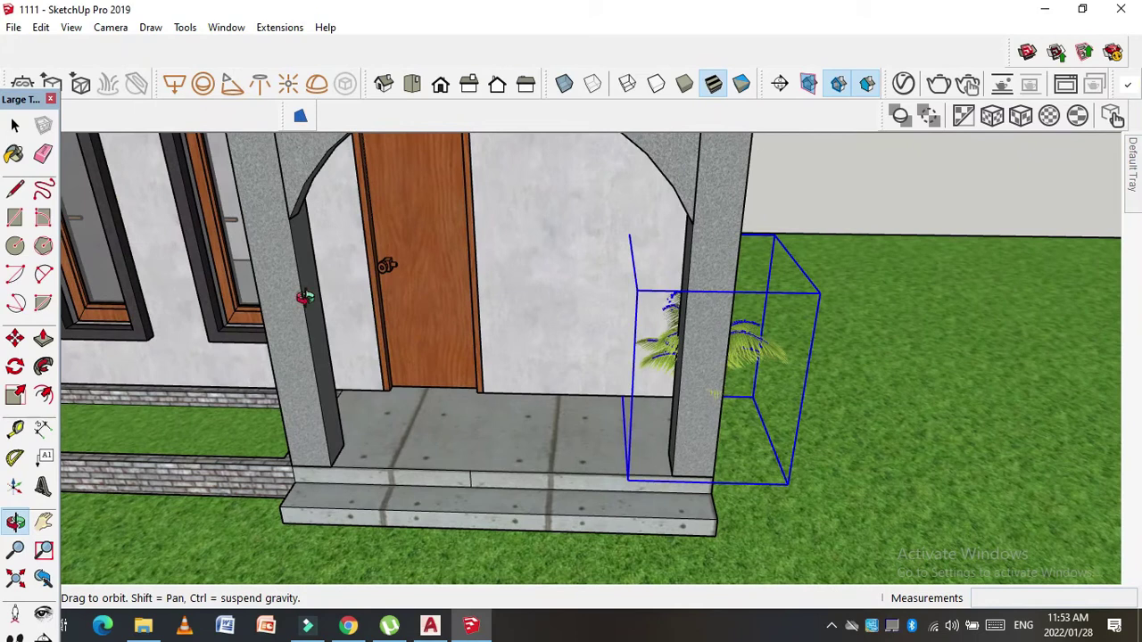
pyautogui.click(14, 125)
# Step: Ctrl-copy the potted palm onto the lawn left of the house
pyautogui.press('m')
pyautogui.click(658, 335)
pyautogui.press('ctrl')
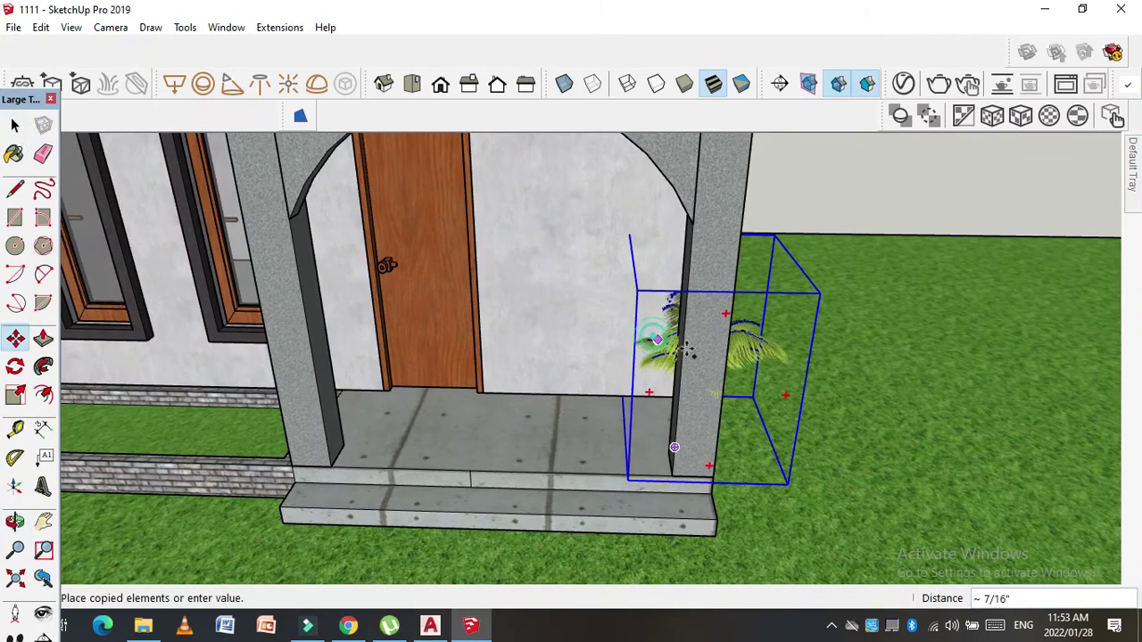
pyautogui.moveTo(688, 349); pyautogui.dragTo(769, 354, button='middle')
pyautogui.scroll(-2, 768, 354)
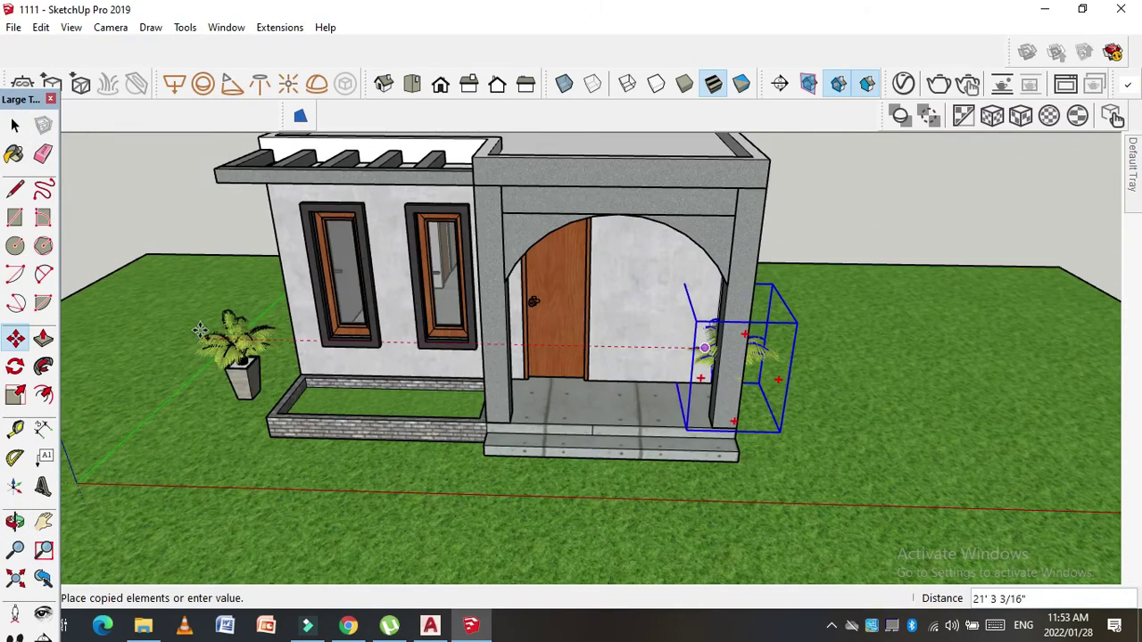
pyautogui.click(201, 330)
pyautogui.scroll(2, 200, 330)
pyautogui.scroll(2, 201, 330)
# Step: Remove the pot from the copied palm's component, leaving only the plant
pyautogui.click(16, 124)
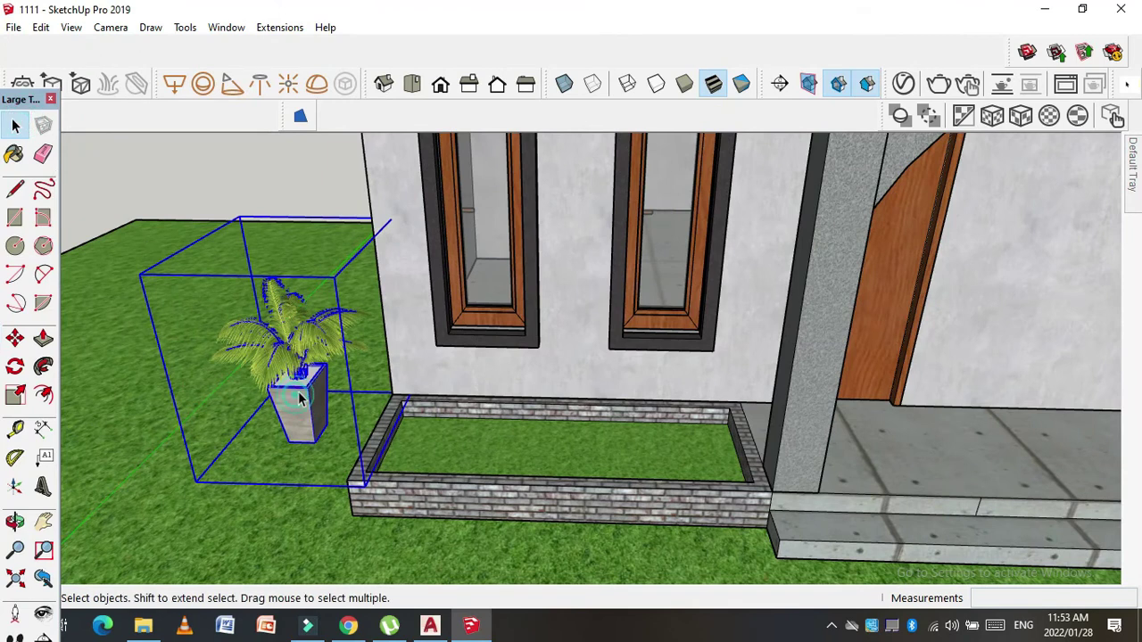
pyautogui.doubleClick(308, 395)
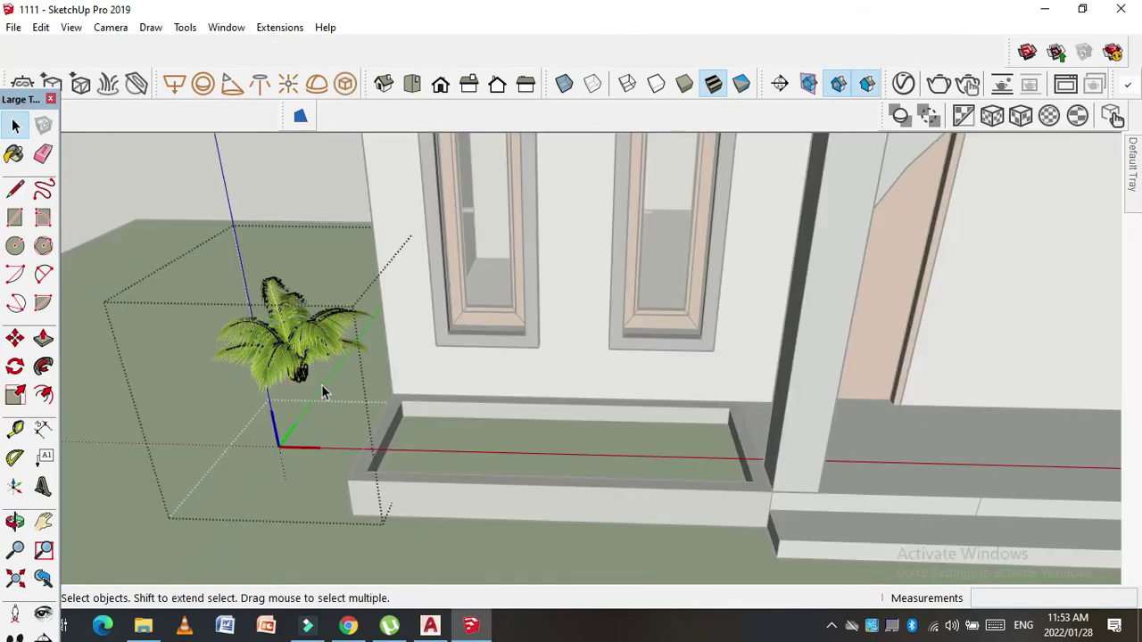
pyautogui.press('Escape')
pyautogui.press('Escape')
pyautogui.click(303, 370)
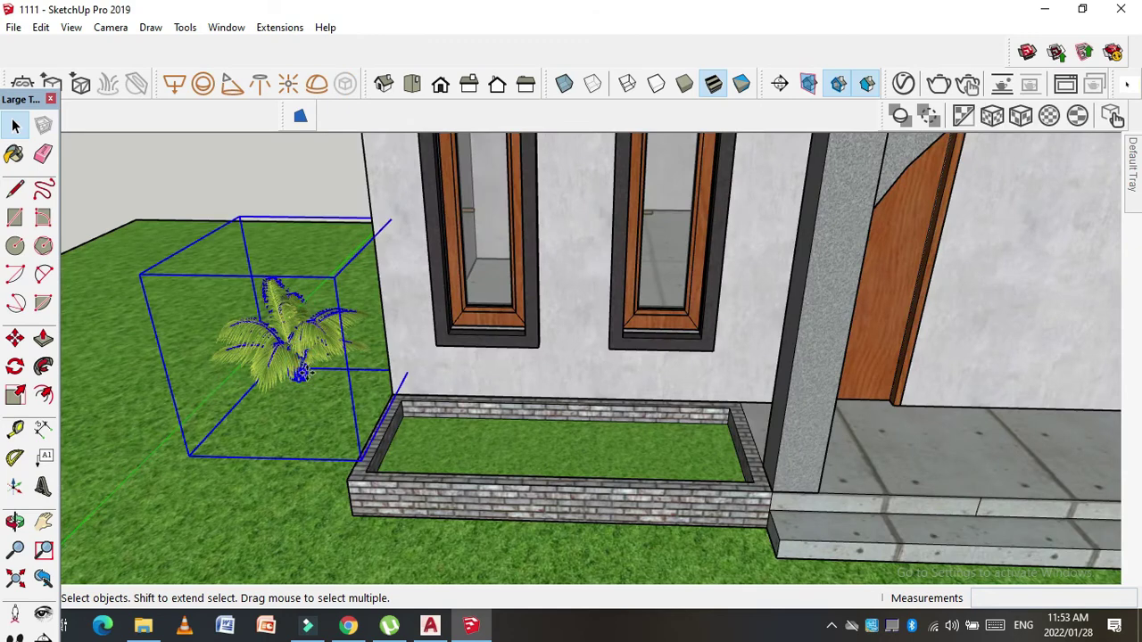
# Step: Move the potless palm into the brick planter and lower it to soil level
pyautogui.press('m')
pyautogui.click(304, 382)
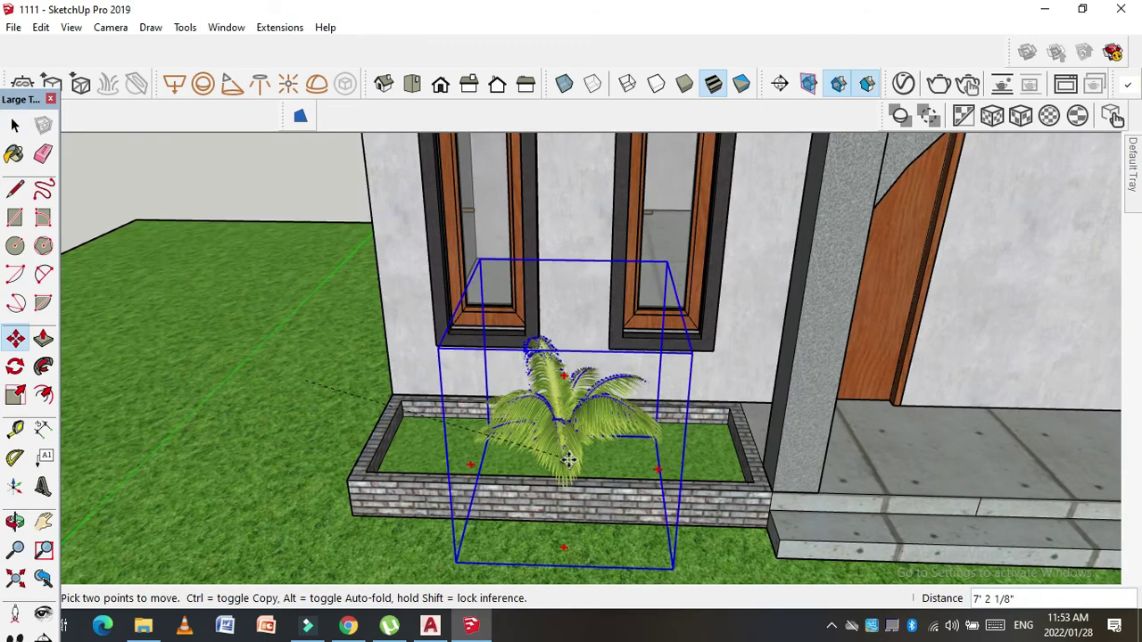
pyautogui.click(566, 461)
pyautogui.moveTo(566, 461)
pyautogui.mouseDown(button='middle')
pyautogui.moveTo(486, 452)
pyautogui.moveTo(636, 426)
pyautogui.mouseUp(button='middle')
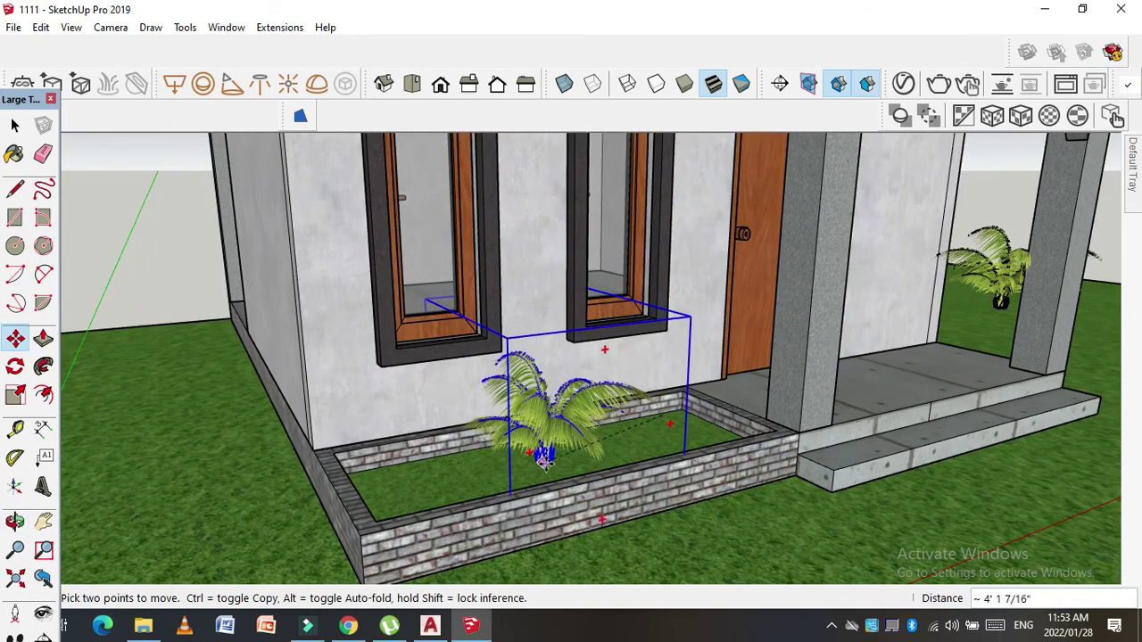
pyautogui.click(538, 419)
pyautogui.click(538, 421)
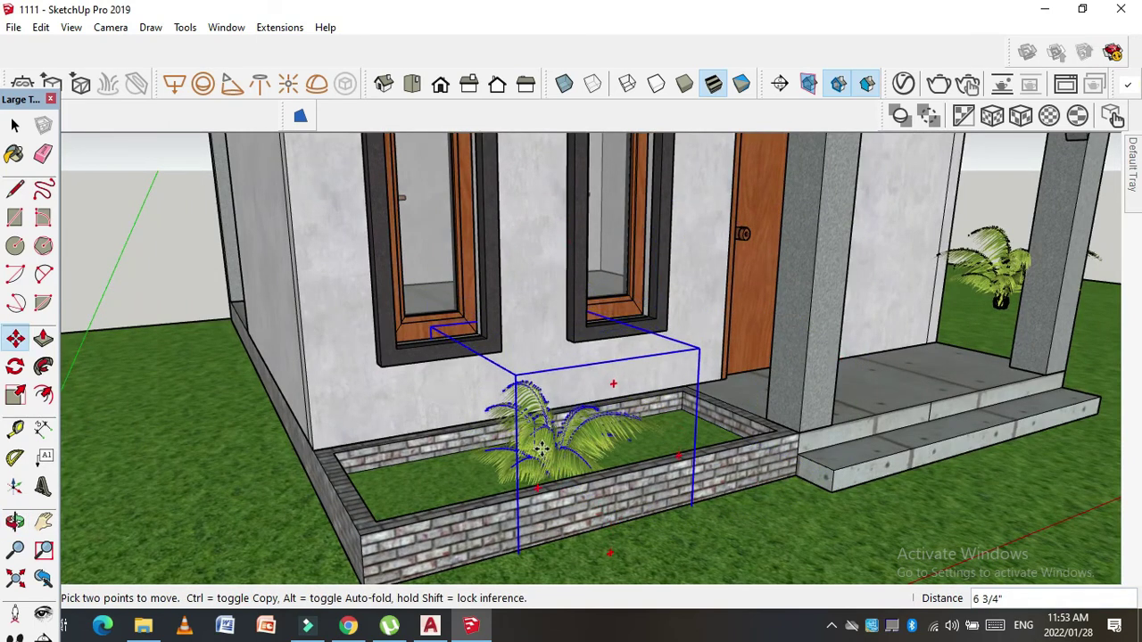
pyautogui.moveTo(540, 444); pyautogui.dragTo(499, 461, button='middle')
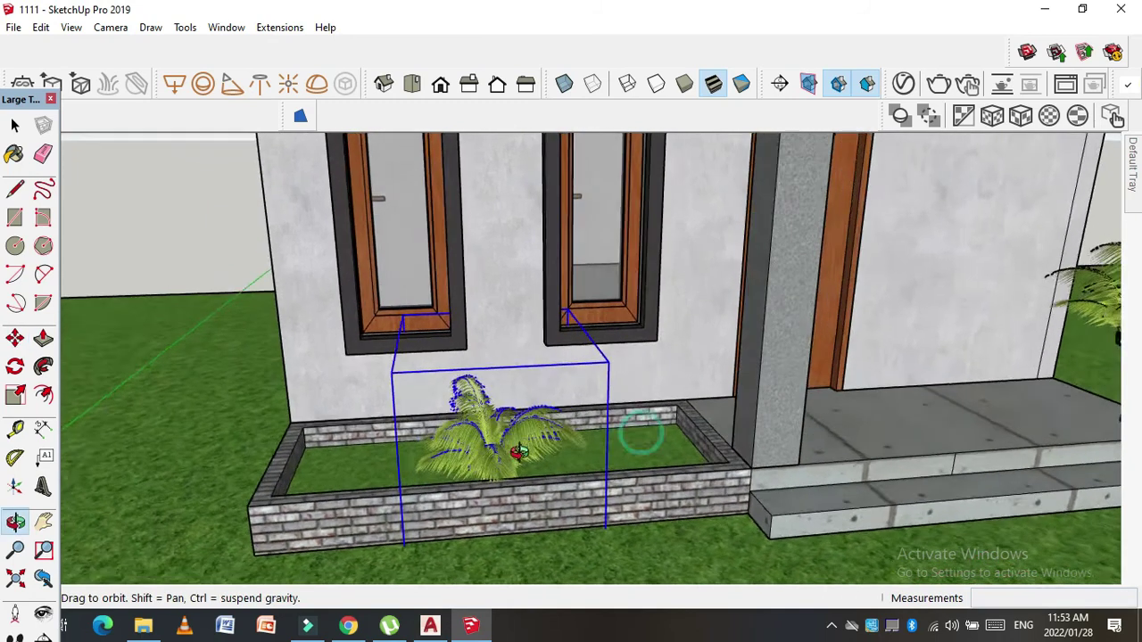
# Step: Ctrl-copy the palm twice more along the brick planter to its right end
pyautogui.click(482, 451)
pyautogui.press('ctrl')
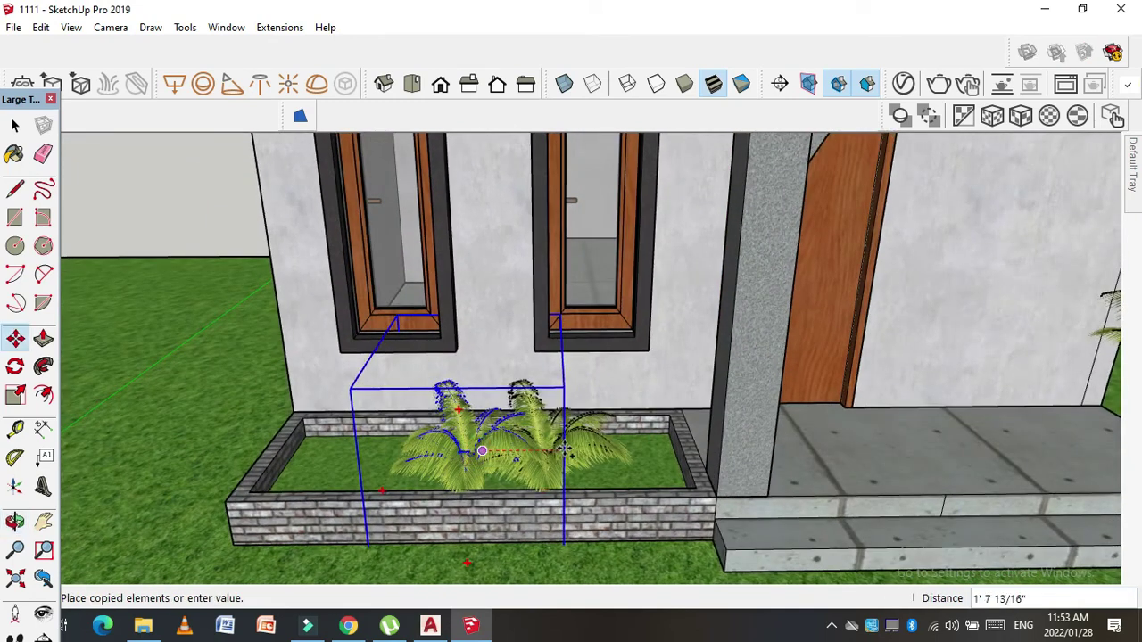
pyautogui.click(346, 453)
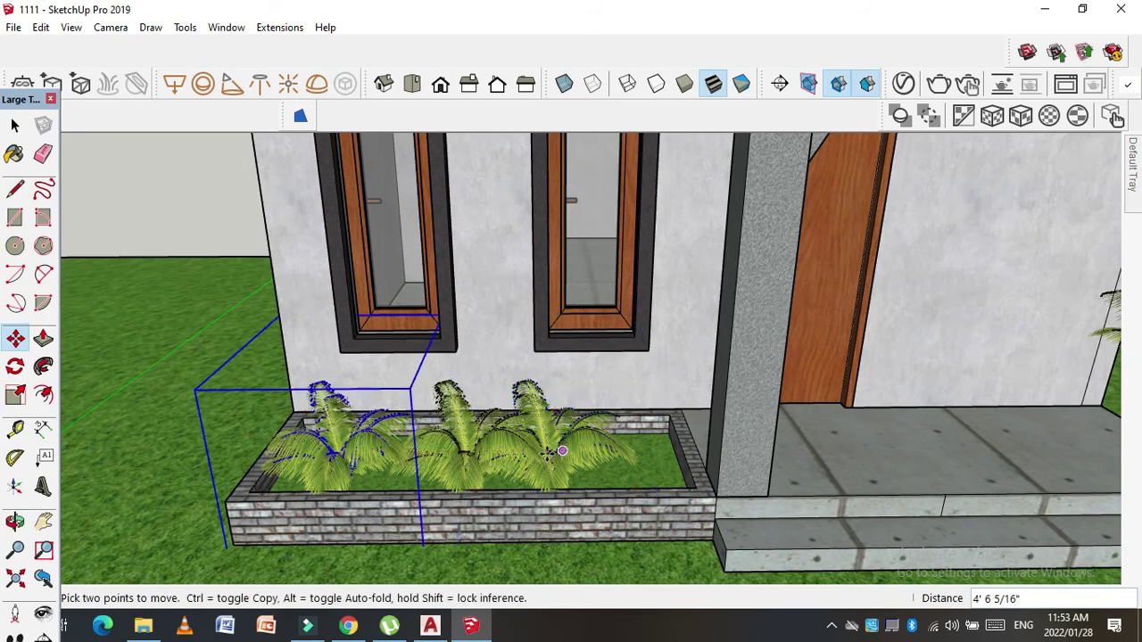
pyautogui.click(336, 435)
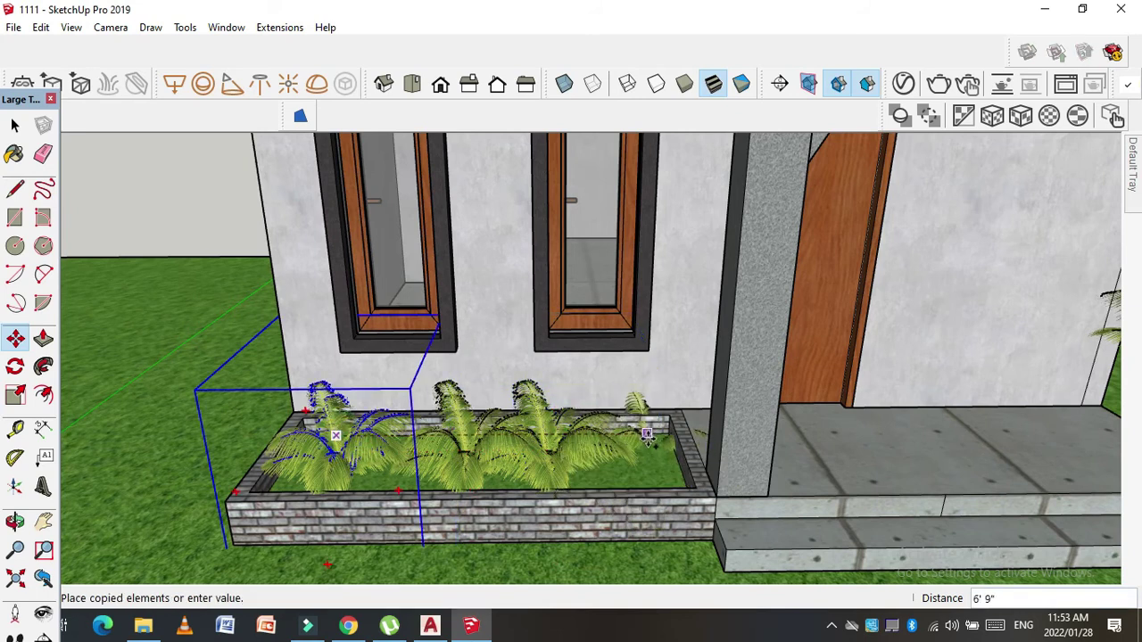
pyautogui.click(651, 444)
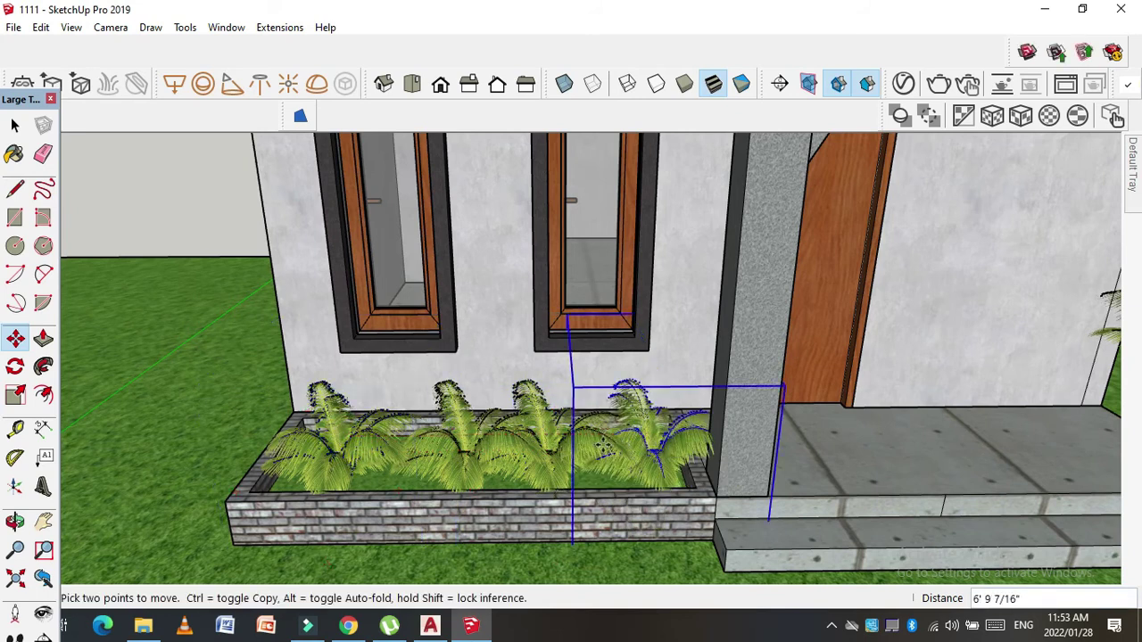
# Step: Scale one of the planter palms up to 1.11 times its size
pyautogui.click(16, 127)
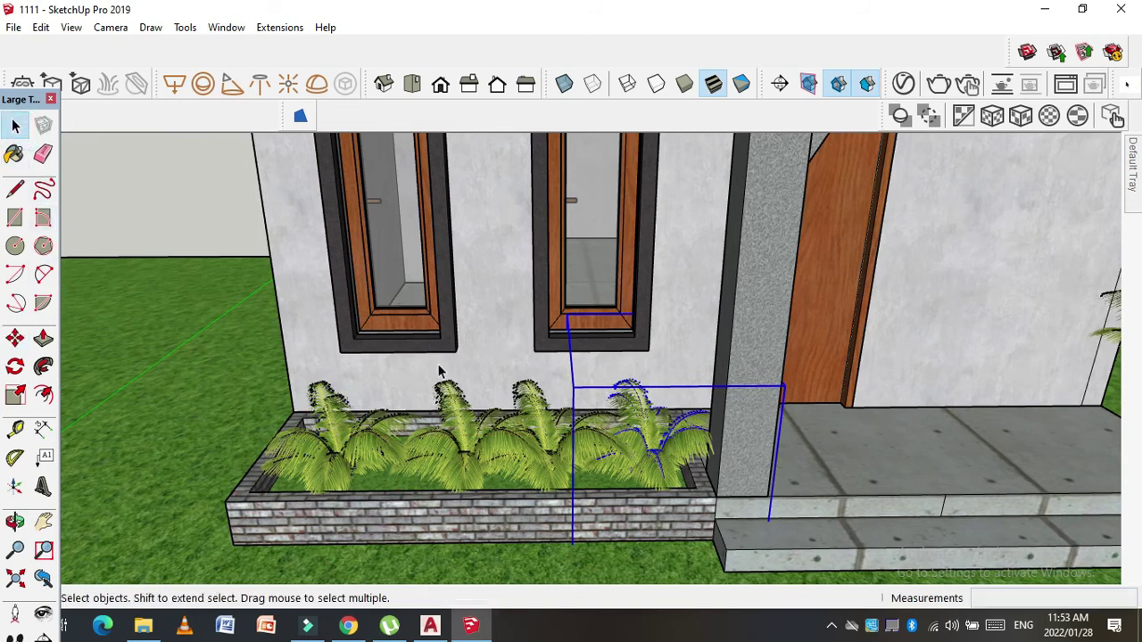
pyautogui.click(488, 459)
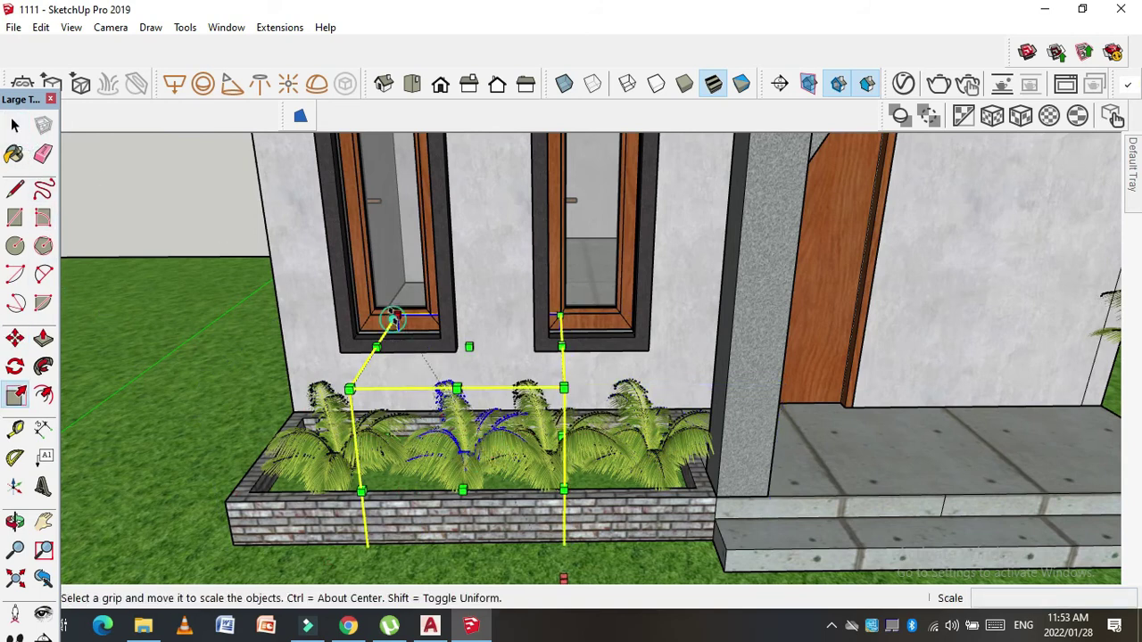
pyautogui.moveTo(392, 319); pyautogui.dragTo(386, 288)
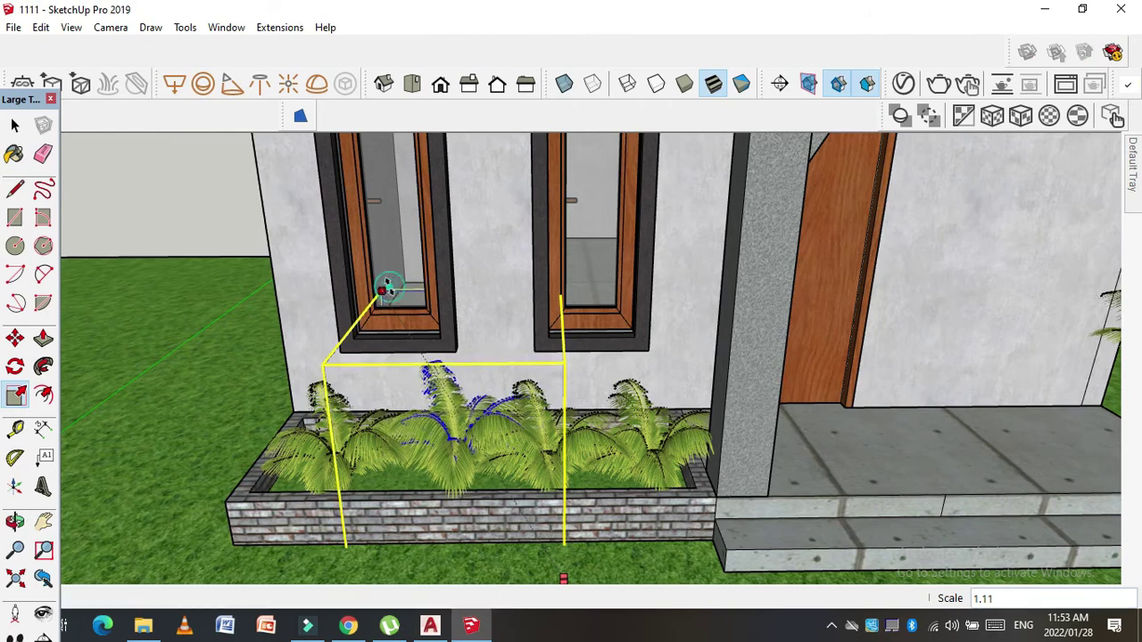
pyautogui.click(14, 125)
pyautogui.scroll(-3, 461, 459)
pyautogui.scroll(-3, 461, 459)
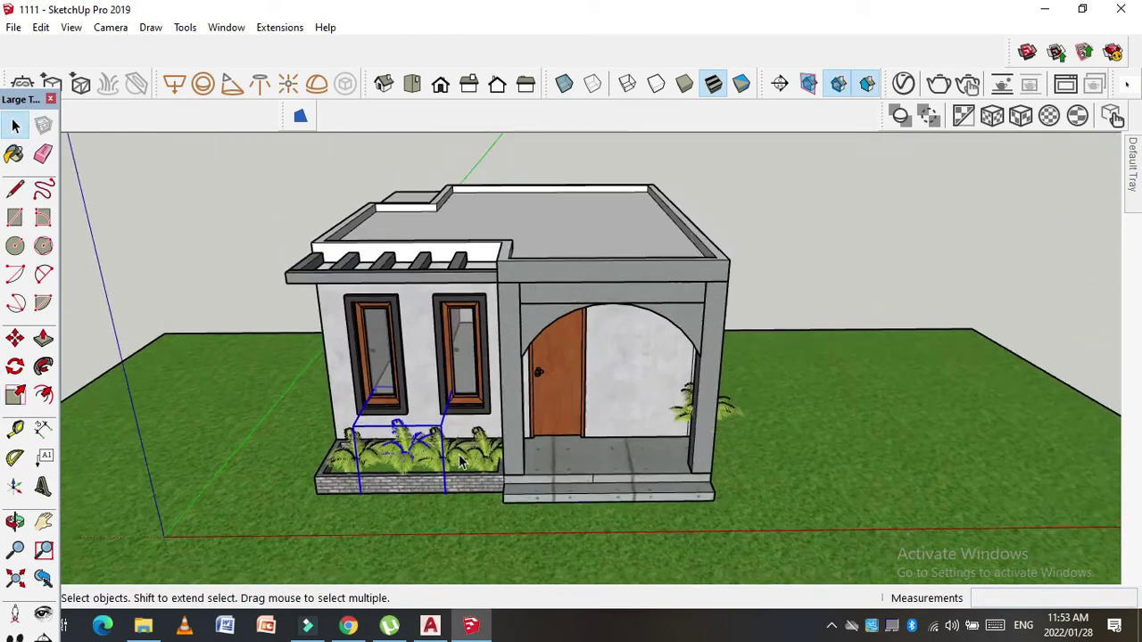
pyautogui.scroll(-2, 461, 460)
pyautogui.moveTo(553, 404)
pyautogui.mouseDown()
pyautogui.moveTo(580, 397)
pyautogui.moveTo(544, 389)
pyautogui.mouseUp()
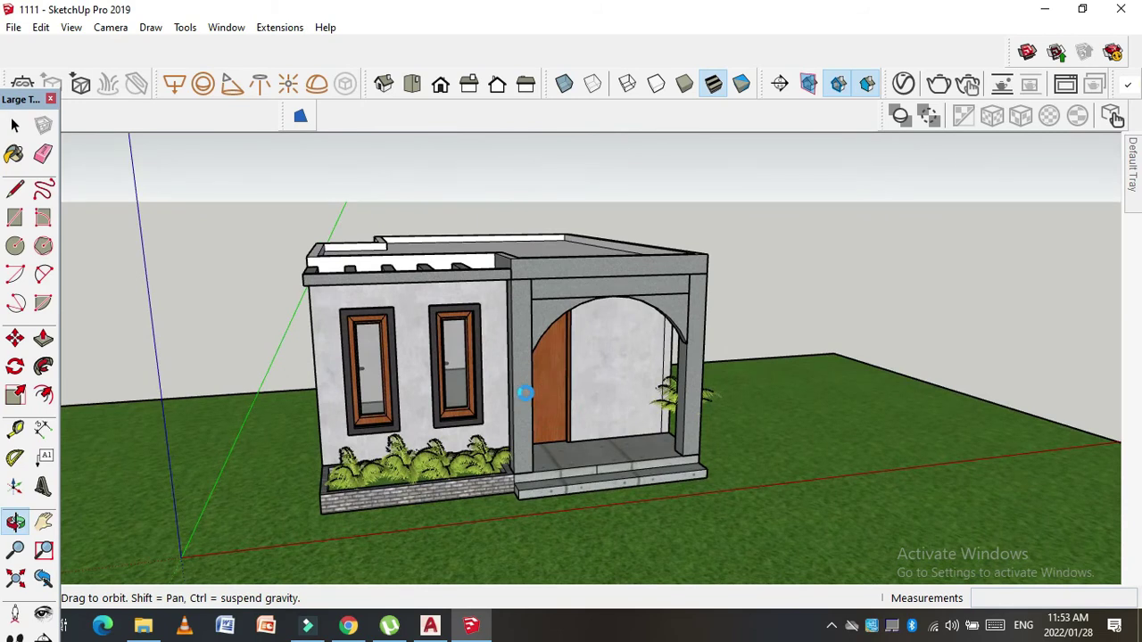
pyautogui.moveTo(547, 282)
pyautogui.mouseDown()
pyautogui.moveTo(524, 319)
pyautogui.moveTo(449, 376)
pyautogui.moveTo(386, 350)
pyautogui.moveTo(395, 327)
pyautogui.moveTo(512, 319)
pyautogui.moveTo(360, 305)
pyautogui.moveTo(311, 288)
pyautogui.moveTo(401, 272)
pyautogui.moveTo(357, 269)
pyautogui.moveTo(345, 247)
pyautogui.moveTo(379, 245)
pyautogui.mouseUp()
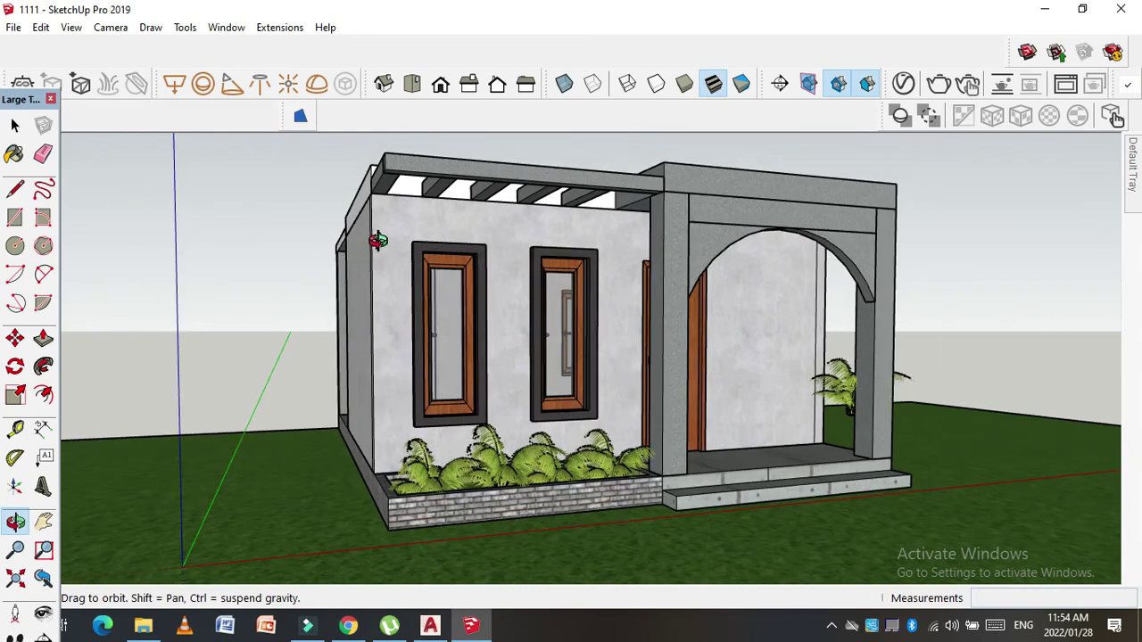
pyautogui.scroll(1, 378, 241)
pyautogui.scroll(1, 378, 241)
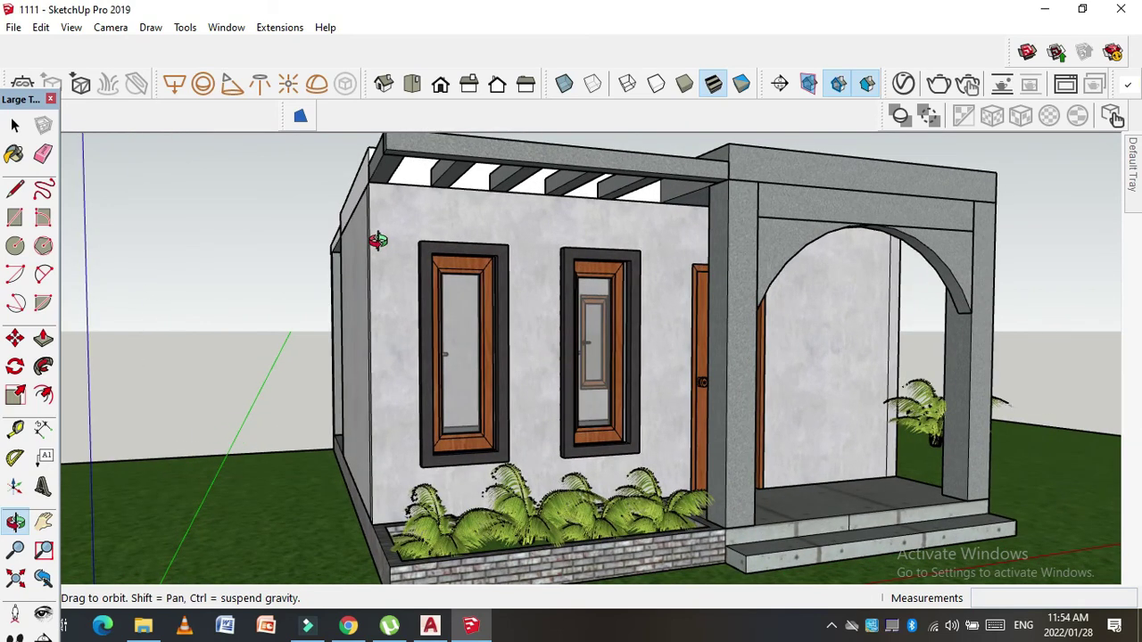